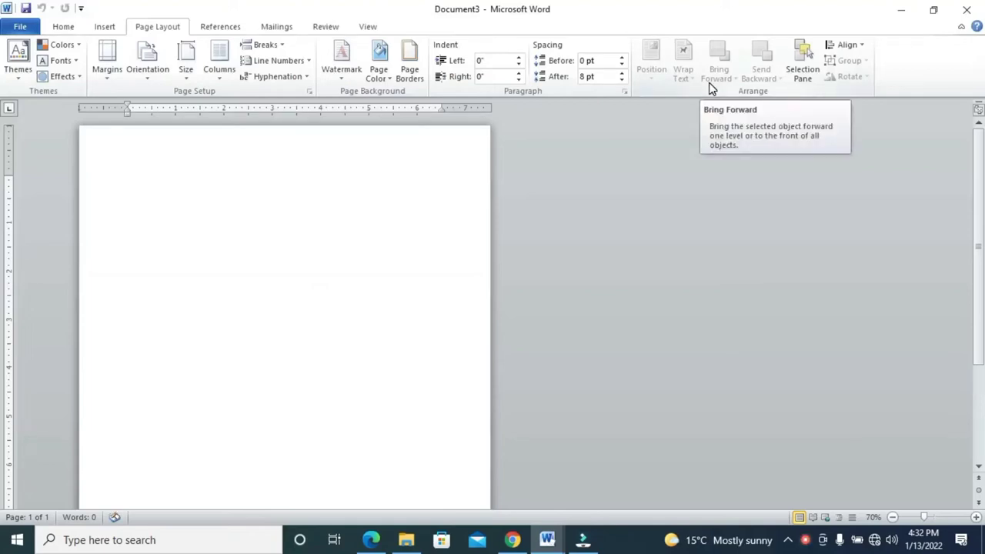
- Bring the sample certificate document to the front
click(548, 540)
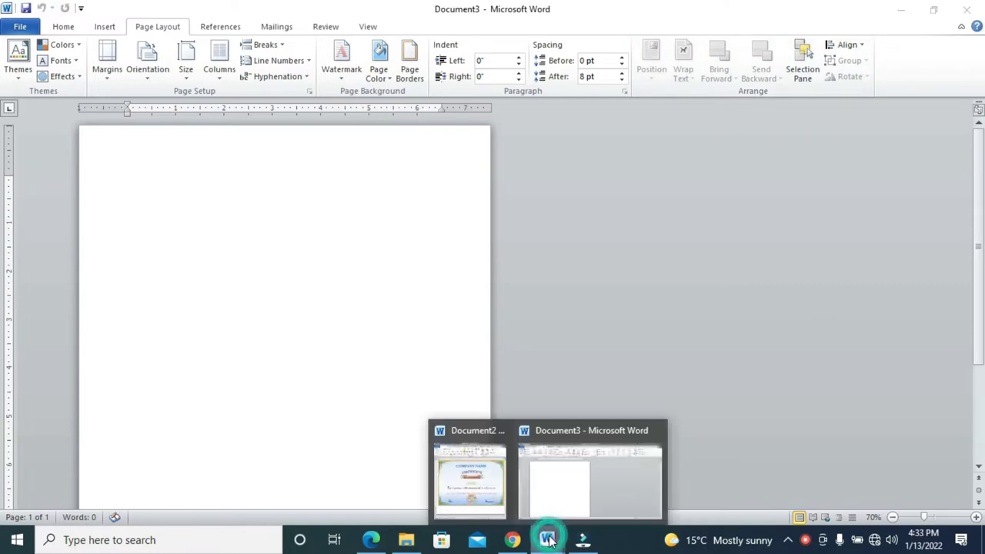
click(469, 473)
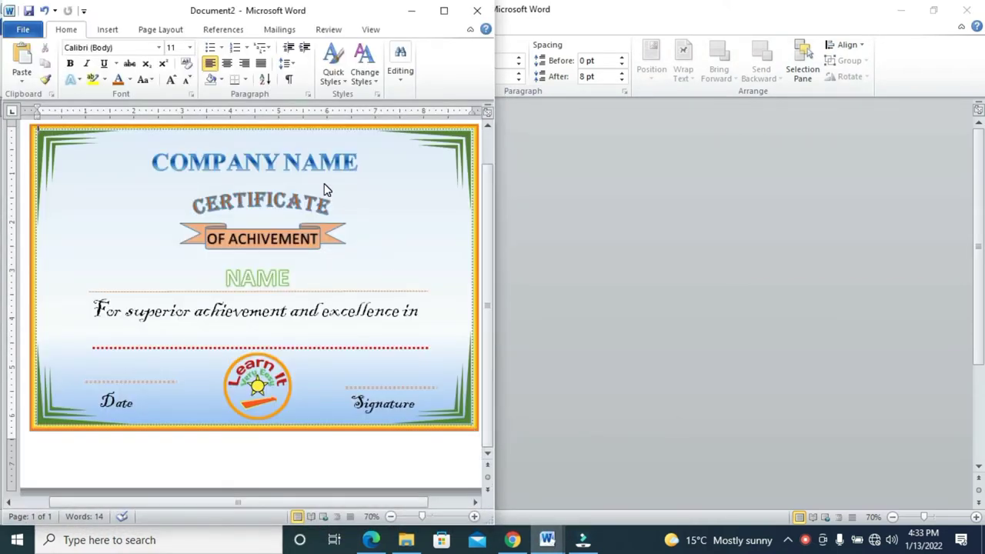
drag(490, 221, 493, 202)
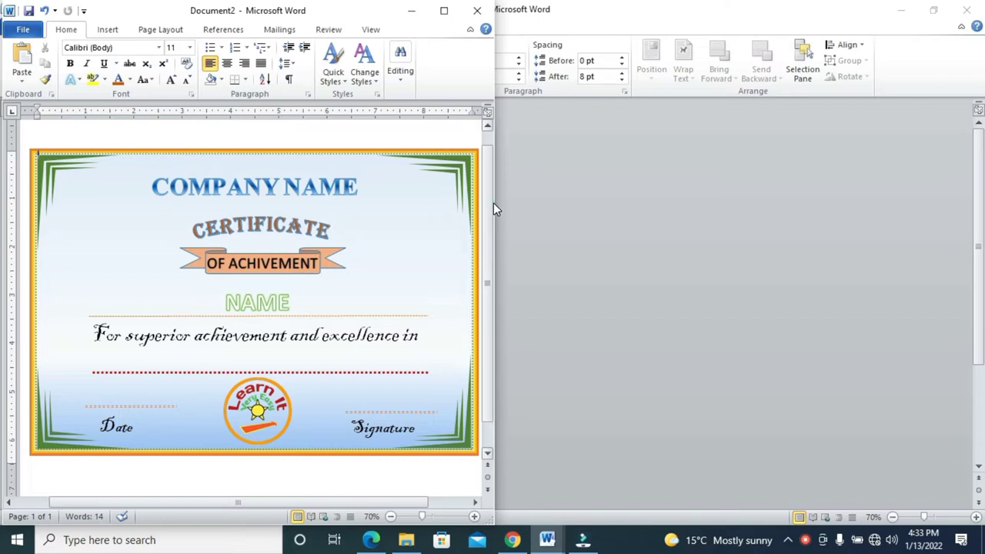
drag(493, 202, 491, 197)
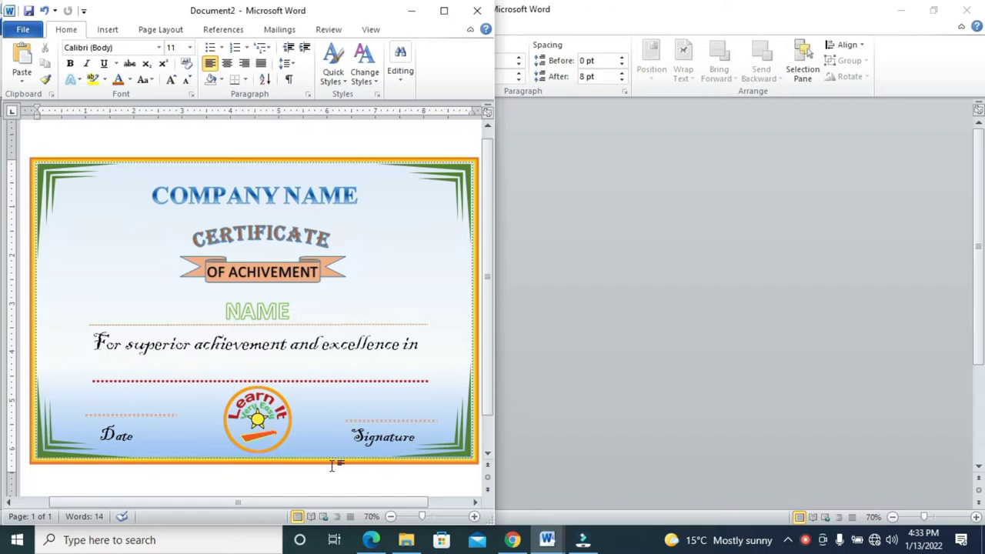
- Switch back to the blank document and set its page orientation to Landscape
click(680, 15)
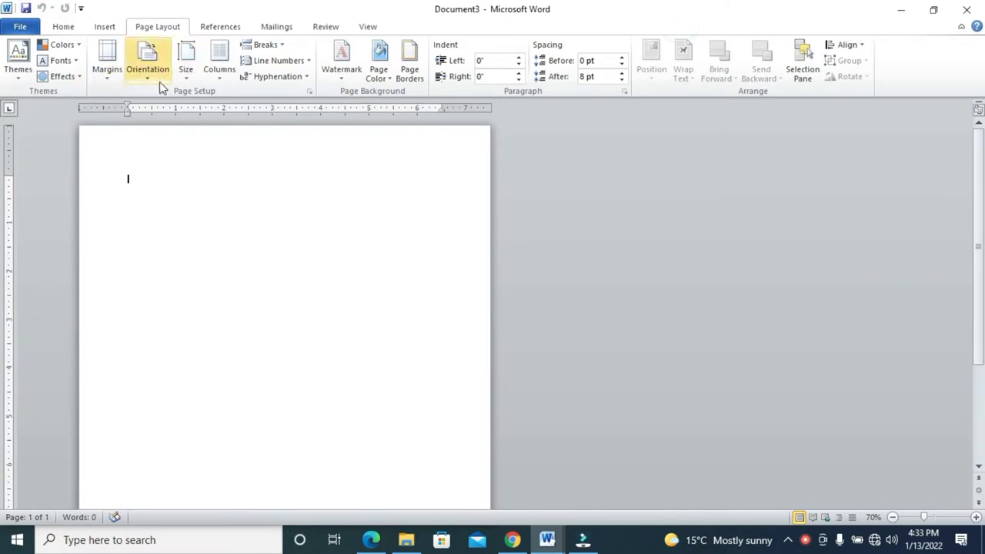
click(148, 70)
click(164, 139)
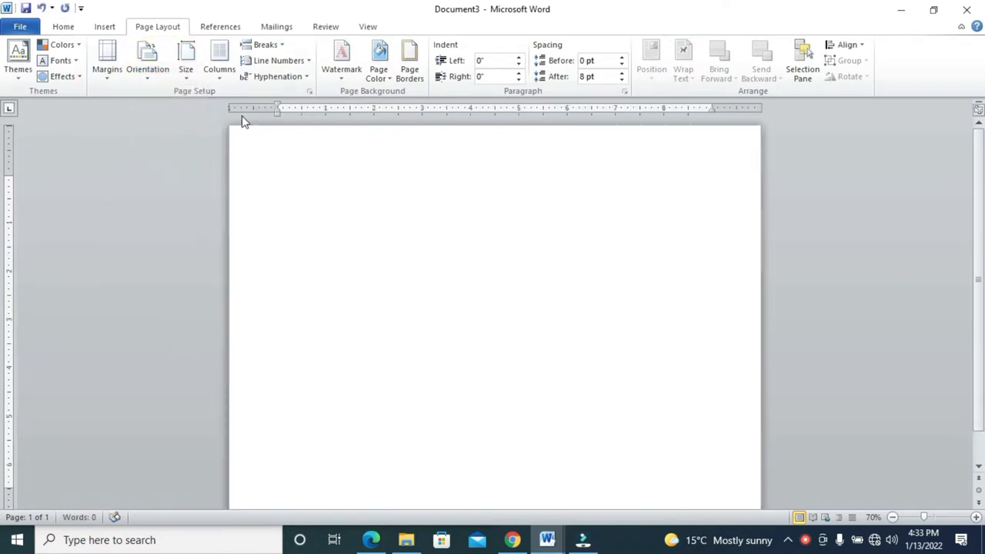
- Snap the blank document's window to the right half of the screen at full height
click(933, 9)
drag(483, 103, 897, 12)
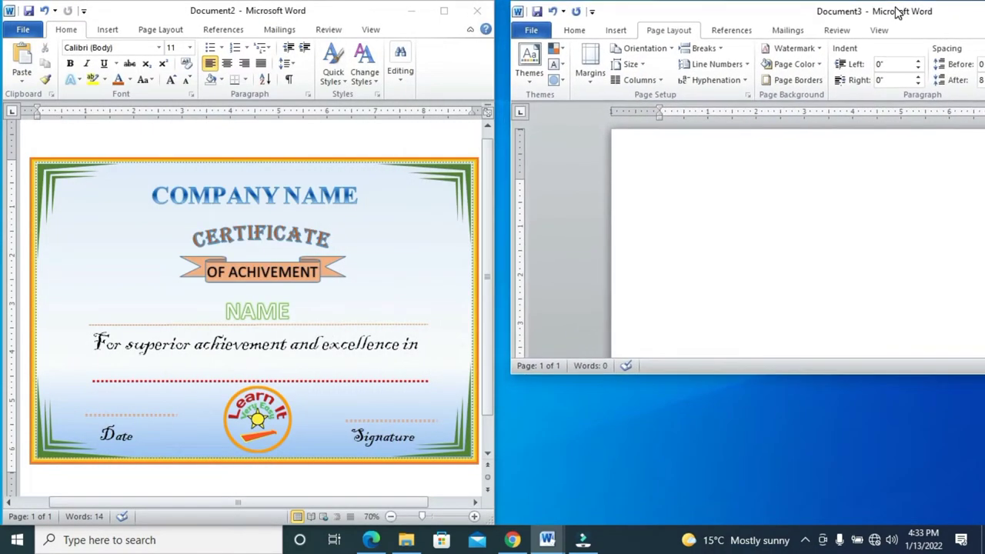
mouse_move(898, 14)
mouse_down()
mouse_move(946, 17)
mouse_move(983, 3)
mouse_up()
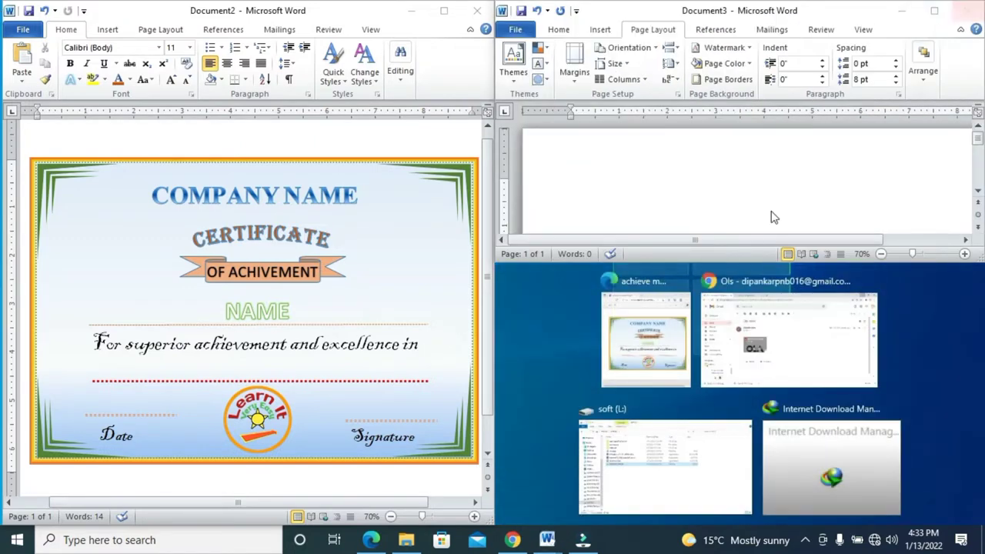
click(767, 196)
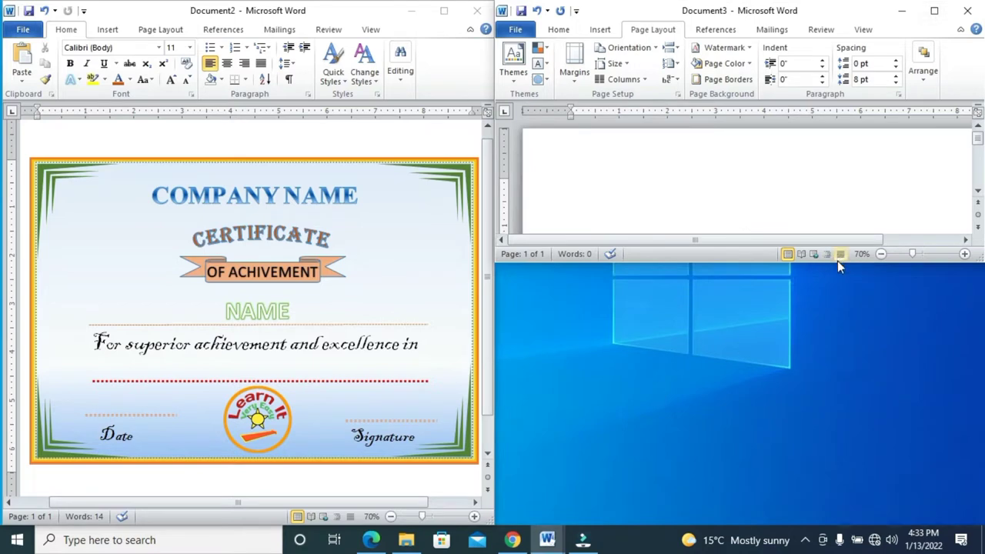
double_click(837, 261)
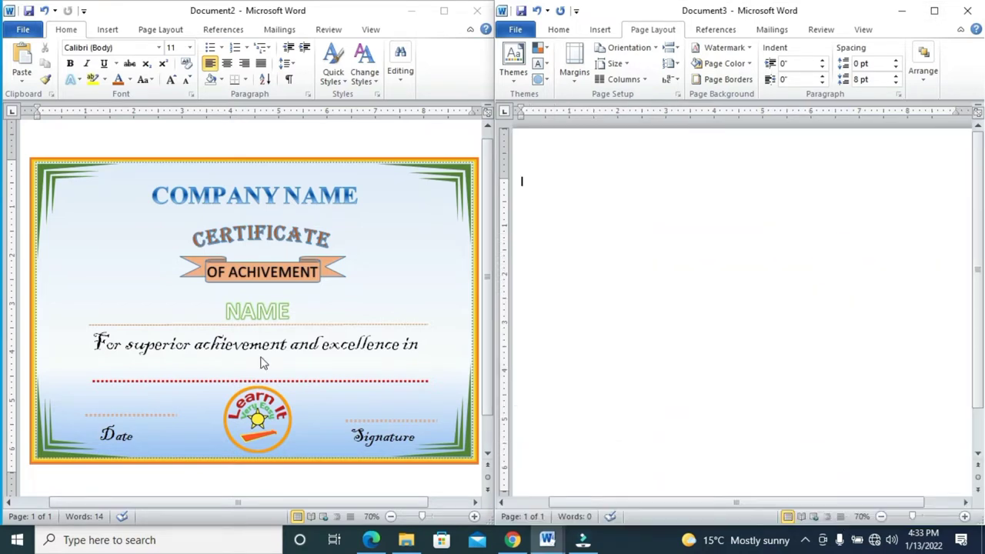
click(133, 183)
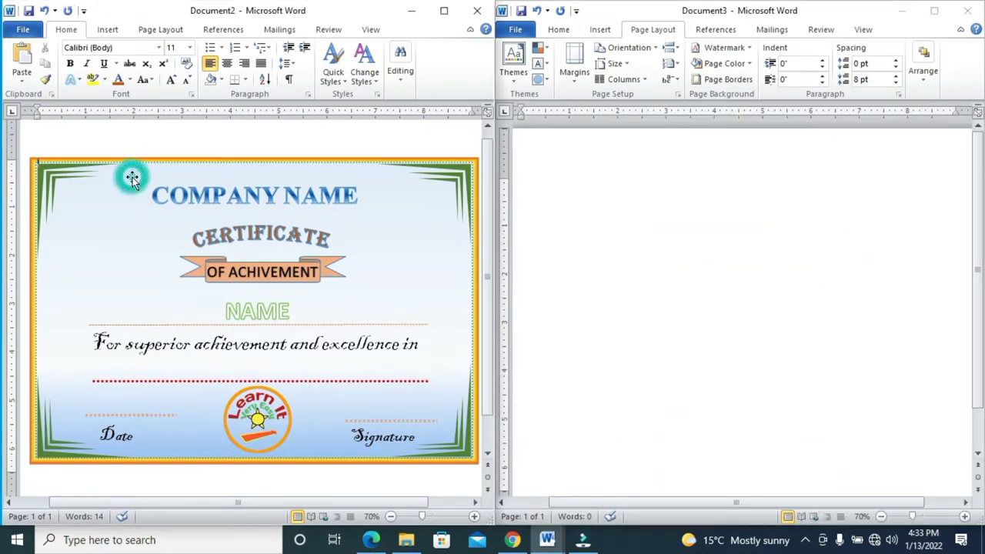
click(623, 275)
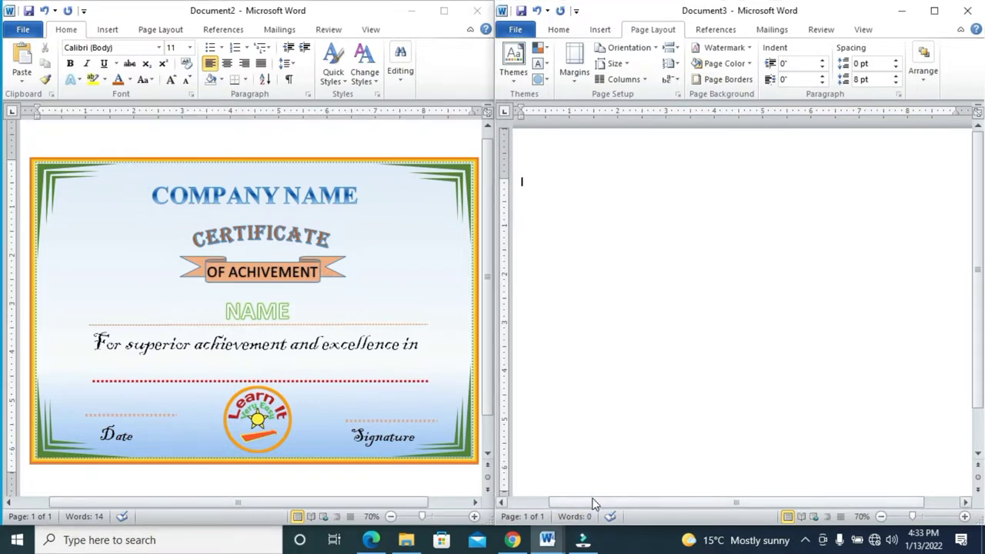
drag(593, 501, 521, 511)
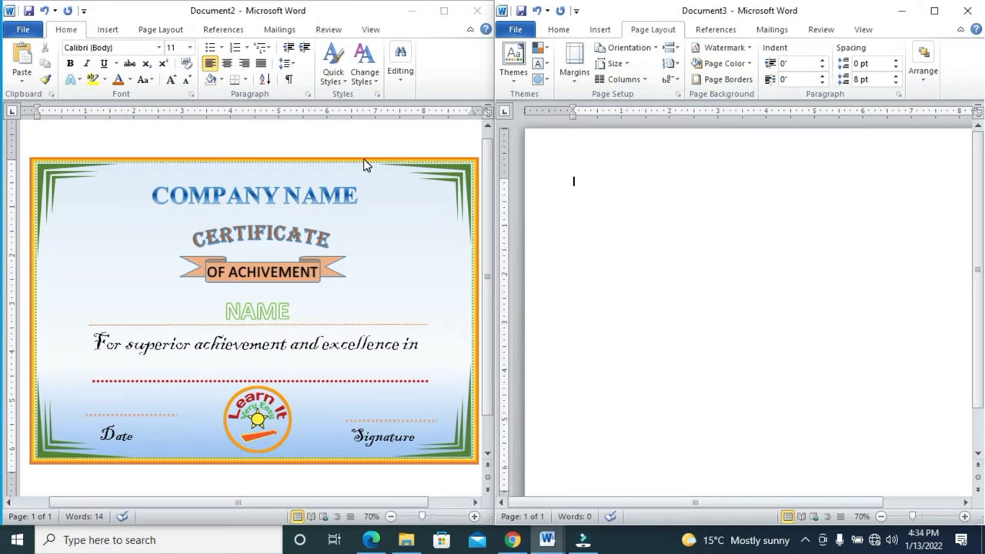
- Draw a blue rectangle on the page and make it taller
click(599, 30)
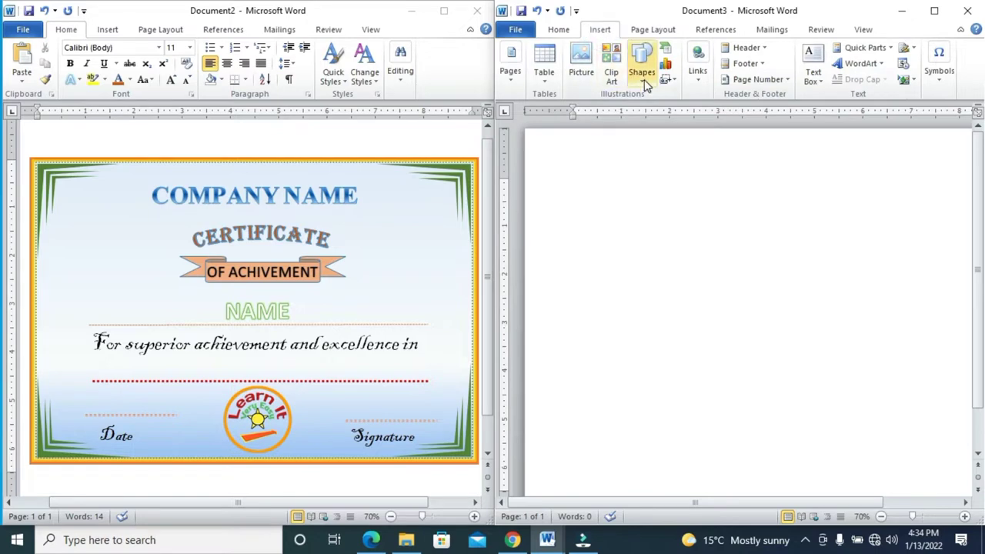
click(641, 63)
click(707, 110)
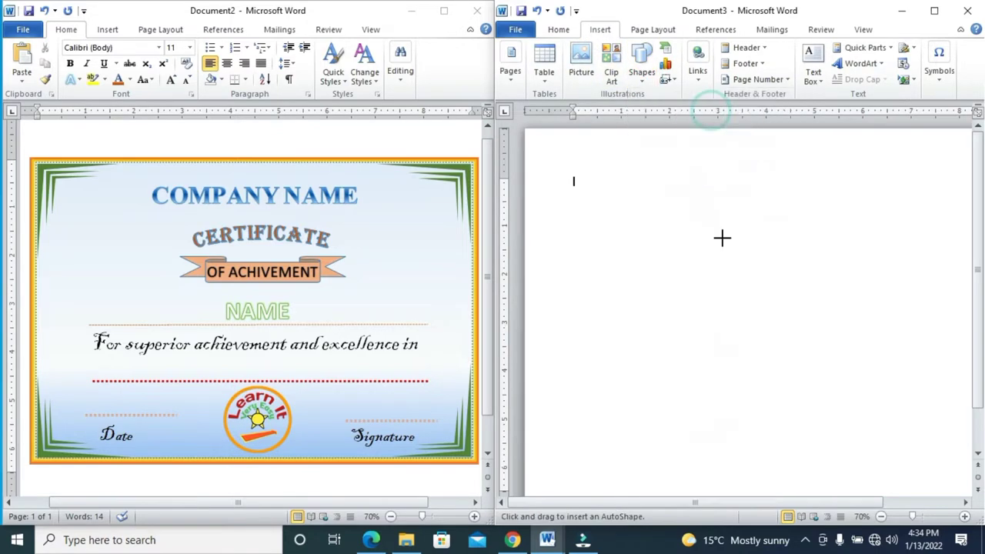
click(752, 501)
drag(769, 502, 719, 498)
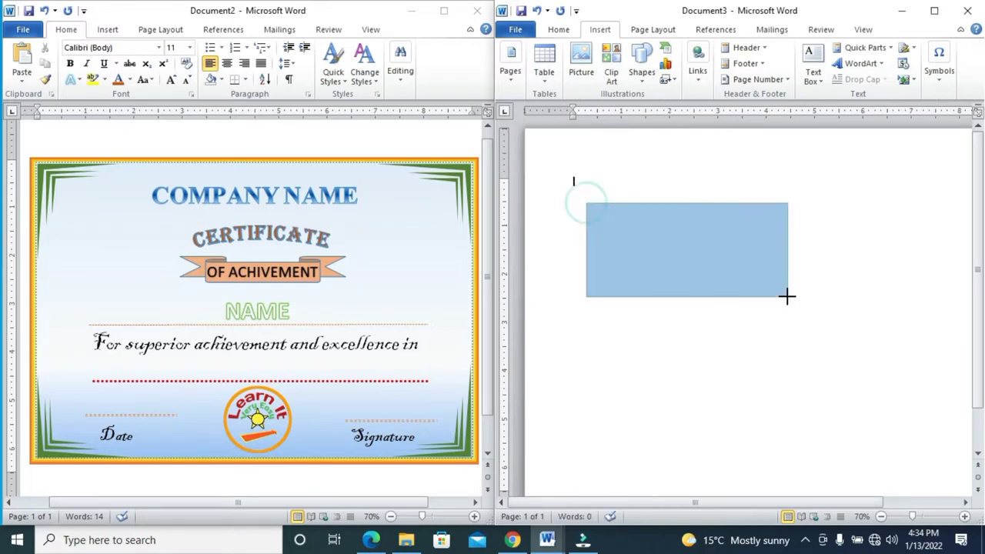
drag(585, 202, 962, 396)
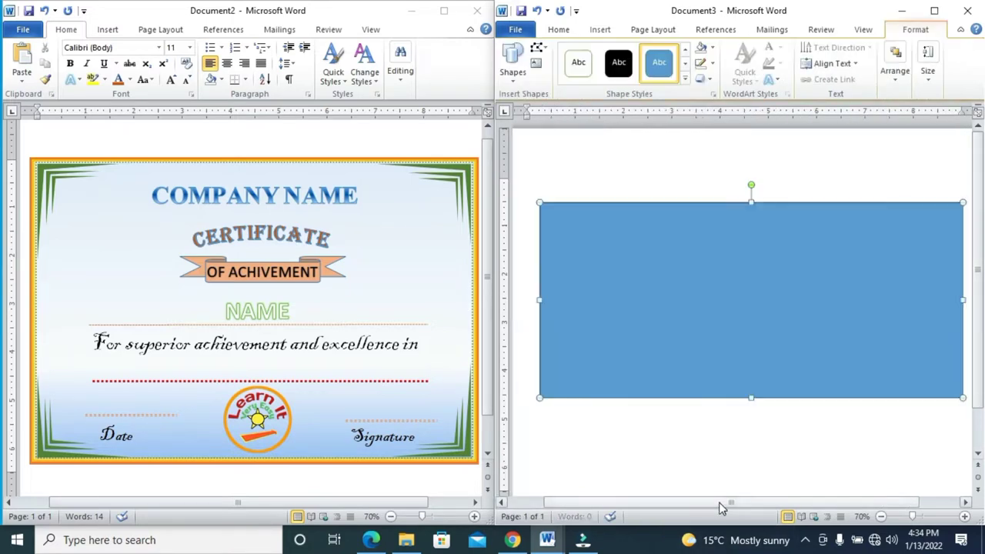
drag(723, 503, 715, 500)
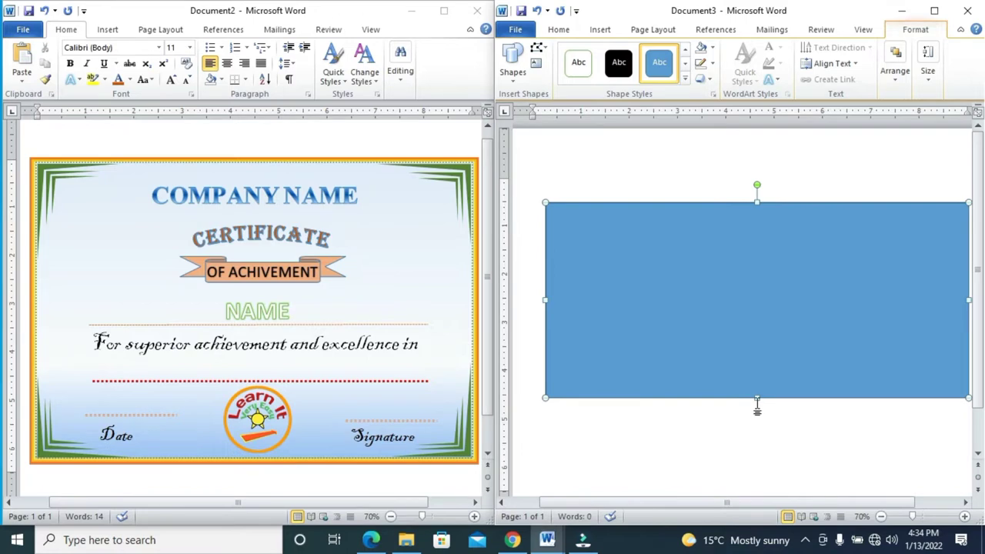
drag(757, 398, 756, 462)
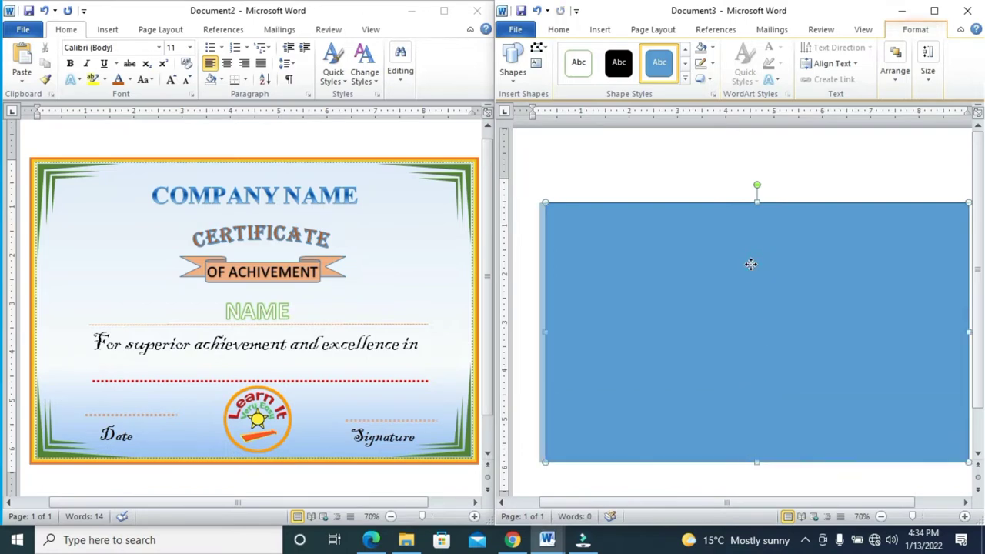
key(Left)
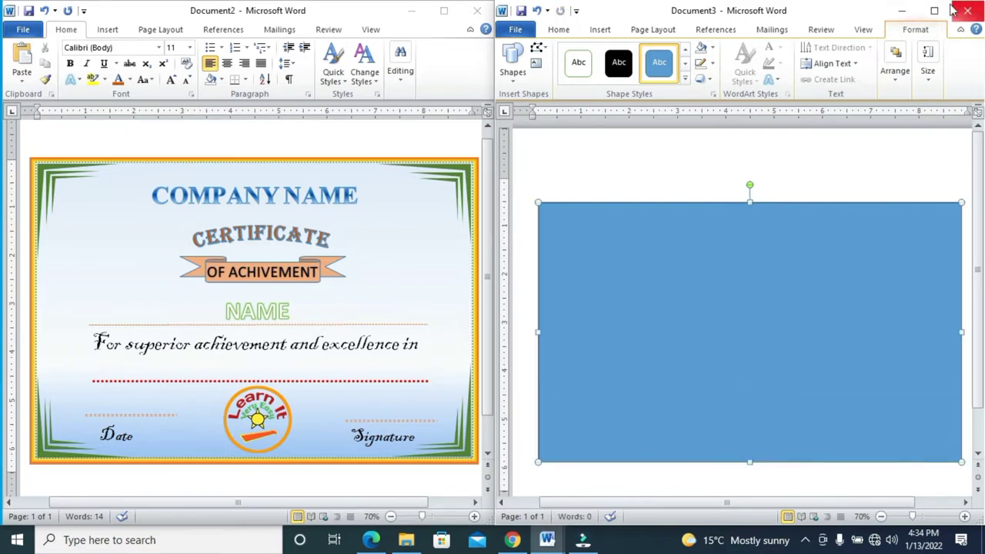
- In a maximized window, resize the rectangle to about 6.21 by 9.03 inches near the page top
click(934, 11)
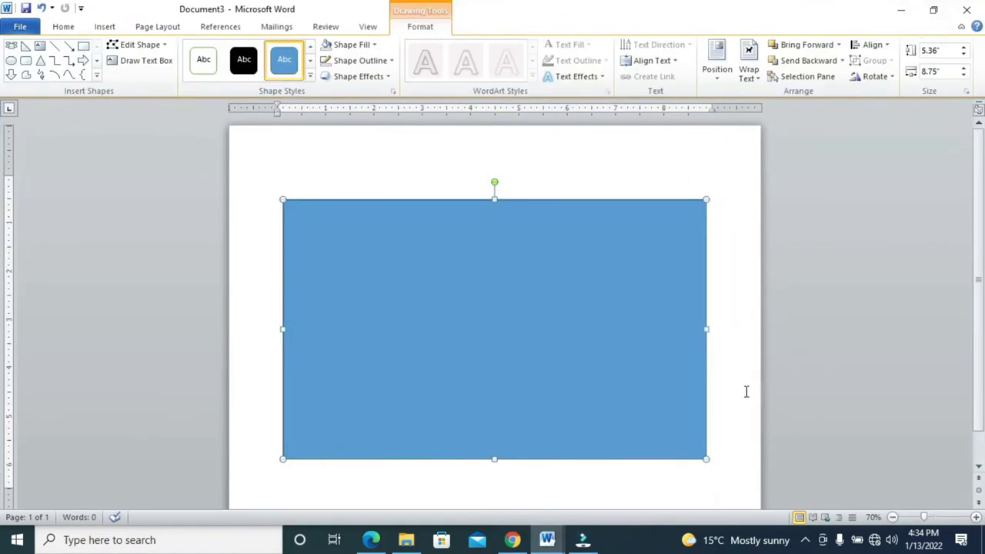
scroll(659, 396, down, 1)
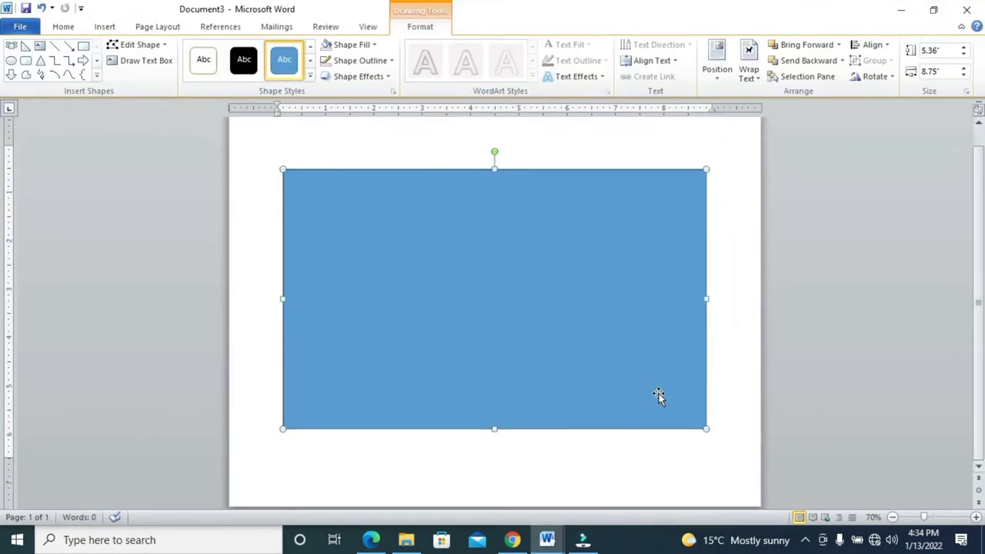
drag(706, 428, 719, 441)
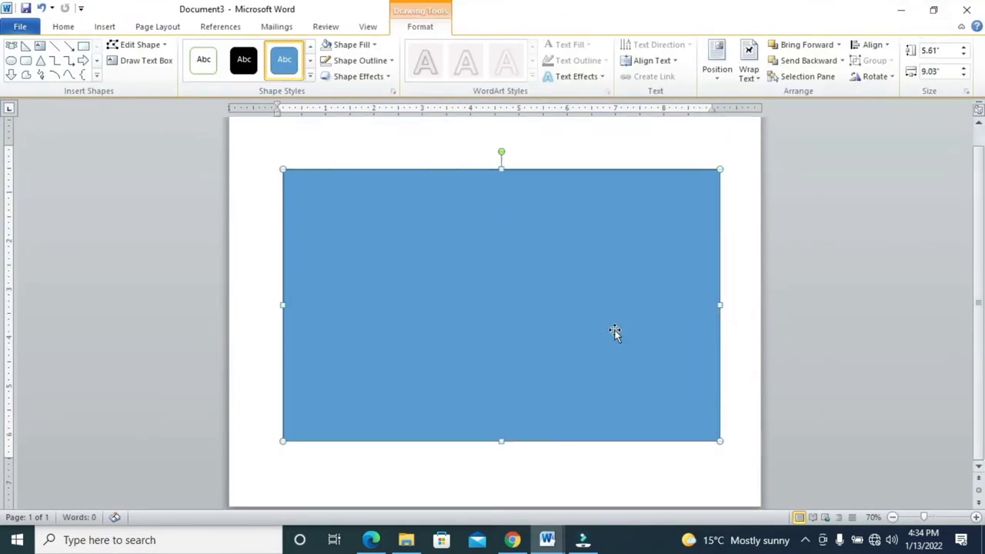
drag(613, 330, 609, 332)
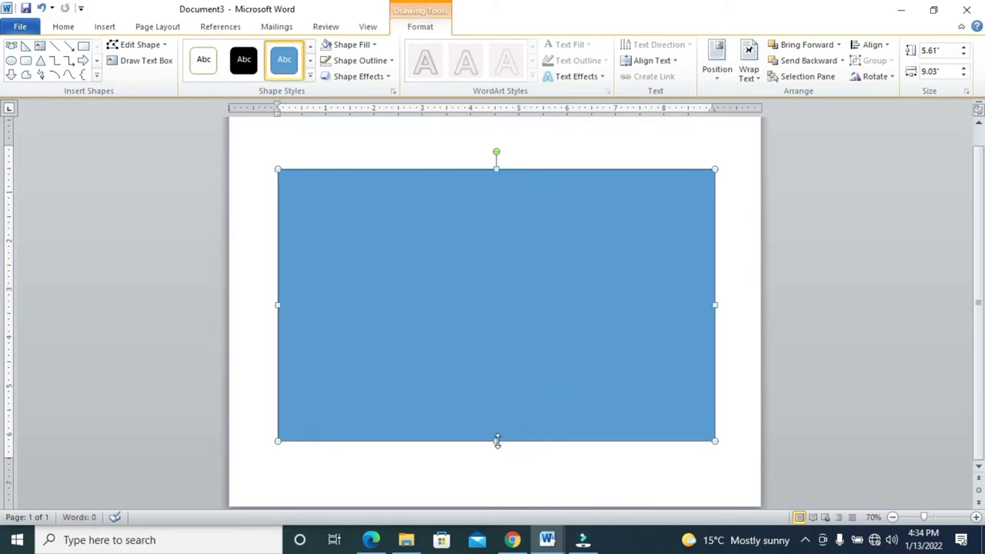
drag(494, 440, 494, 468)
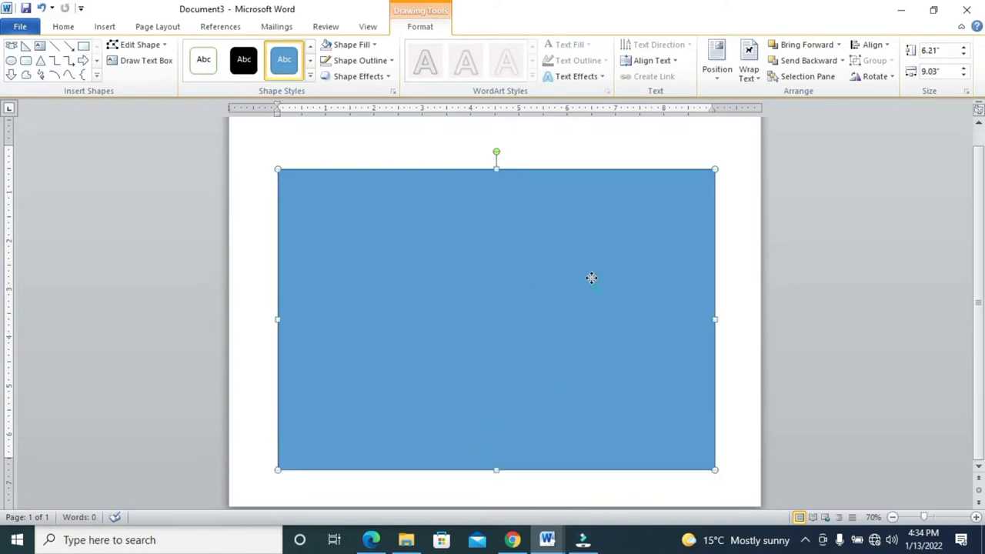
drag(589, 277, 594, 256)
scroll(585, 277, up, 1)
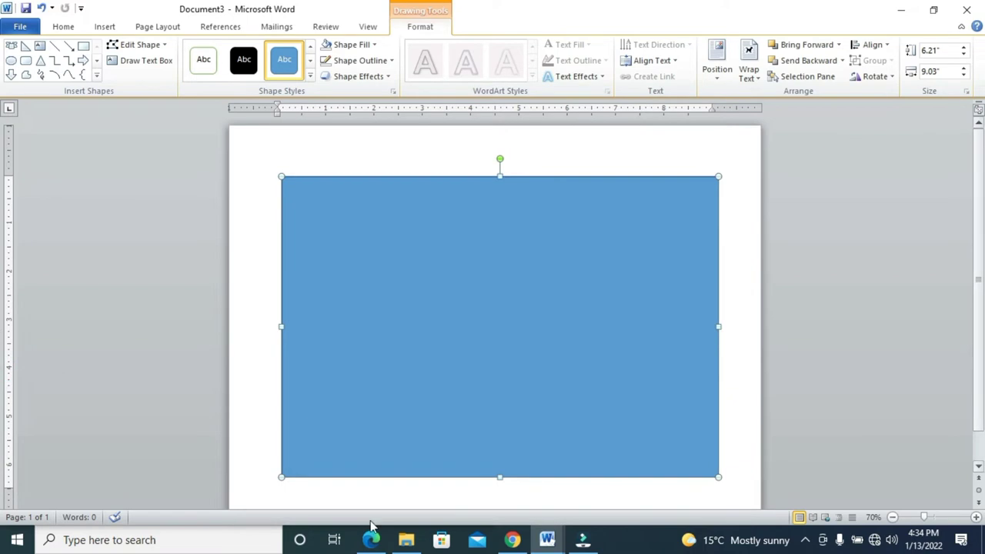
scroll(3, 308, down, 1)
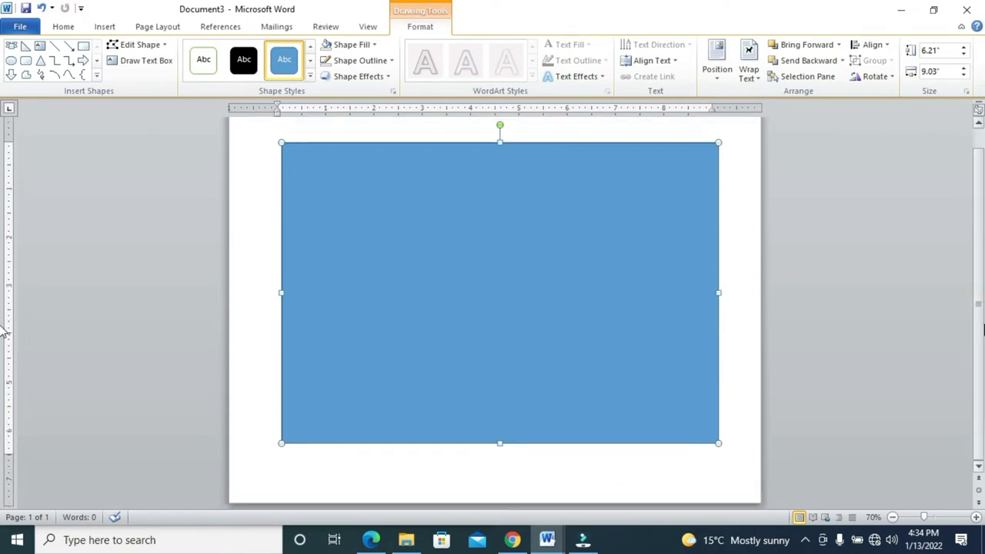
scroll(3, 307, up, 1)
click(933, 10)
- Reposition and stretch the Document3 window beside the sample certificate
drag(931, 14, 958, 14)
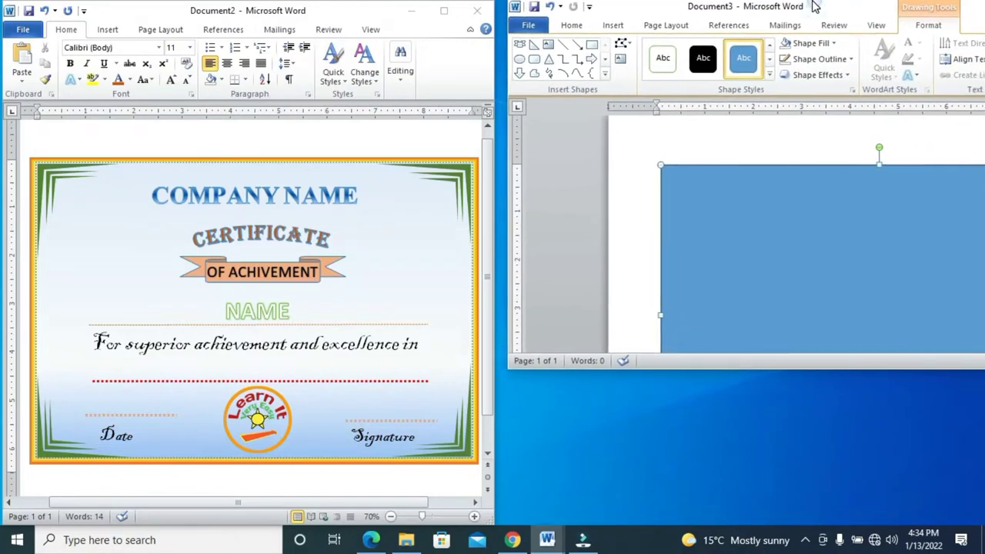
drag(892, 17, 810, 6)
click(933, 10)
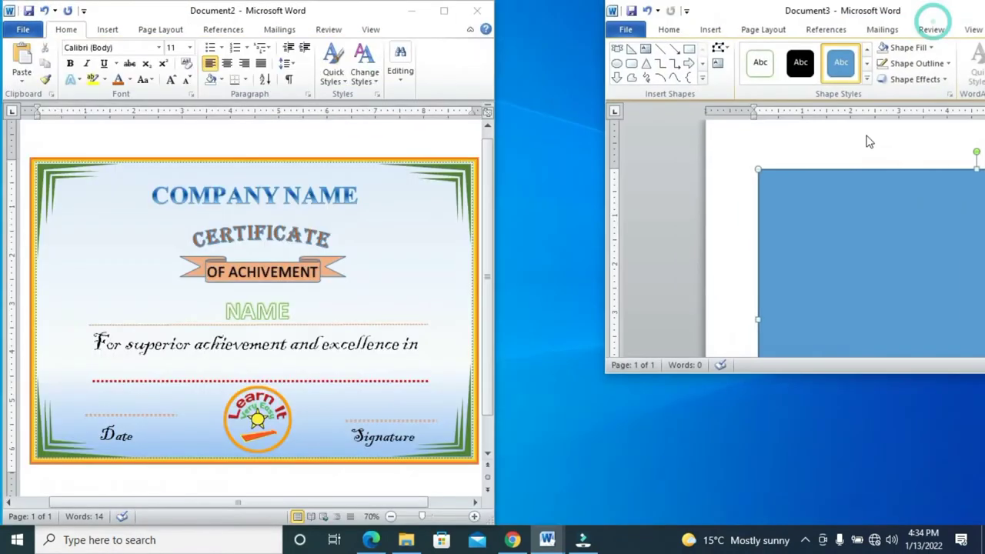
double_click(819, 374)
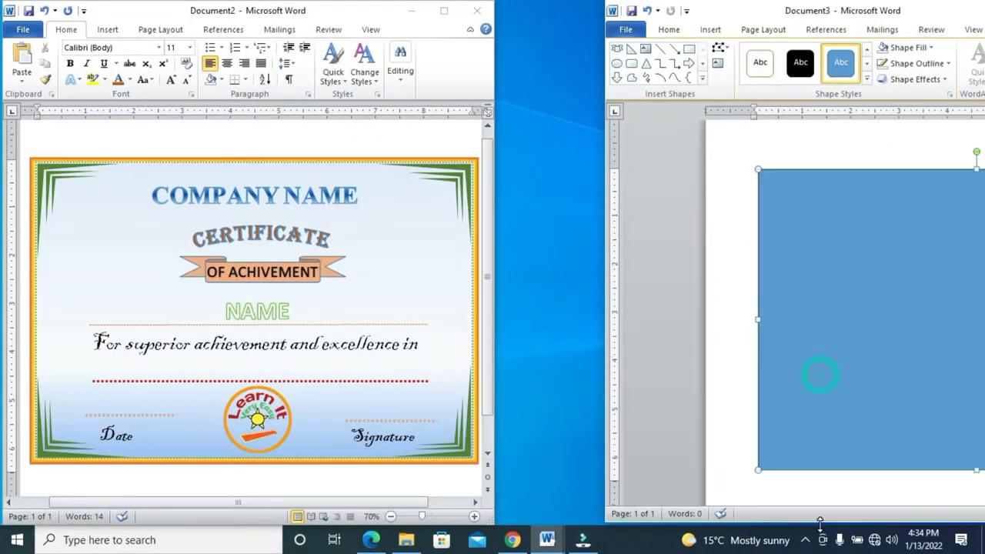
drag(606, 148, 496, 148)
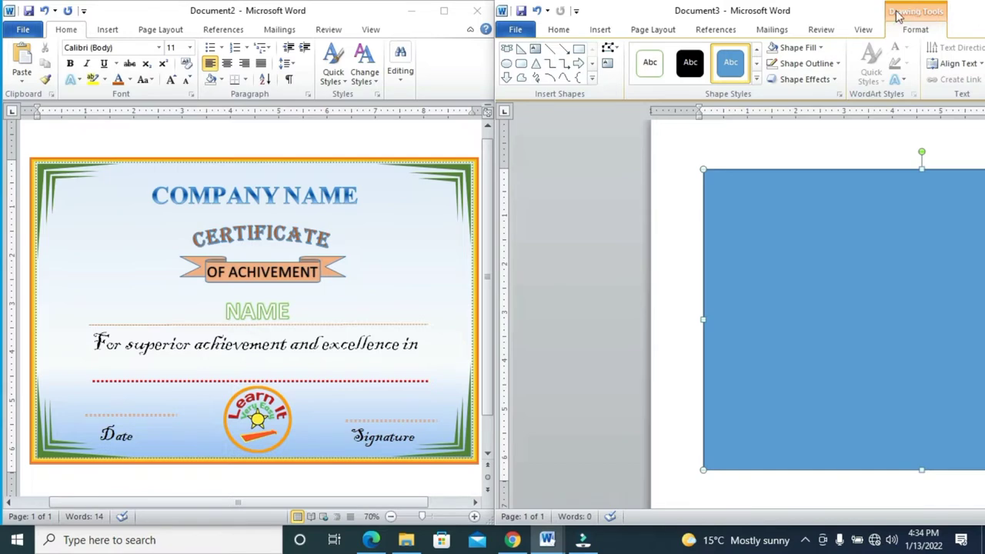
double_click(852, 13)
double_click(852, 9)
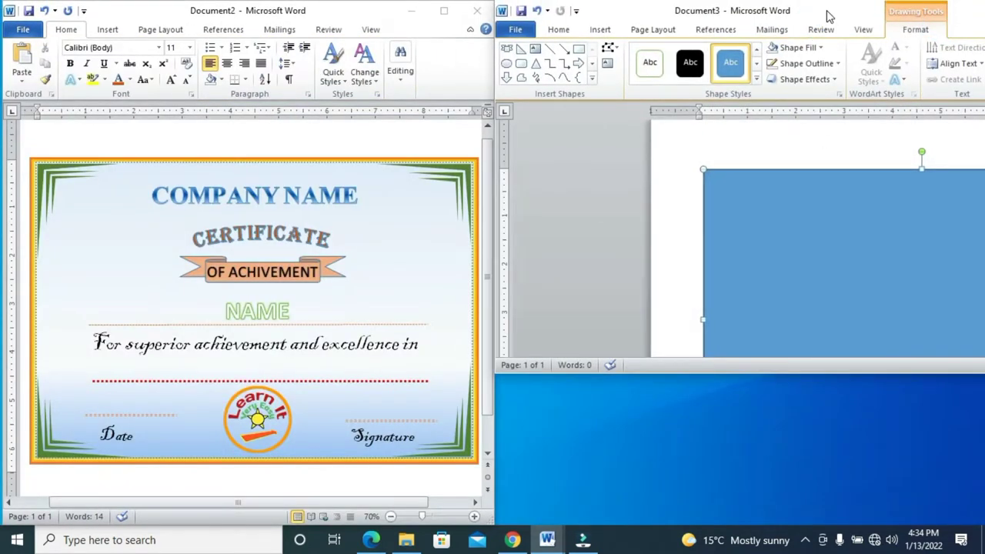
drag(824, 15, 820, 16)
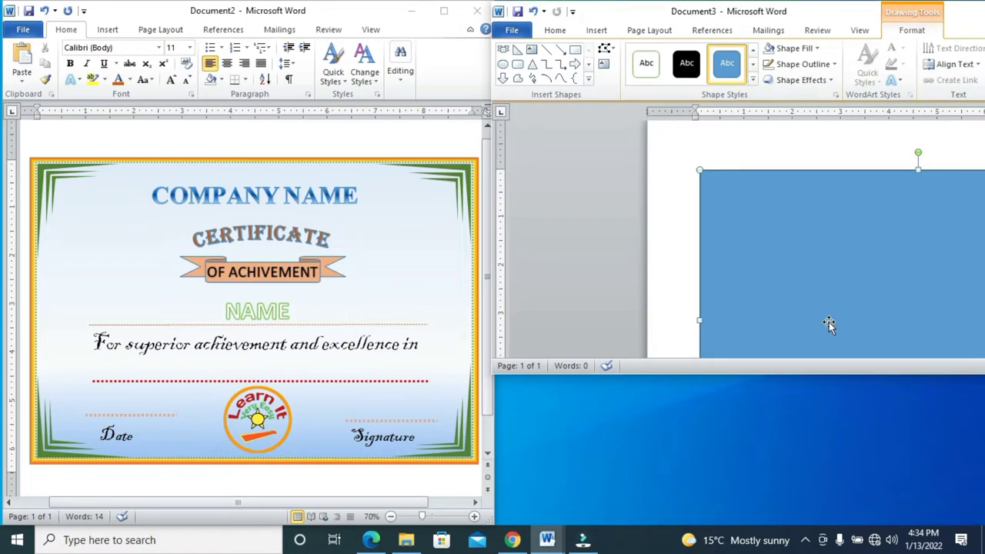
double_click(828, 375)
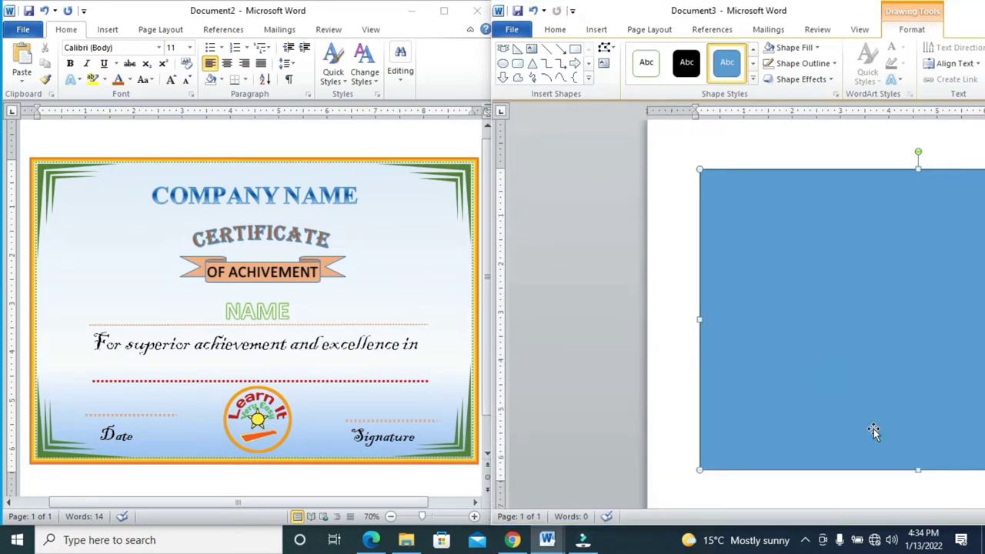
- Snap Document3 to the right half at full height and select the blue rectangle's formatting
click(866, 491)
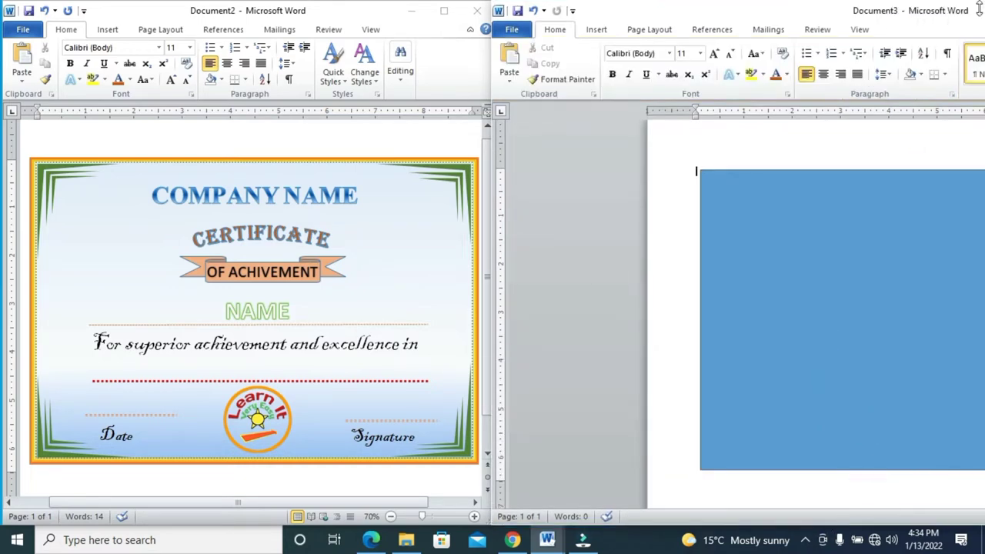
double_click(840, 14)
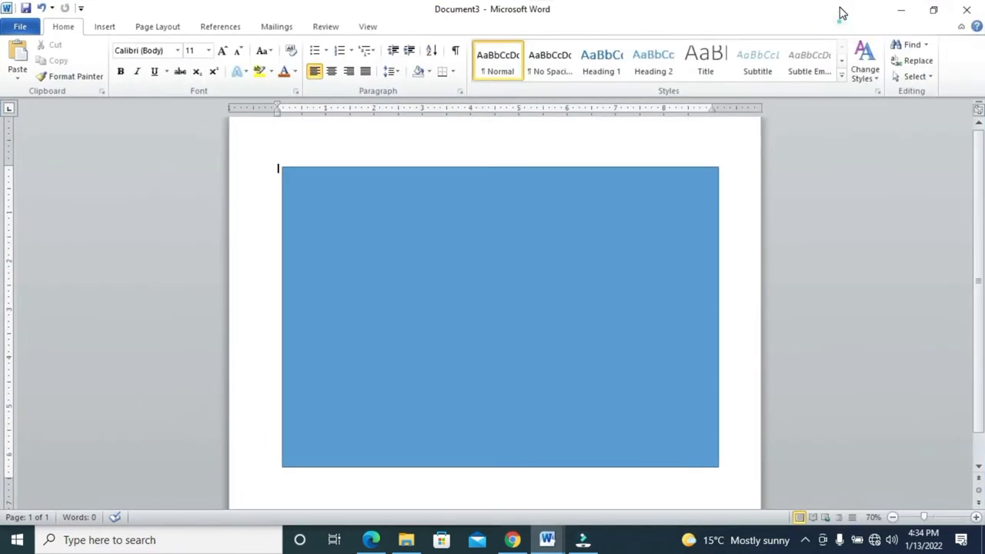
click(936, 13)
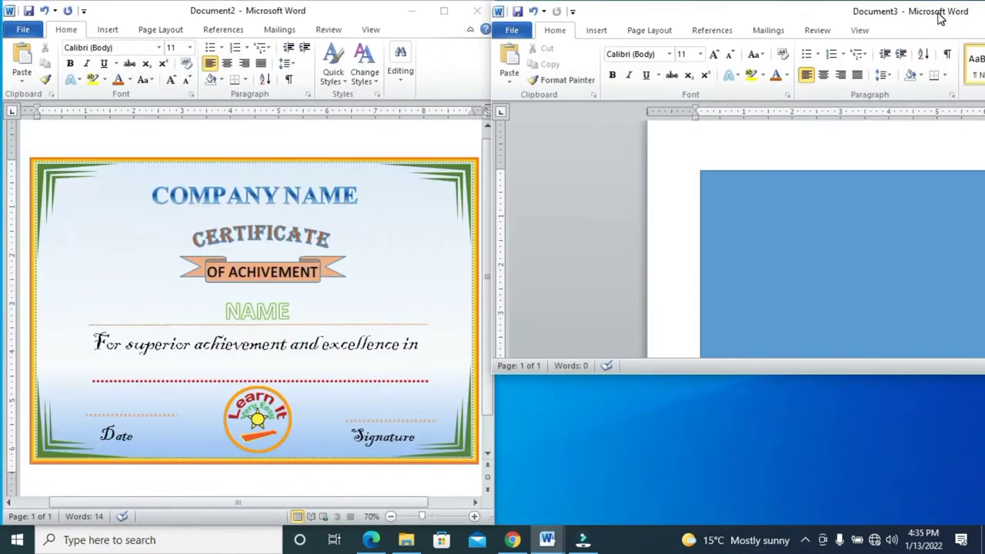
double_click(938, 16)
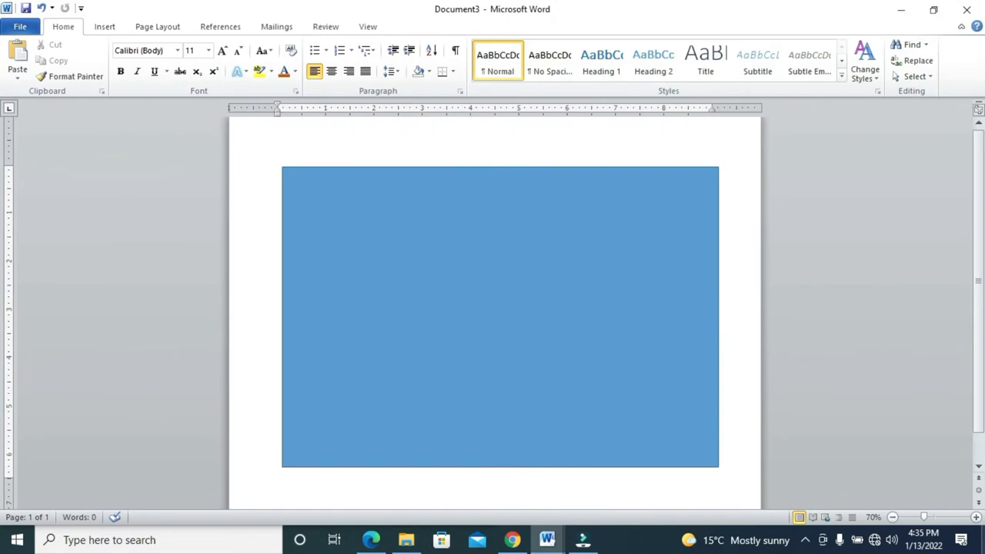
click(933, 9)
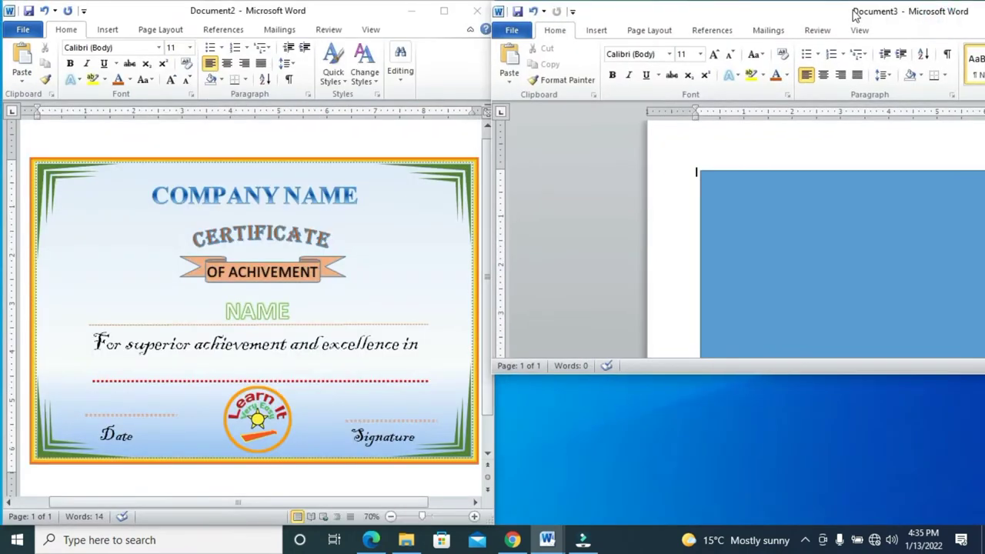
drag(853, 13, 983, 2)
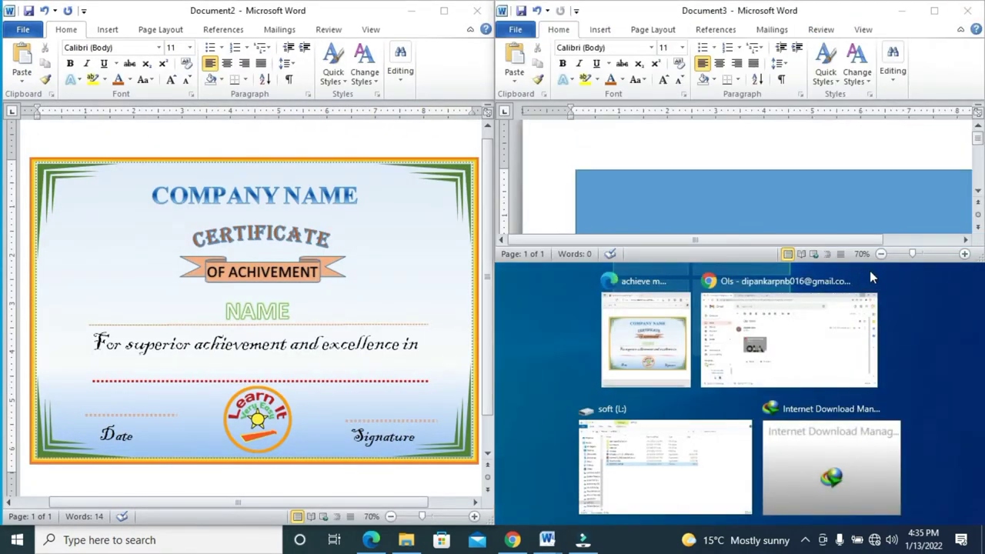
click(864, 266)
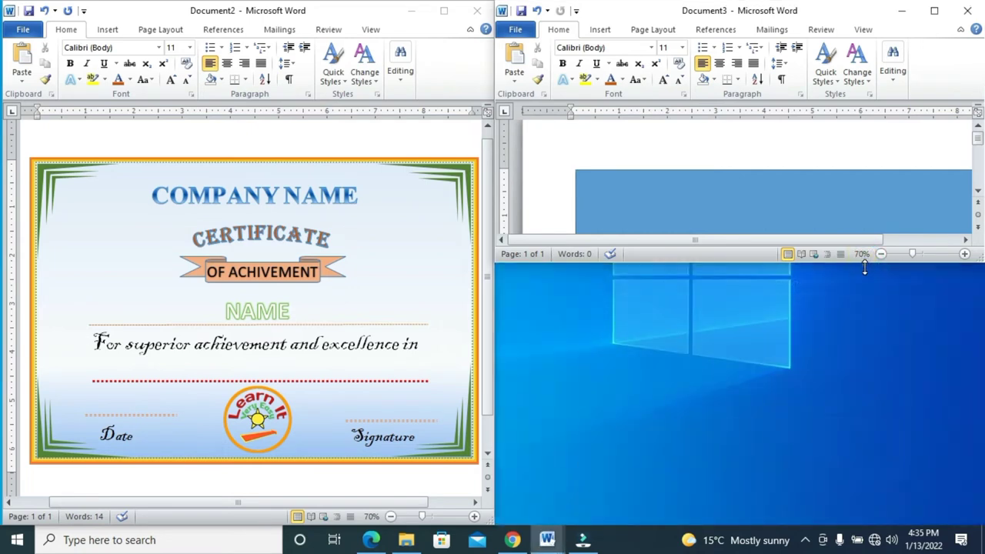
double_click(865, 267)
mouse_move(818, 501)
mouse_down()
mouse_move(830, 500)
mouse_move(818, 501)
mouse_up()
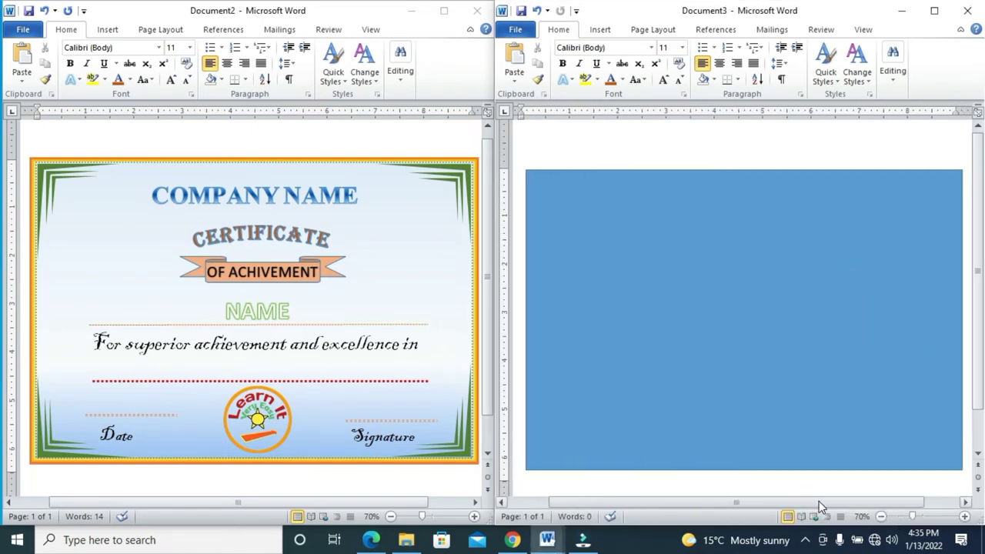
click(738, 240)
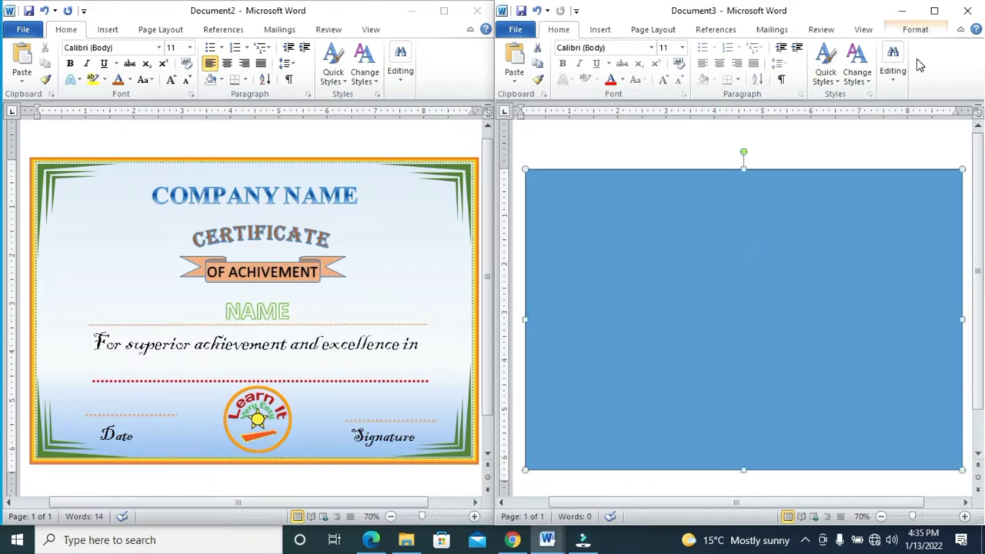
click(916, 30)
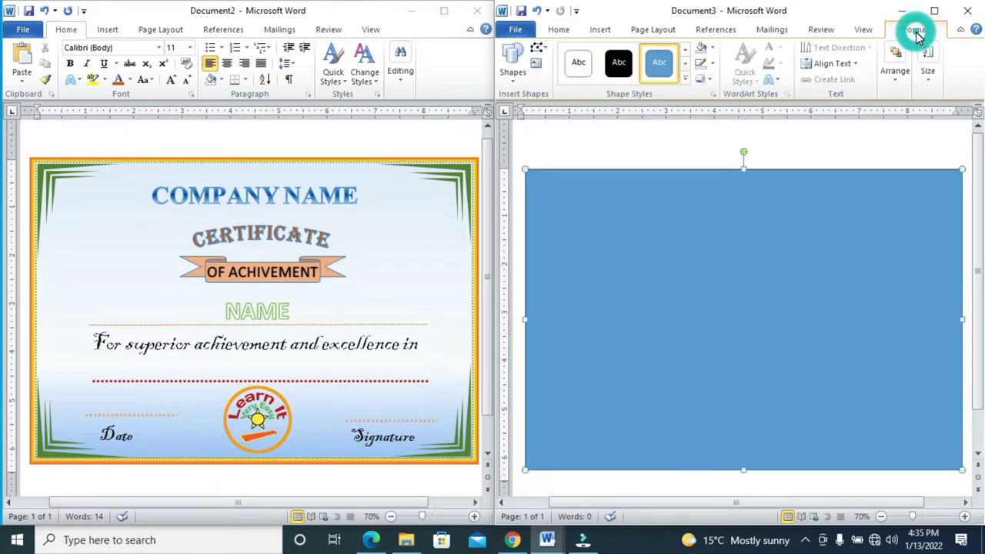
- Browse the preset shape styles and give the rectangle a white-fill style
click(700, 48)
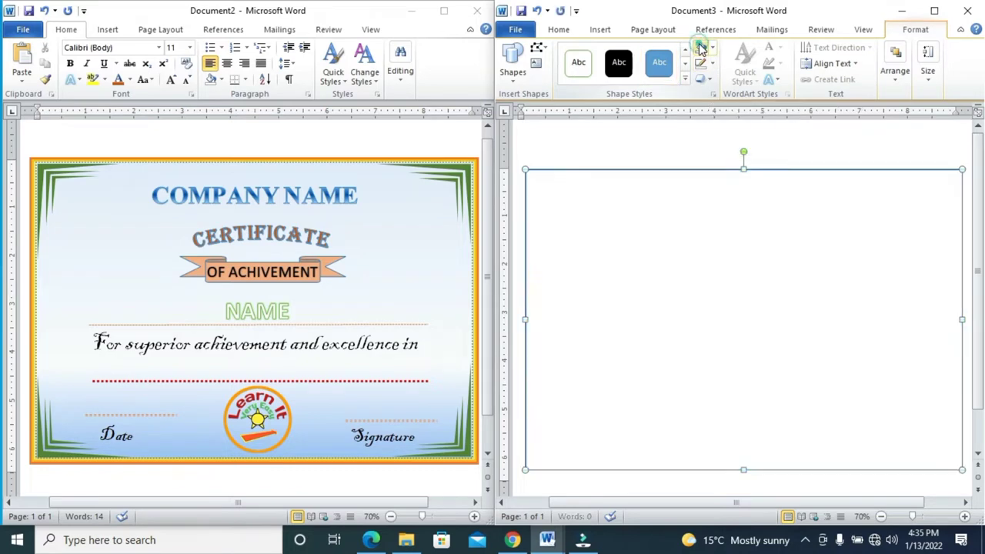
click(713, 64)
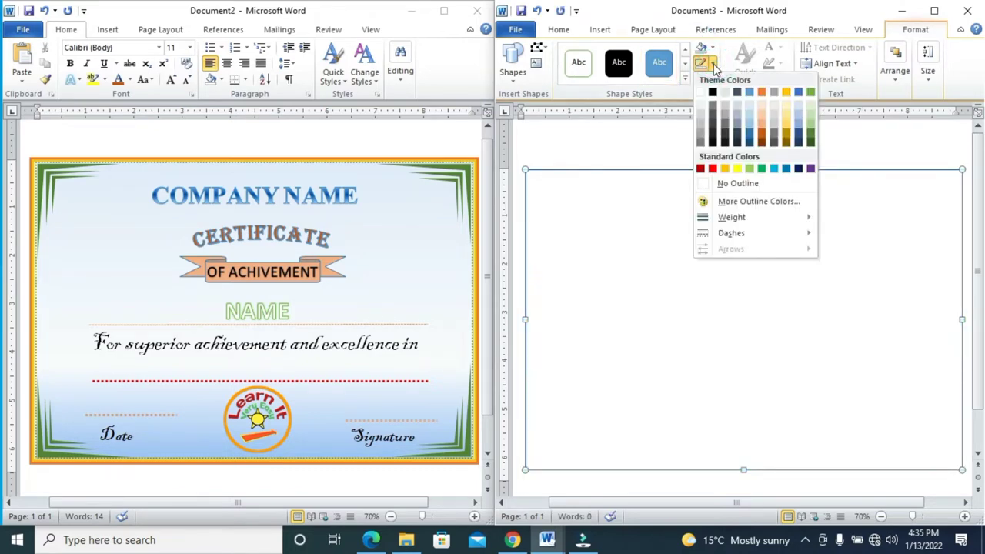
click(688, 69)
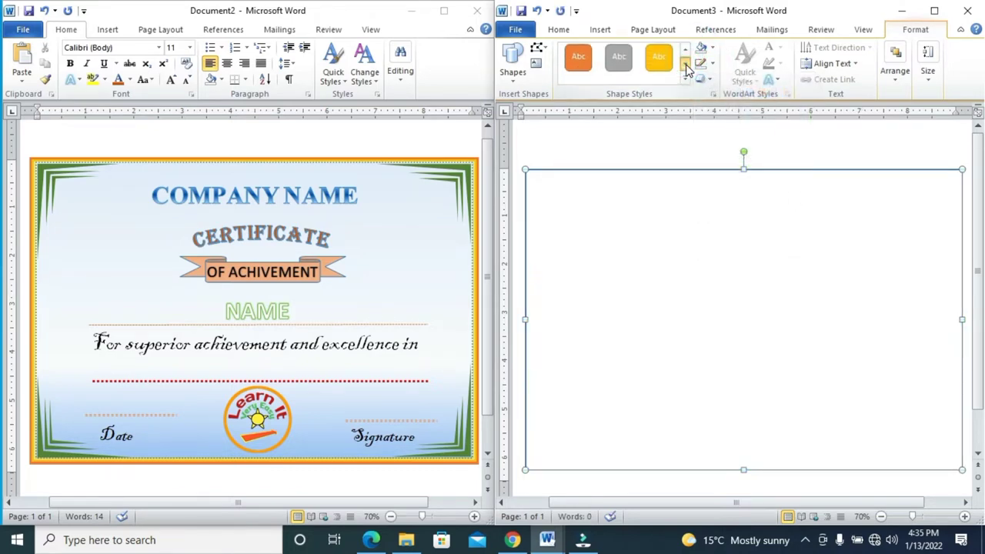
click(688, 68)
click(687, 67)
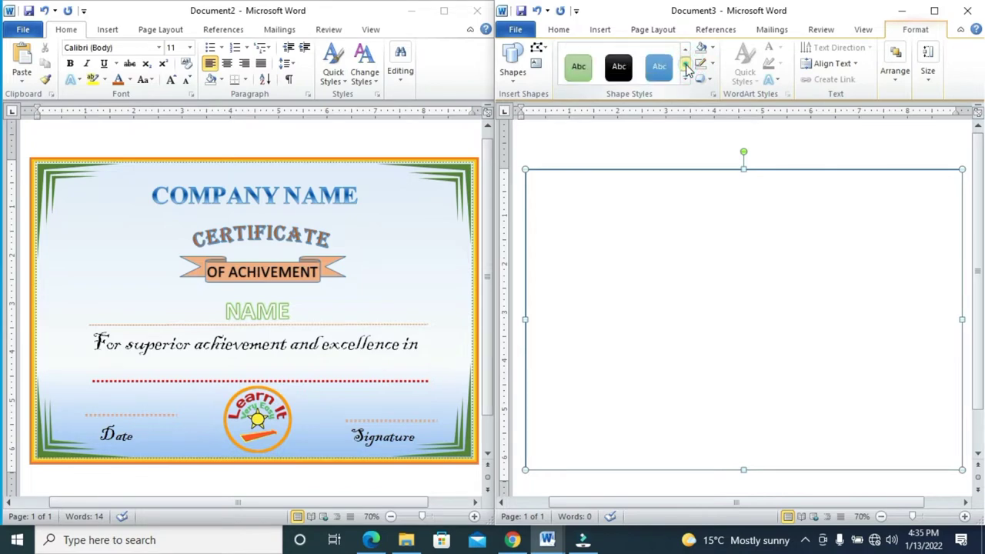
click(688, 68)
click(686, 63)
click(685, 63)
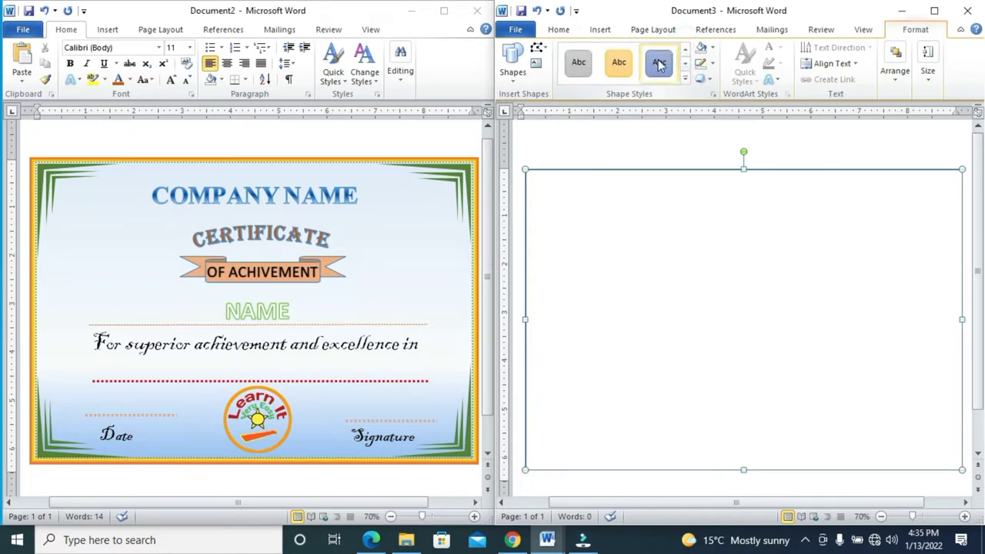
click(618, 62)
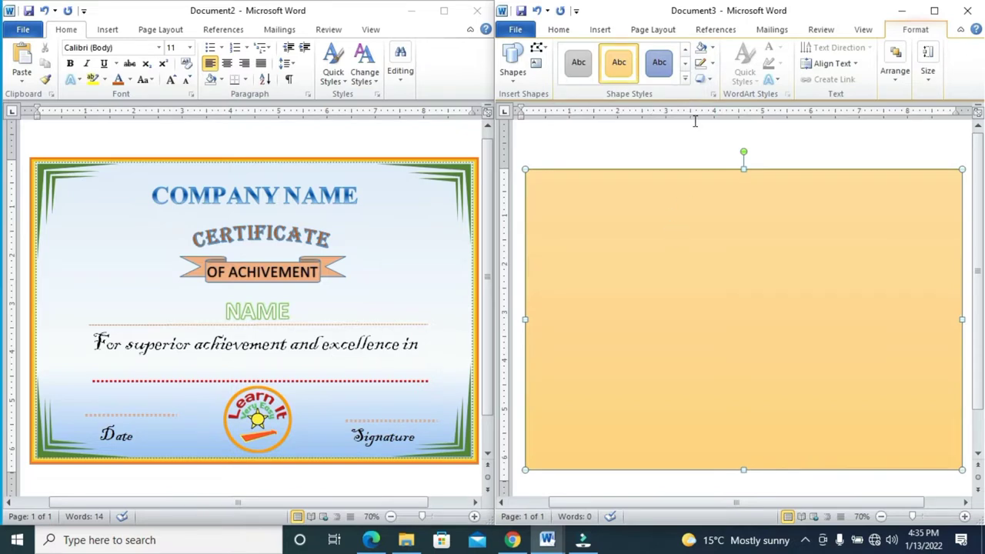
click(702, 48)
- Set the rectangle's outline weight to 4½ pt
click(712, 65)
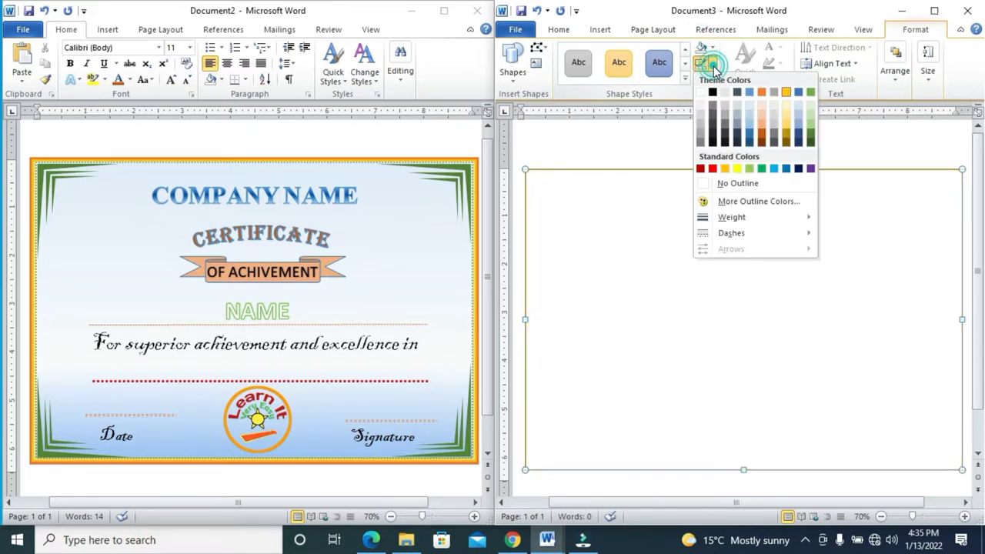
mouse_move(781, 218)
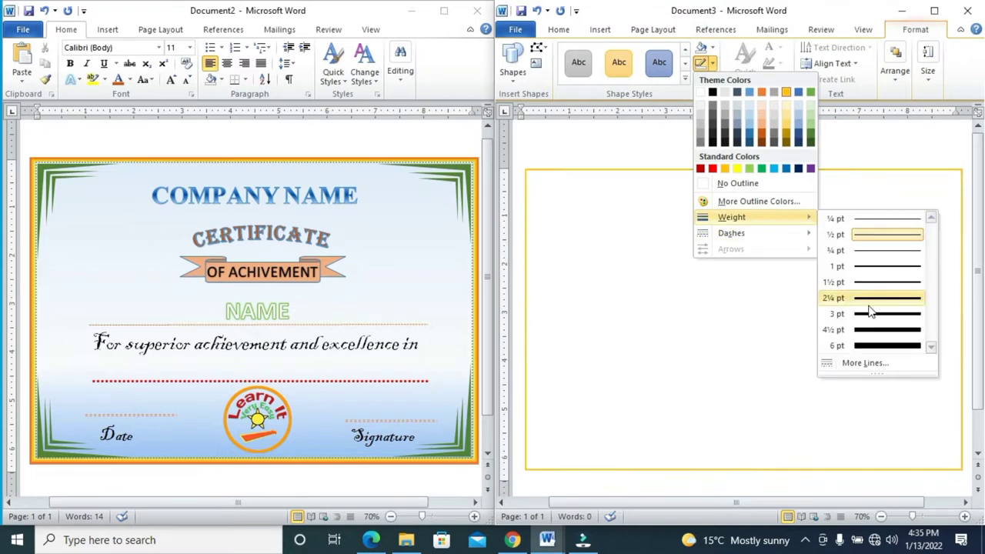
click(878, 341)
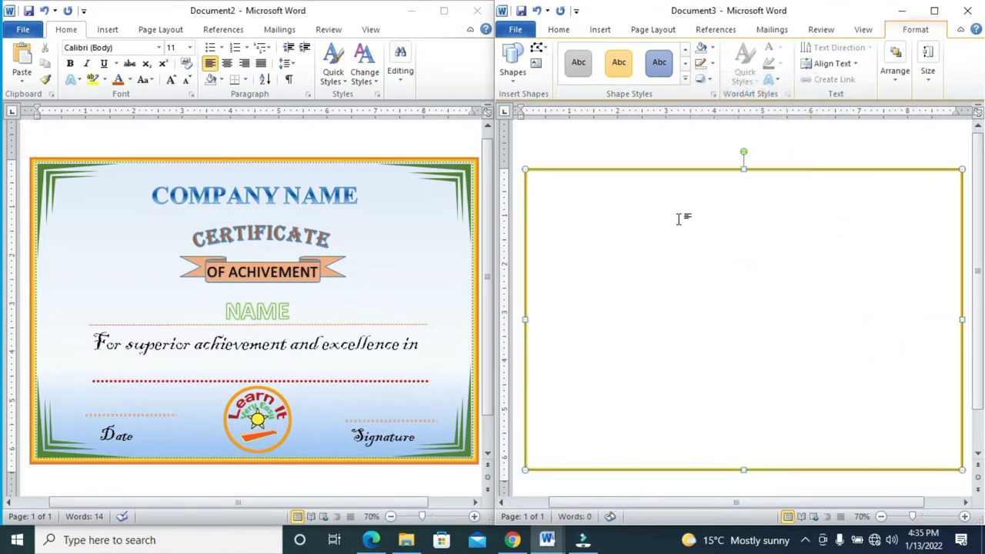
click(681, 218)
click(681, 171)
click(682, 171)
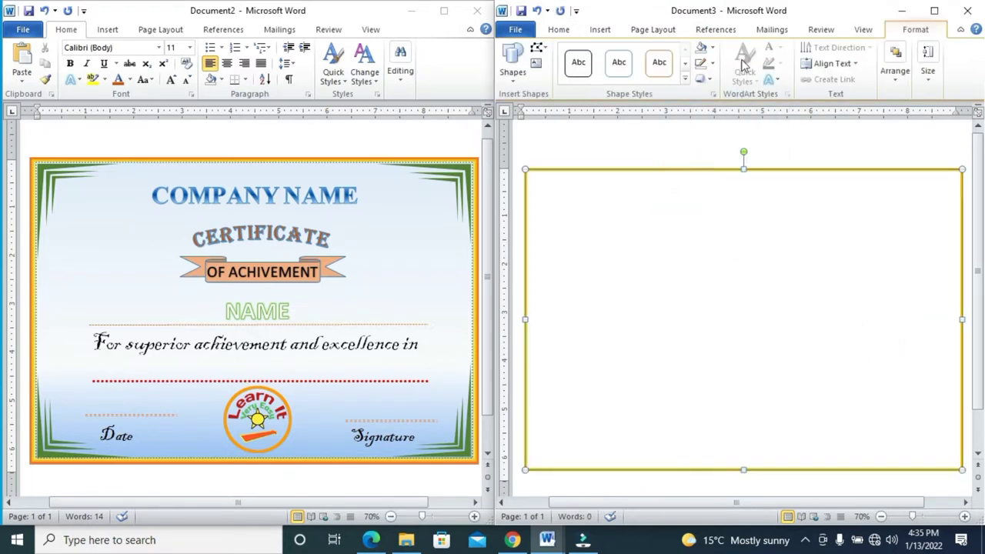
- Colour the rectangle's outline light orange and check the result
click(712, 49)
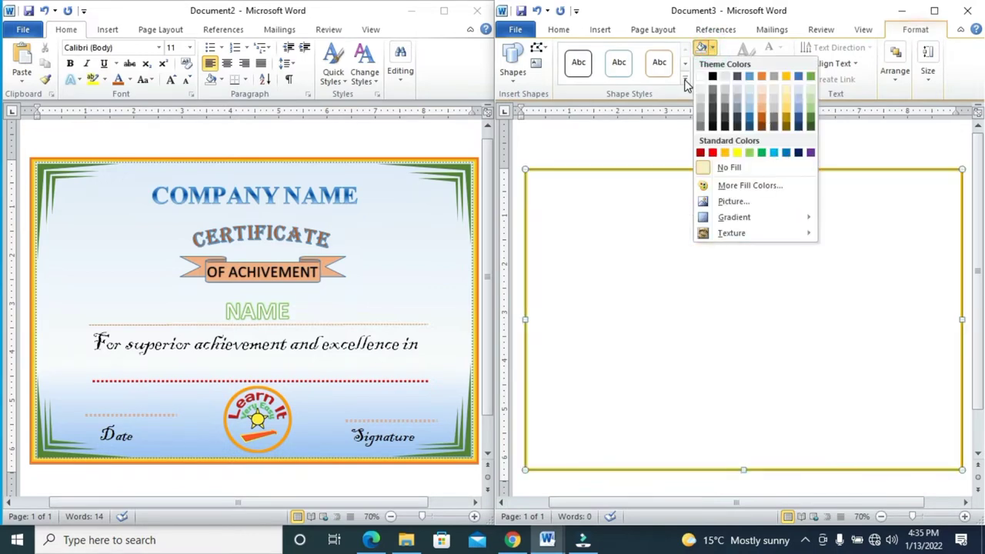
click(672, 117)
click(712, 63)
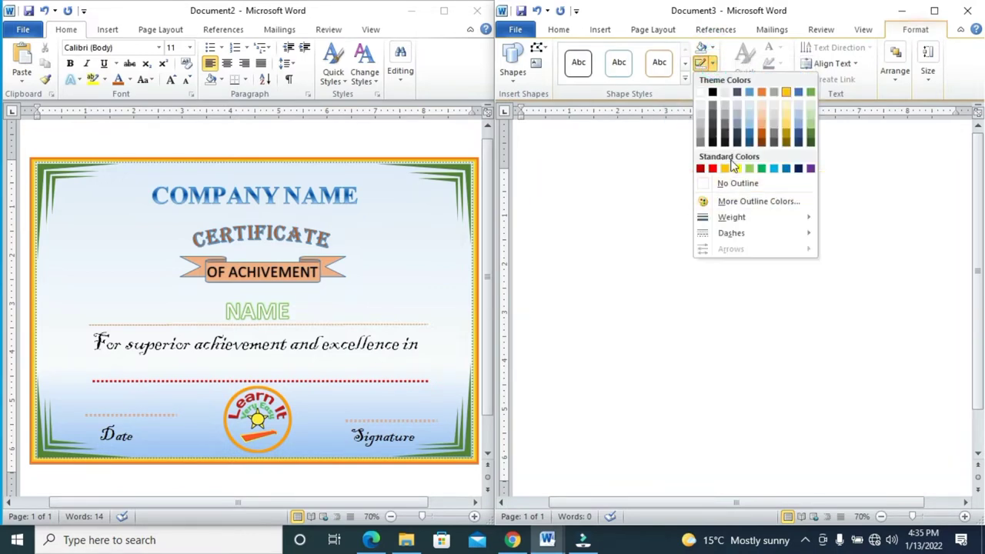
click(760, 121)
click(629, 281)
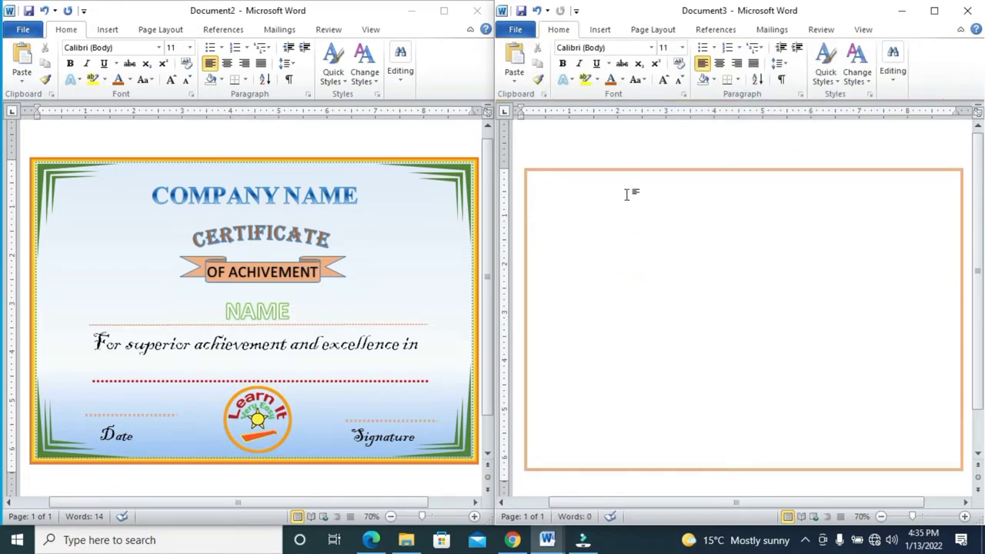
click(610, 169)
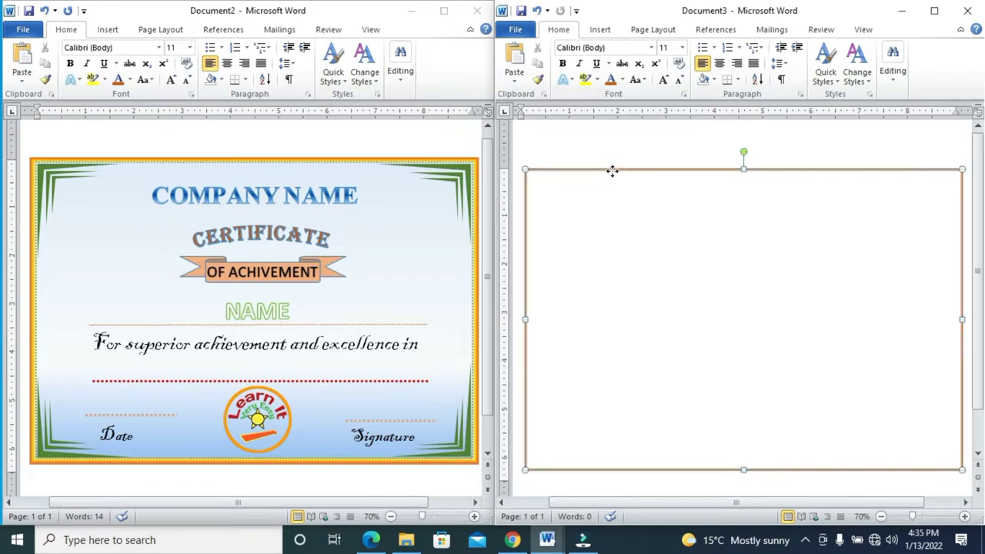
click(612, 223)
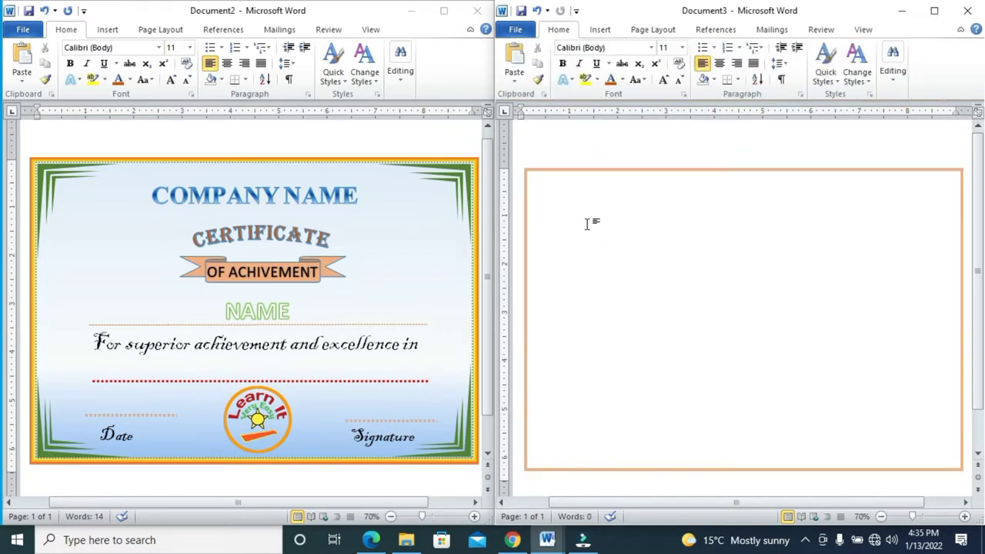
- Paste a duplicate of the orange frame, then shrink, move and widen it to fit inside
click(575, 171)
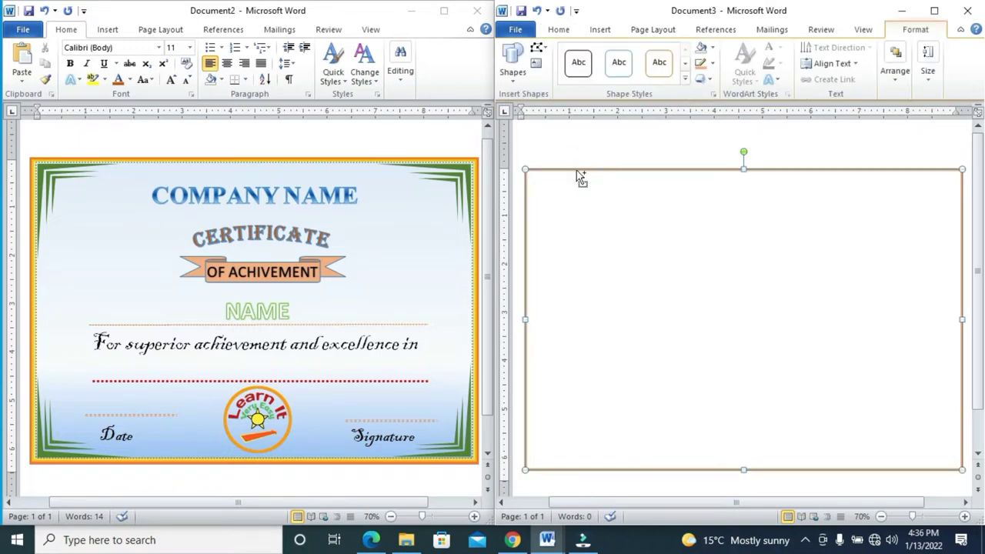
key(ctrl+v)
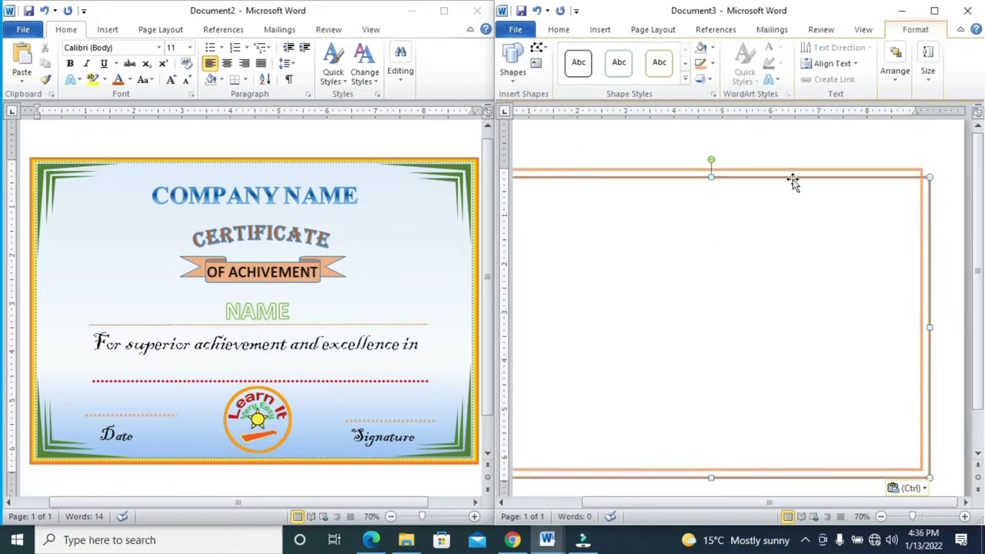
drag(929, 176, 890, 203)
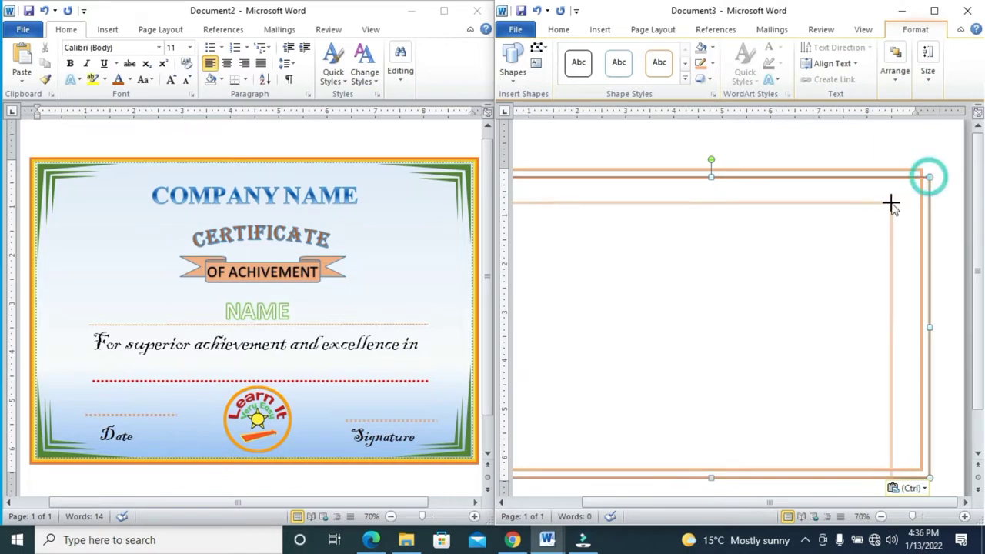
drag(754, 501, 721, 512)
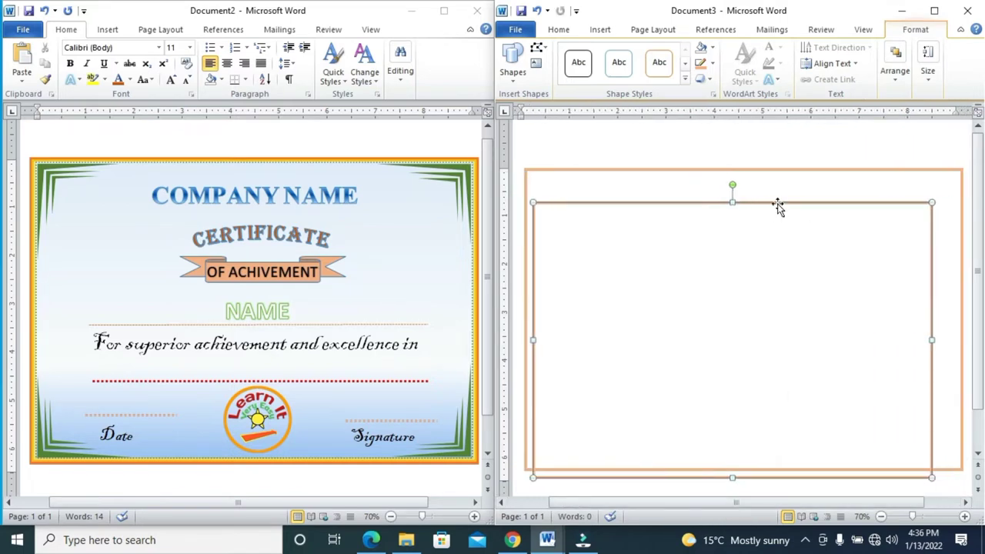
drag(769, 208, 765, 182)
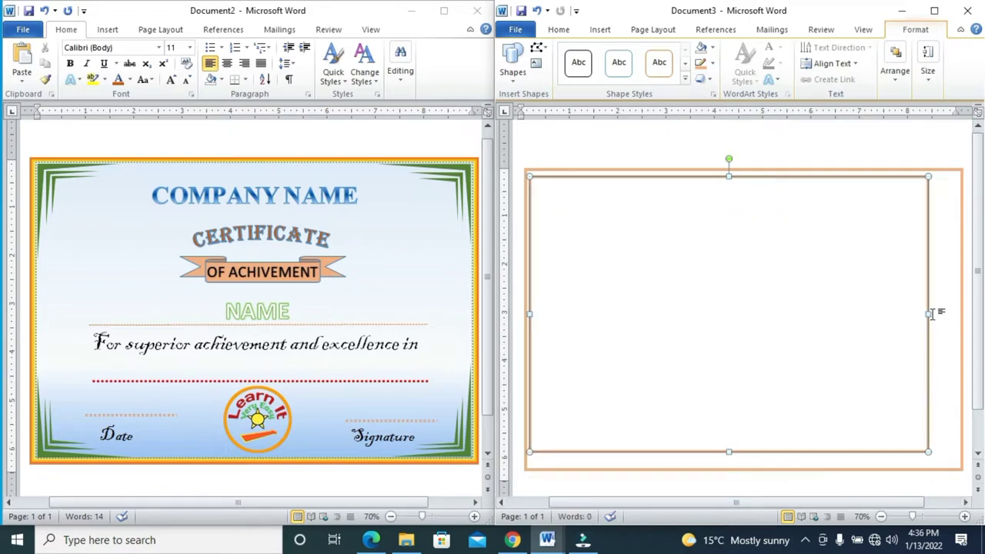
drag(930, 314, 955, 310)
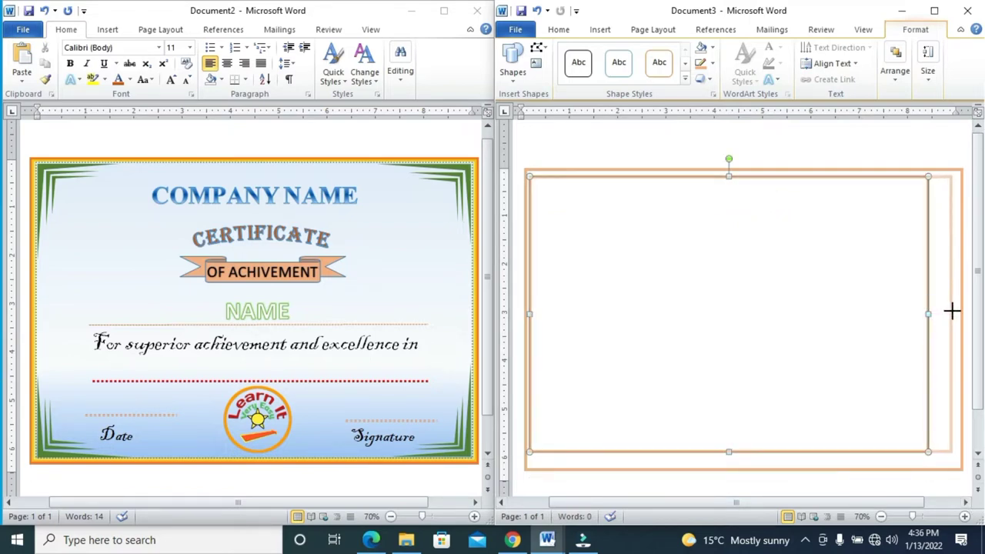
drag(955, 310, 957, 310)
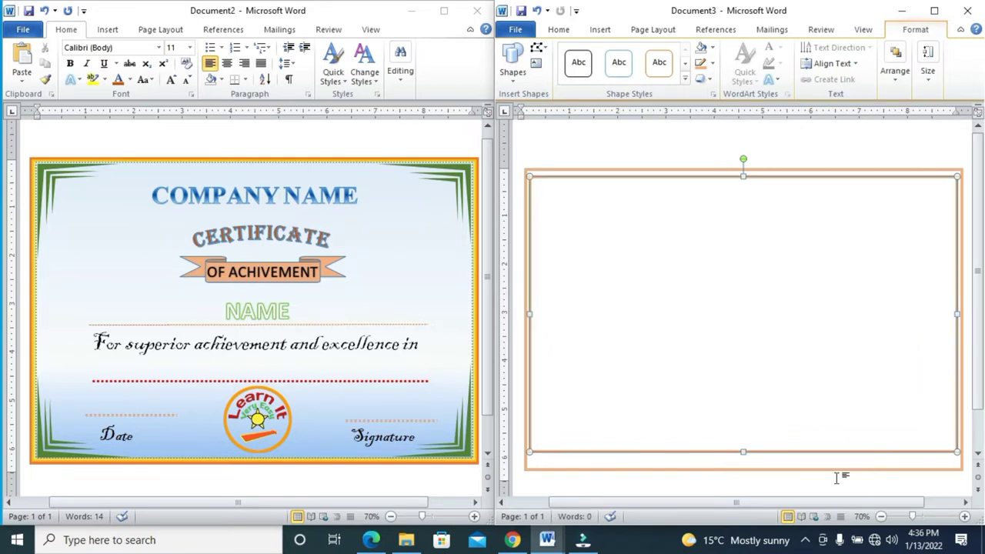
drag(744, 452, 747, 467)
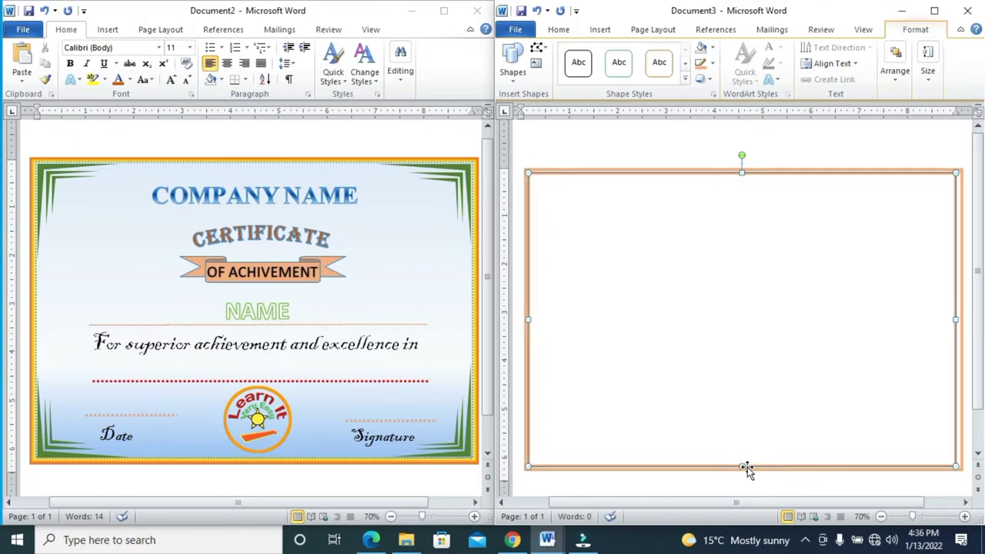
drag(957, 317, 962, 316)
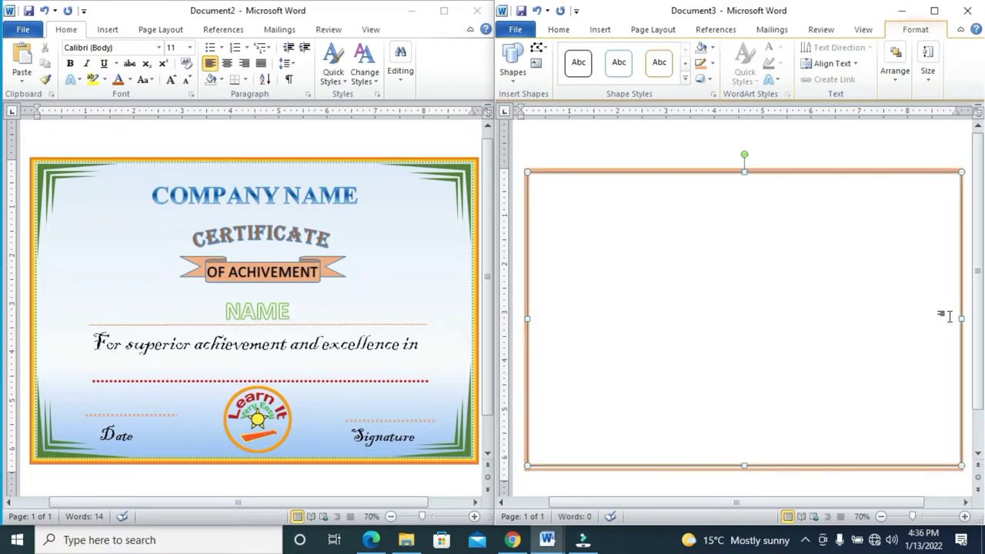
- Change the inner rectangle's outline to the dark orange theme colour
click(744, 171)
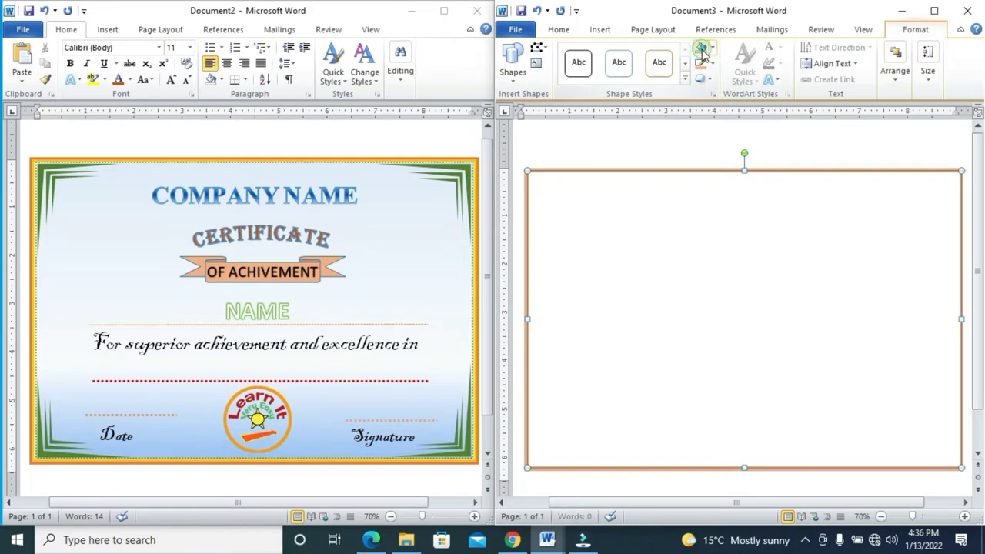
click(711, 63)
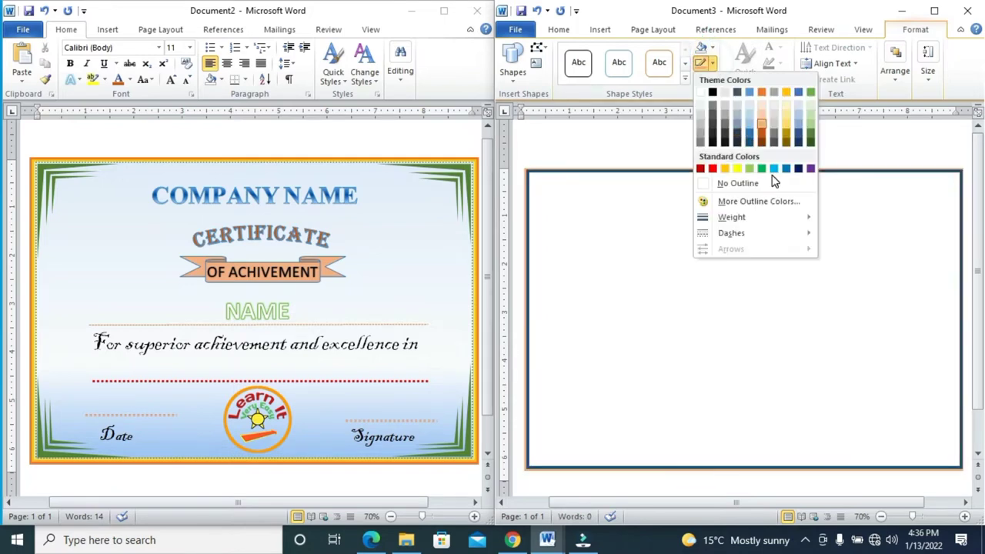
click(761, 135)
click(711, 263)
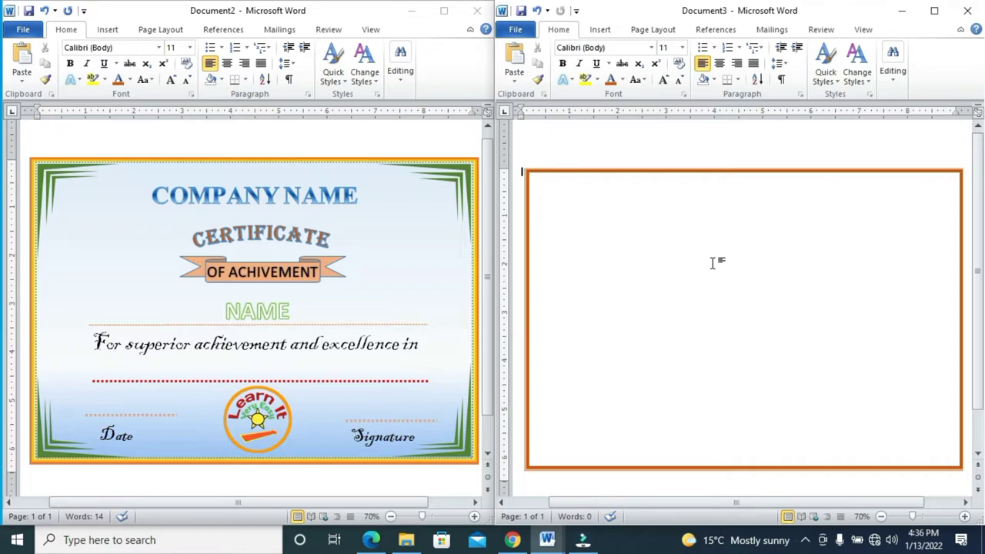
- Copy and paste the dark orange rectangle to create a duplicate
click(711, 263)
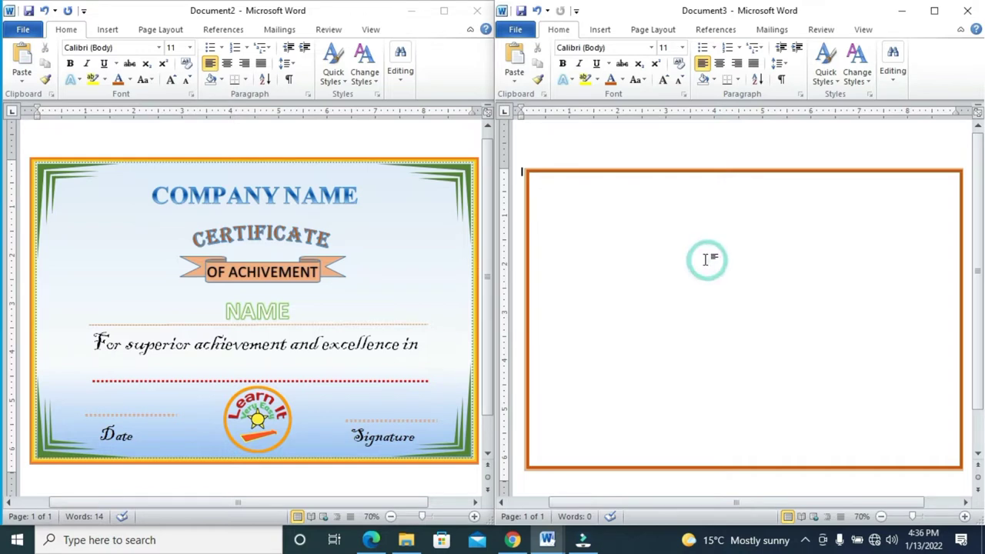
click(560, 173)
key(ctrl+c)
key(ctrl+v)
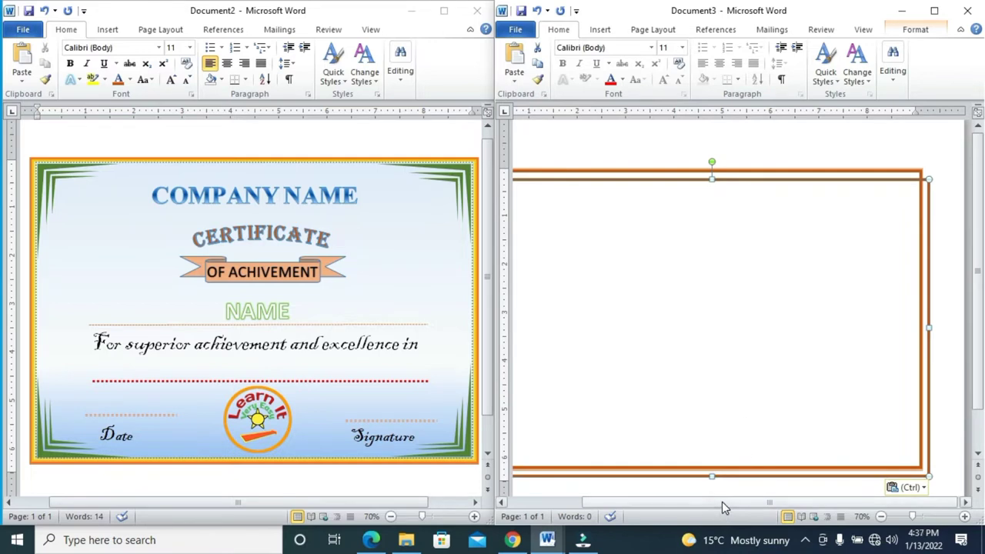
drag(721, 501, 647, 502)
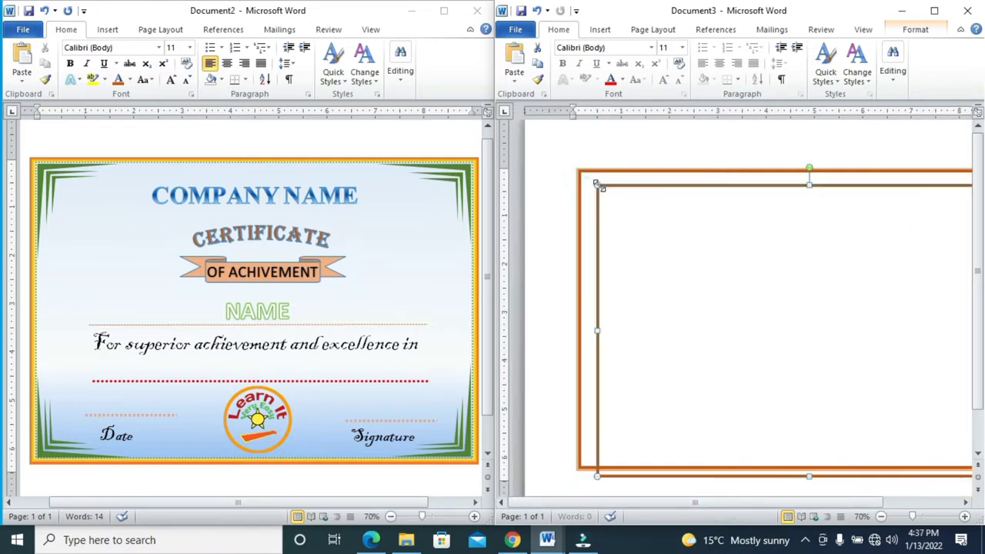
click(758, 281)
drag(723, 504, 768, 501)
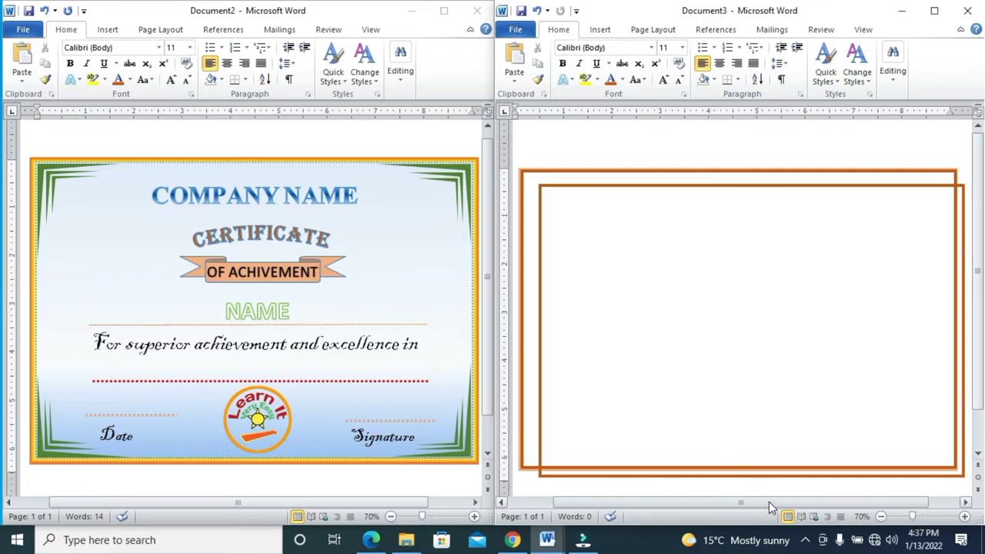
- Nudge the inner rectangle with arrow keys and adjust its right edge to align with the frame
click(701, 214)
click(718, 186)
key(Up)
key(Up)
key(Up)
key(Left)
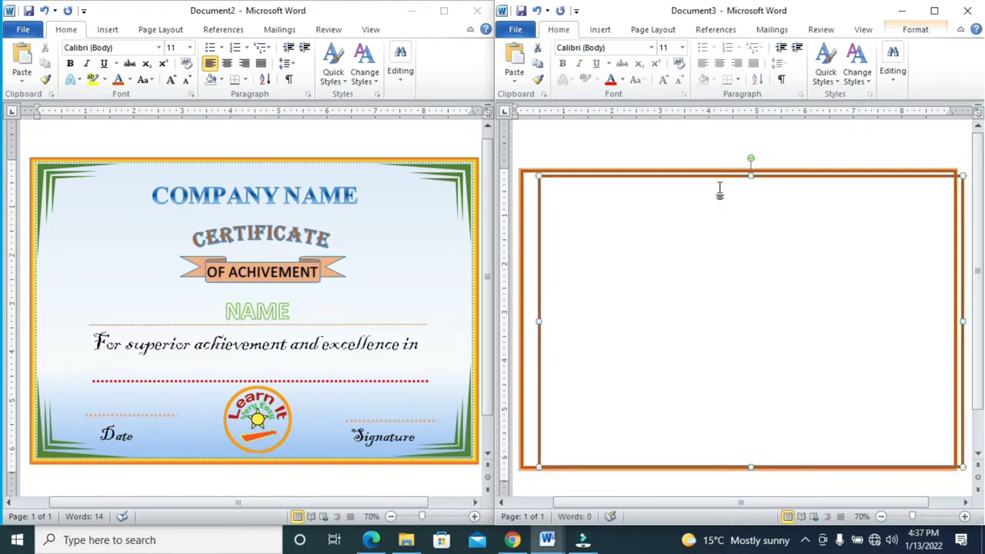
key(Left)
key(Left)
key(Up)
key(Up)
key(Right)
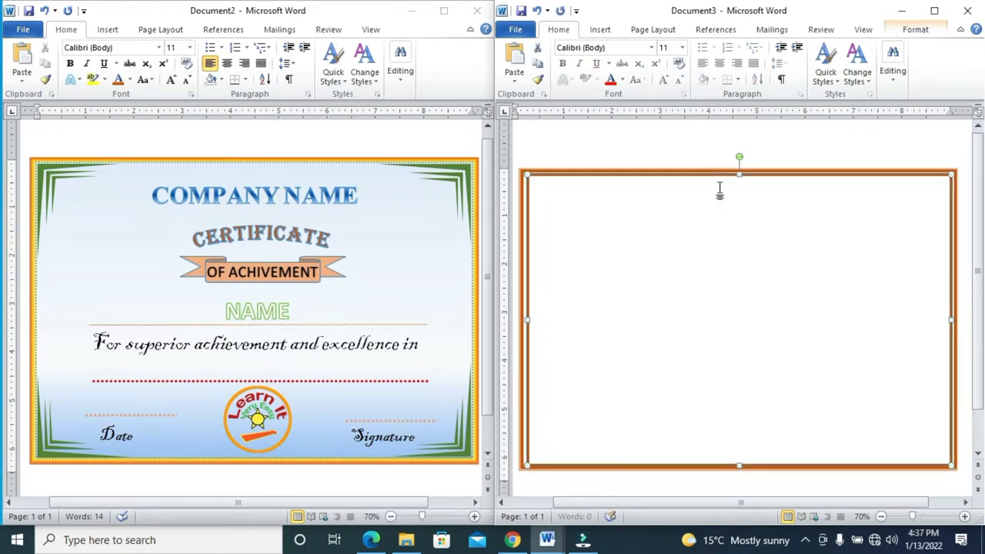
key(Right)
key(Up)
key(Left)
key(Left)
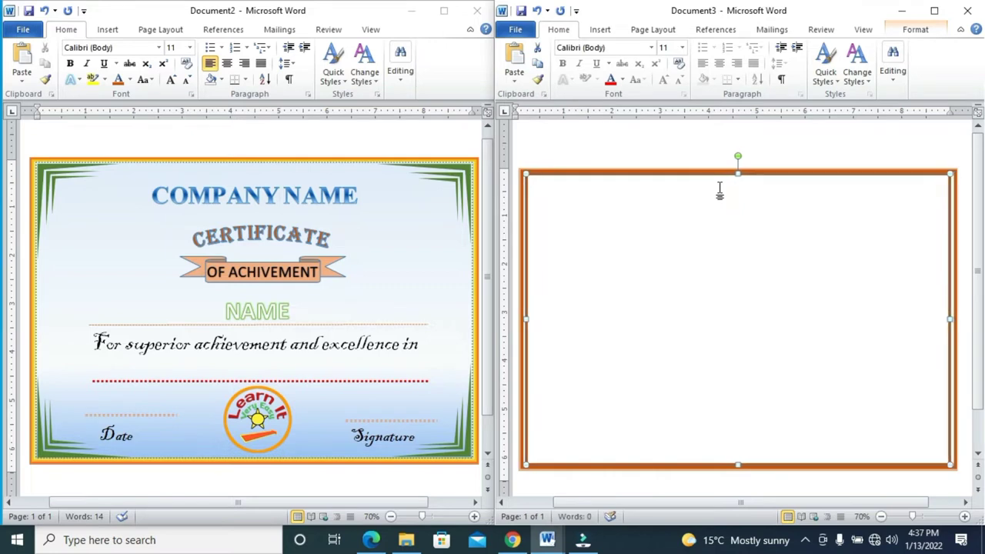
key(Left)
key(Up)
key(Left)
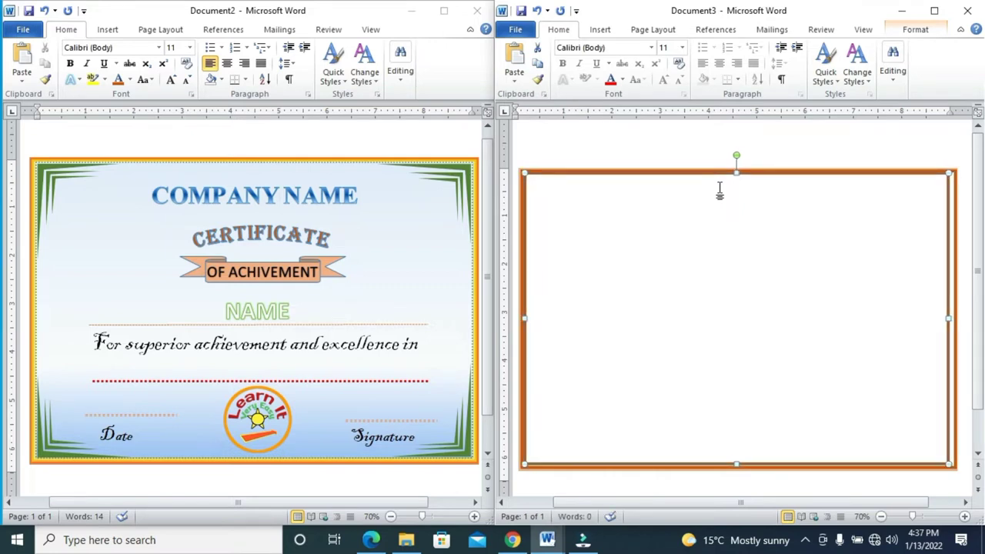
drag(944, 318, 952, 318)
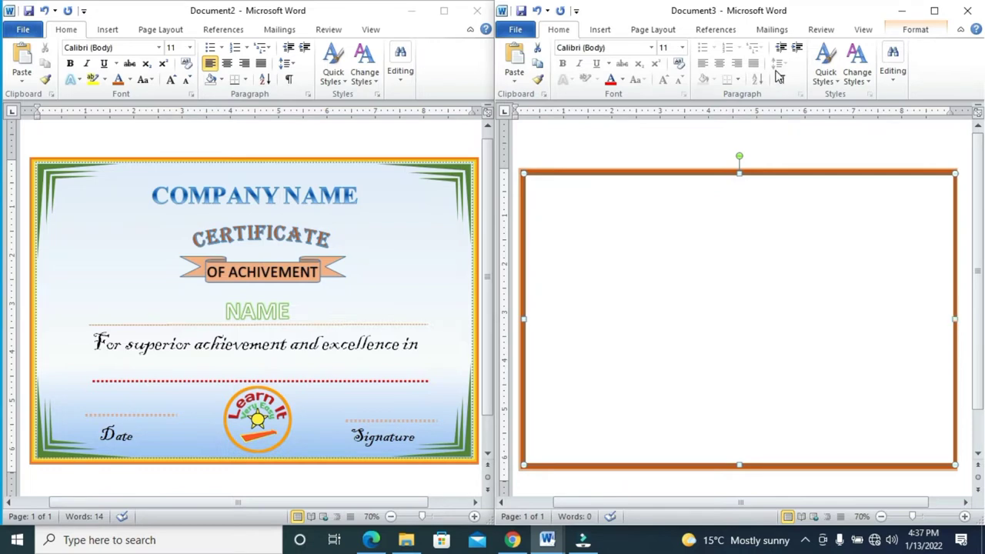
- Change the rectangle's outline dash style to dotted
click(907, 29)
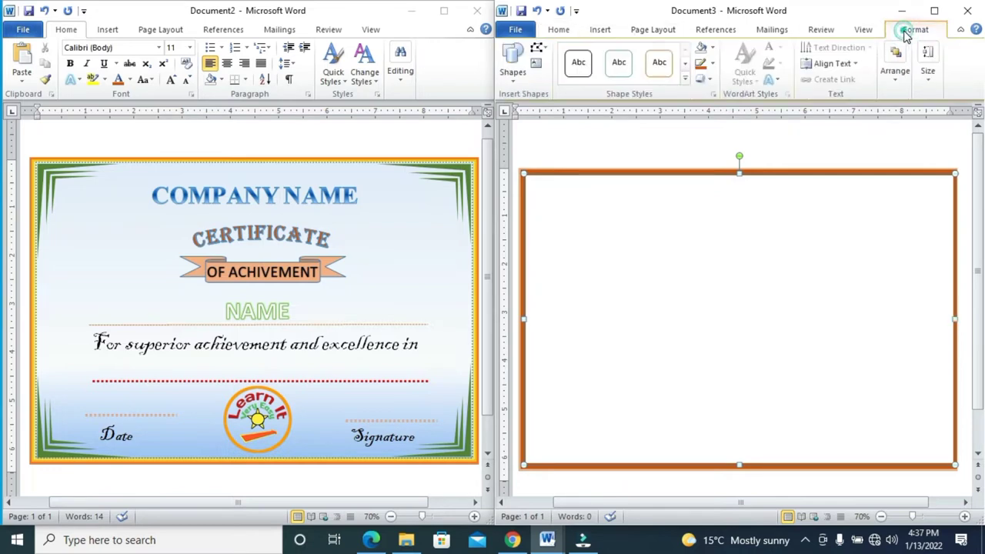
click(712, 64)
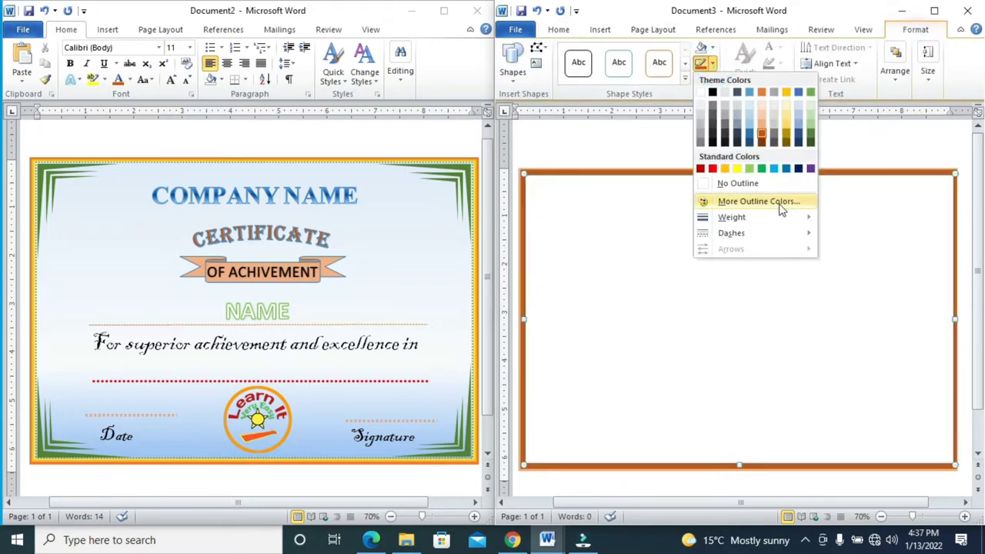
mouse_move(792, 232)
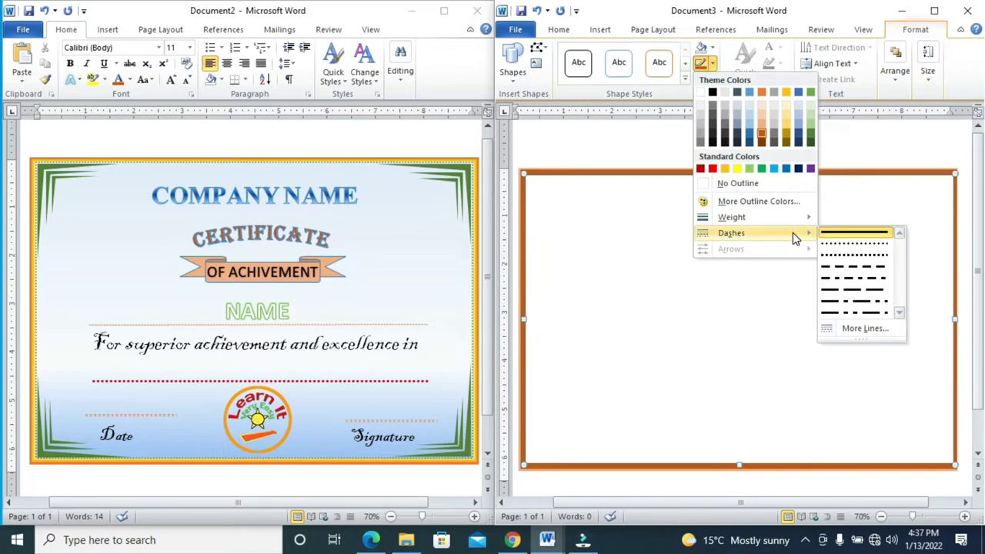
click(838, 246)
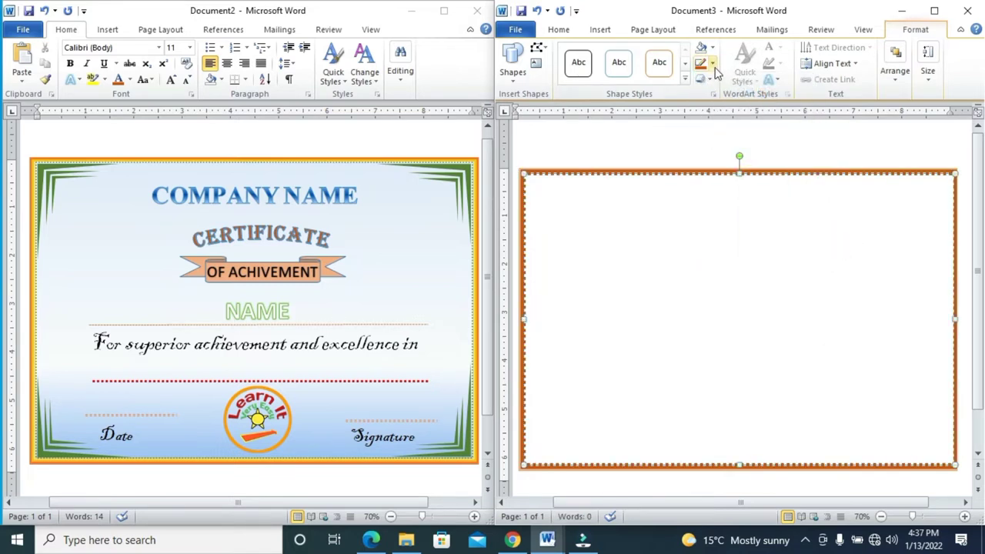
- Make the dotted outline heavier, then reselect the orange rectangle
click(709, 63)
mouse_move(796, 237)
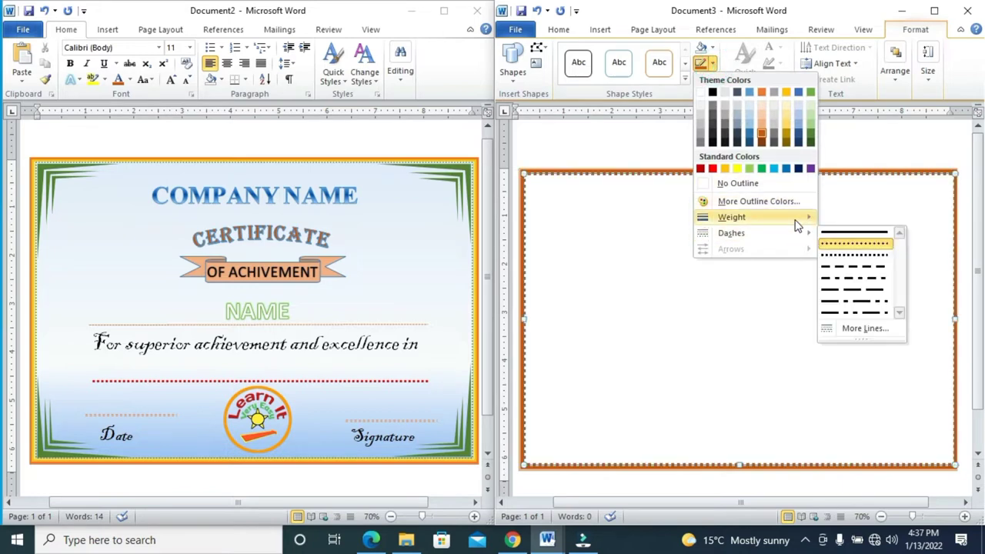
mouse_move(799, 219)
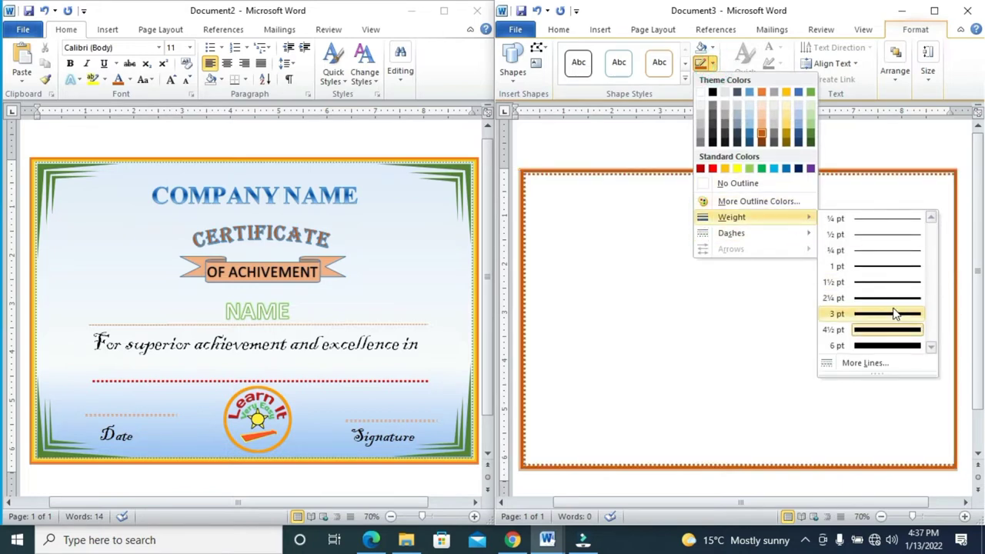
click(895, 301)
click(795, 285)
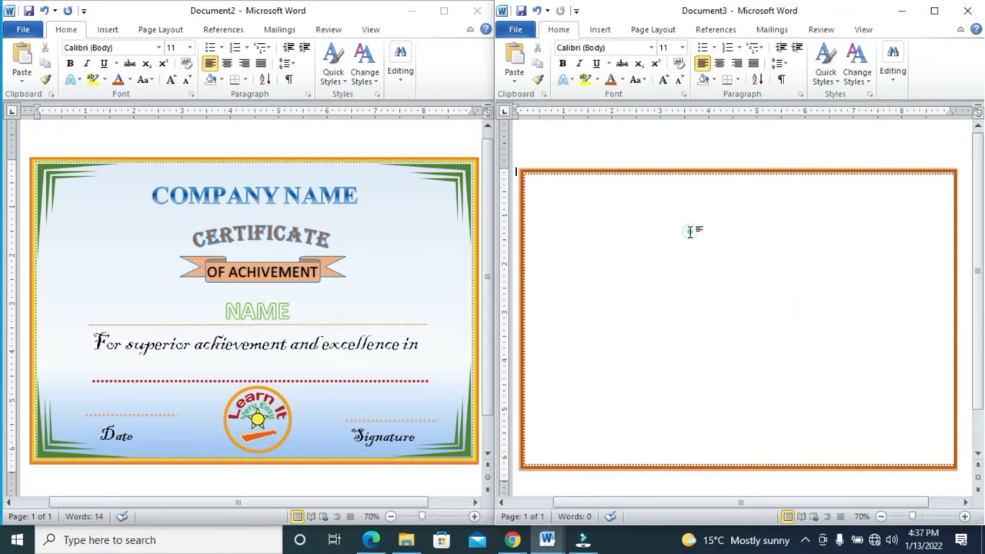
click(658, 183)
click(527, 205)
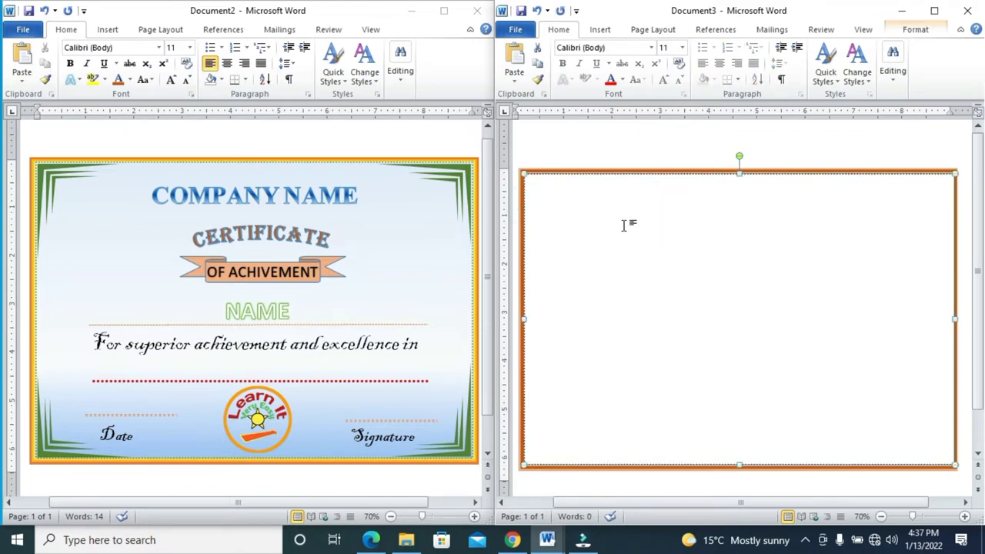
- Choose Gradient fill in the More Gradients settings and move the middle stop to 53%
click(923, 29)
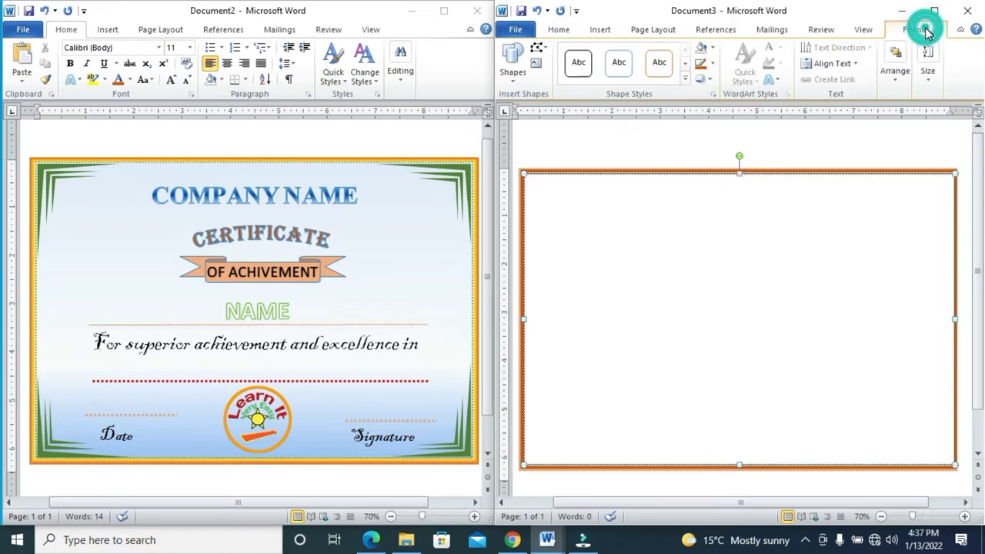
click(715, 48)
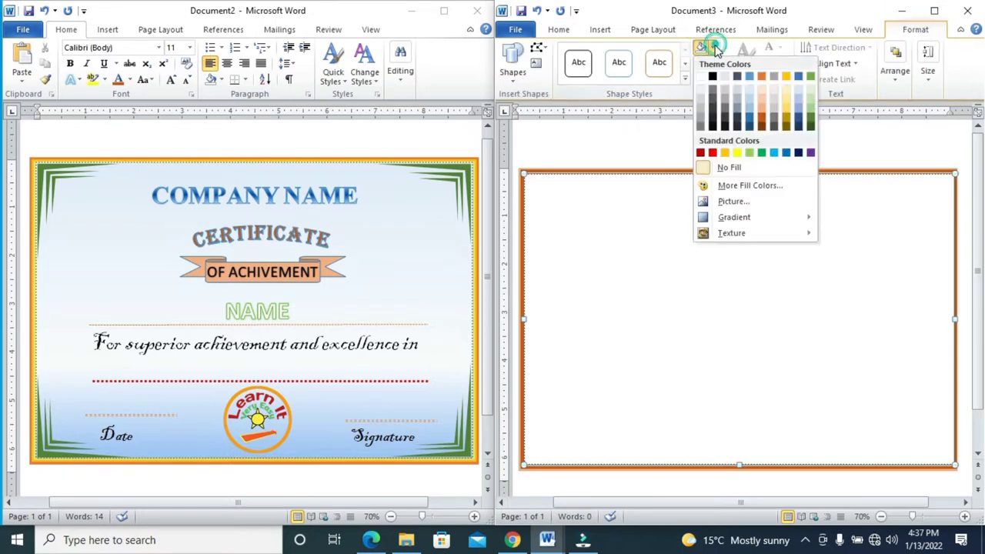
mouse_move(772, 220)
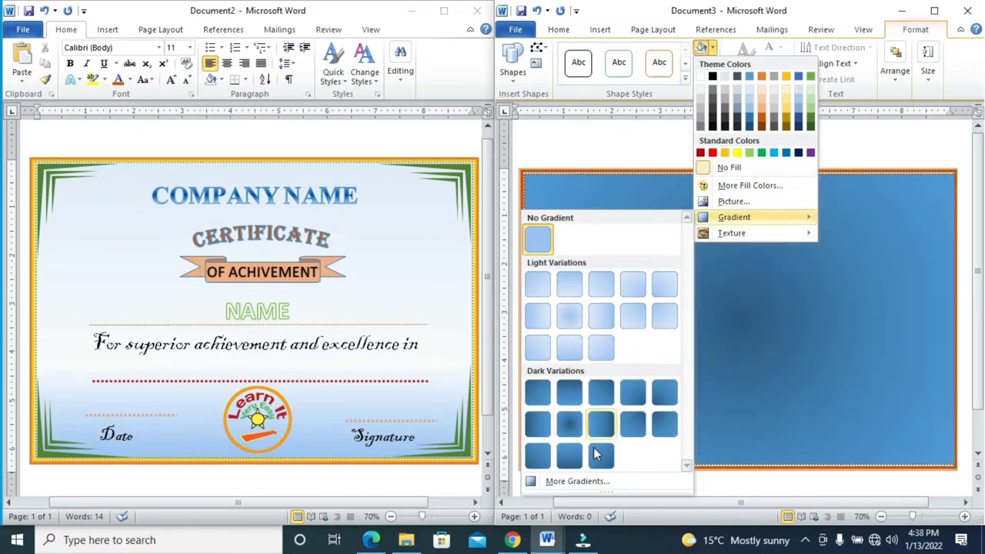
click(598, 481)
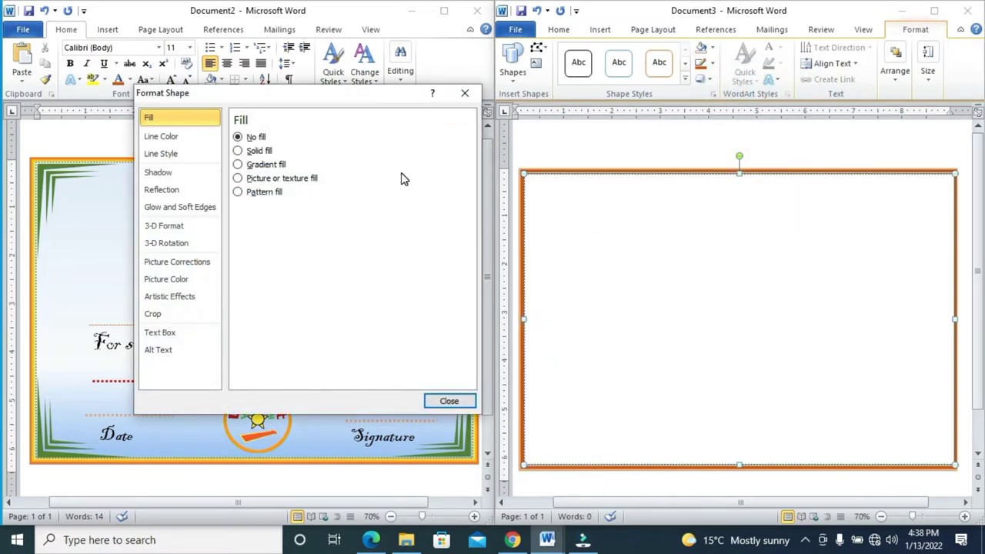
drag(333, 92, 458, 113)
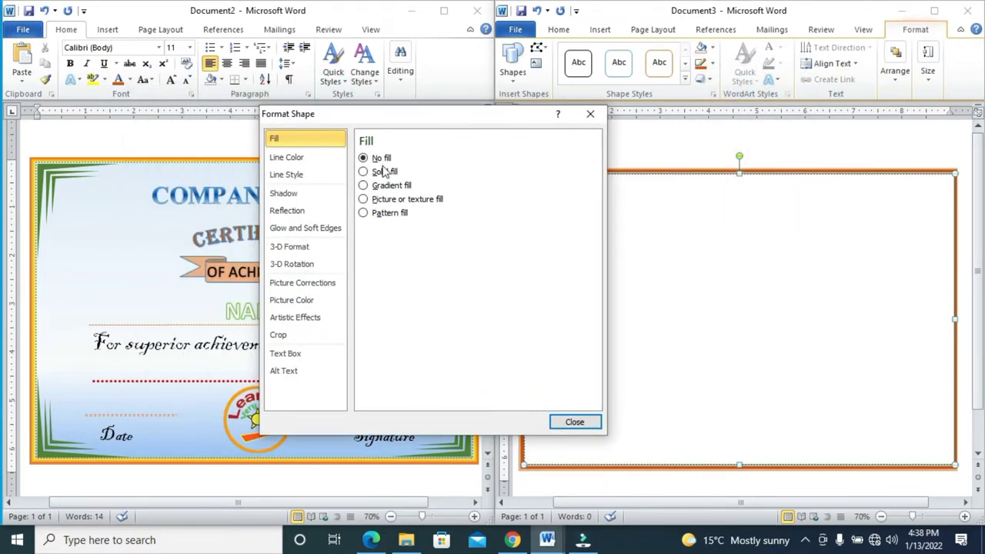
click(364, 185)
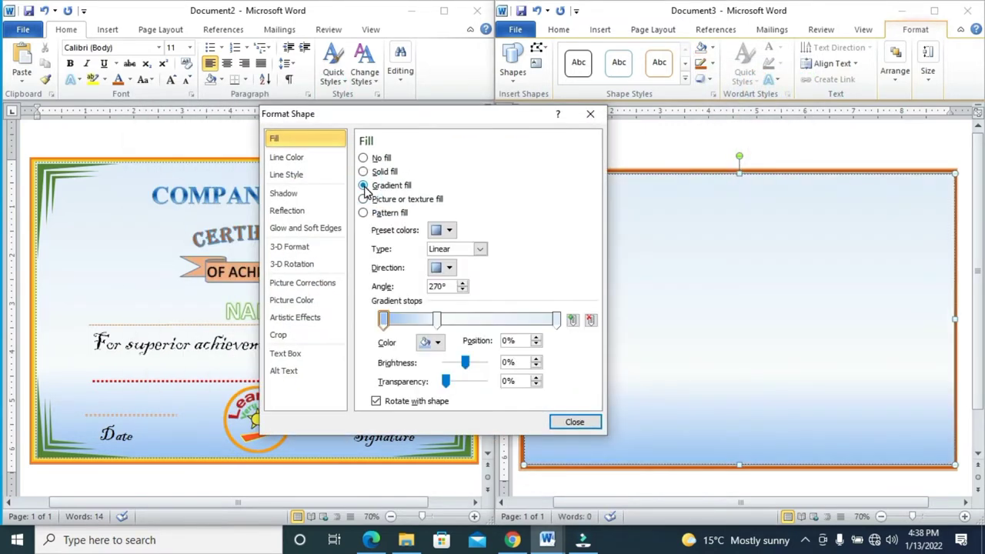
drag(436, 319, 474, 320)
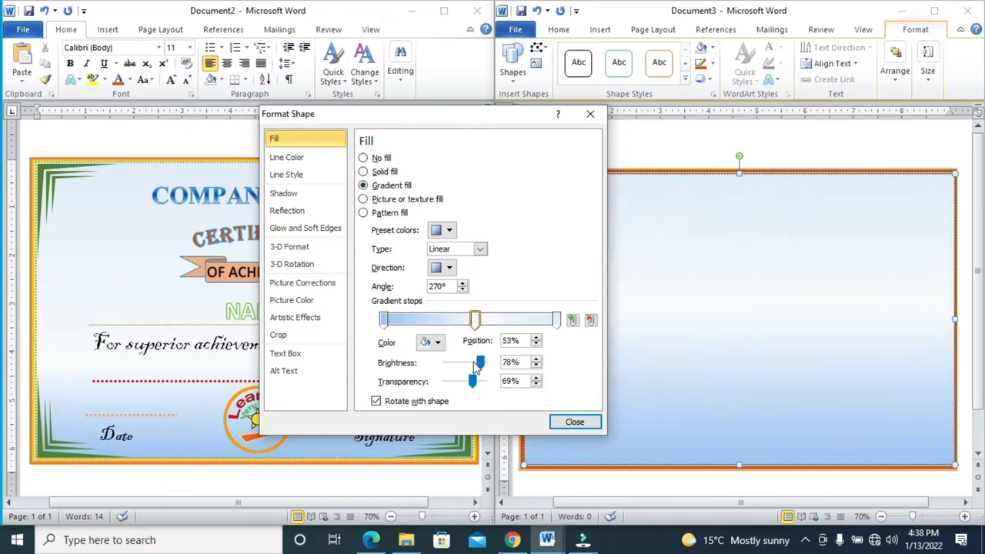
- Make the gradient Linear, bottom right to top left, refine the middle stop, 0% transparency
click(450, 271)
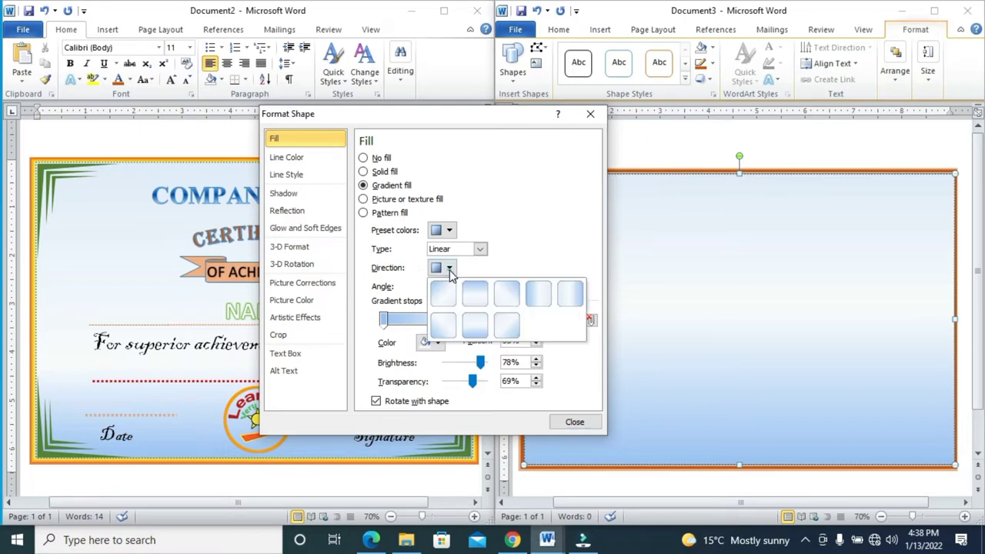
click(513, 328)
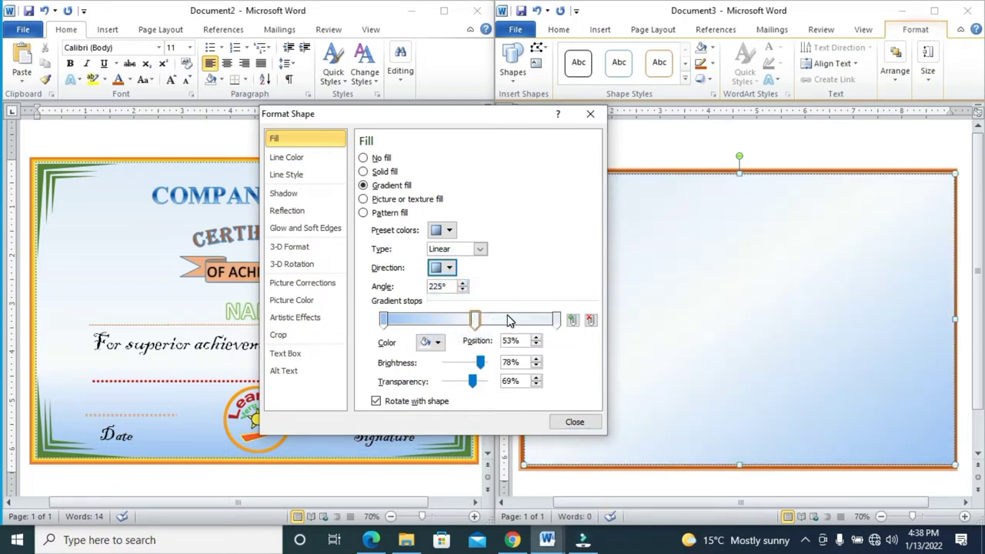
drag(479, 320, 460, 320)
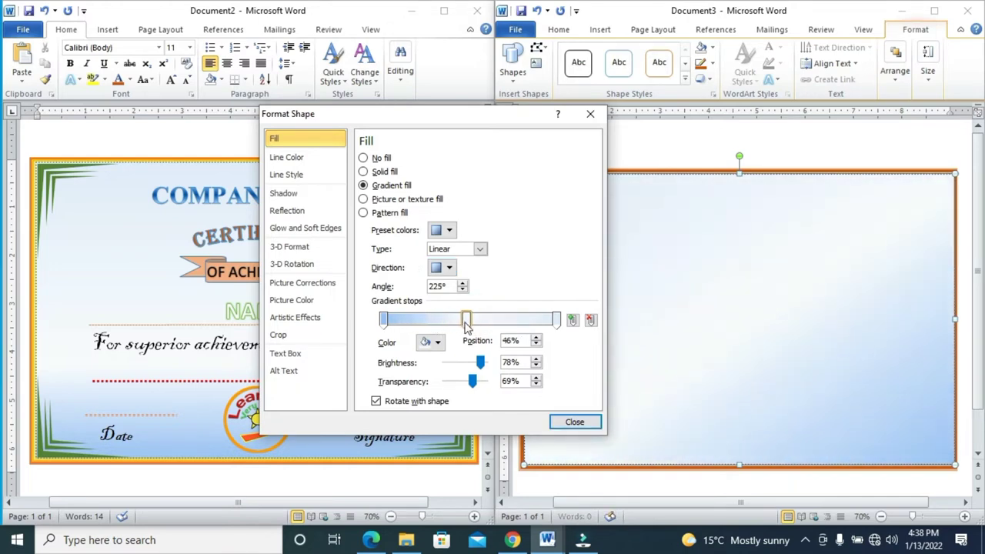
mouse_move(459, 320)
mouse_down()
mouse_move(484, 322)
mouse_move(446, 324)
mouse_up()
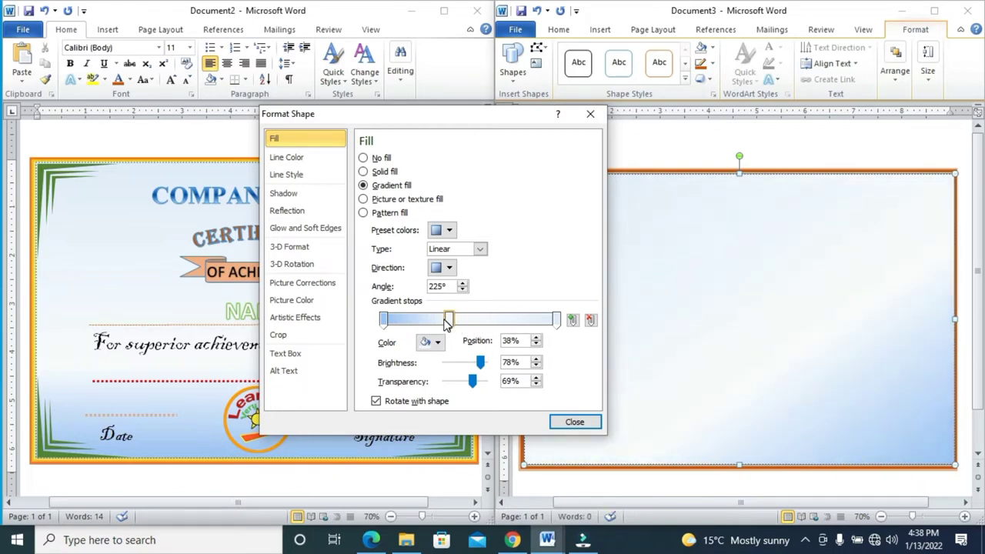
click(481, 248)
click(477, 263)
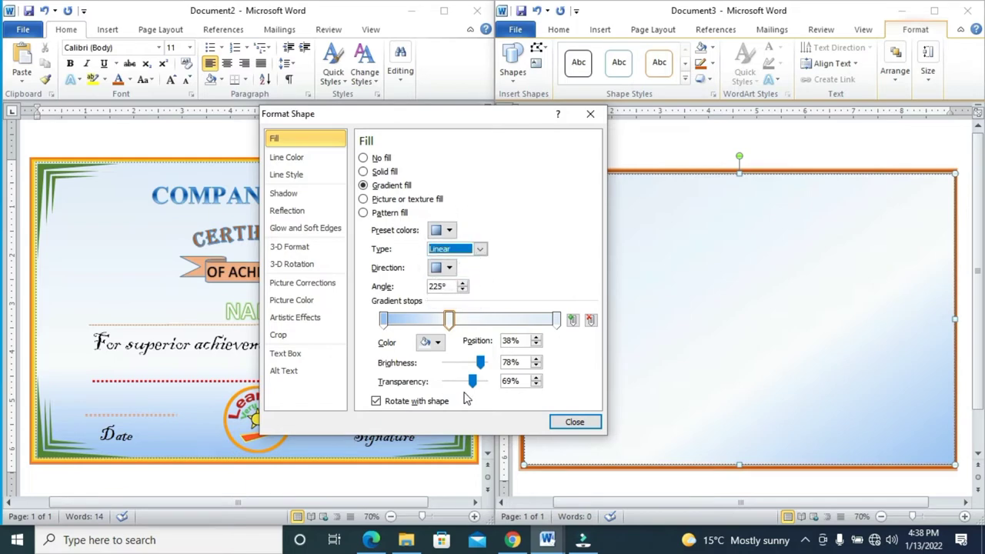
mouse_move(472, 381)
mouse_down()
mouse_move(445, 381)
mouse_move(460, 365)
mouse_up()
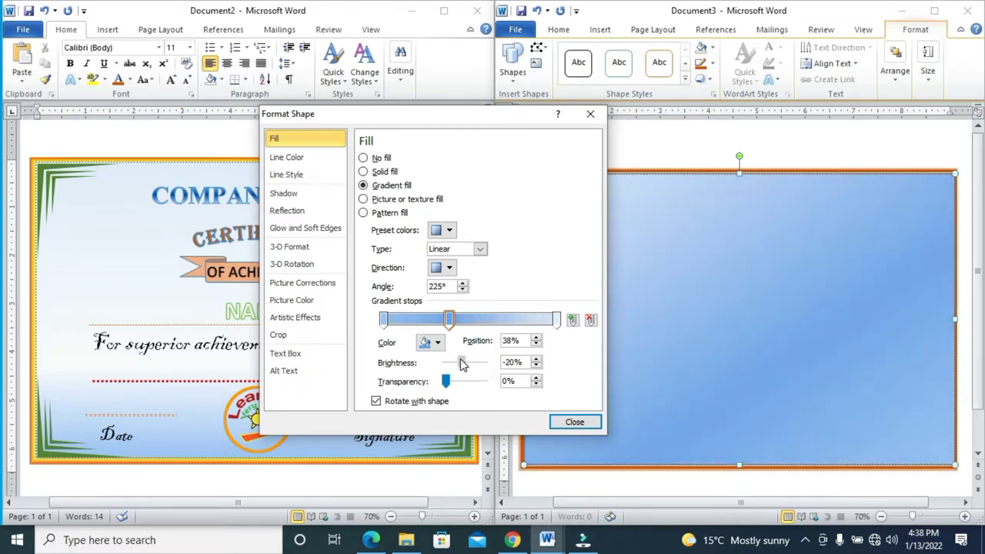
click(579, 422)
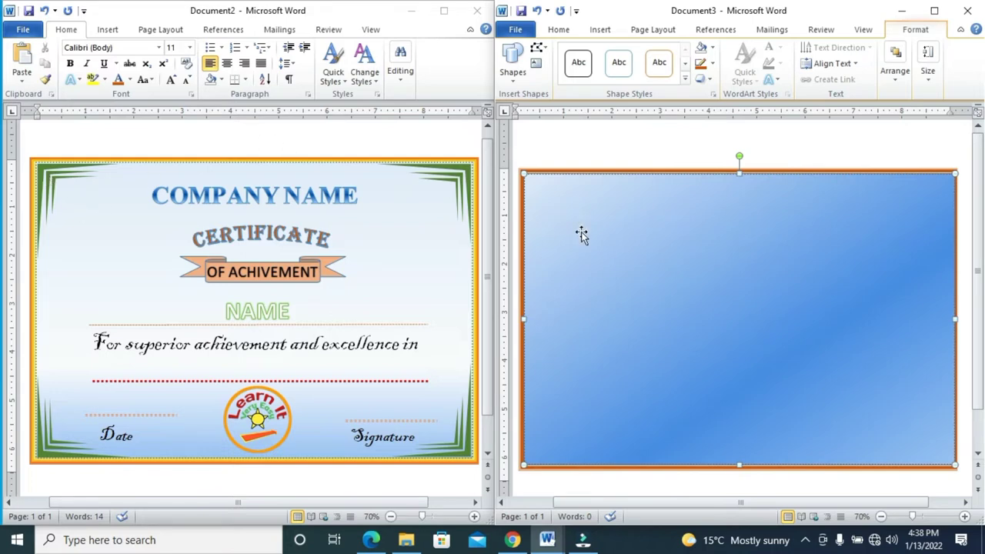
- Draw a small rectangle near the top-left of the blue background frame
click(593, 34)
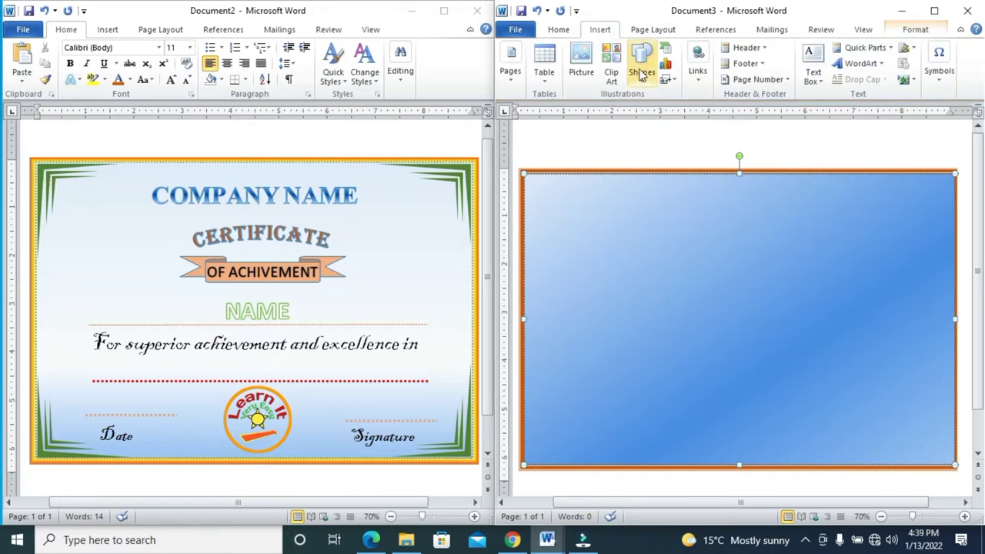
click(642, 77)
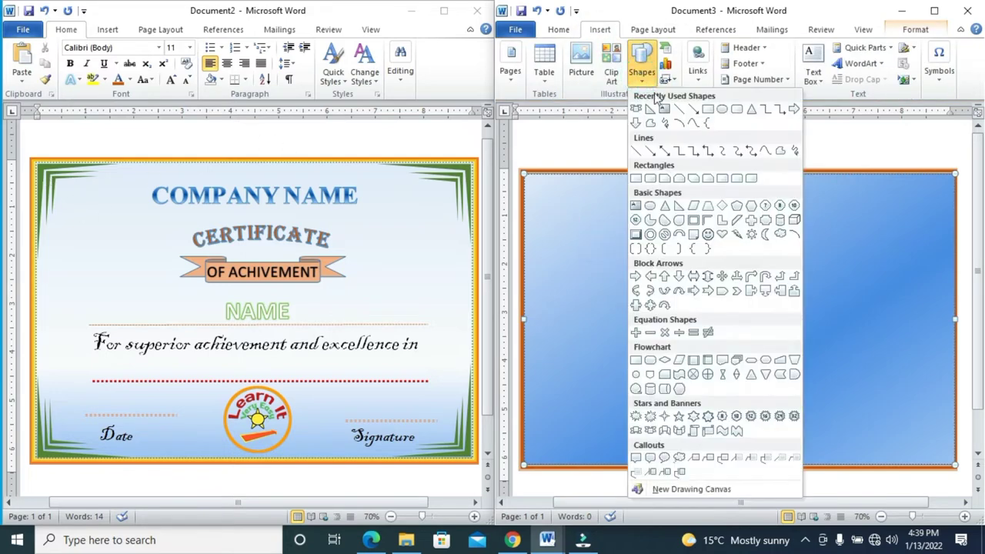
click(706, 112)
drag(544, 201, 660, 292)
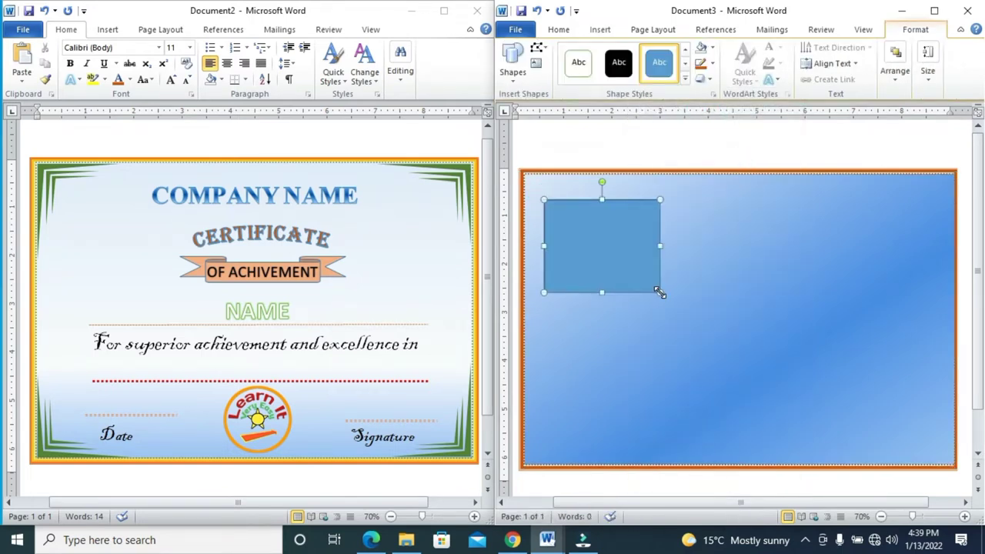
- Use Edit Points to pull the rectangle's corner inward into a thin L-shaped corner piece
click(544, 50)
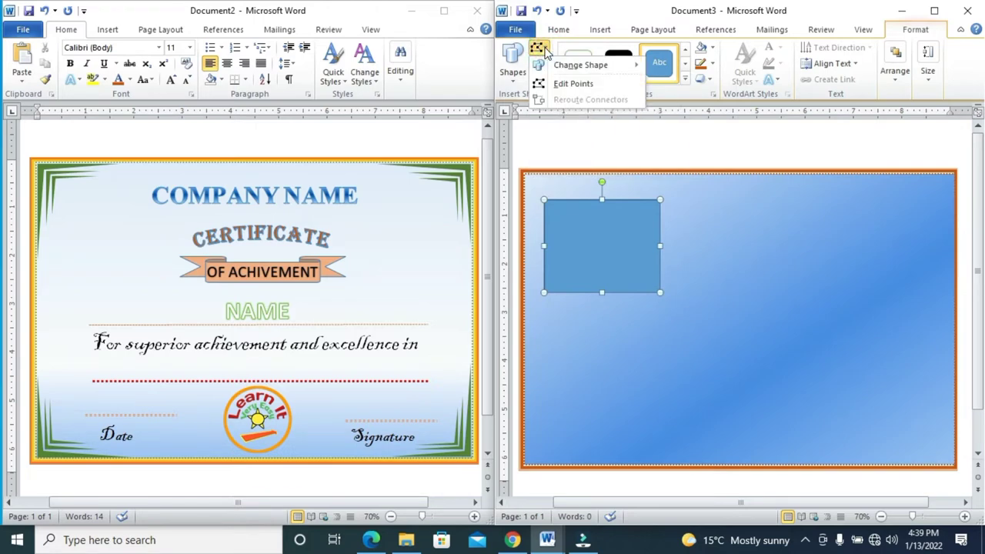
click(571, 86)
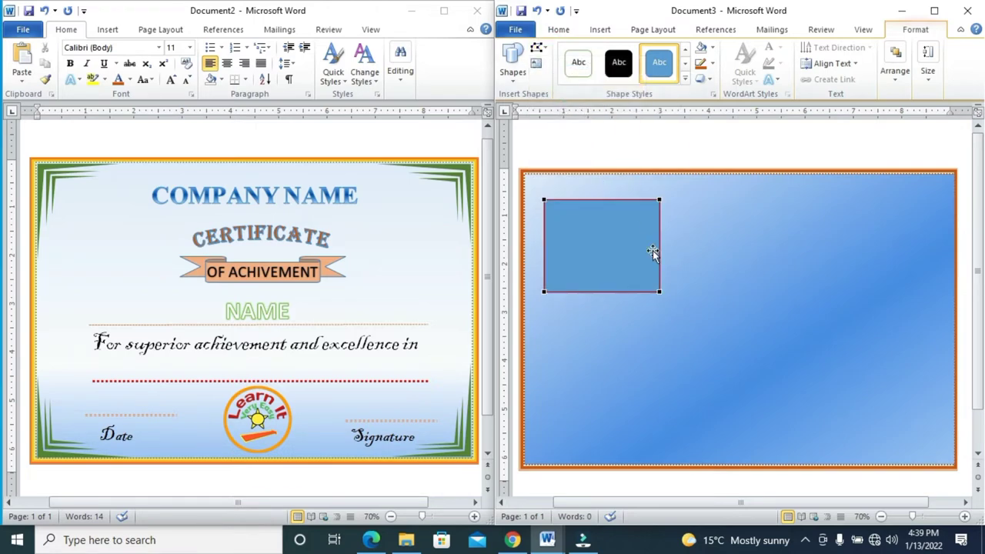
drag(660, 289, 551, 208)
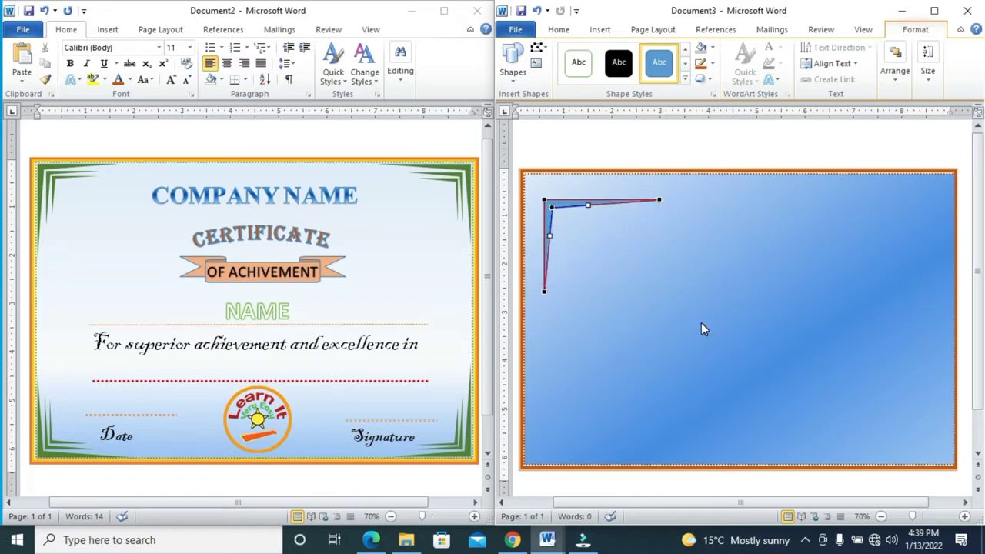
key(ctrl+Up)
key(ctrl+Up)
key(ctrl+Up)
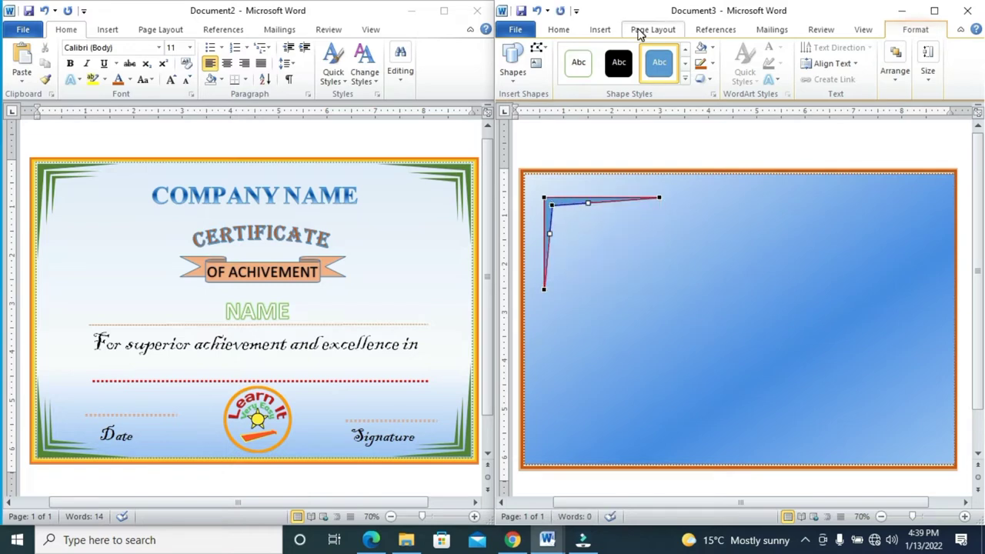
- Give the corner piece no outline and a light green fill
click(712, 64)
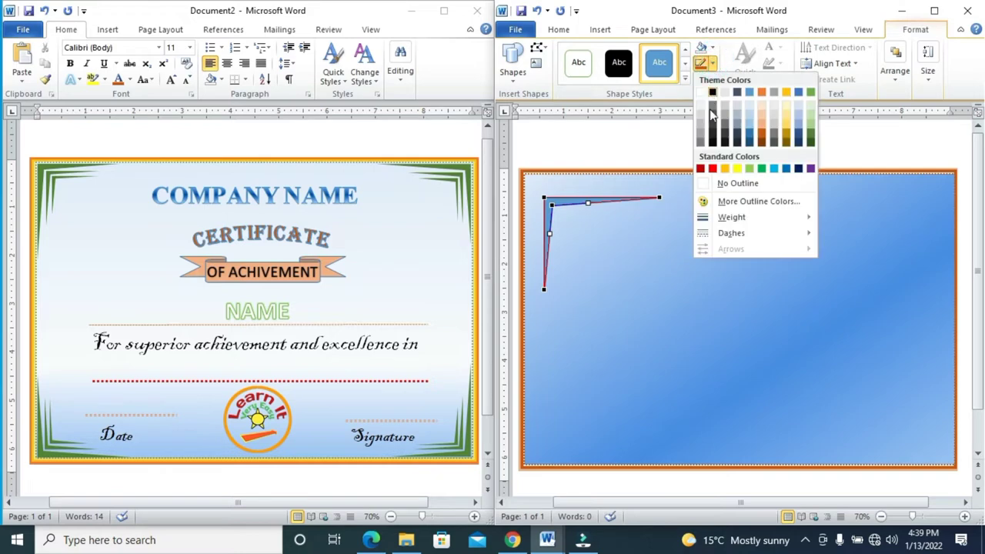
click(729, 186)
click(713, 51)
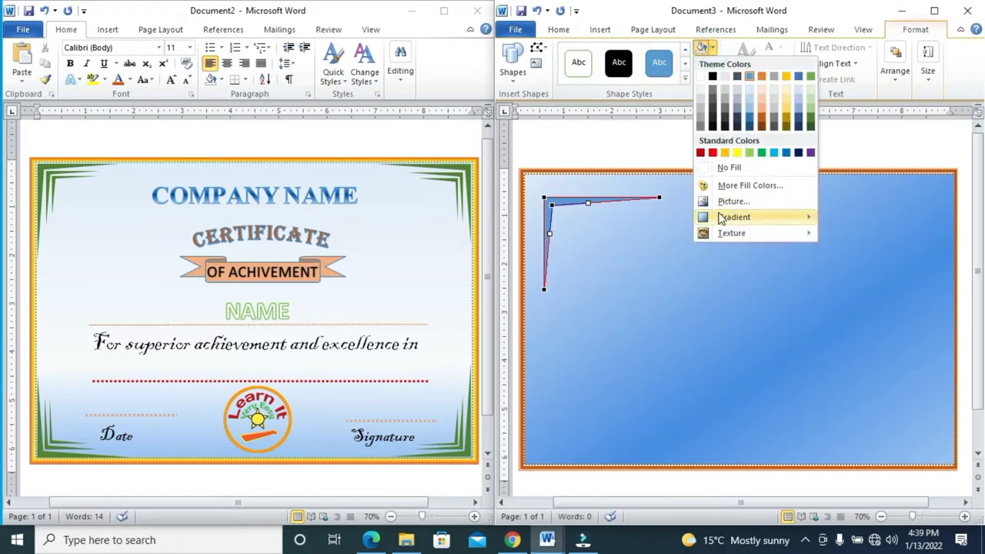
click(749, 152)
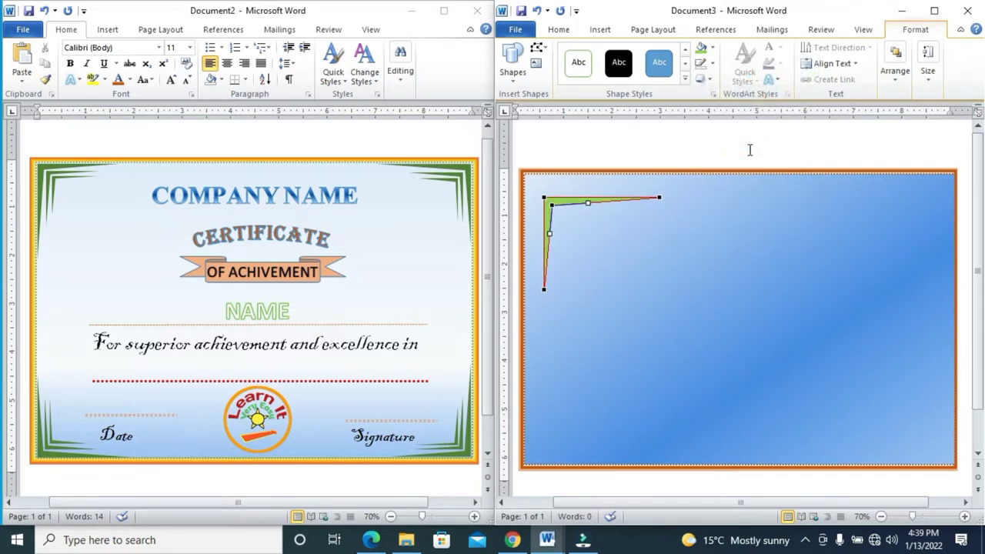
- Nudge the green corner piece up and left into the frame's top-left corner
key(Up)
key(Up)
key(Up)
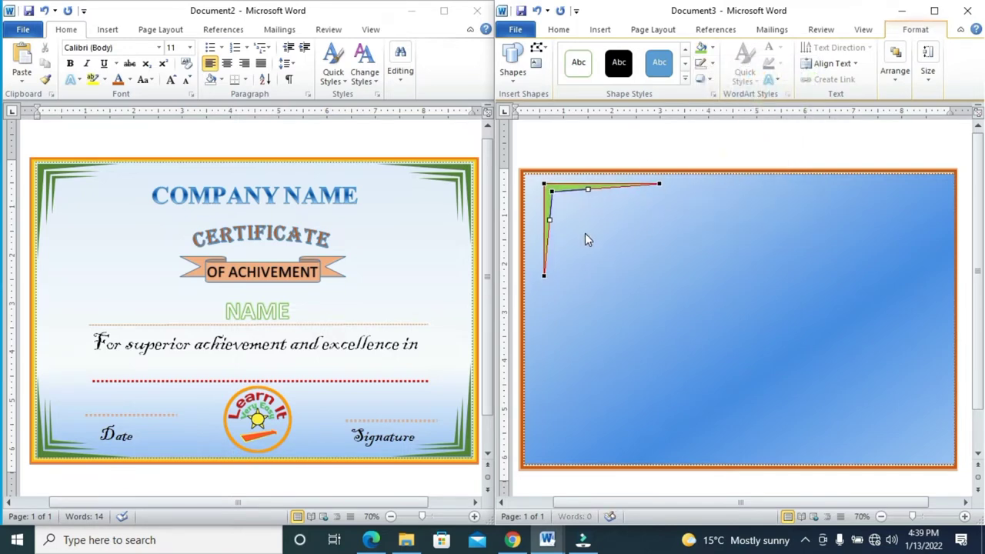
key(Up)
key(Left)
key(Left)
key(Left)
key(Left)
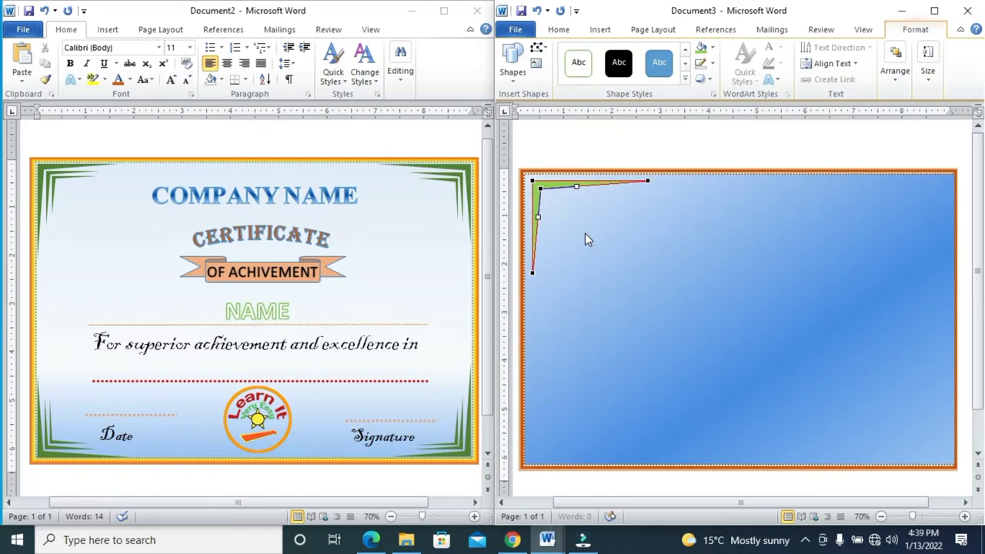
key(Left)
key(Up)
key(Up)
key(Left)
key(Up)
key(Up)
key(Left)
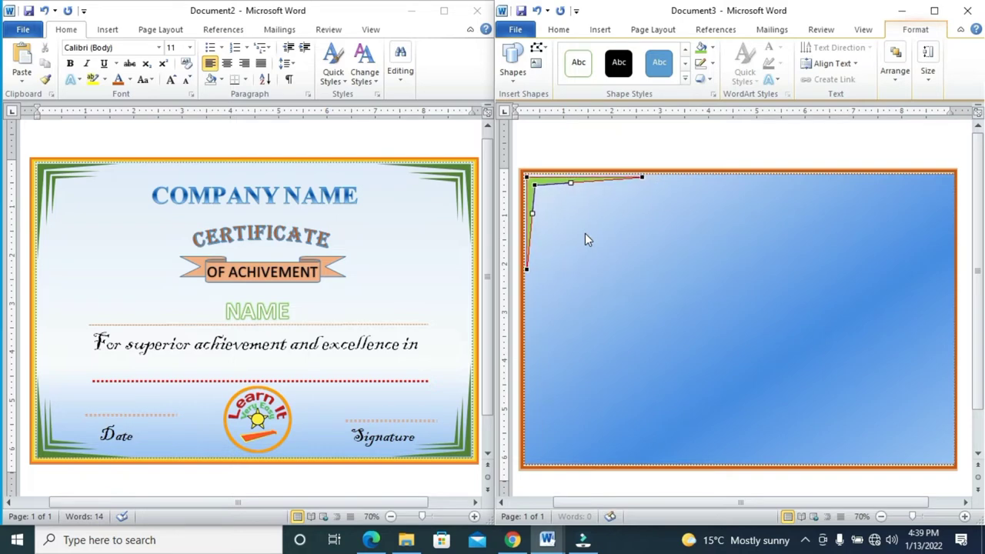
key(Up)
key(Left)
key(Up)
- Paste a copy of the green corner piece, move it top-right and rotate it to fit
click(613, 223)
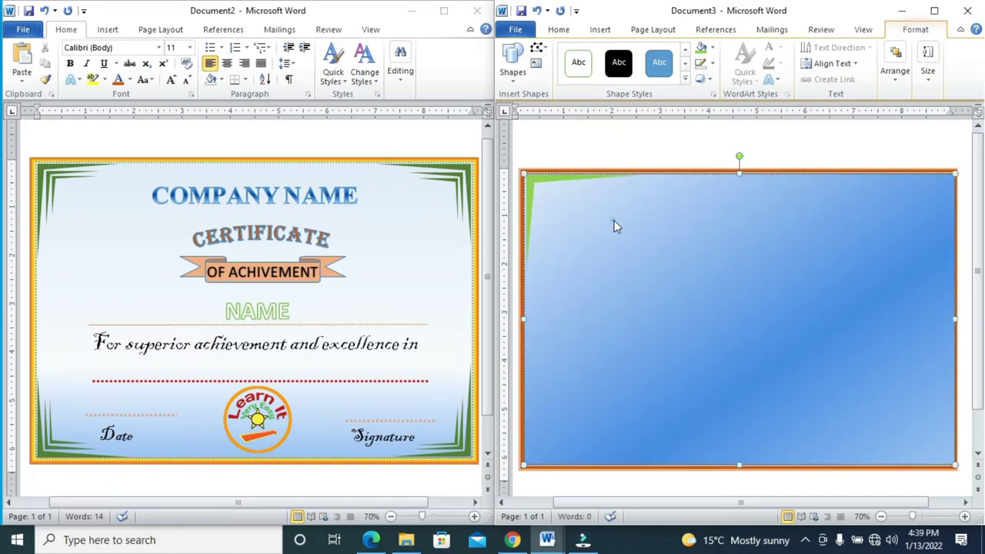
click(536, 179)
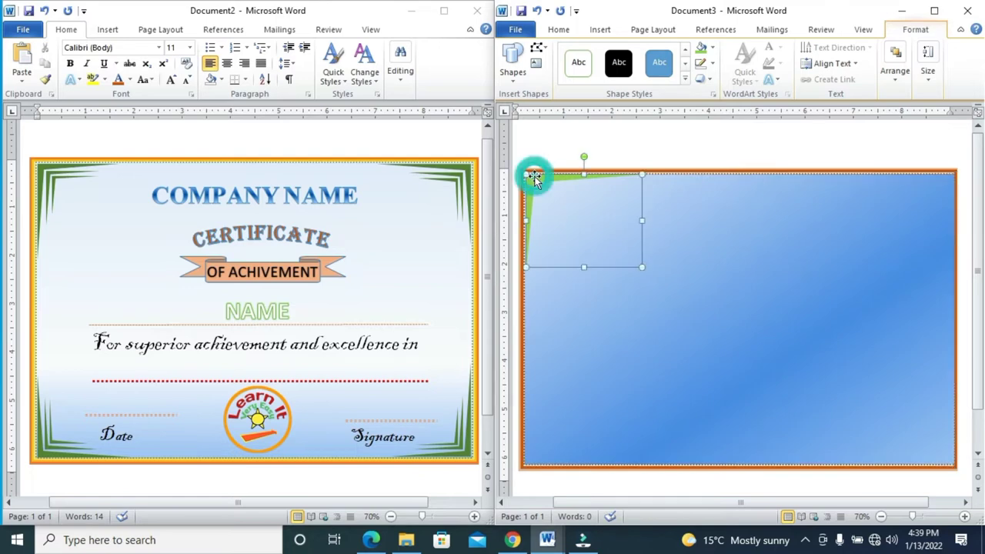
click(649, 422)
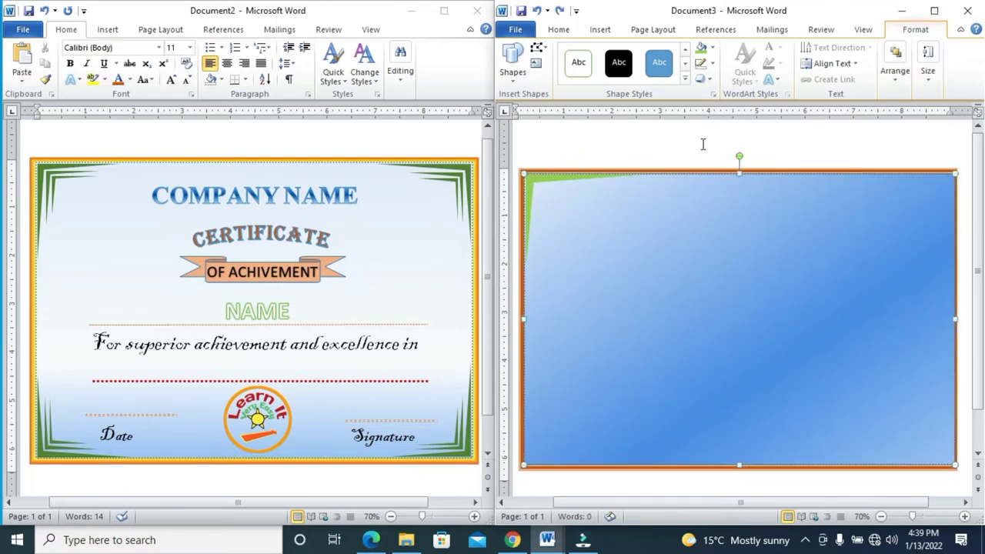
click(831, 130)
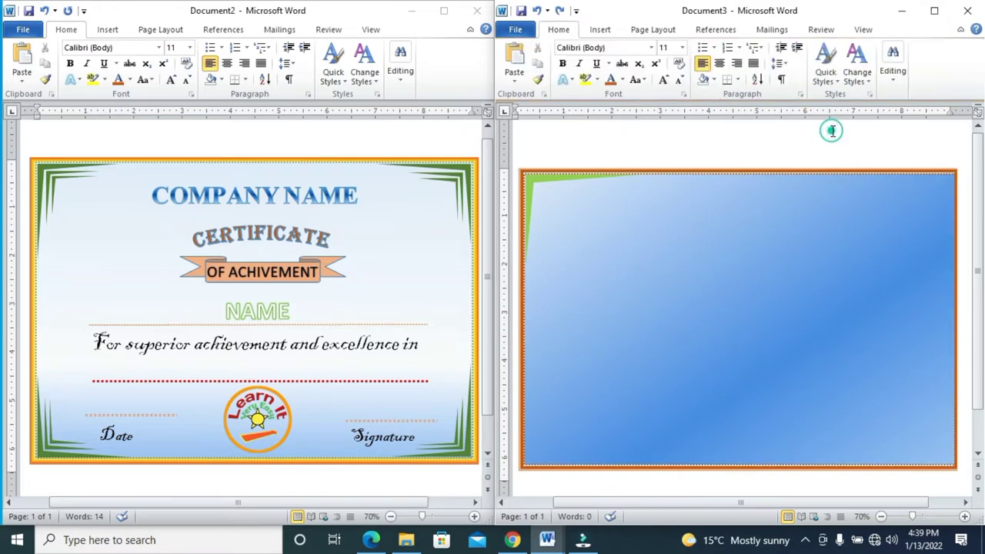
click(547, 180)
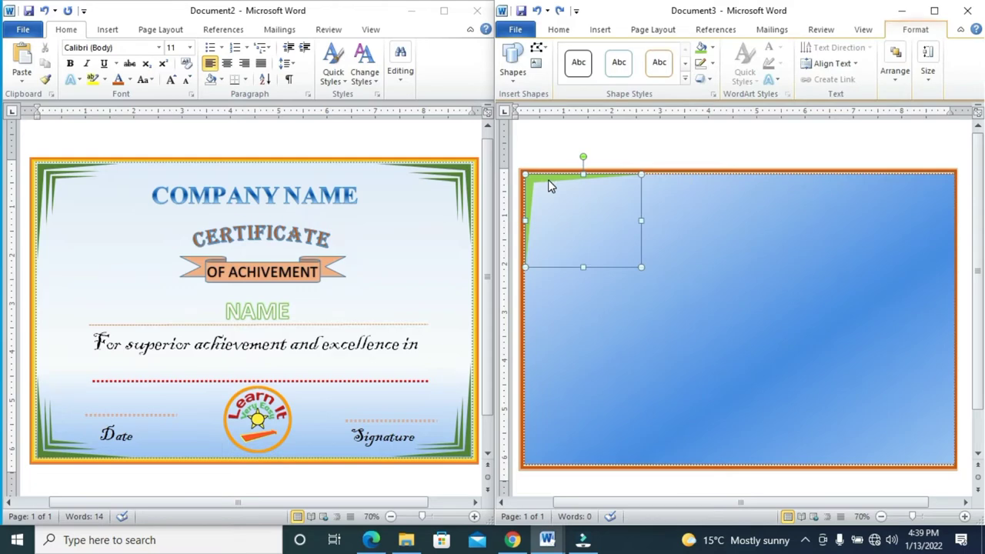
key(ctrl+v)
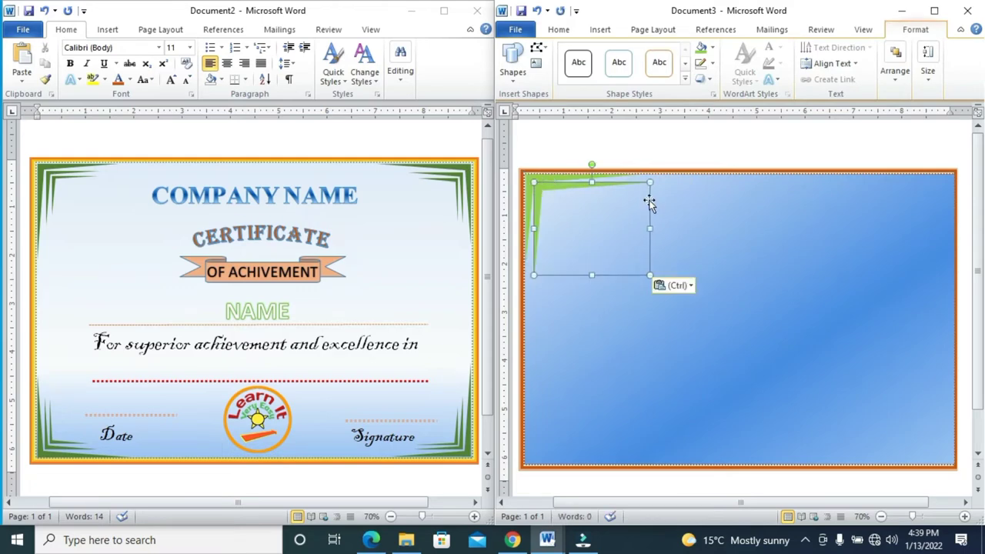
drag(632, 184, 917, 208)
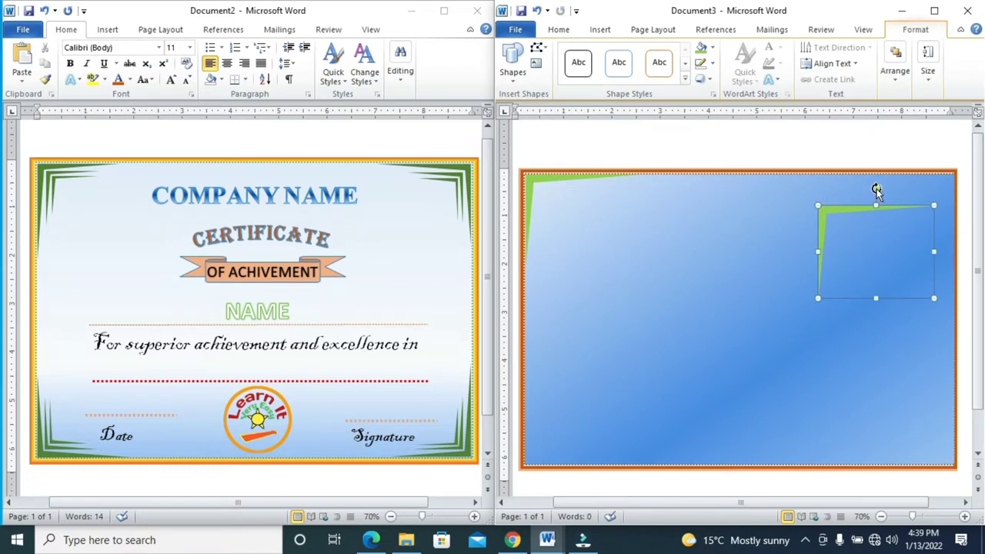
mouse_move(875, 188)
mouse_down()
mouse_move(956, 277)
mouse_move(956, 245)
mouse_move(908, 256)
mouse_up()
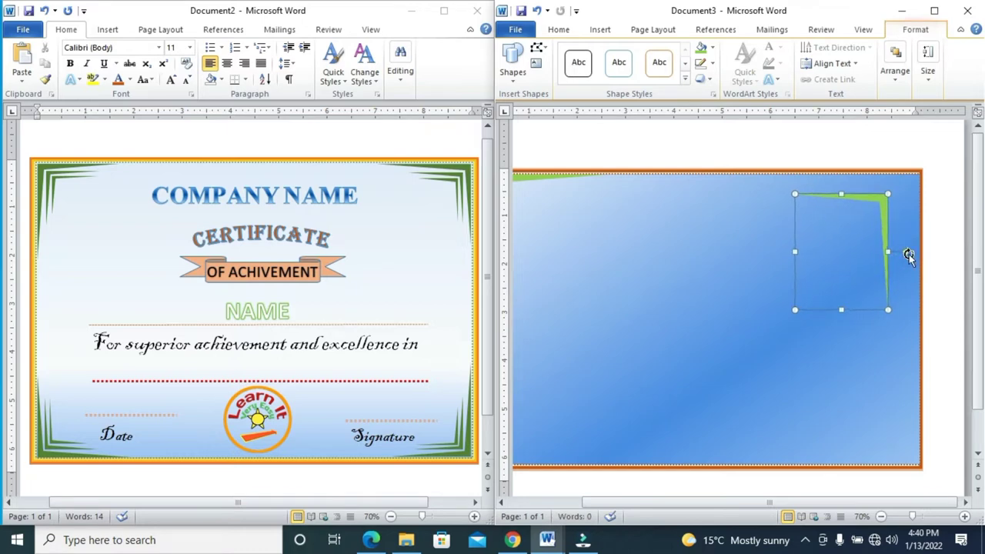
- Nudge the copy right and up until it sits snugly in the top-right corner
key(Right)
key(Right)
key(Right)
key(Right)
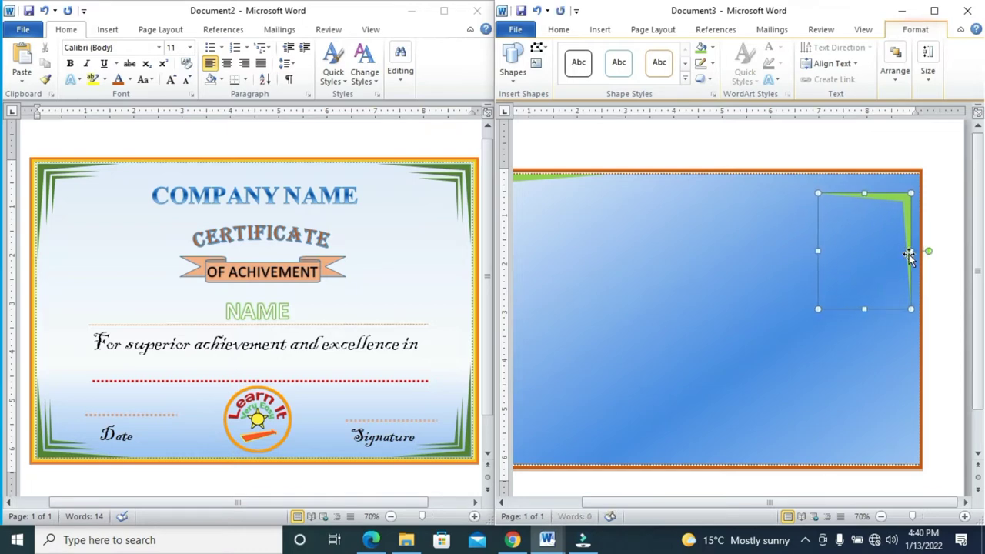
key(Right)
key(Right)
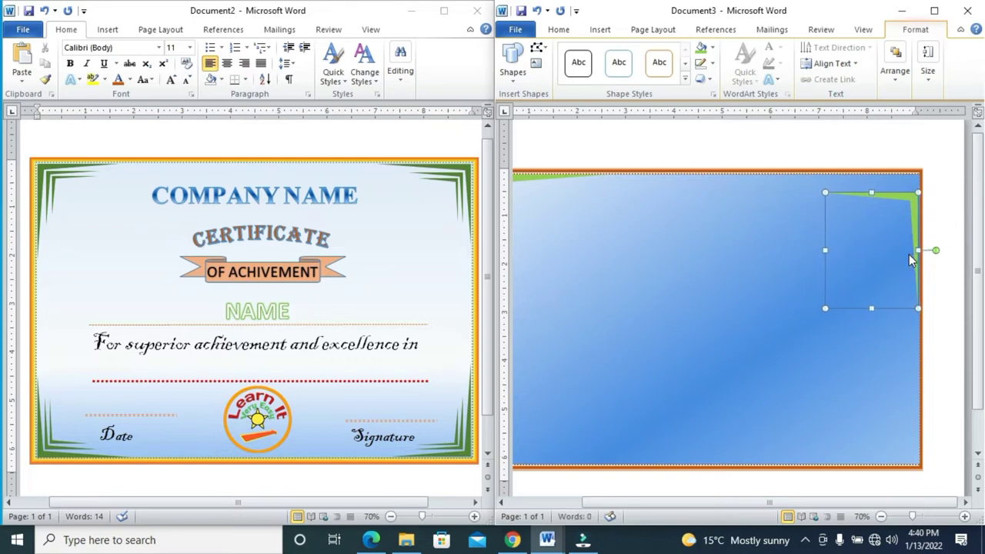
key(Up)
key(Up)
key(Up)
key(Up)
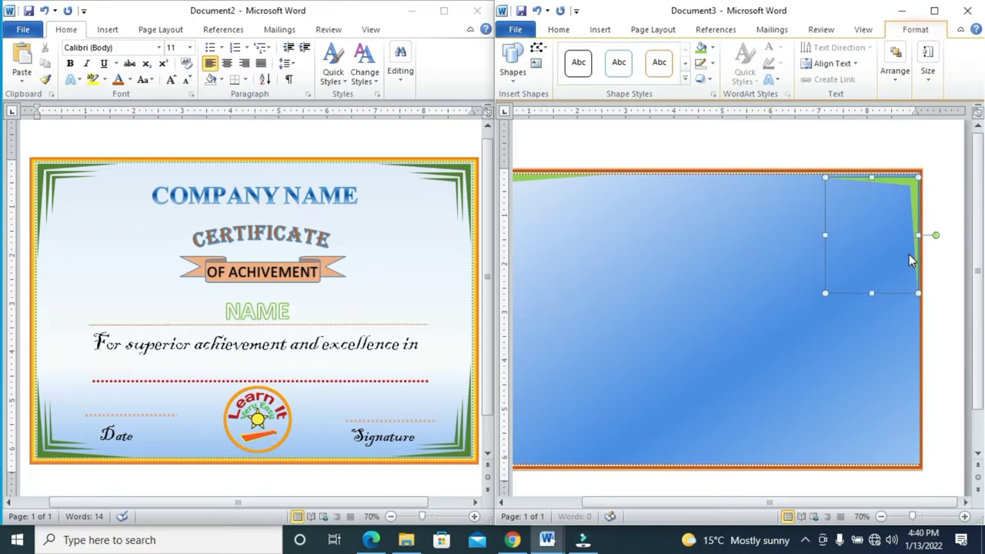
key(Up)
key(Right)
key(Right)
key(Up)
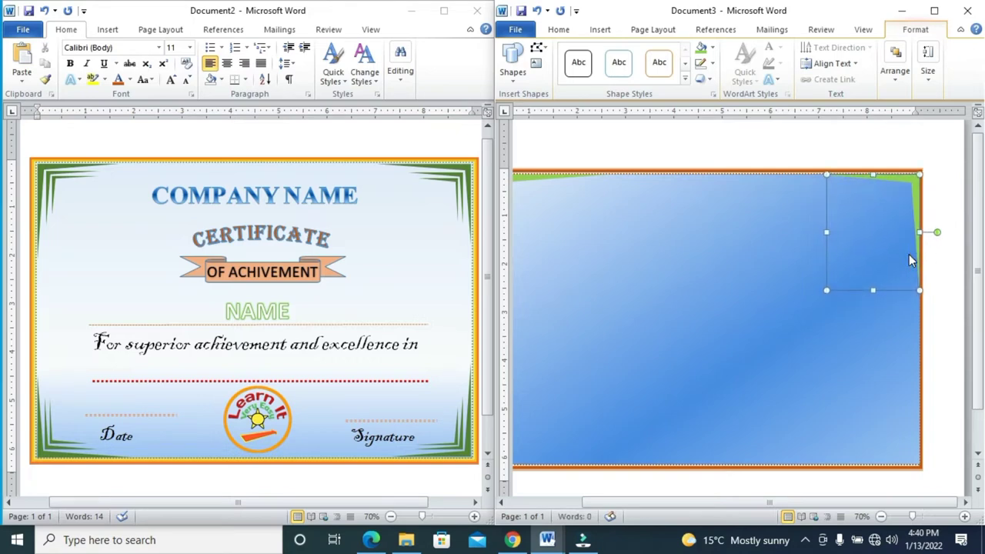
click(779, 281)
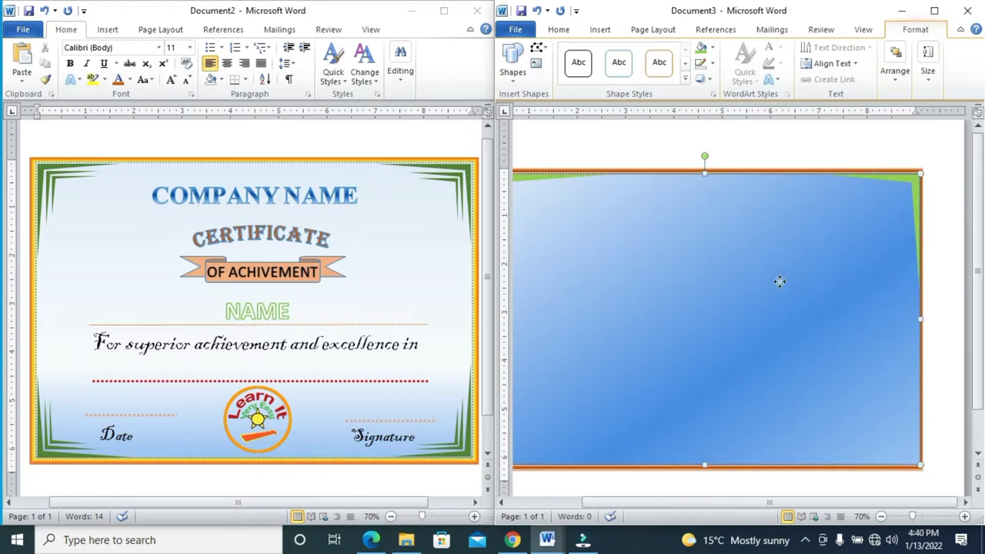
click(680, 502)
drag(625, 517, 650, 509)
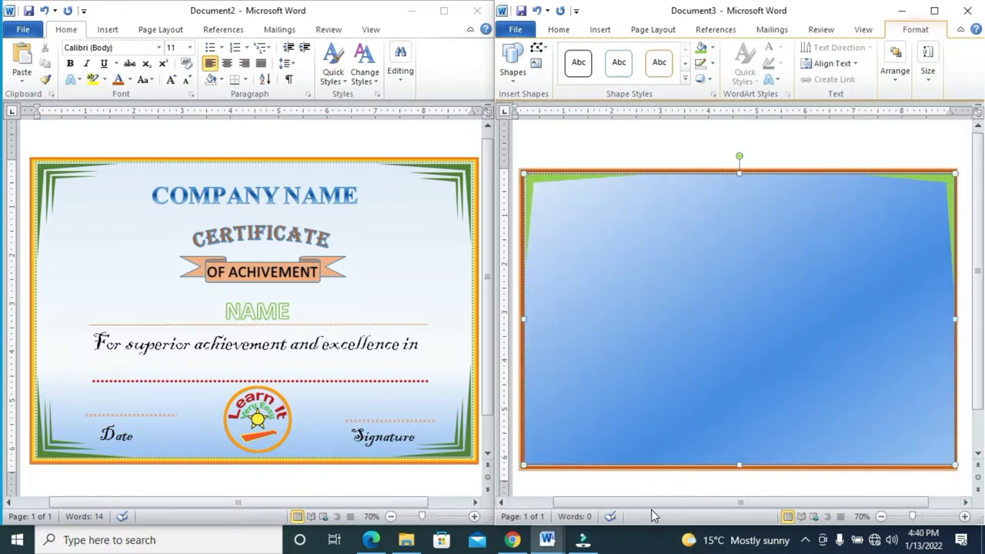
- Paste another green corner copy and fit it into the frame's bottom-right corner
key(ctrl+v)
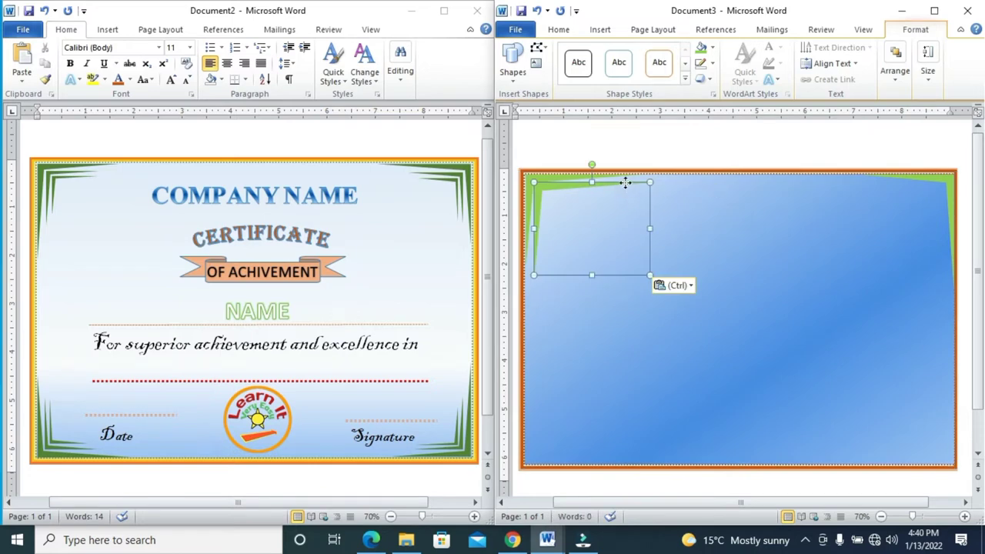
mouse_move(626, 182)
mouse_down()
mouse_move(637, 343)
mouse_move(604, 445)
mouse_up()
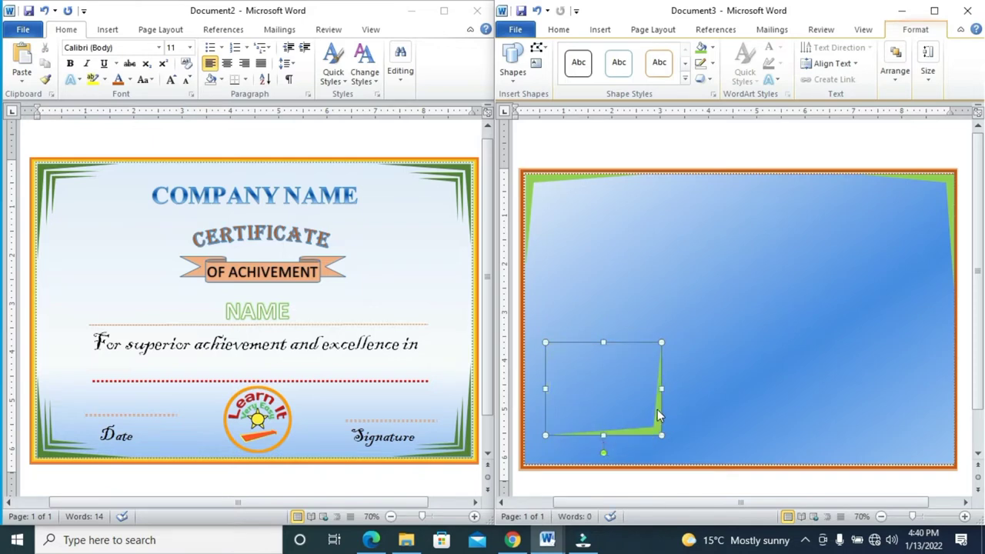
mouse_move(662, 413)
mouse_down()
mouse_move(938, 417)
mouse_move(951, 435)
mouse_up()
key(Down)
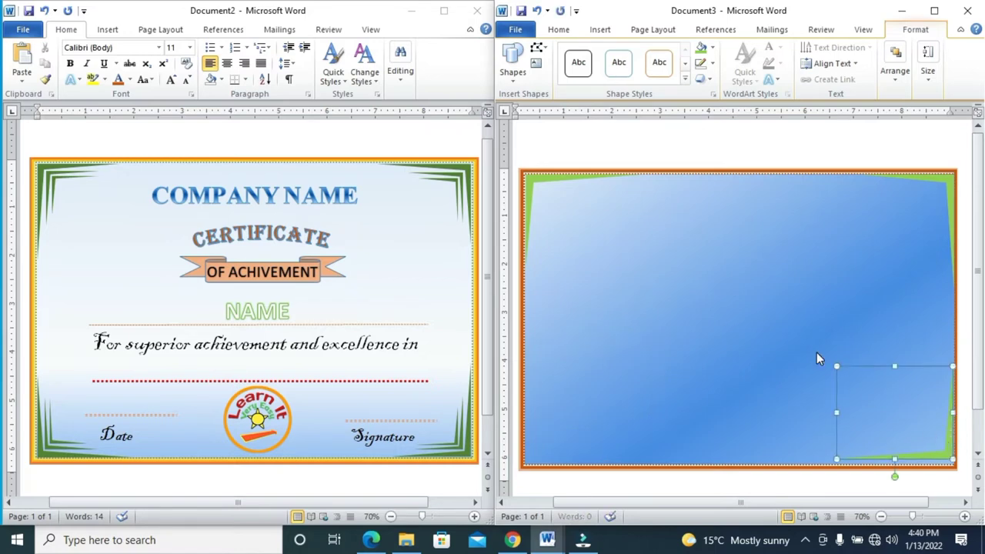
key(Down)
key(Down)
key(Down)
key(Down)
key(Right)
key(Down)
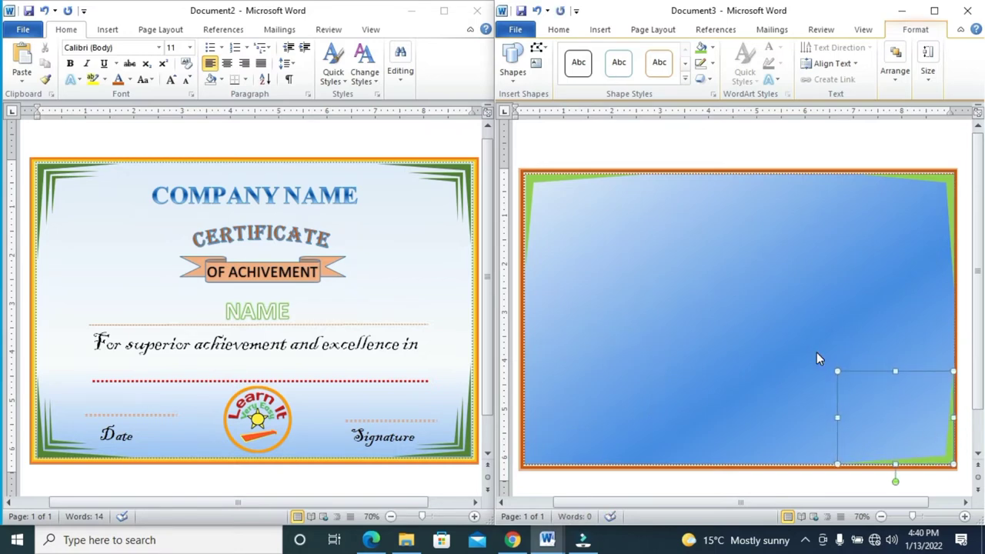
- Paste a further copy, rotate it and nudge it into the bottom-left corner
key(ctrl+v)
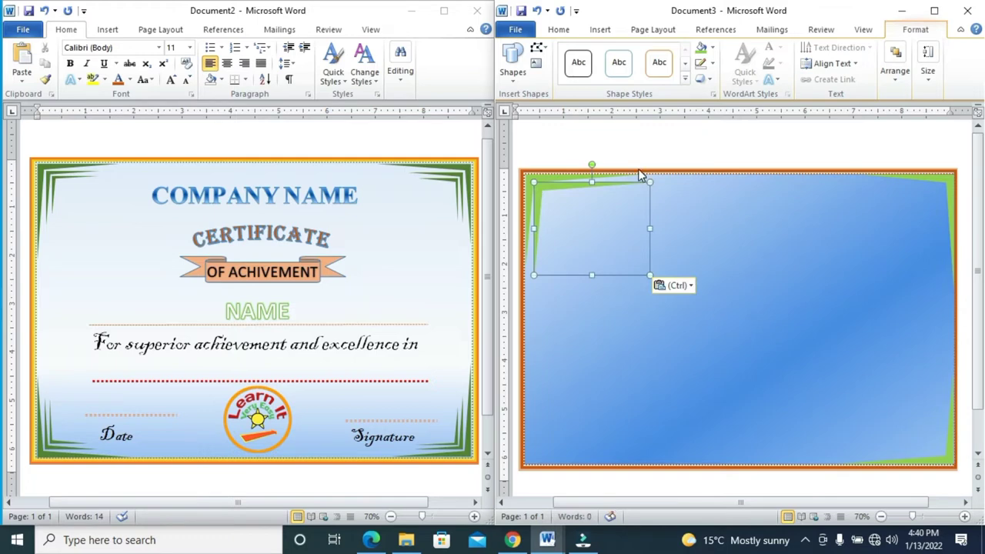
mouse_move(630, 189)
mouse_down()
mouse_move(634, 376)
mouse_move(677, 475)
mouse_up()
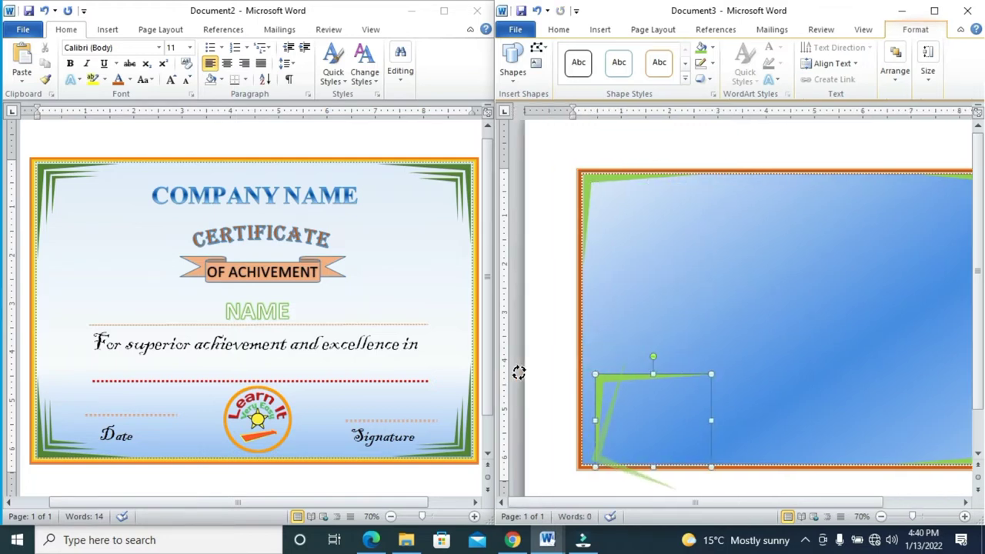
drag(591, 401, 588, 420)
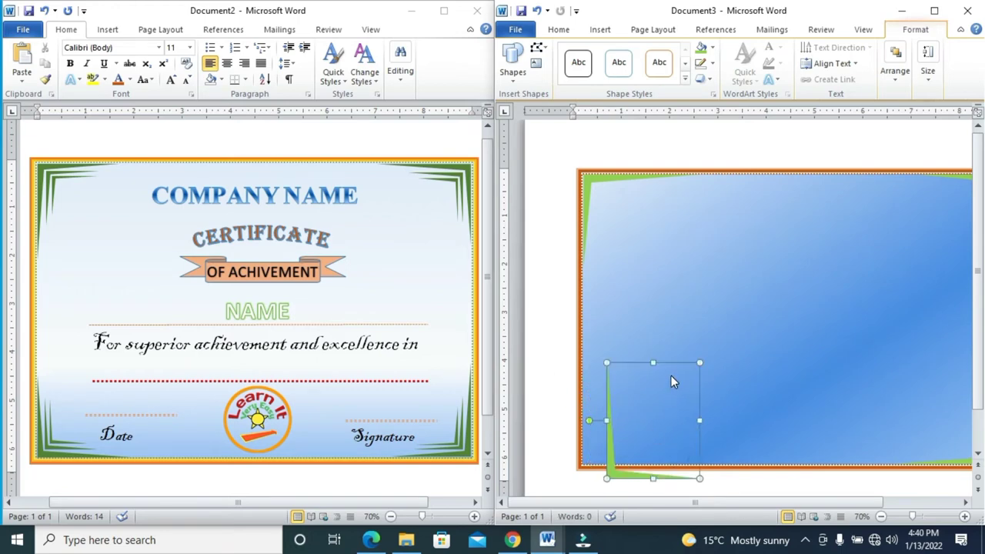
drag(667, 363, 657, 344)
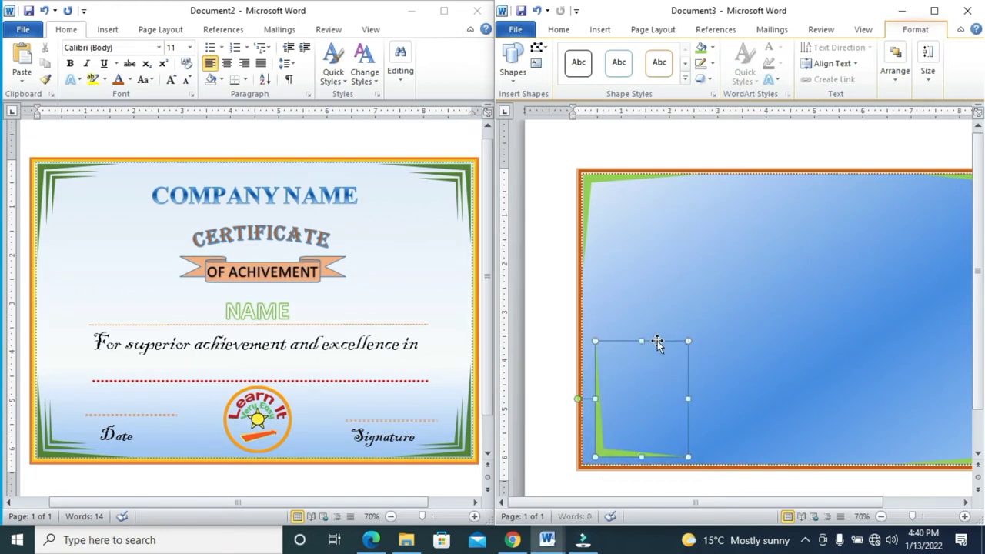
key(Left)
key(Left)
key(Left)
key(Left)
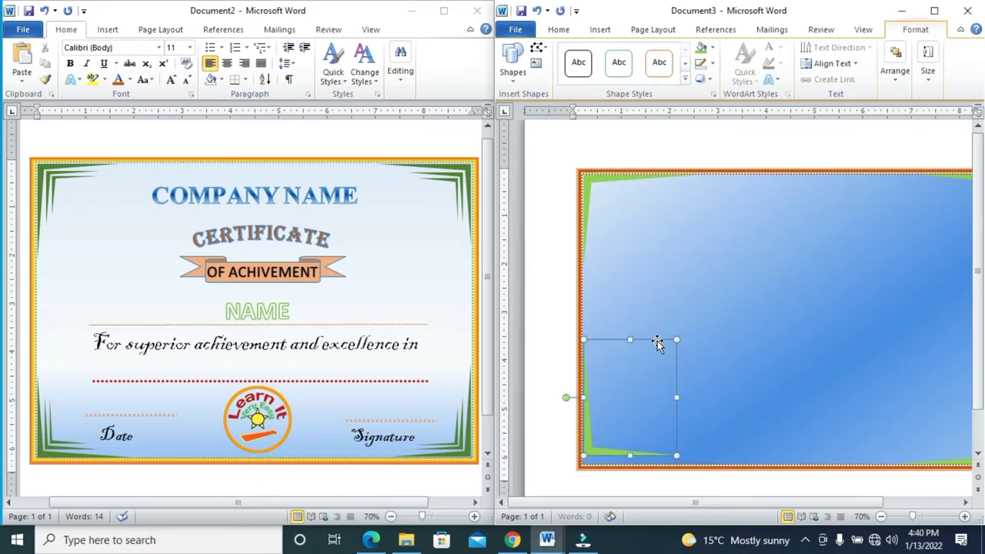
key(Down)
key(Down)
key(Down)
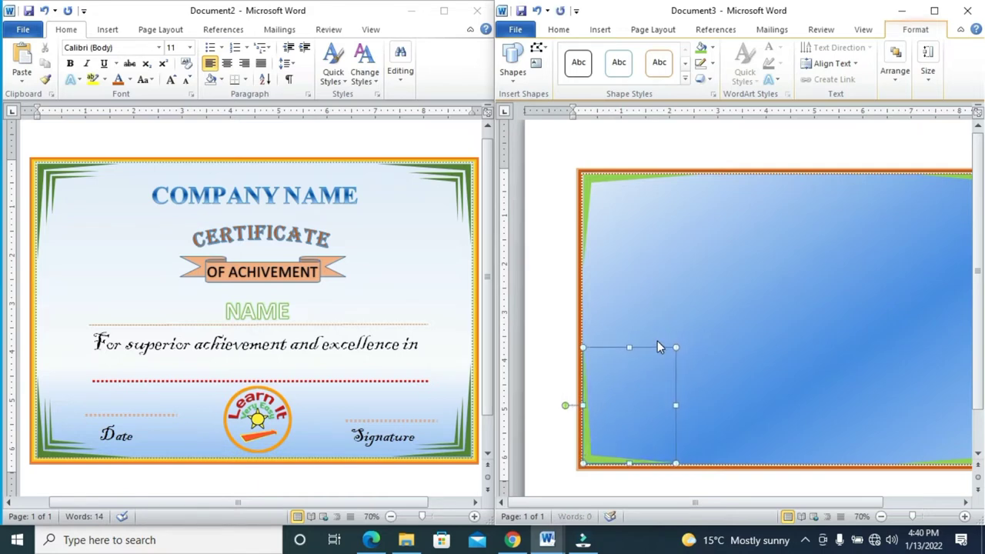
key(Down)
click(736, 295)
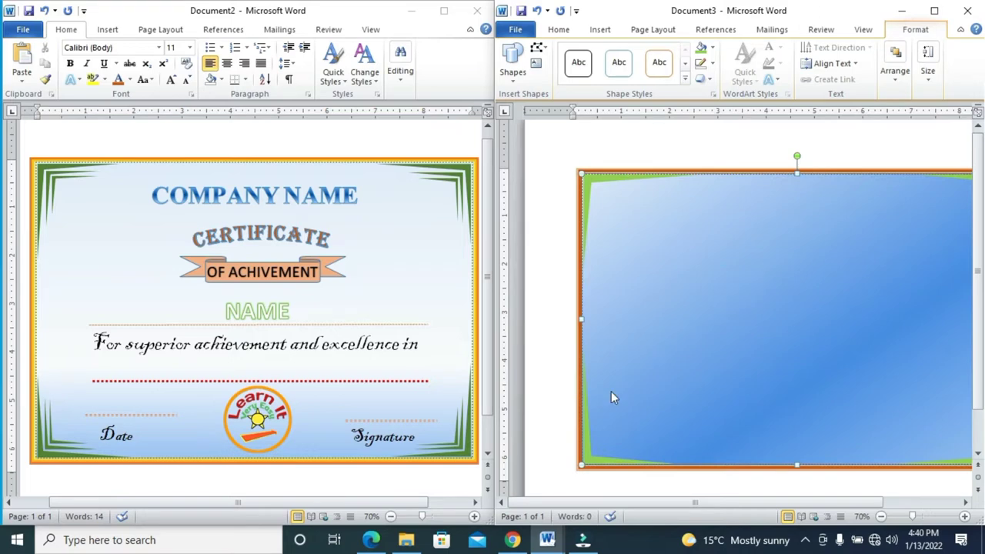
click(590, 437)
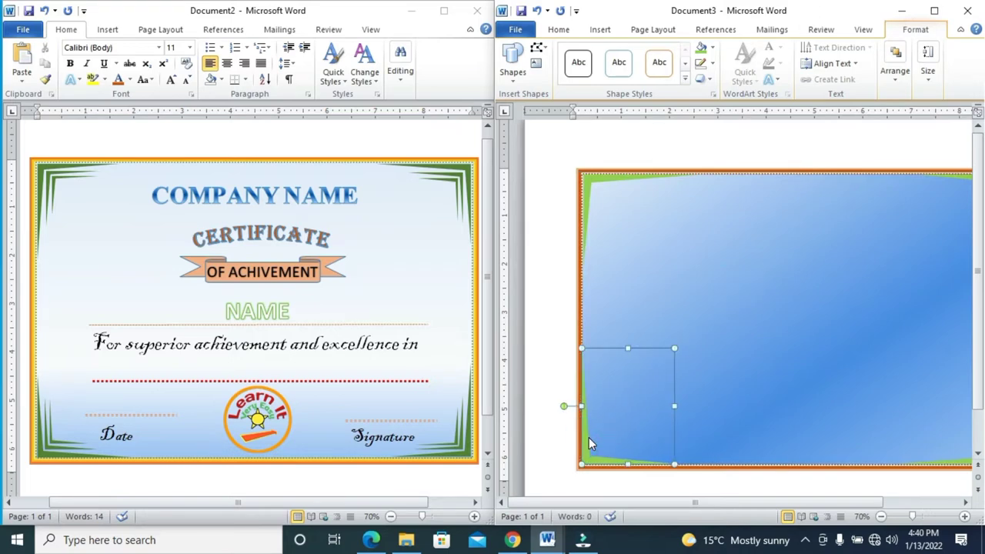
key(ctrl+v)
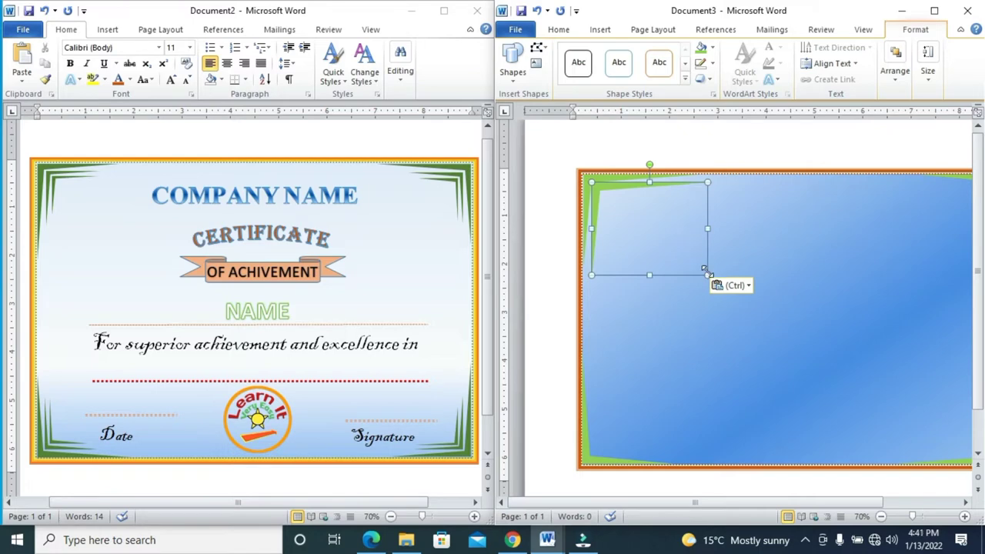
- Shrink the pasted corner piece and fine-tune it into the top-left corner
drag(706, 275, 664, 249)
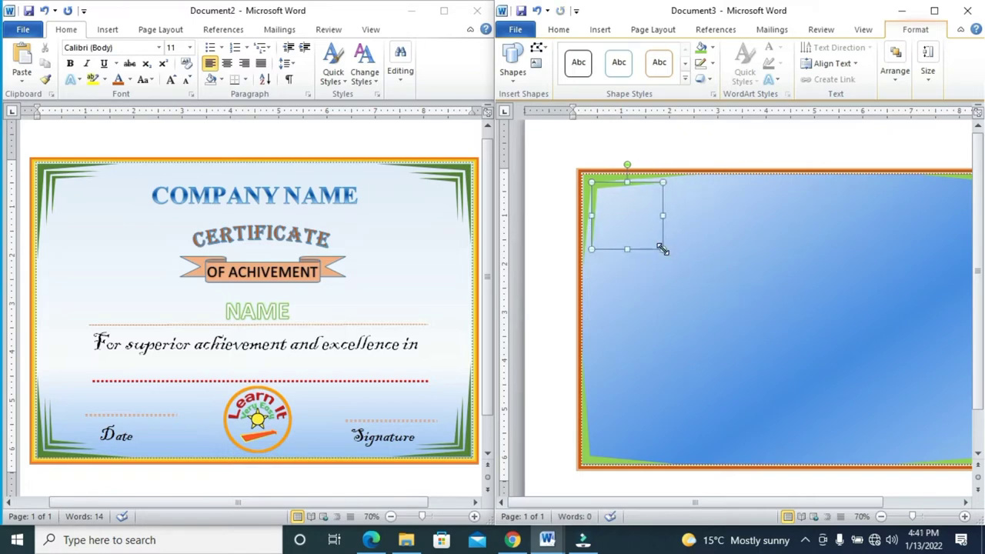
key(Right)
key(Right)
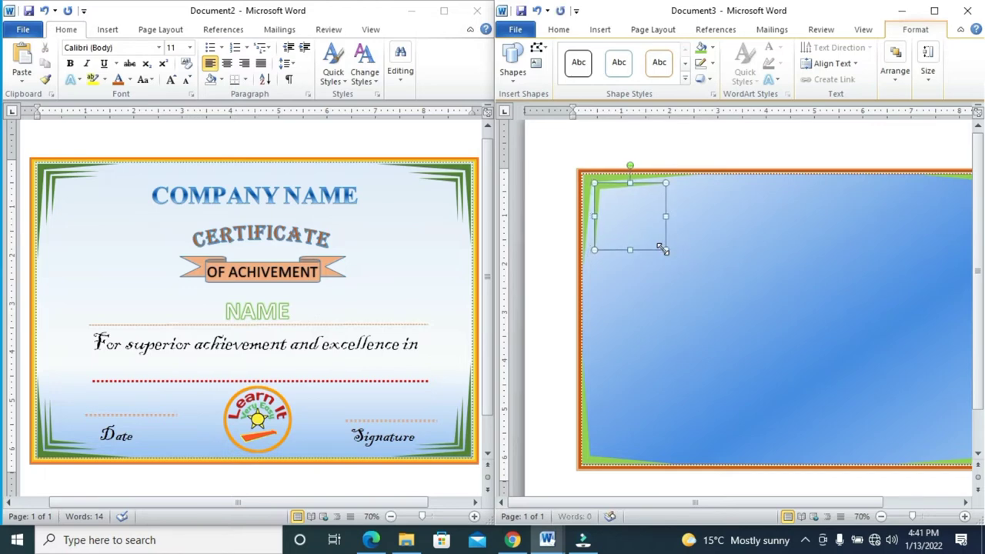
key(ctrl+Left)
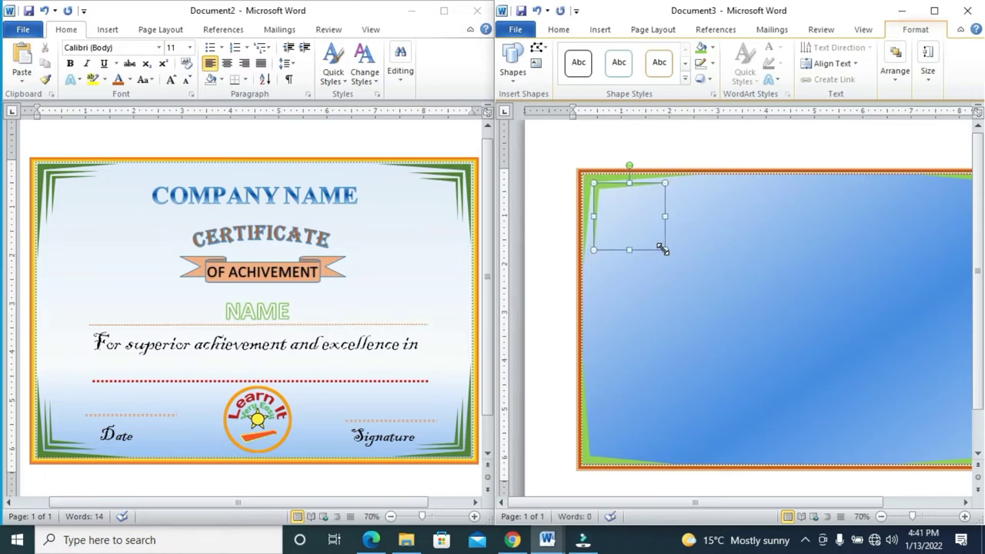
key(ctrl+Down)
key(ctrl+Left)
click(776, 261)
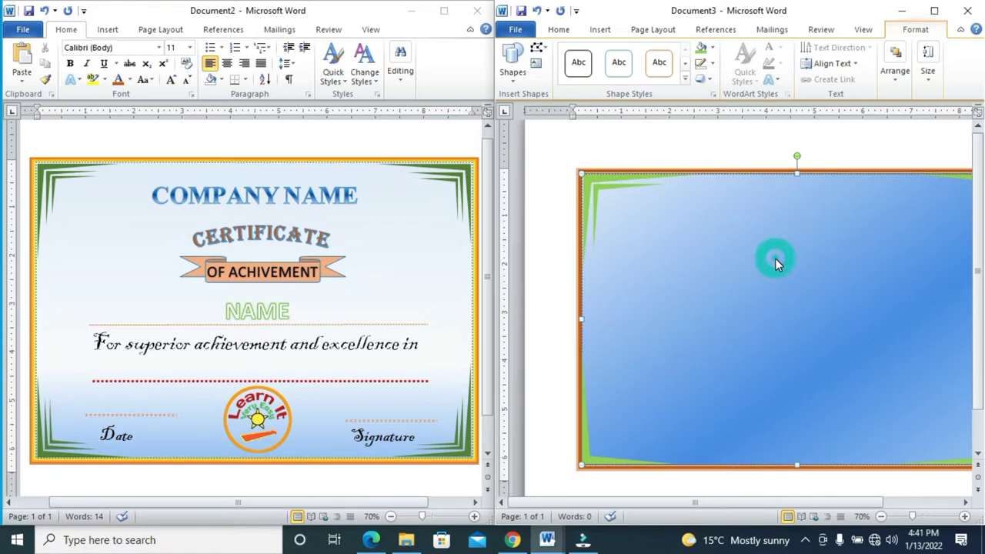
drag(648, 502, 687, 505)
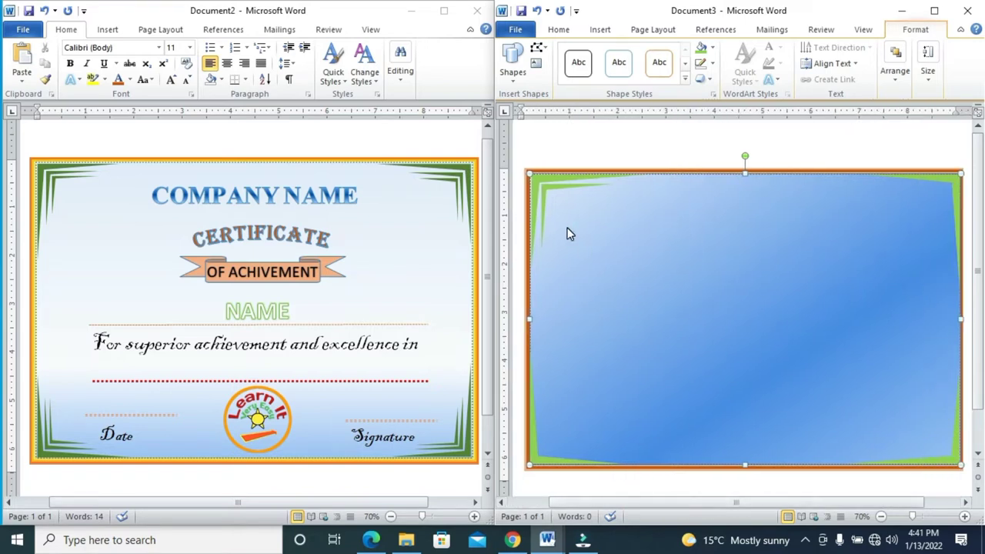
- Duplicate the small corner piece and nudge the copy into the top-right corner
click(555, 193)
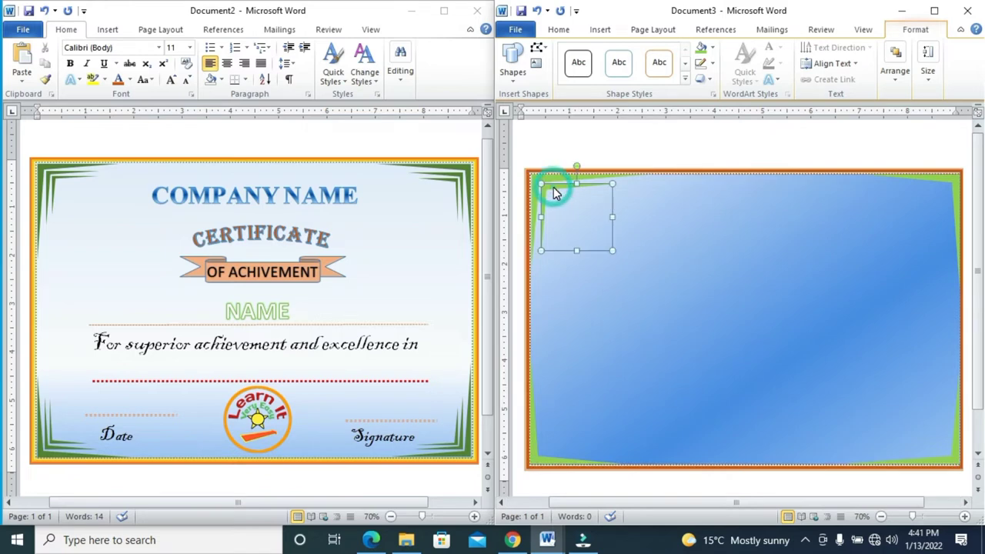
key(ctrl+c)
key(ctrl+v)
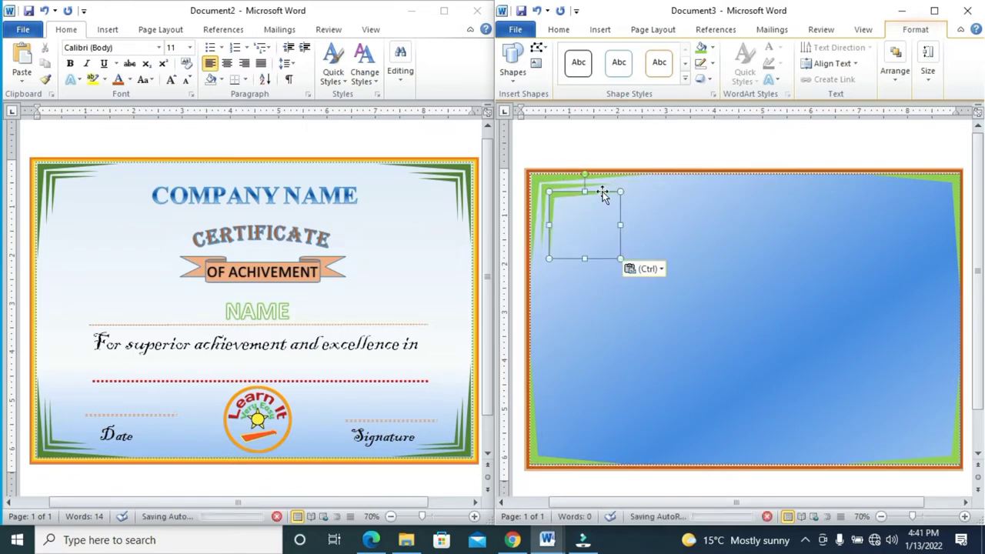
mouse_move(598, 194)
mouse_down()
mouse_move(914, 209)
mouse_move(938, 250)
mouse_up()
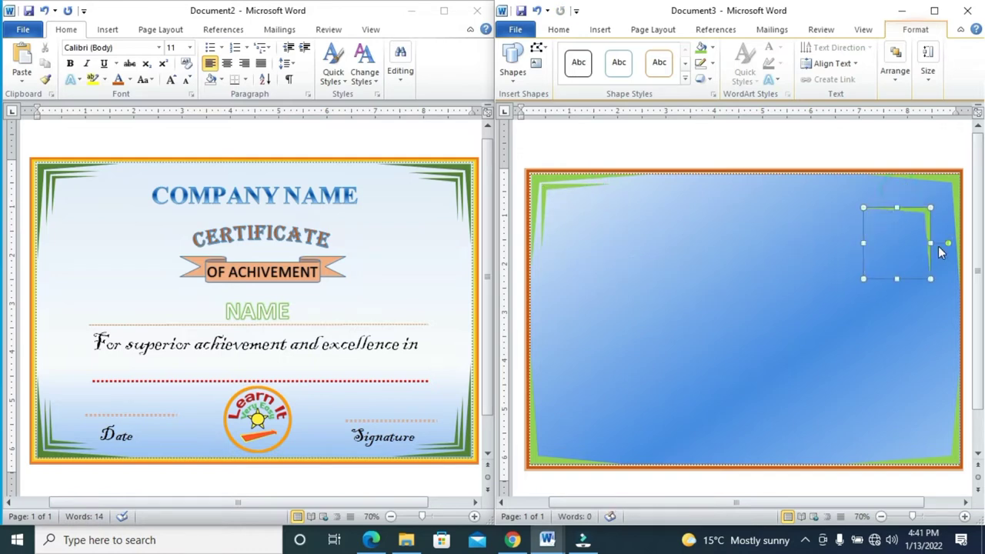
key(Right)
key(Right)
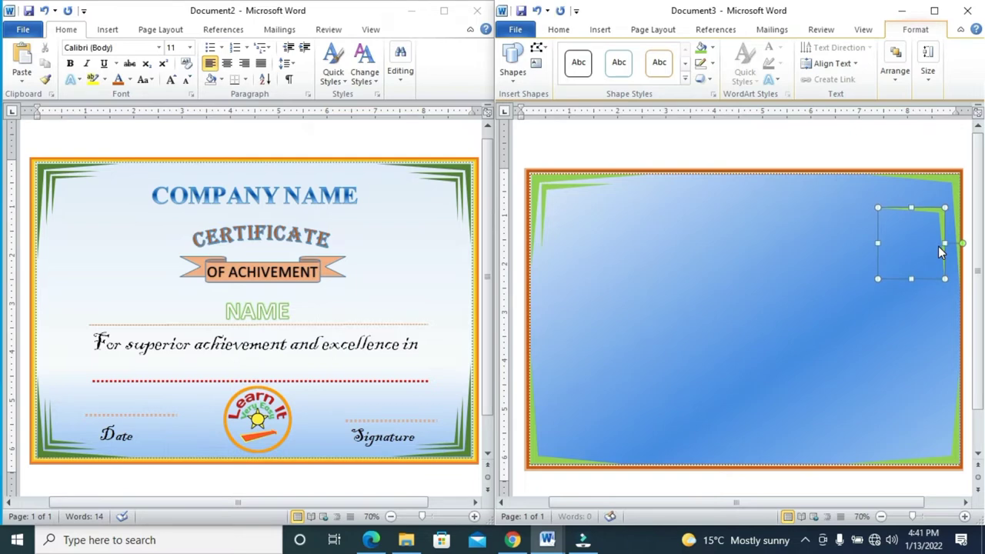
key(Up)
key(Up)
key(Up)
key(ctrl+Right)
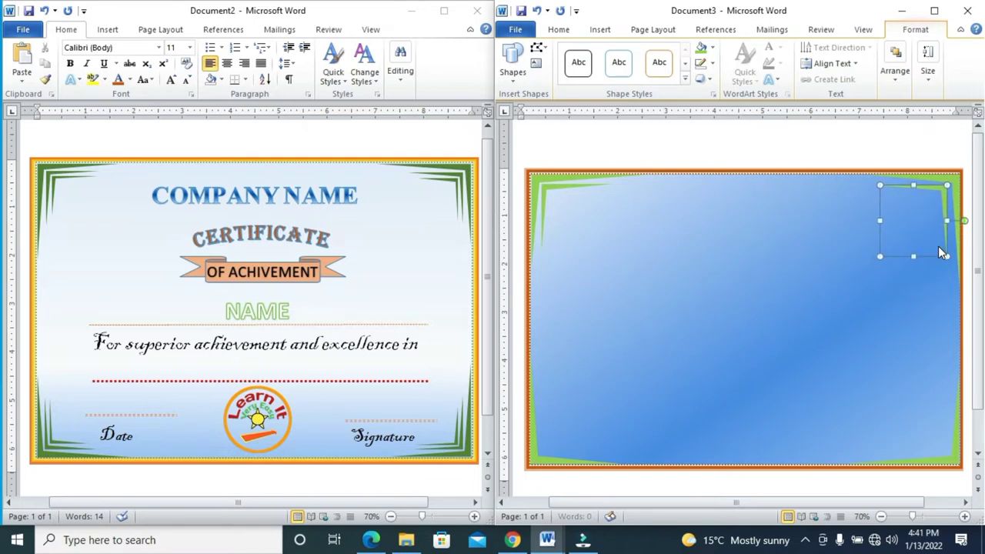
key(ctrl+Right)
key(ctrl+Up)
key(ctrl+Right)
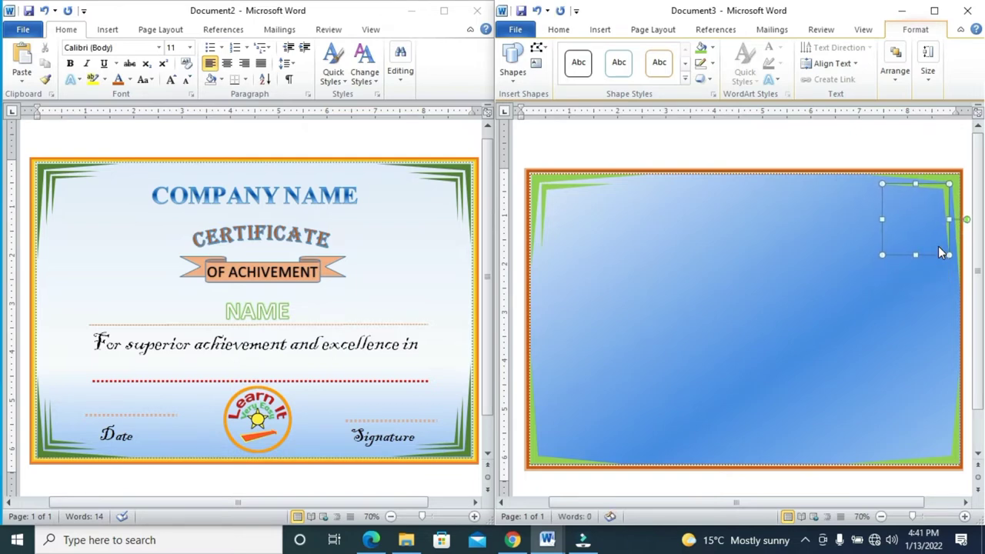
key(ctrl+v)
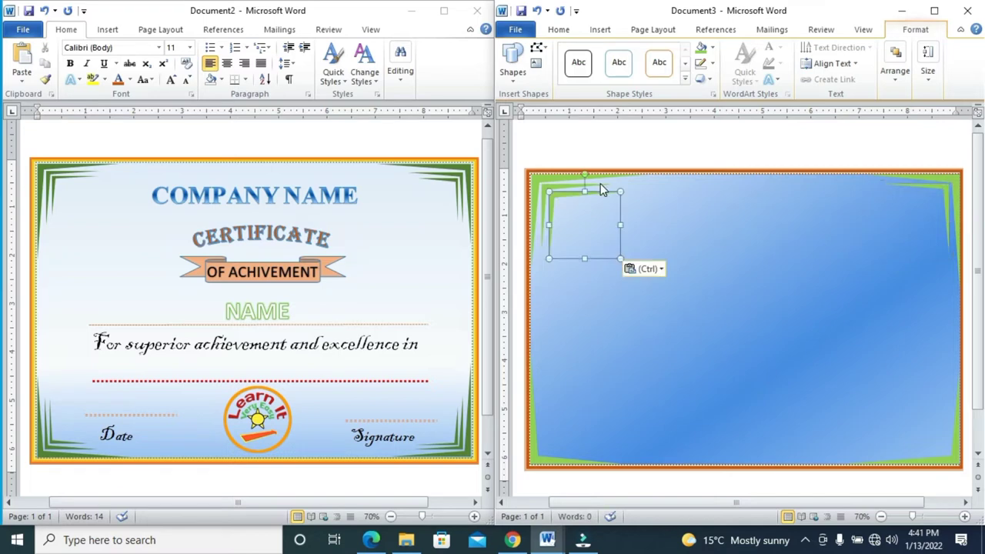
- Move the pasted small corner piece into the bottom-left corner
mouse_move(599, 190)
mouse_down()
mouse_move(598, 396)
mouse_move(531, 387)
mouse_move(590, 418)
mouse_move(588, 440)
mouse_up()
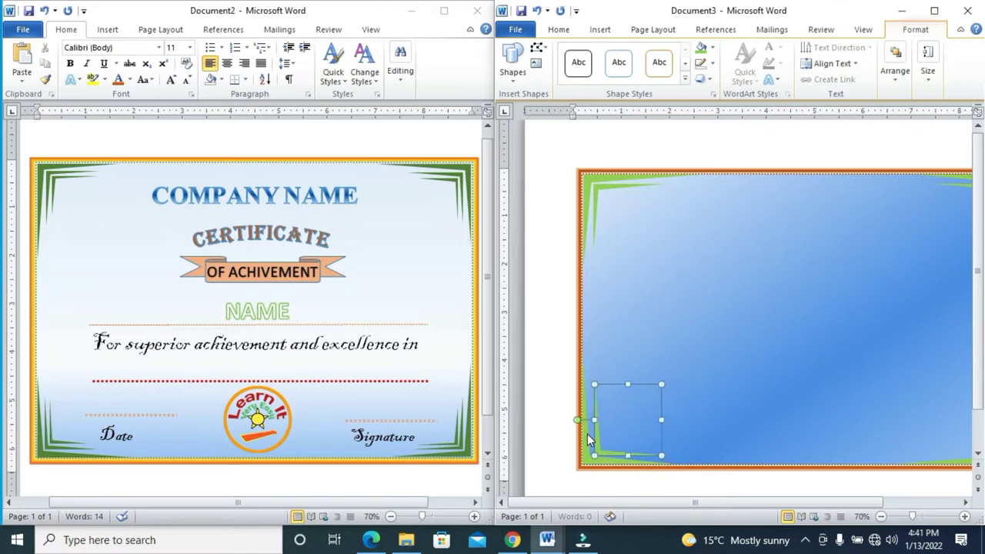
key(Left)
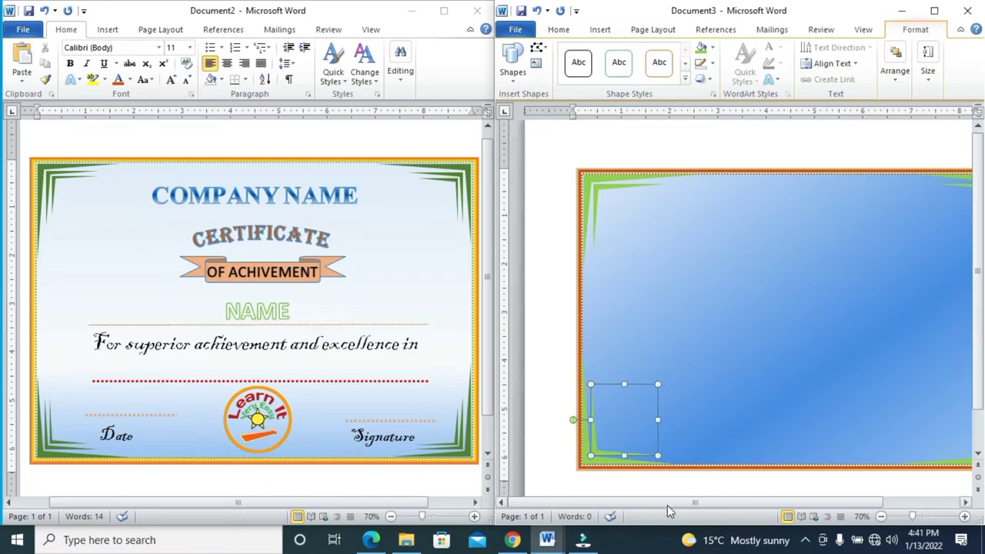
mouse_move(667, 503)
mouse_down()
mouse_move(732, 500)
mouse_move(716, 494)
mouse_up()
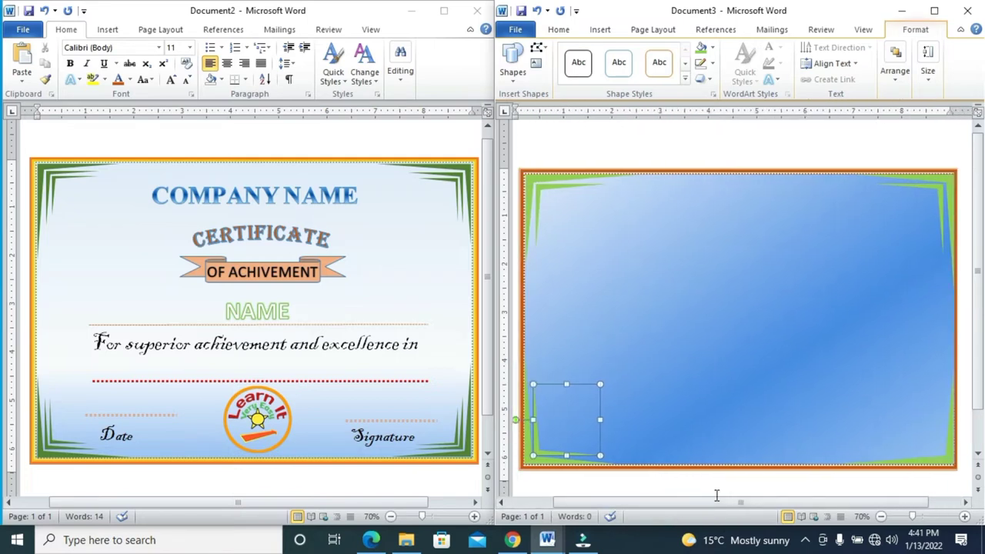
- Paste another small piece, move it bottom-right and rotate it to fit that corner
key(ctrl+v)
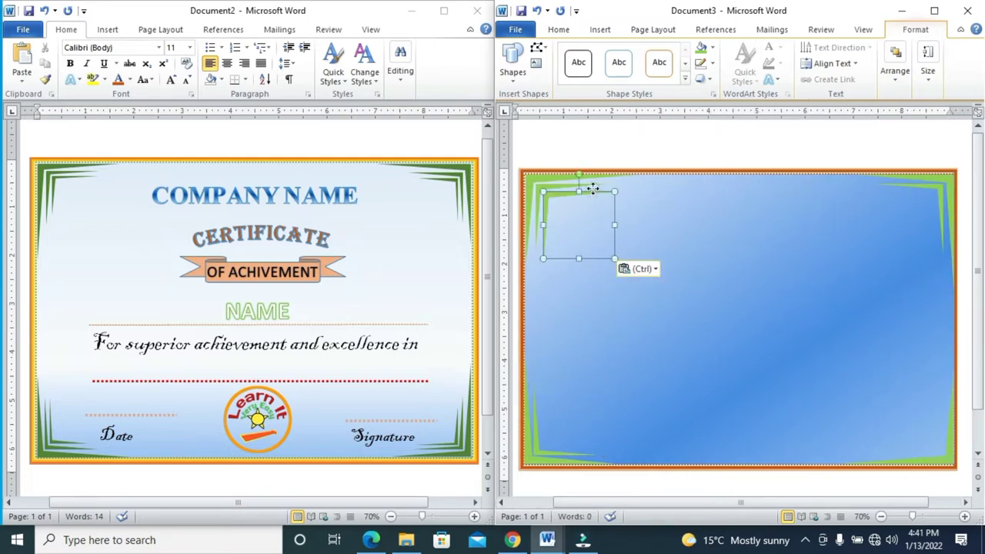
drag(593, 188, 925, 372)
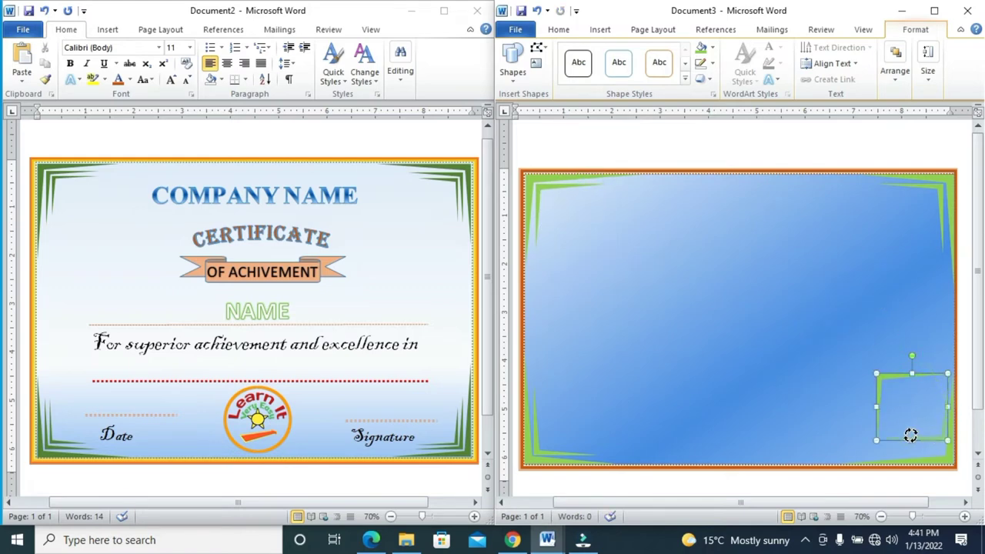
drag(910, 435, 911, 468)
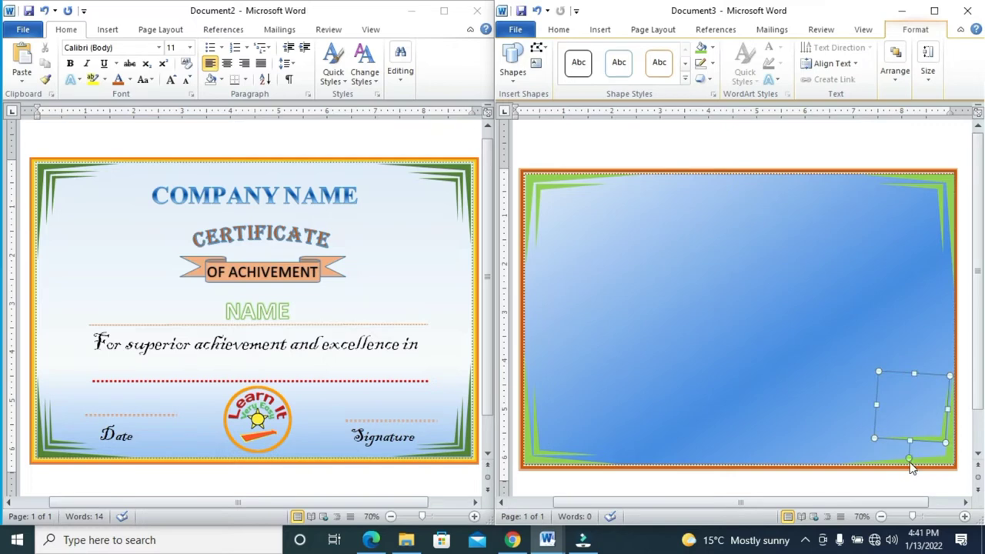
drag(911, 467, 911, 464)
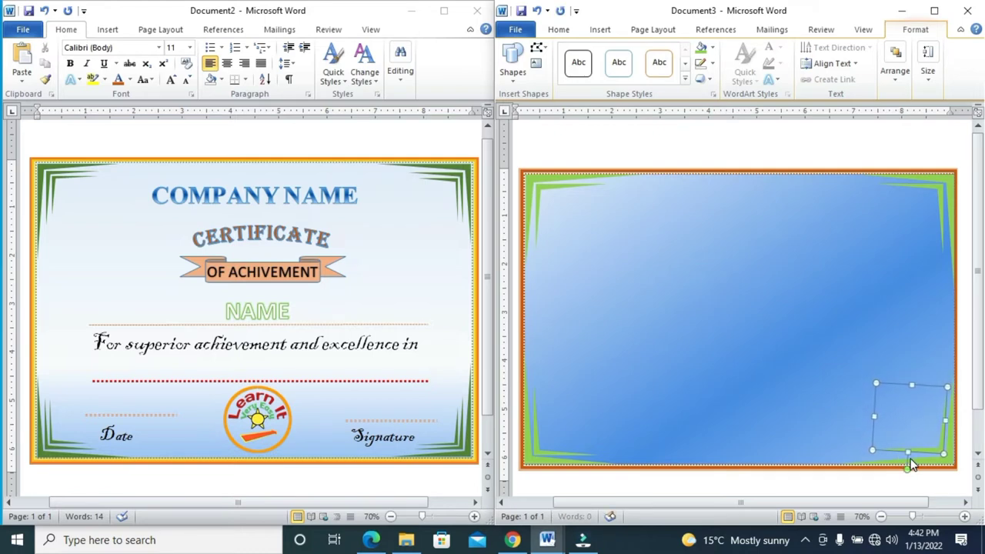
drag(911, 465, 923, 453)
click(819, 394)
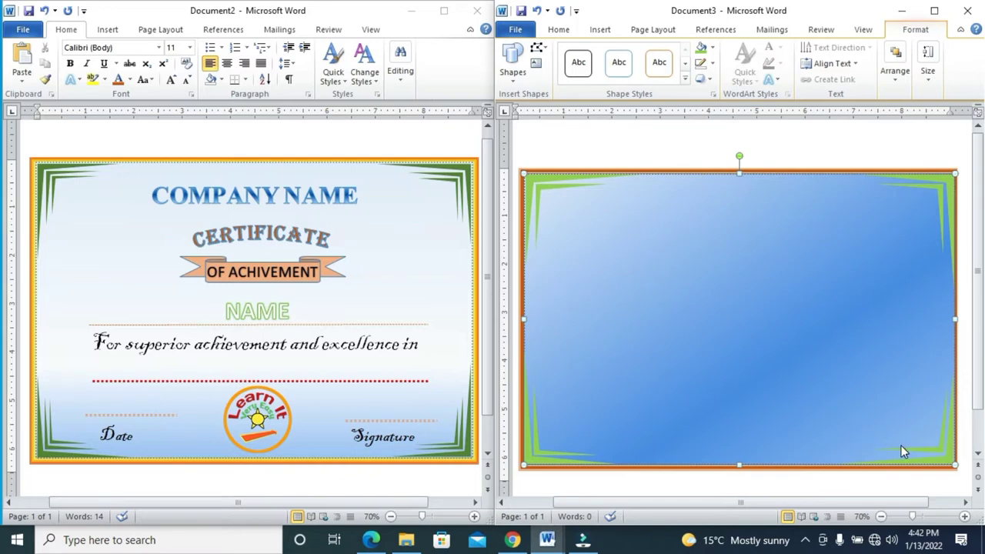
- Paste a new corner piece at top-left and shrink it to a small accent
click(559, 193)
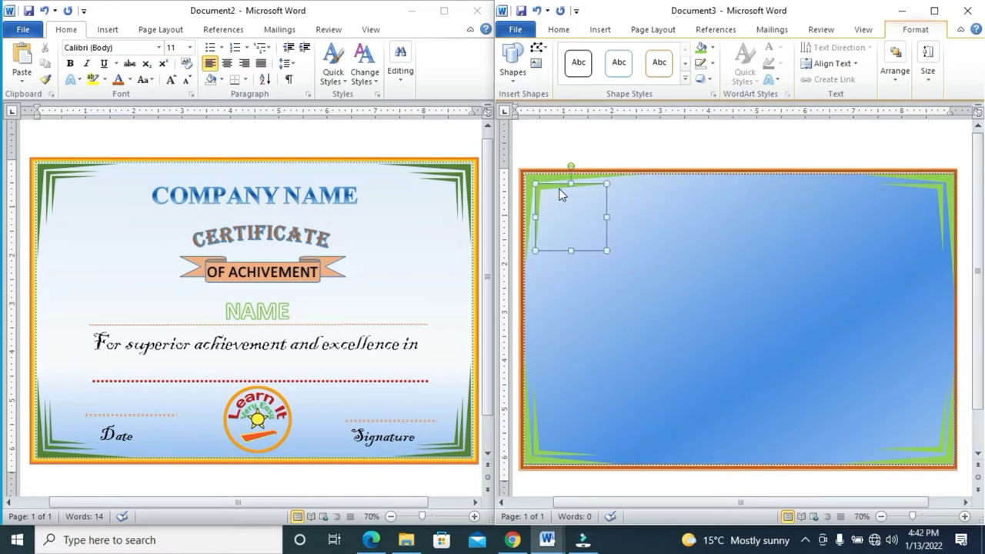
key(ctrl+v)
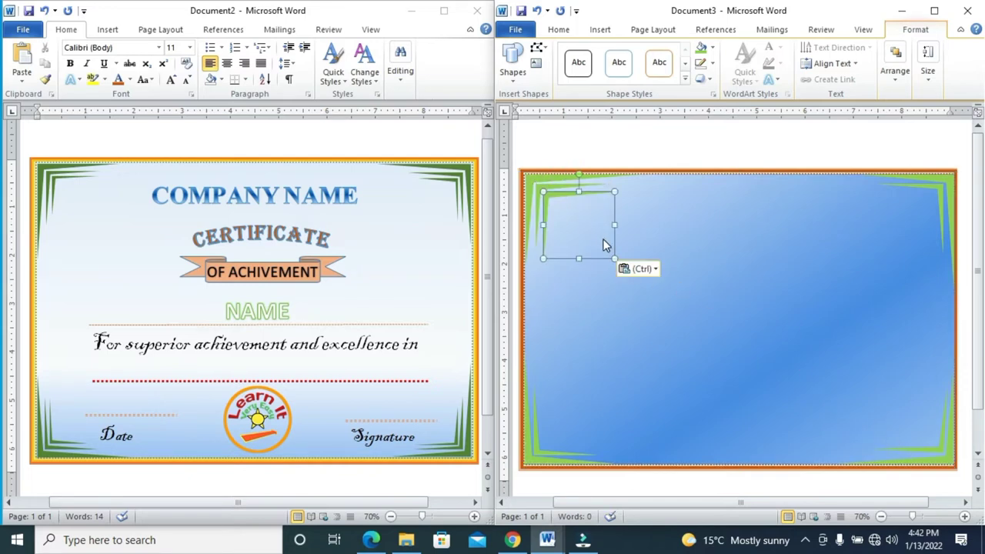
drag(614, 259, 593, 238)
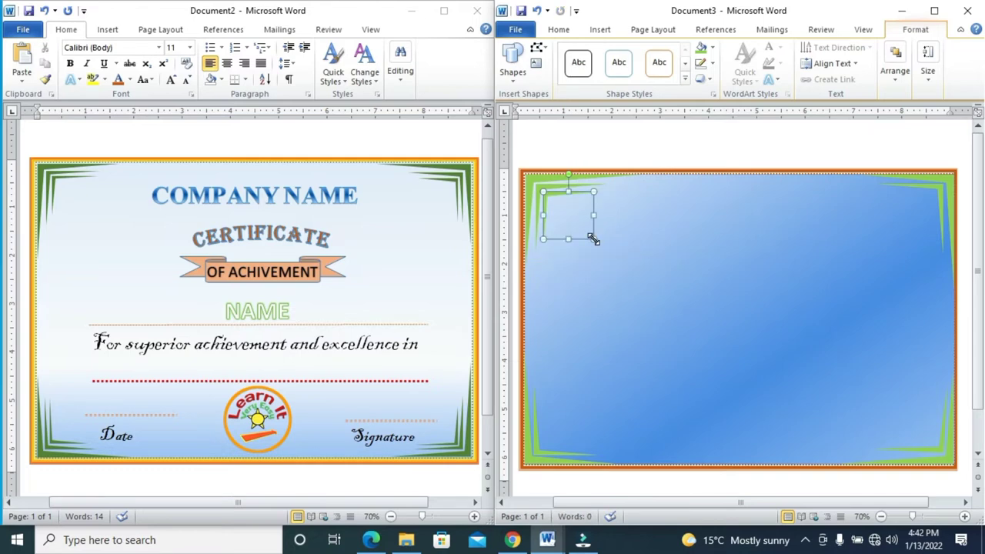
click(624, 240)
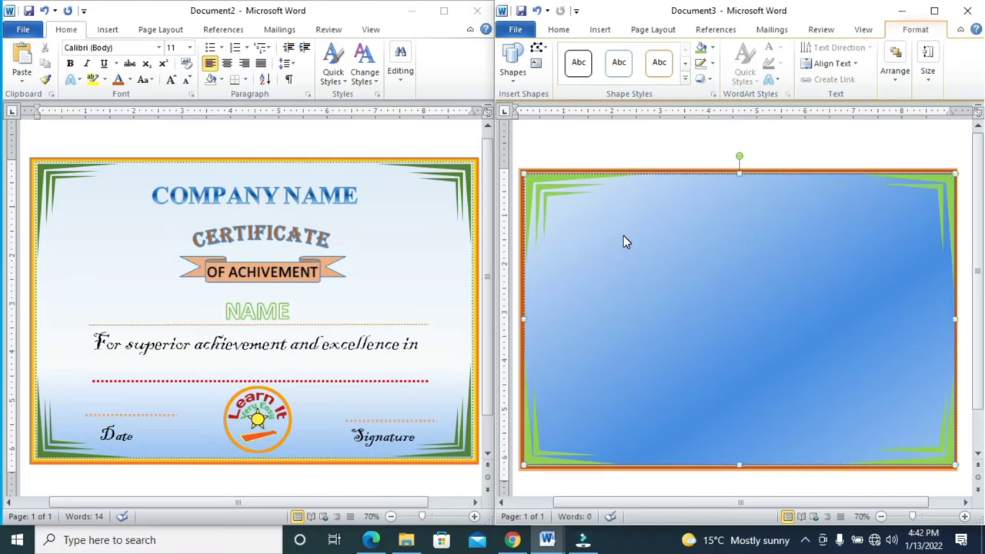
- Duplicate the small piece and nudge the copy into the bottom-left corner
click(561, 200)
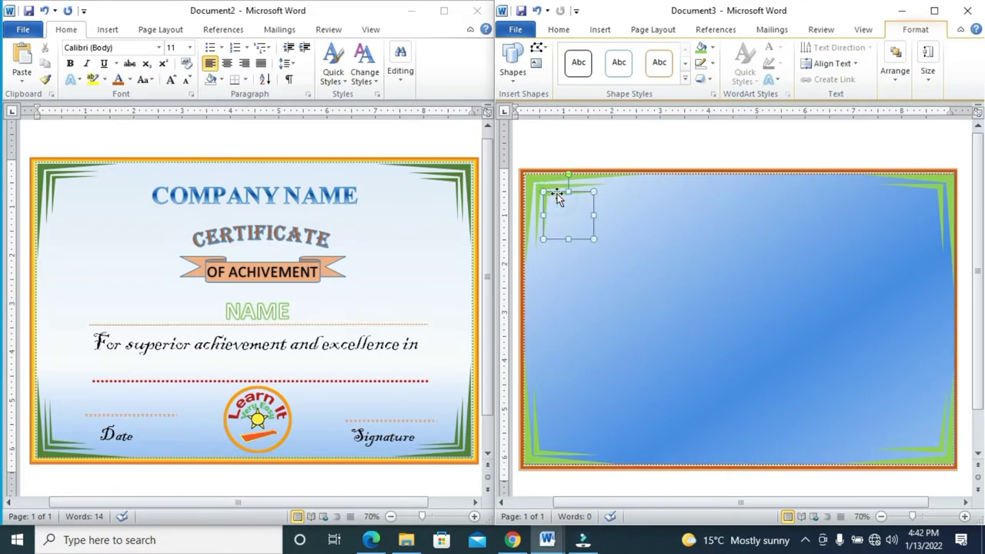
key(ctrl+v)
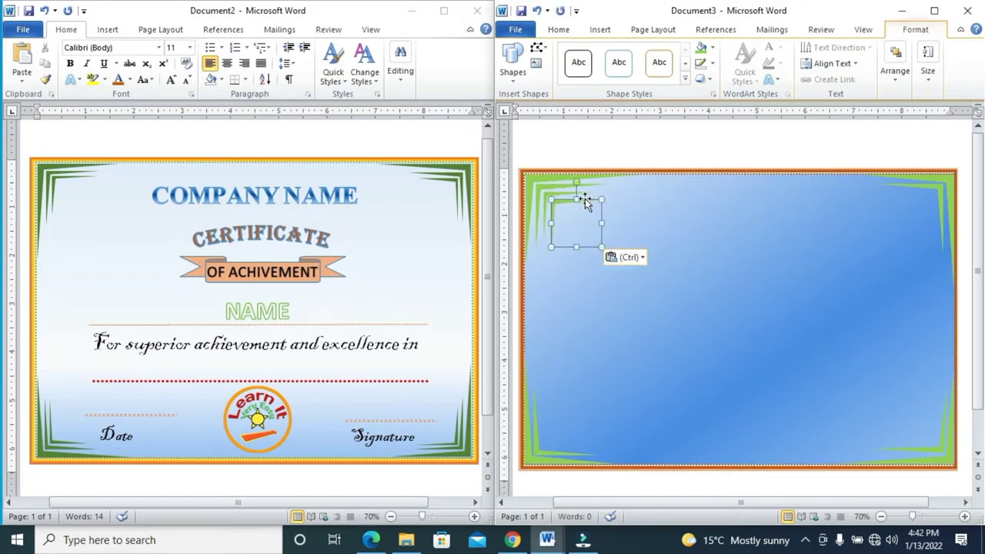
mouse_move(585, 198)
mouse_down()
mouse_move(607, 389)
mouse_move(560, 412)
mouse_up()
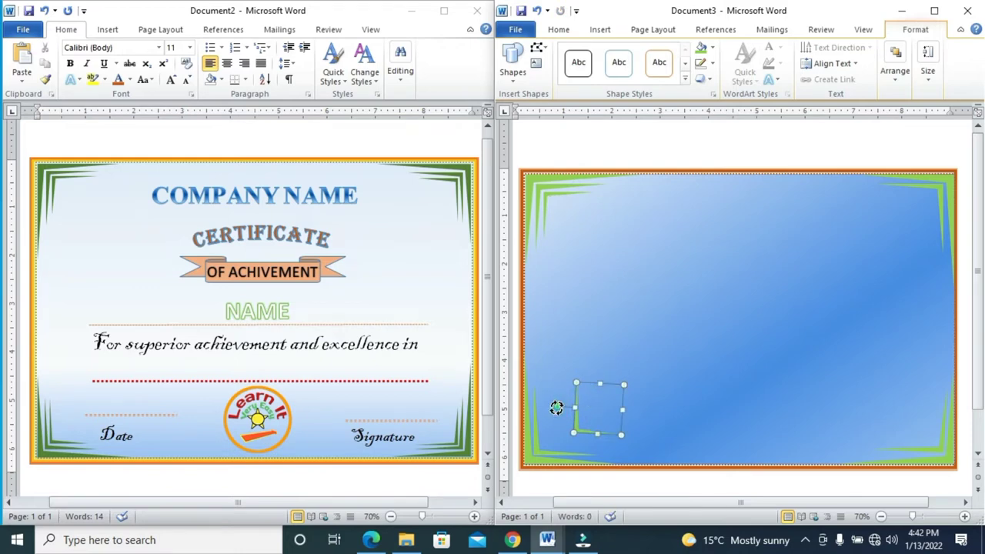
drag(557, 413, 556, 410)
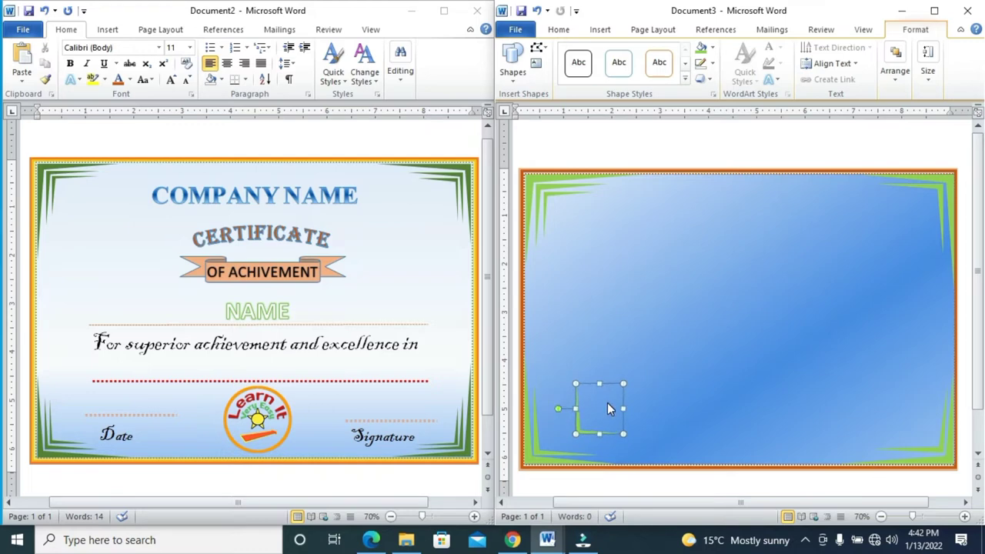
key(Left)
key(Left)
key(Left)
key(Down)
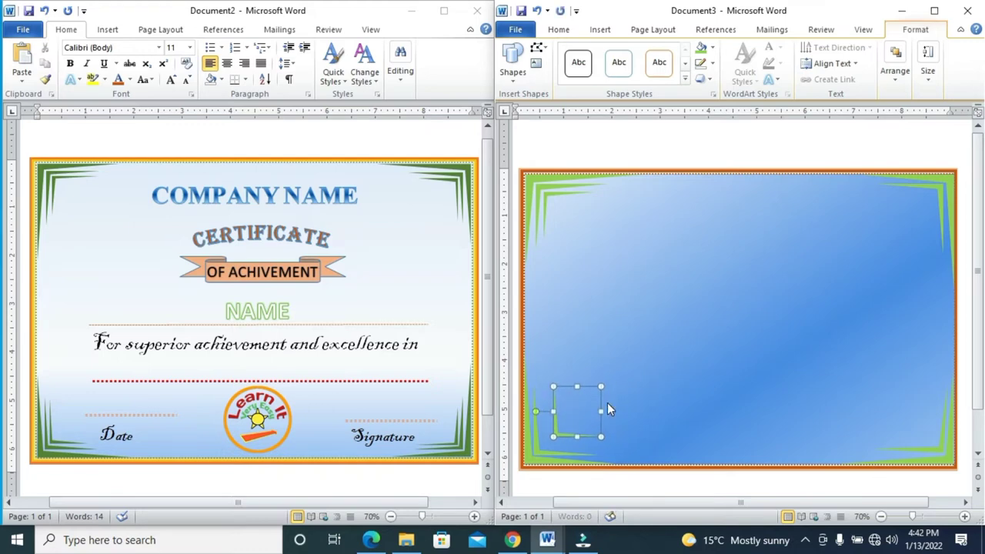
key(Left)
key(Left)
key(Down)
key(Down)
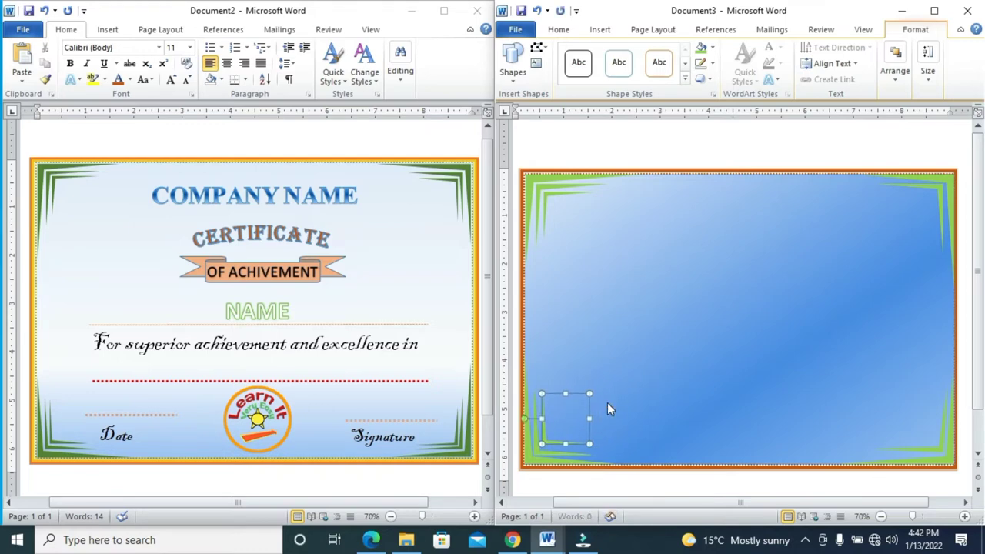
key(Down)
key(Down)
key(Down)
key(Down)
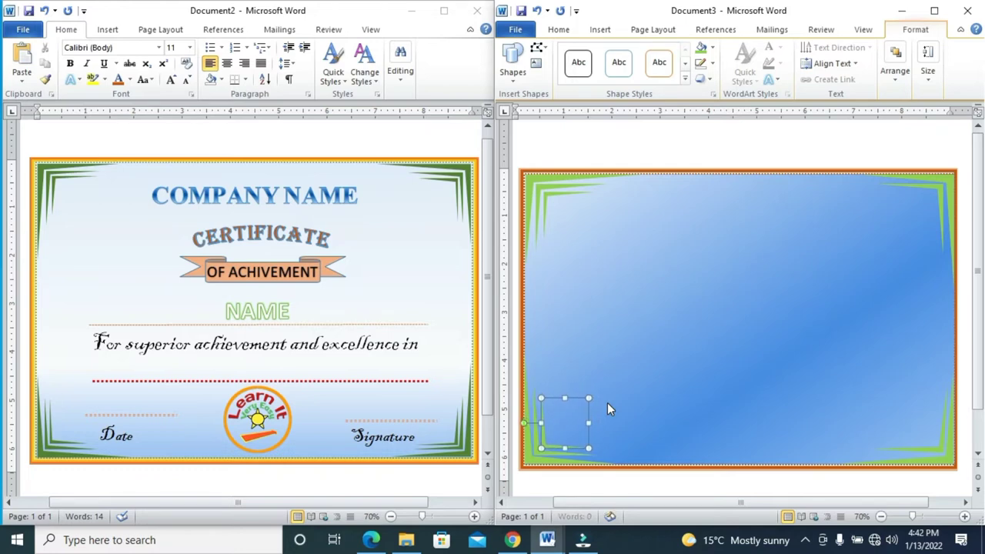
click(697, 248)
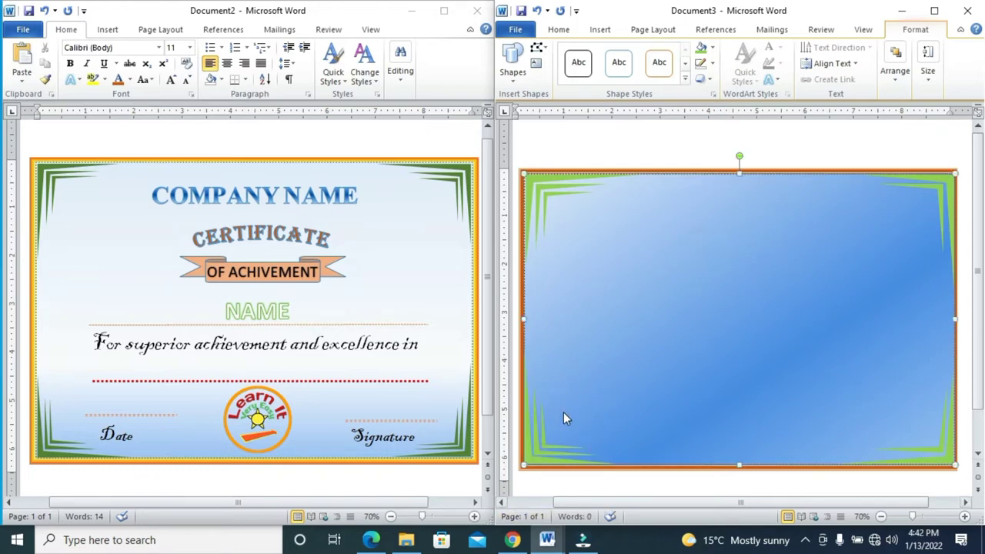
- Paste another small copy, move it top-right and rotate it to fit
click(545, 444)
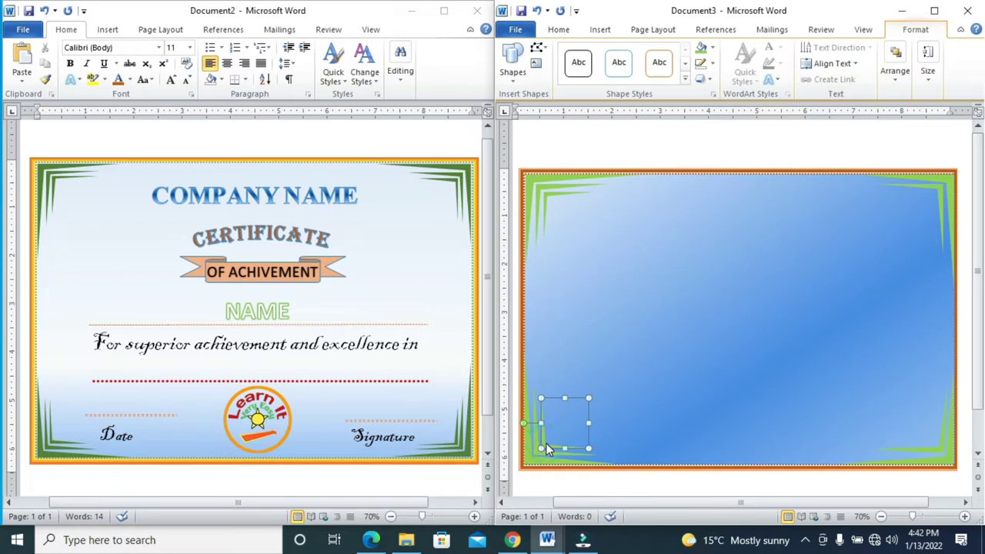
key(ctrl+v)
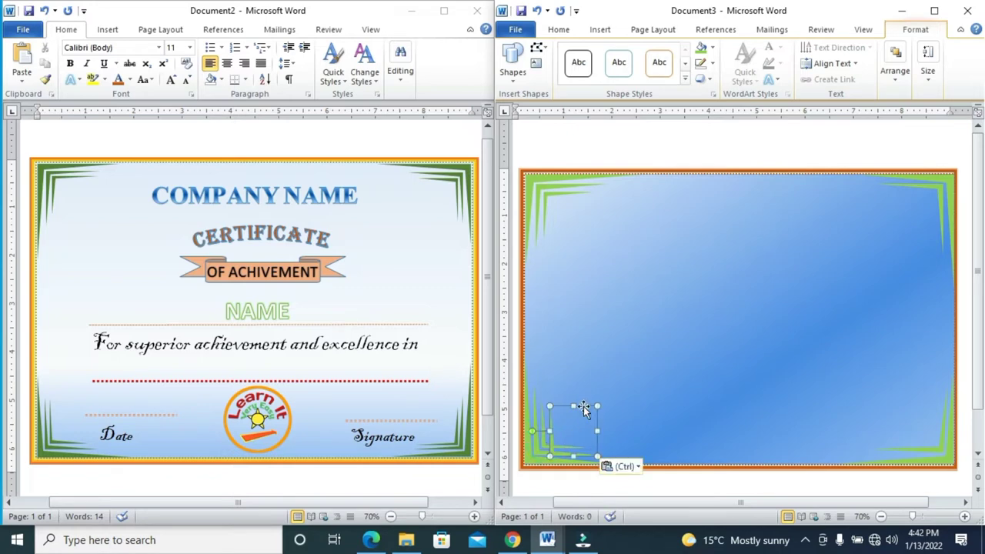
drag(583, 406, 905, 220)
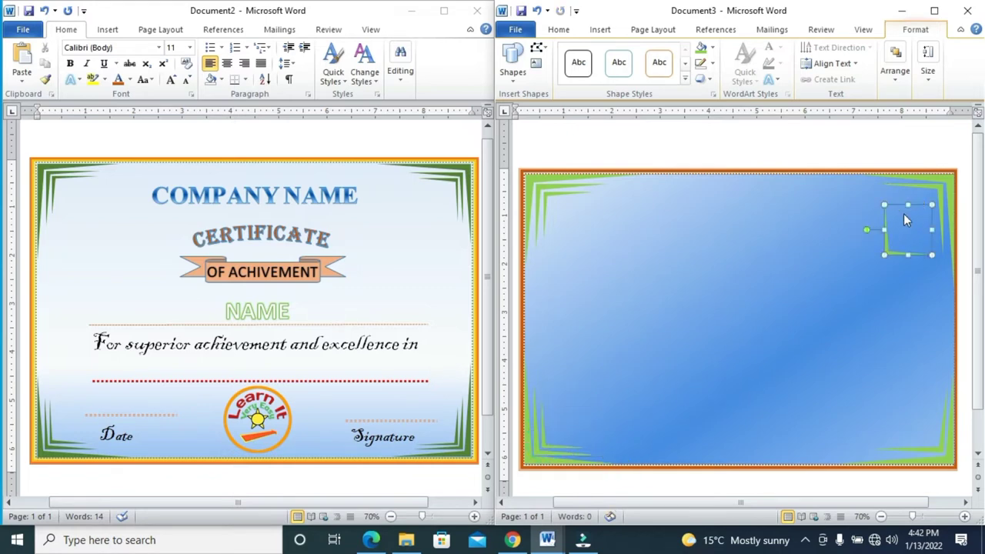
mouse_move(866, 229)
mouse_down()
mouse_move(946, 275)
mouse_move(947, 242)
mouse_up()
drag(945, 233, 948, 239)
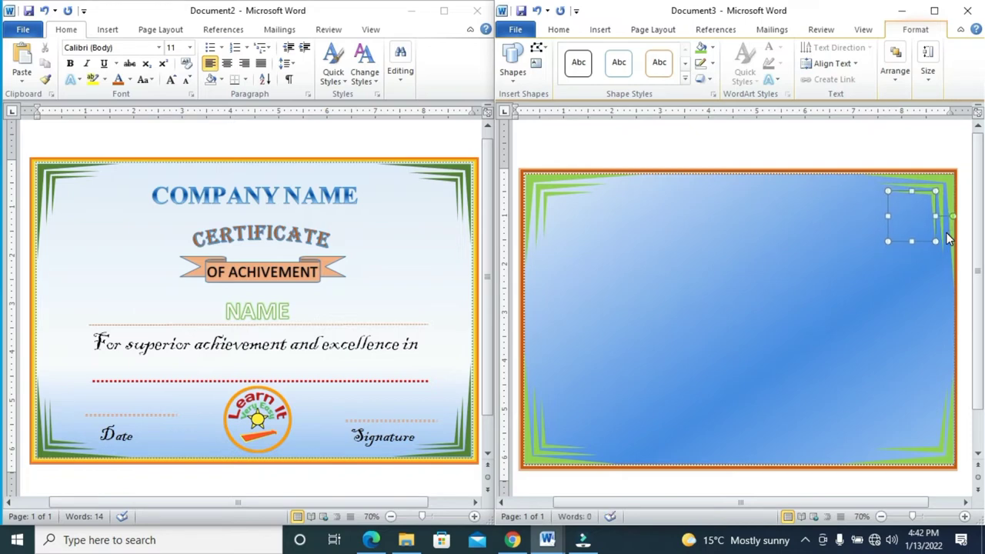
- Paste one more copy, rotate it and nudge it into the bottom-right corner
key(ctrl+v)
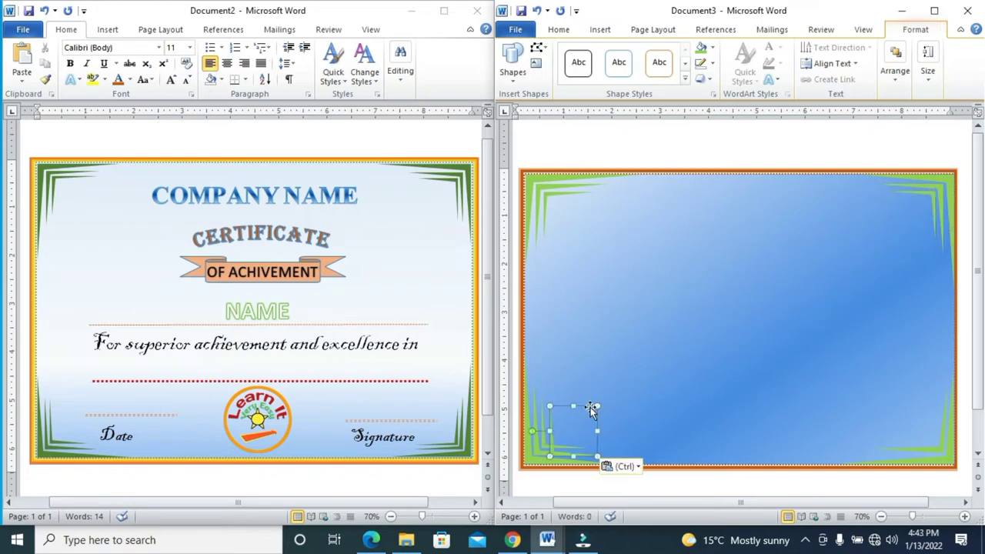
drag(590, 406, 896, 362)
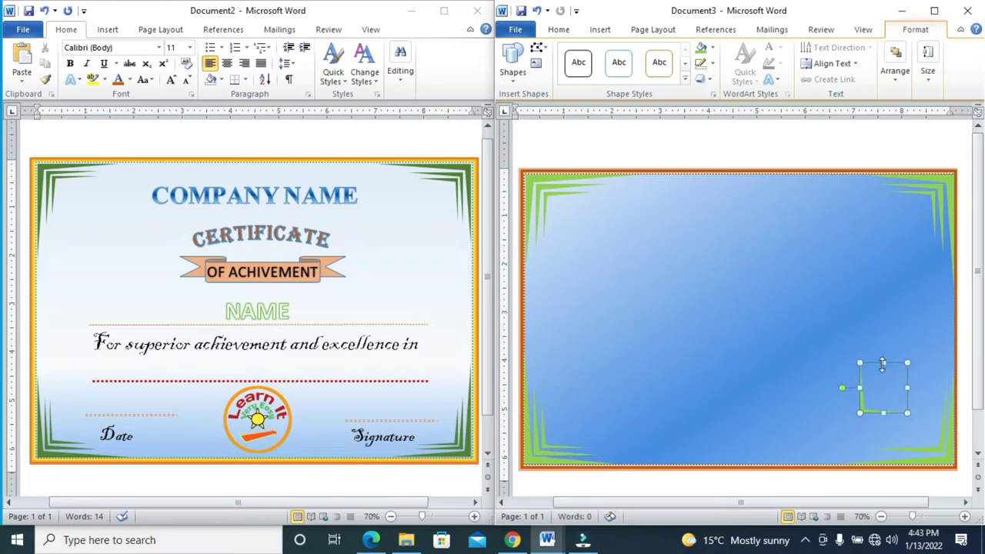
drag(840, 390, 886, 425)
drag(884, 424, 884, 431)
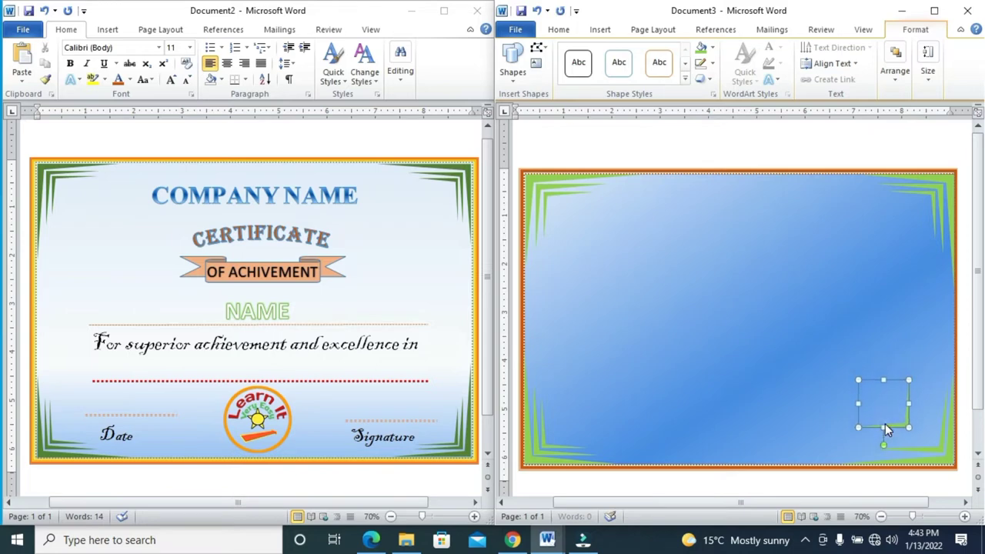
key(Right)
key(Right)
key(Right)
key(Right)
key(Right)
key(Right)
key(Down)
key(Down)
key(Down)
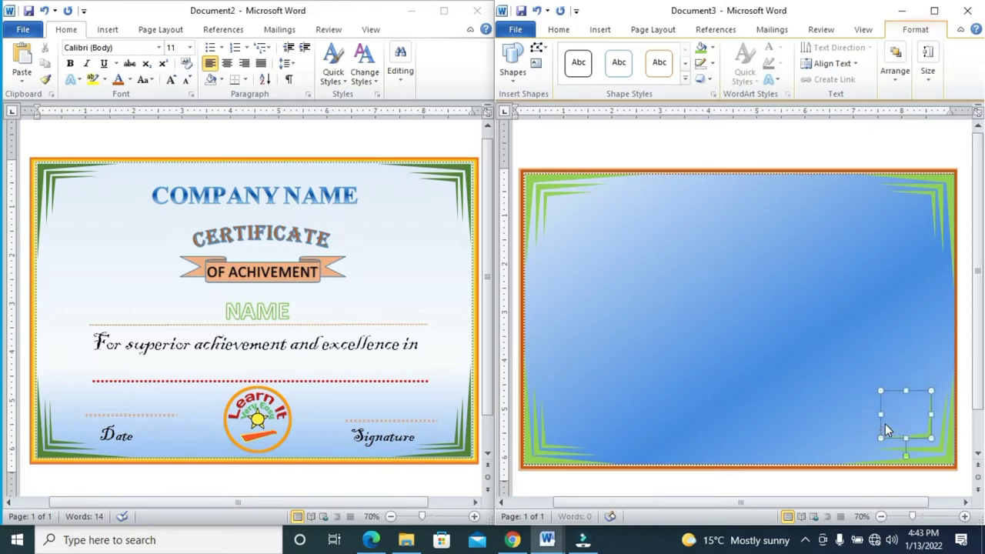
key(Right)
key(Down)
key(Down)
key(Right)
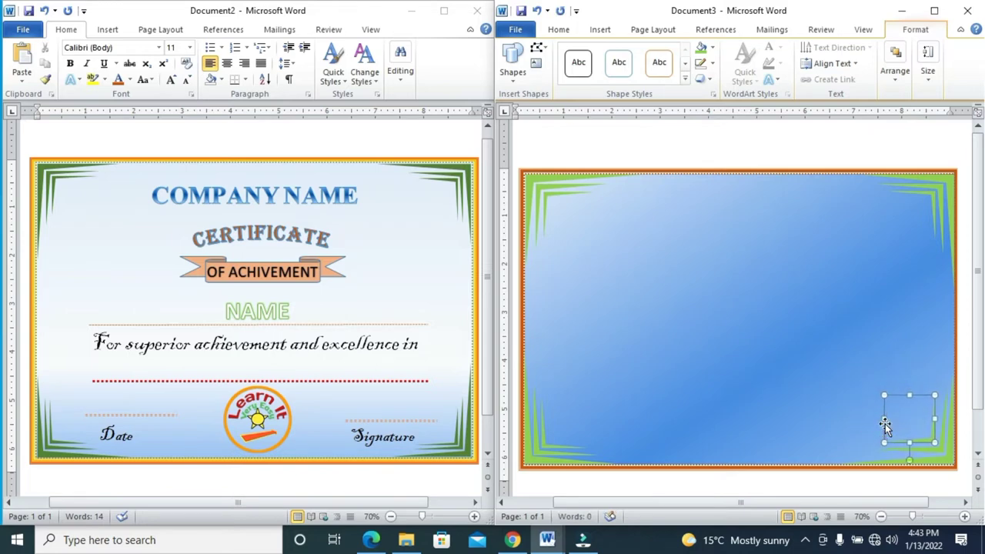
key(Right)
click(618, 317)
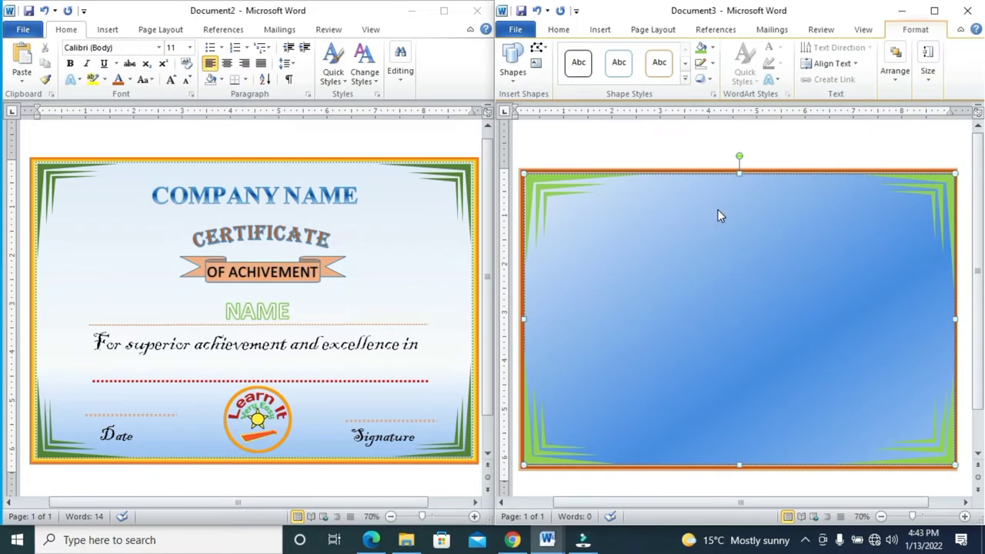
- Insert a WordArt text box reading 'Learn It Very Easy'
click(600, 29)
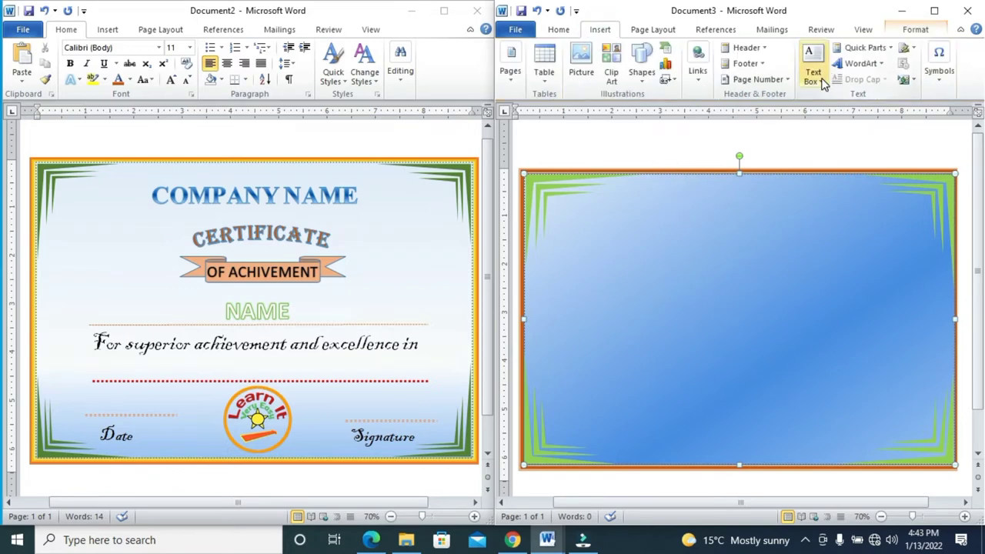
click(876, 66)
click(908, 180)
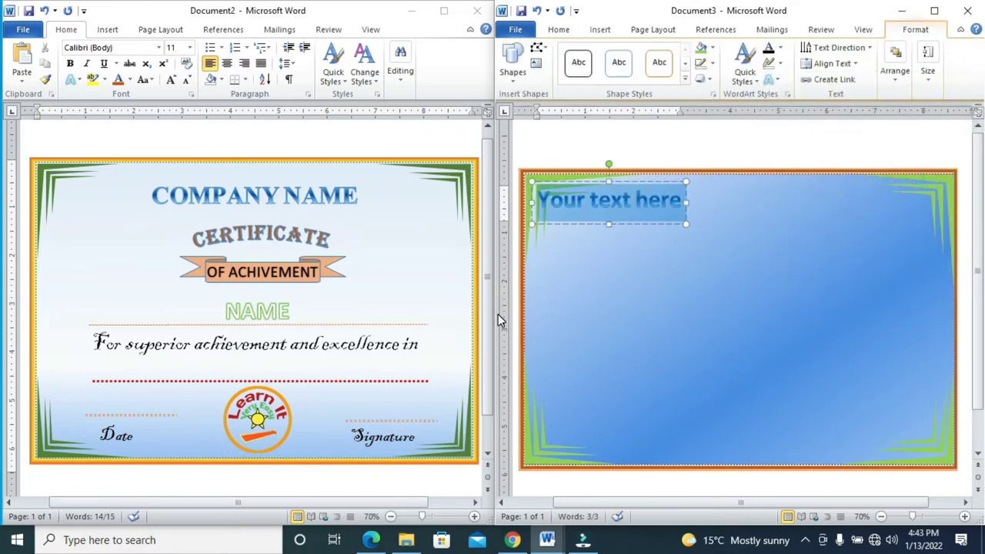
text(Learn)
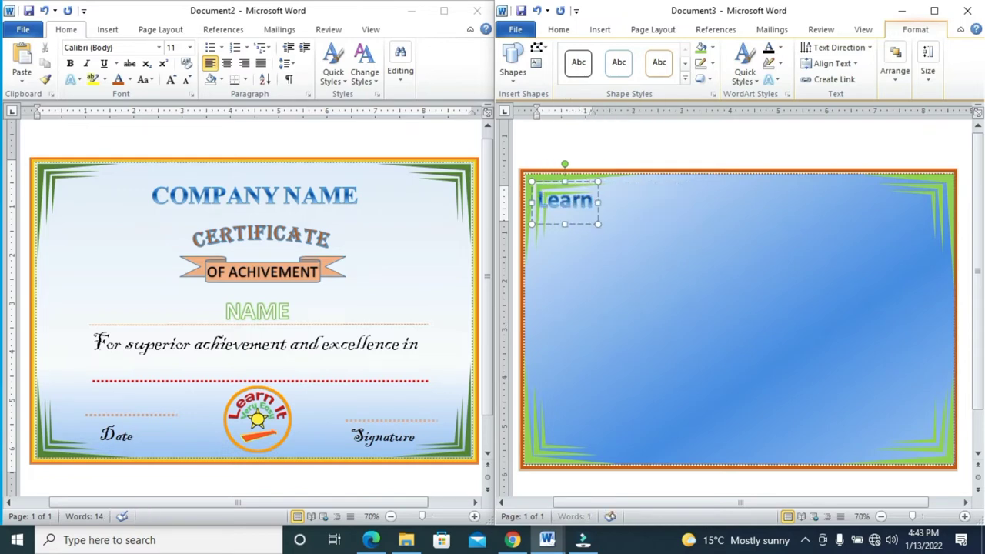
text( It)
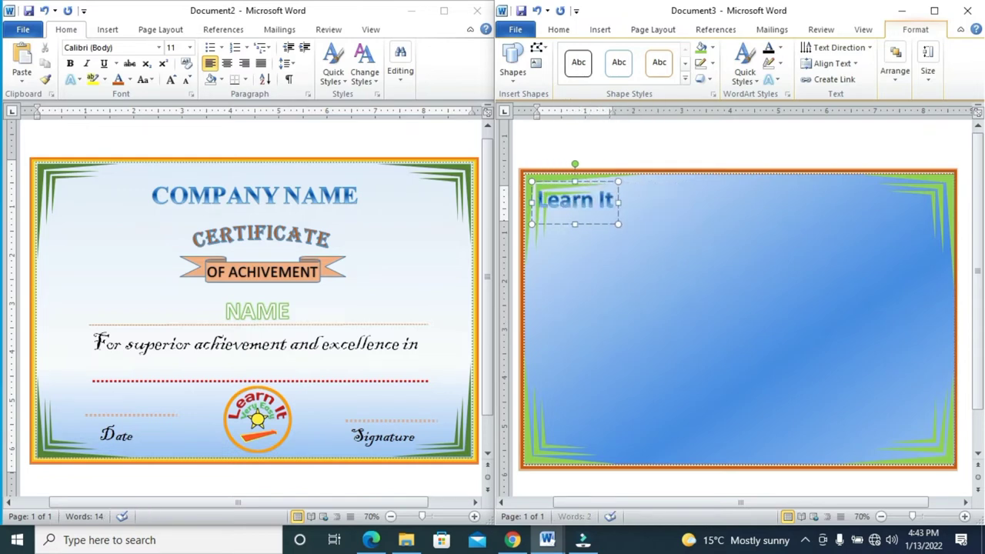
text( Very Easy)
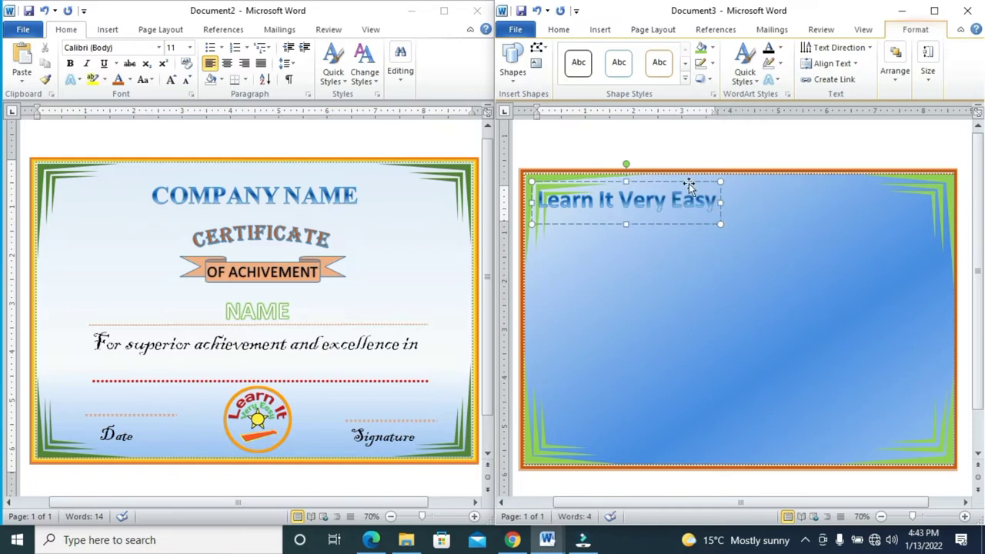
- Enlarge the WordArt and centre it along the top of the certificate
drag(689, 186, 805, 187)
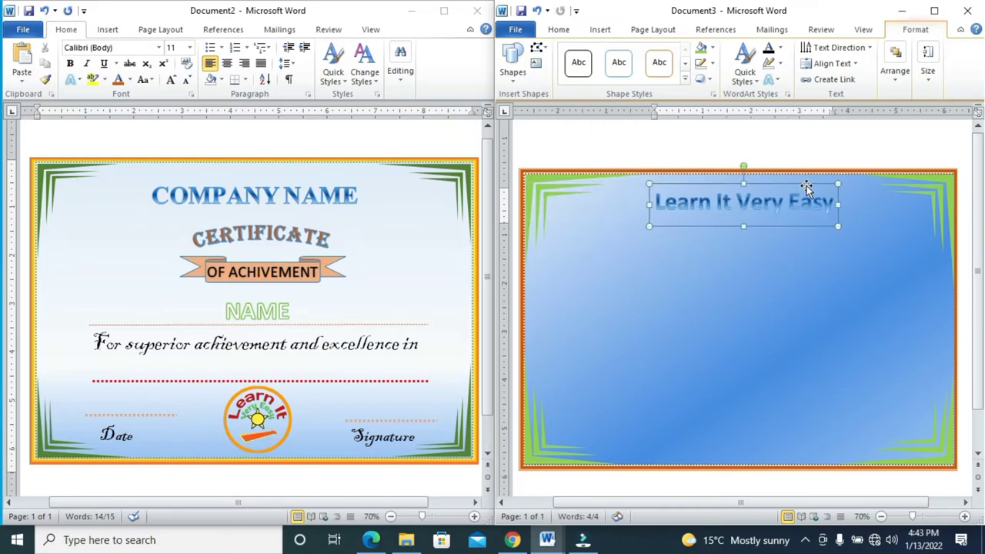
drag(837, 226, 866, 231)
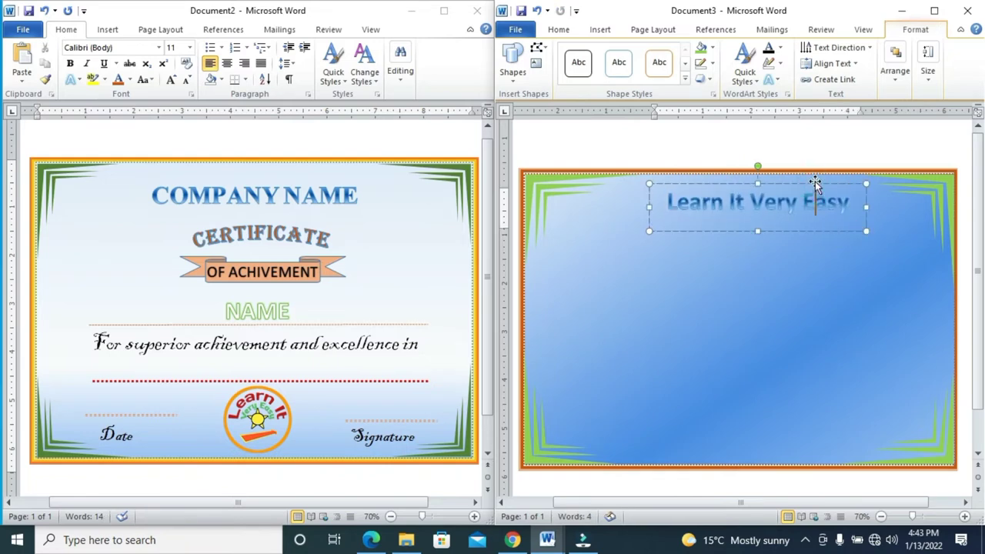
drag(813, 185, 687, 213)
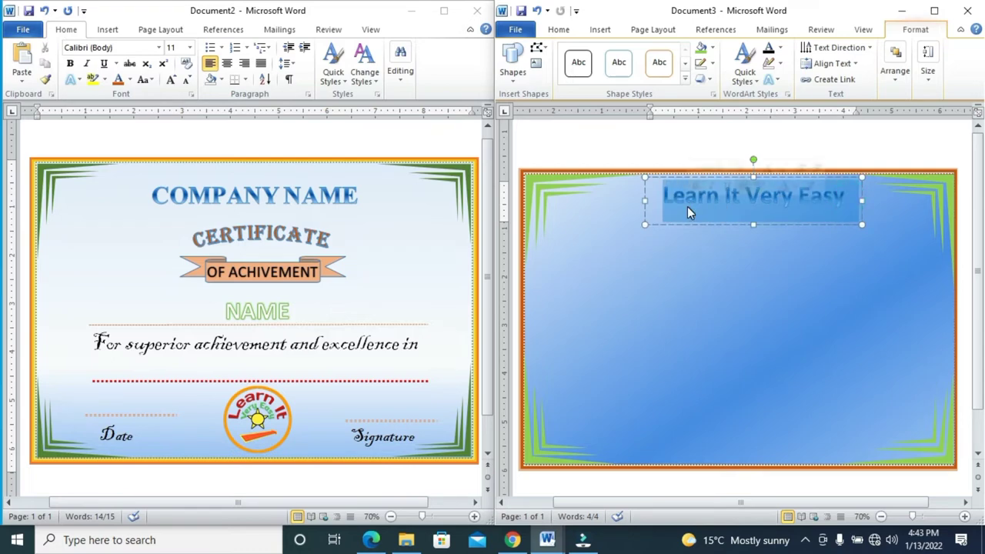
- Set the 'Learn It Very Easy' heading's text fill to red
click(782, 49)
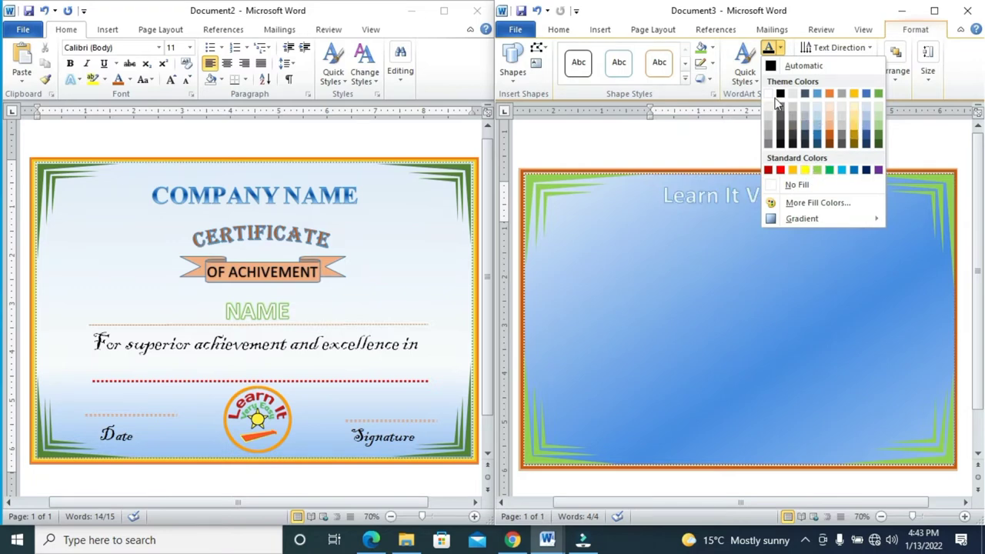
click(781, 170)
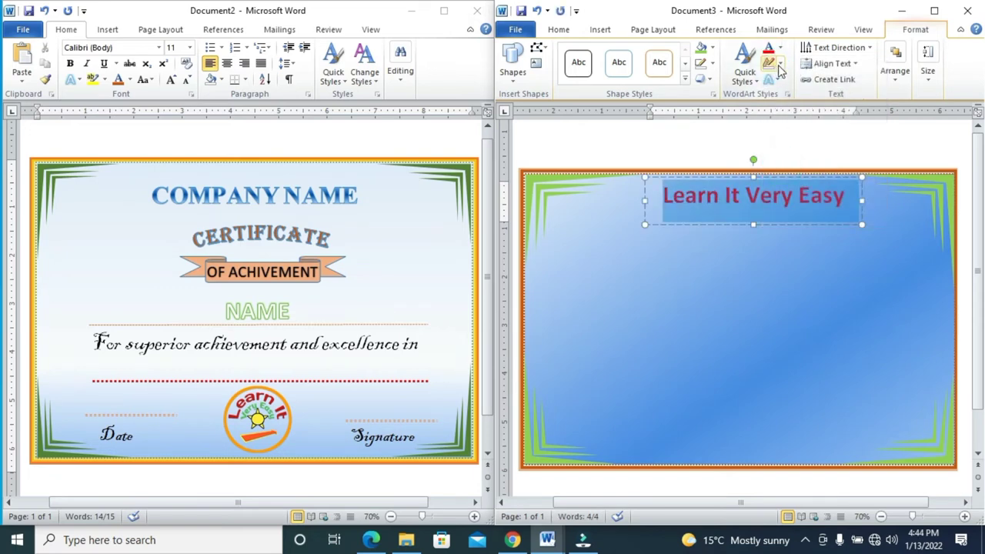
click(767, 270)
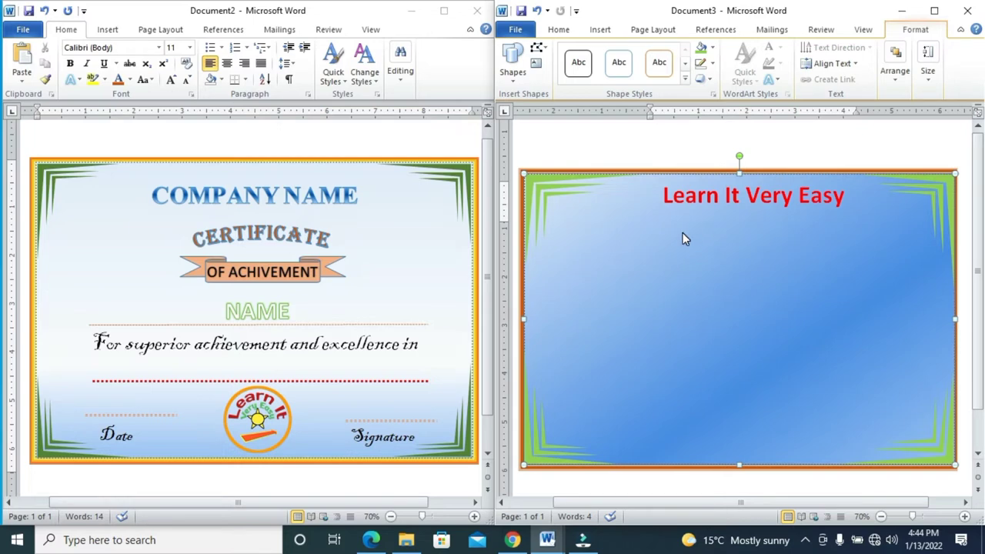
- Copy and paste the whole heading box to make a duplicate
click(702, 197)
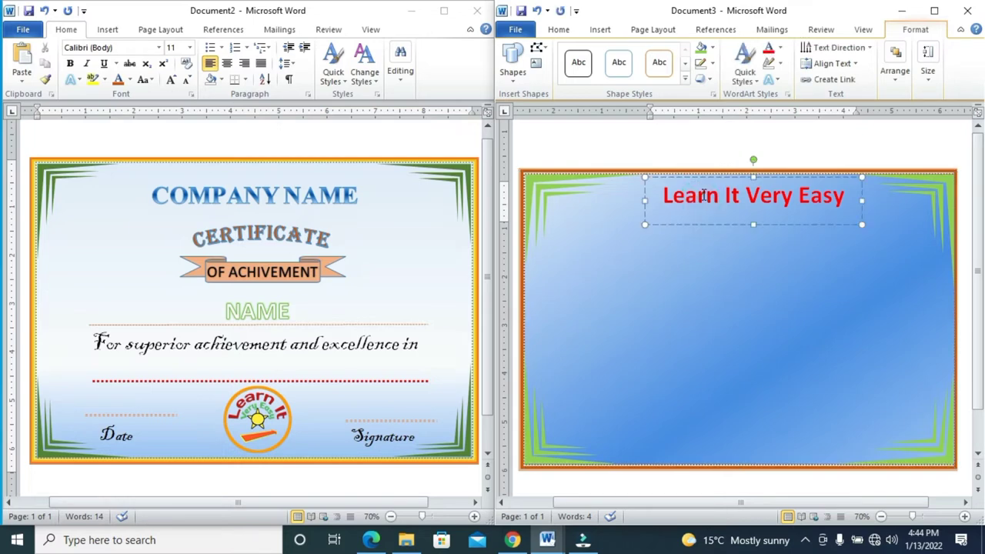
click(827, 176)
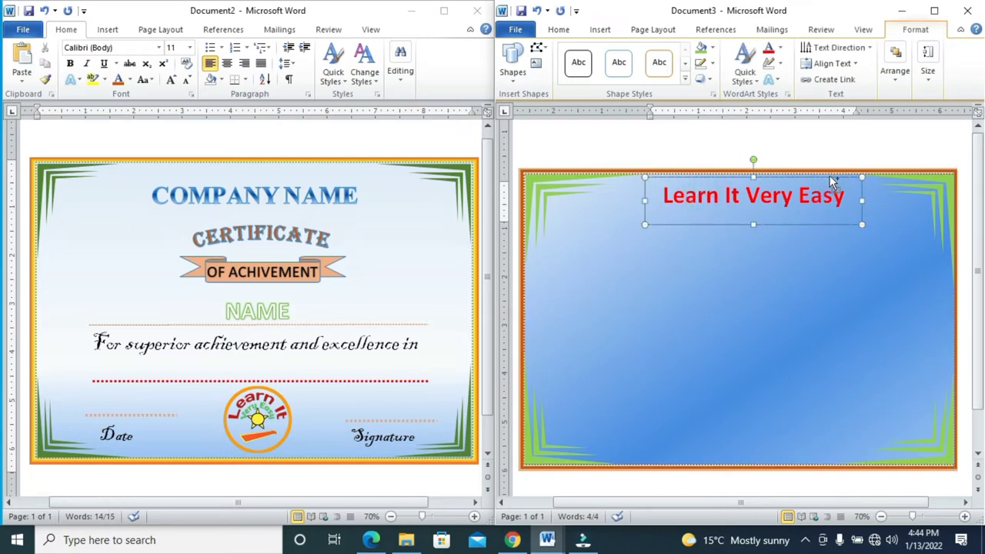
key(ctrl+c)
key(ctrl+v)
- Move the duplicate below the heading and apply the Algerian font to its text
drag(811, 184, 799, 232)
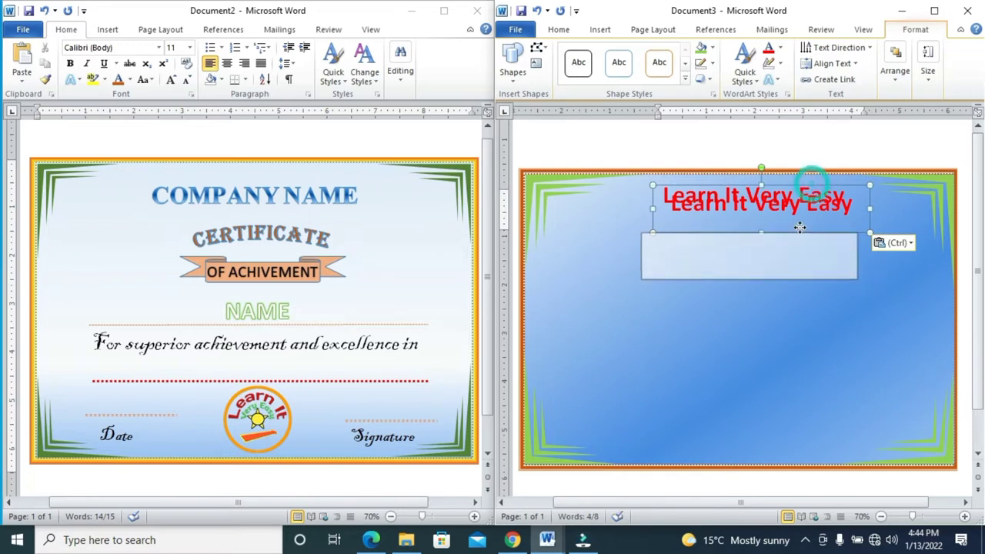
triple_click(811, 246)
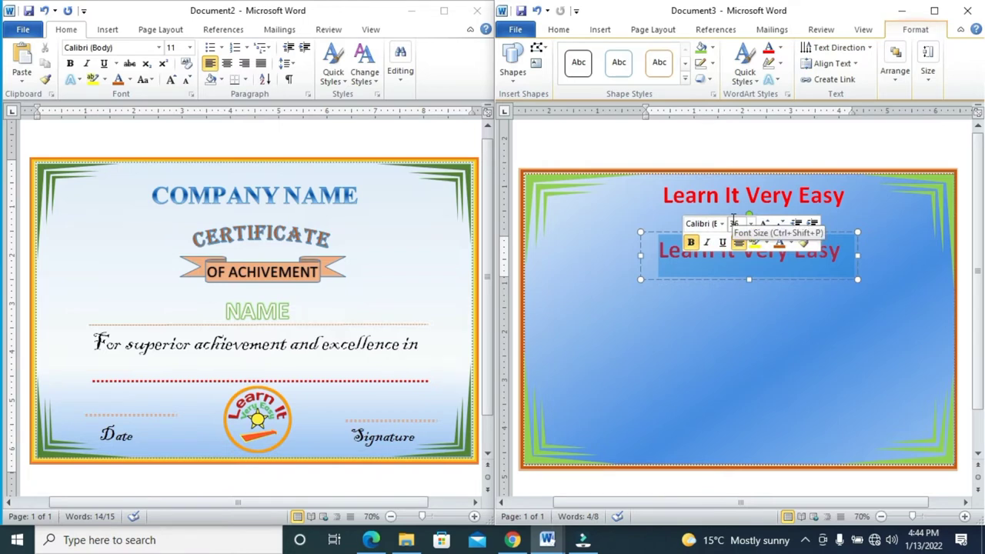
click(721, 225)
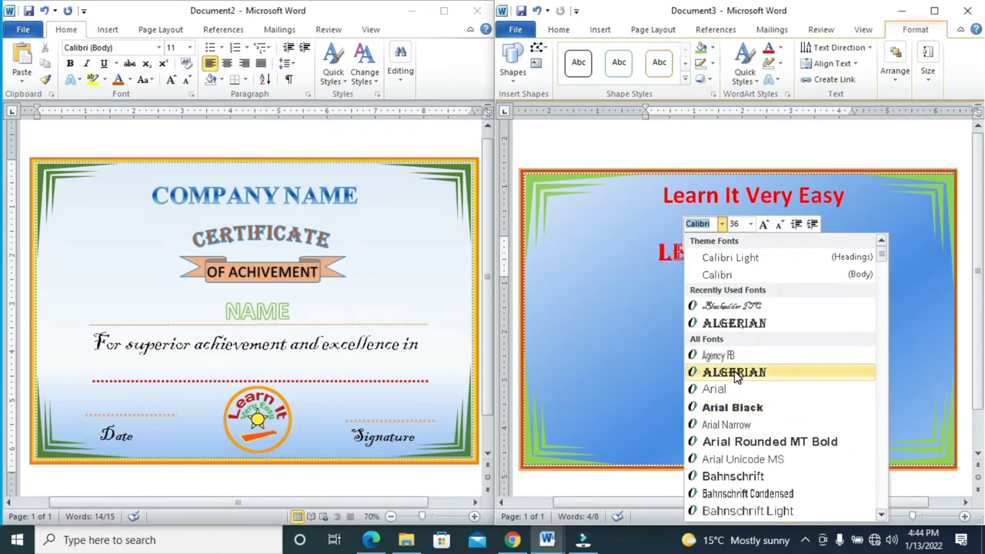
click(757, 327)
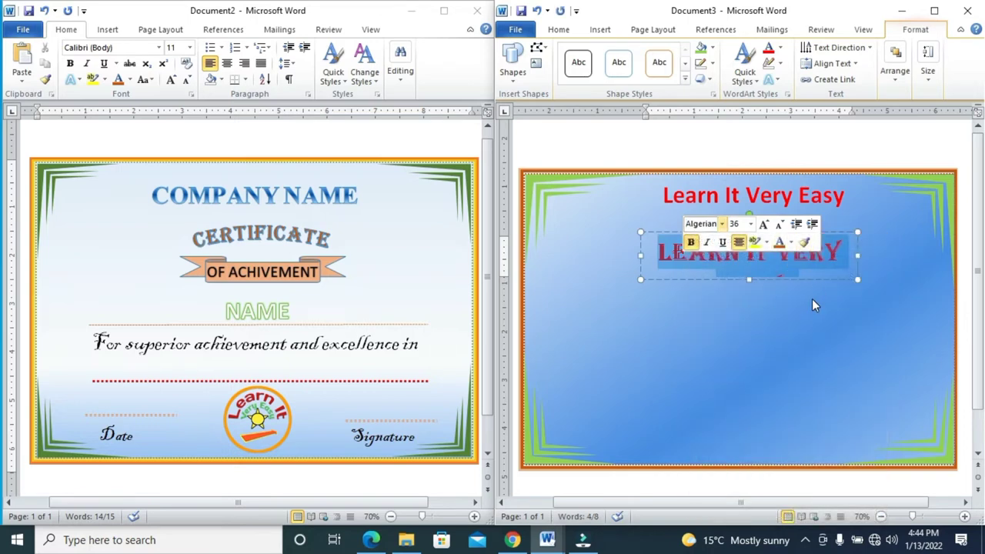
- Replace the duplicate's text with 'CERTIFICATE'
click(810, 265)
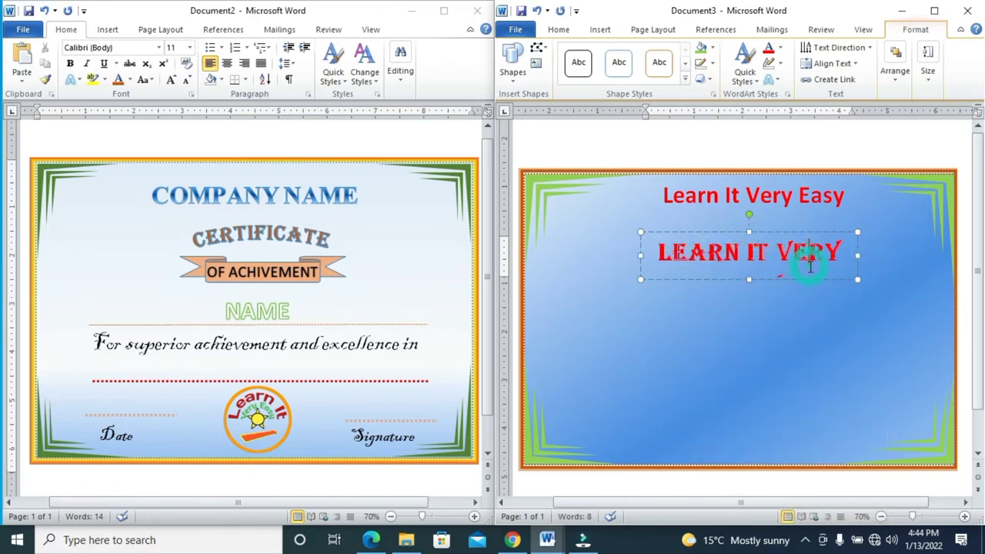
key(End)
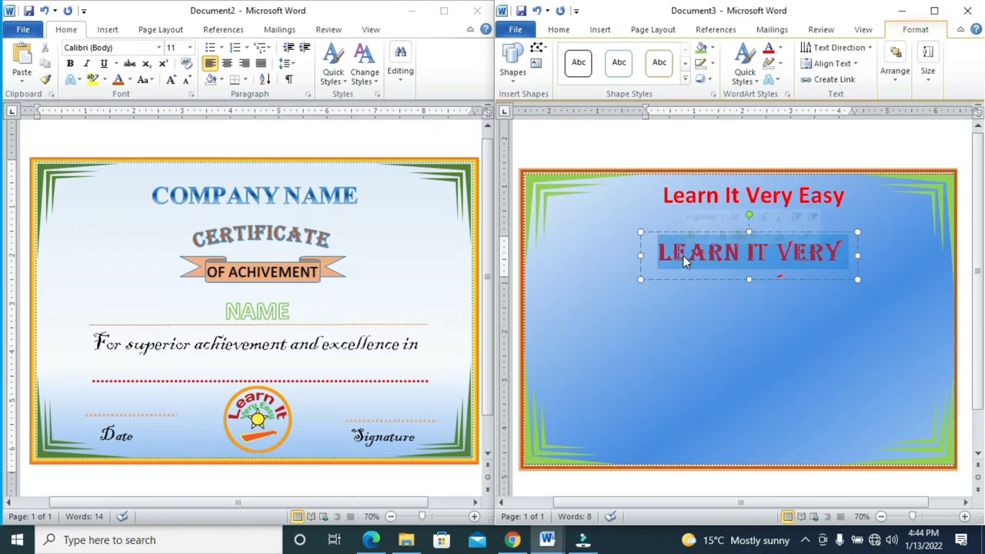
click(681, 254)
key(BackSpace)
key(BackSpace)
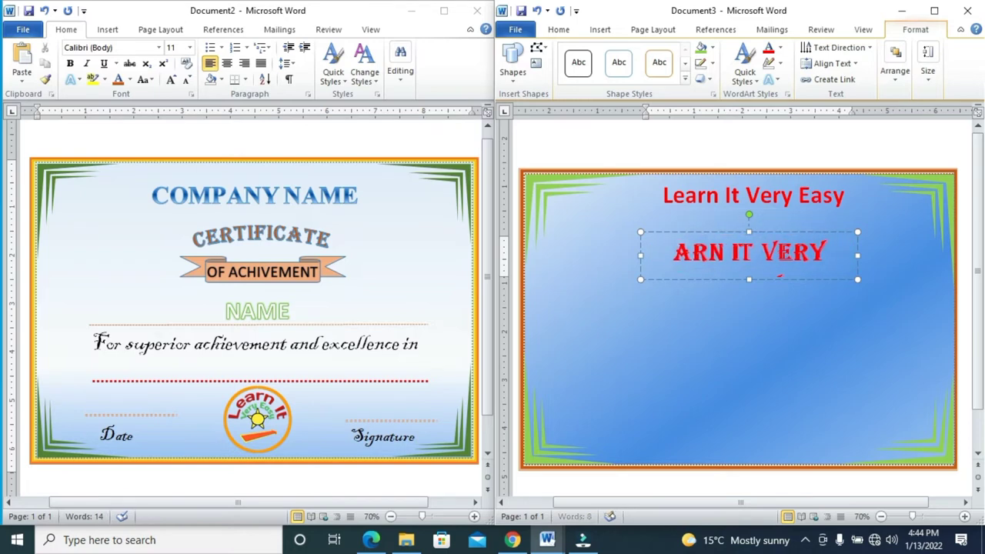
key(Delete)
key(Delete)
key(Delete)
key(Delete)
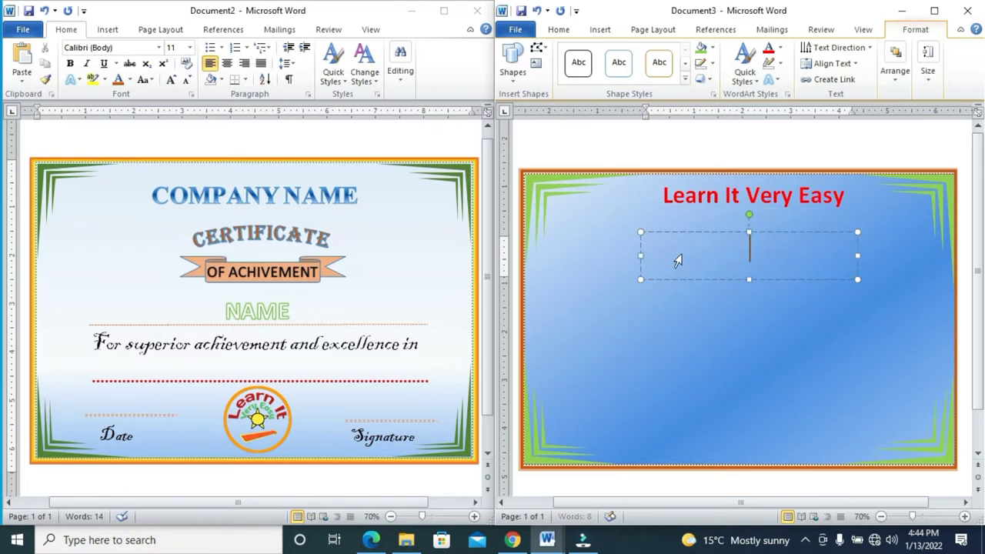
text(CE)
text(RTIFICA)
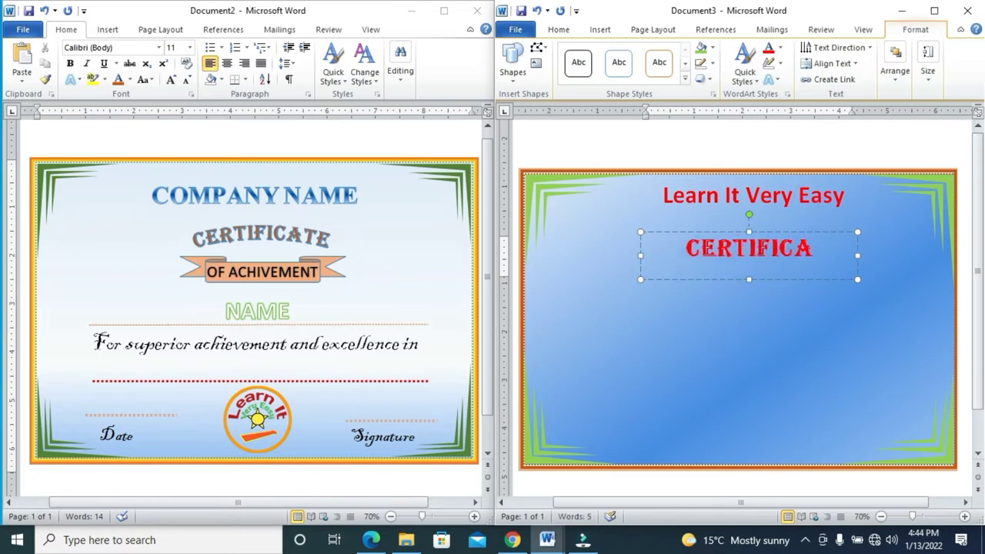
text(TE)
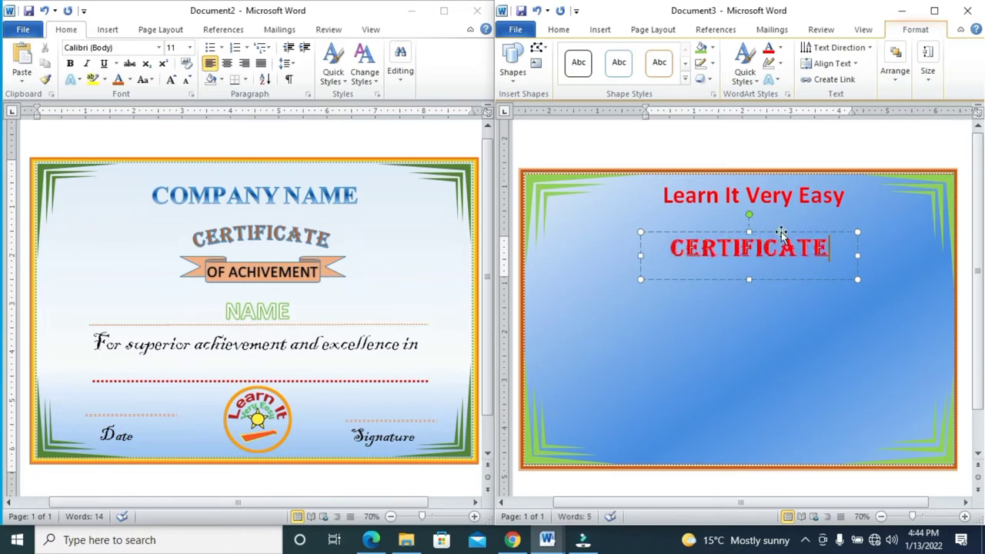
click(780, 232)
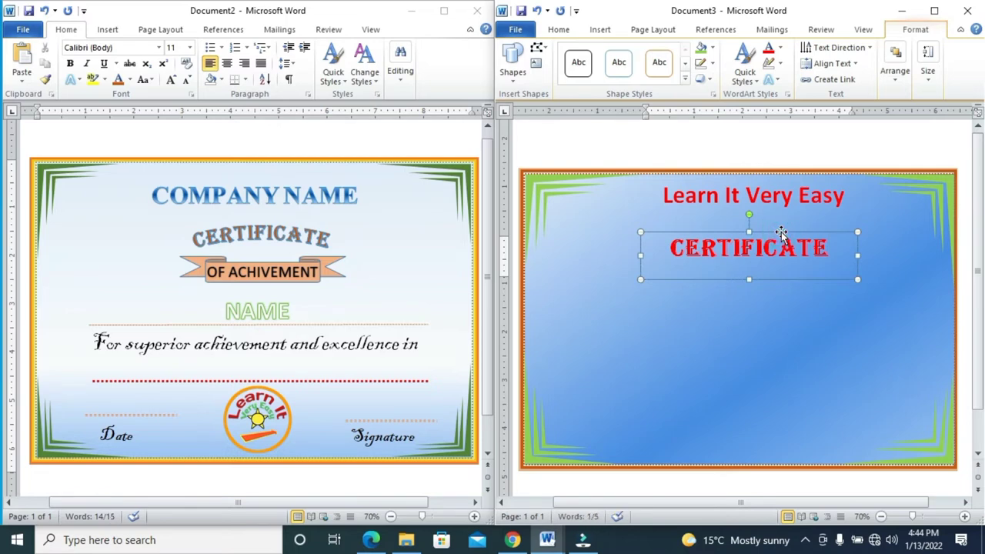
click(865, 49)
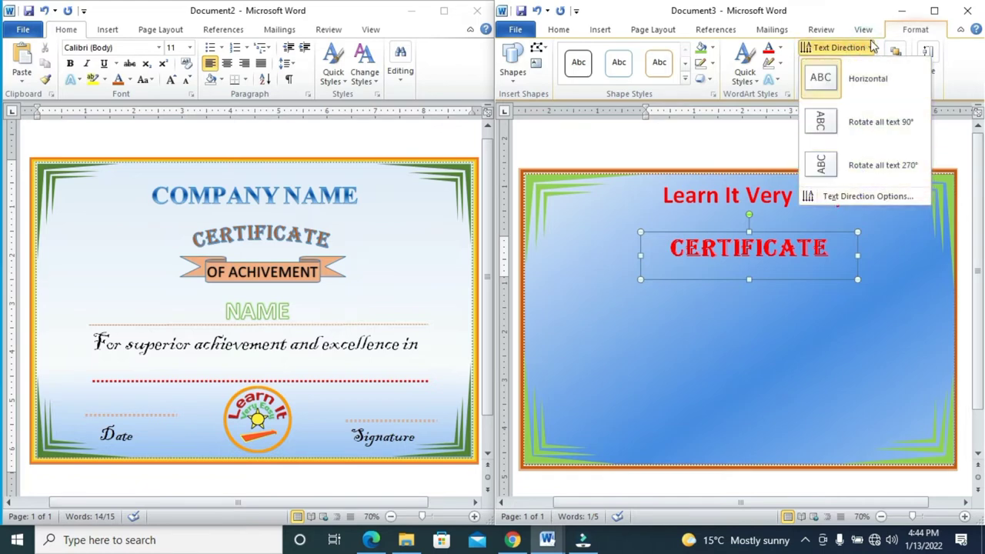
click(933, 11)
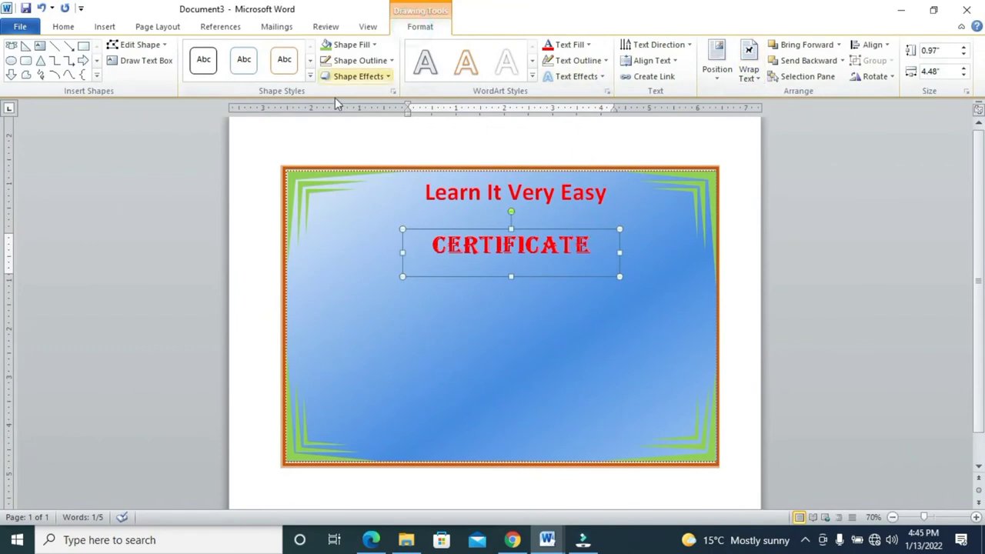
click(389, 77)
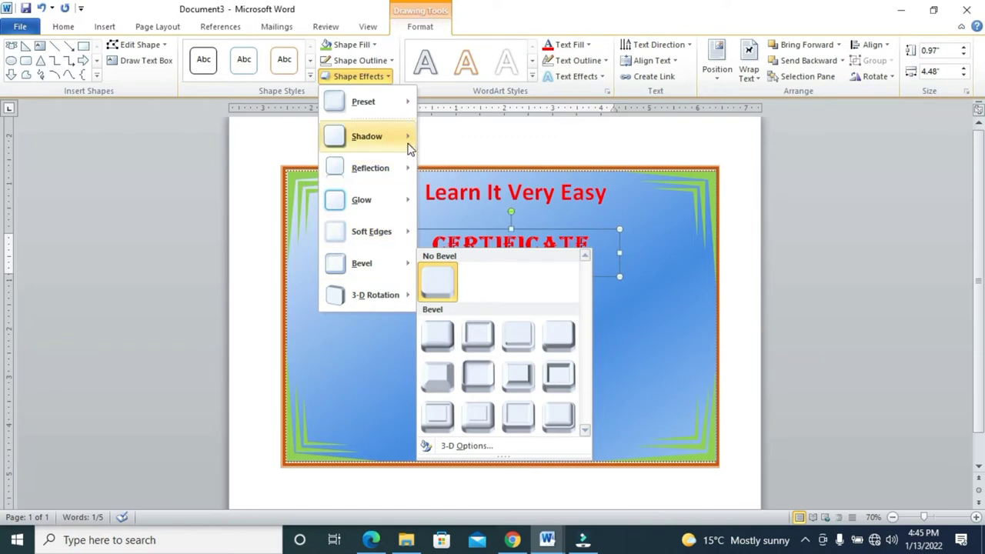
mouse_move(399, 241)
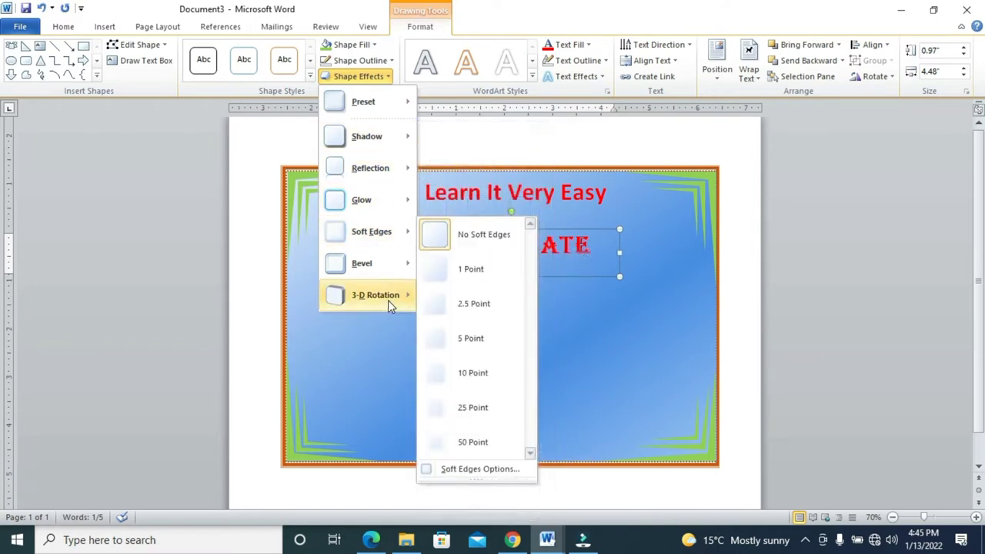
mouse_move(392, 263)
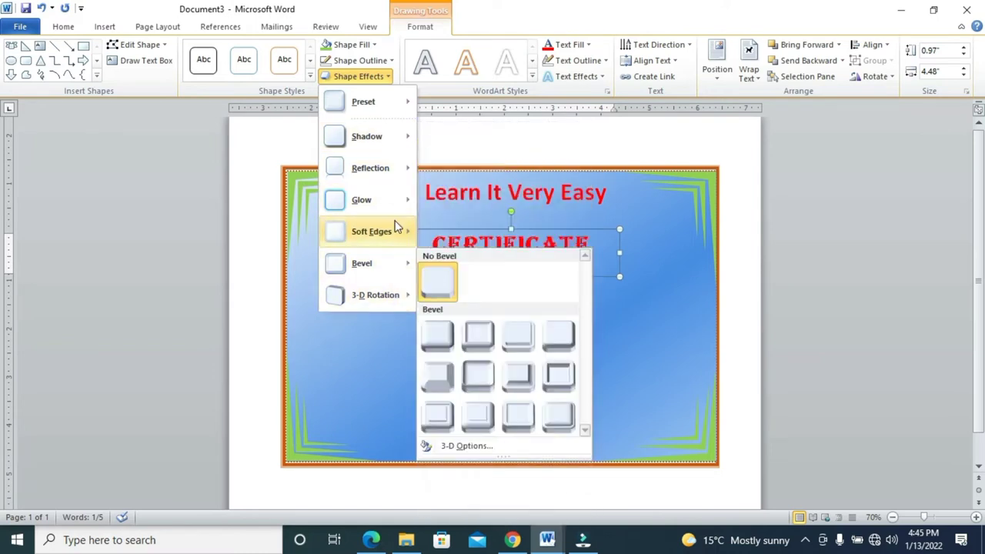
mouse_move(400, 170)
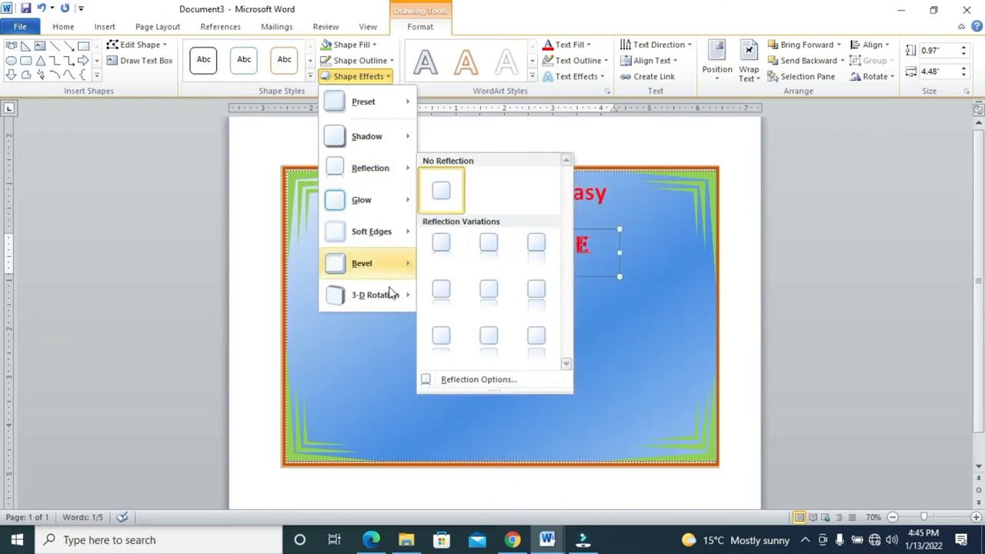
mouse_move(391, 299)
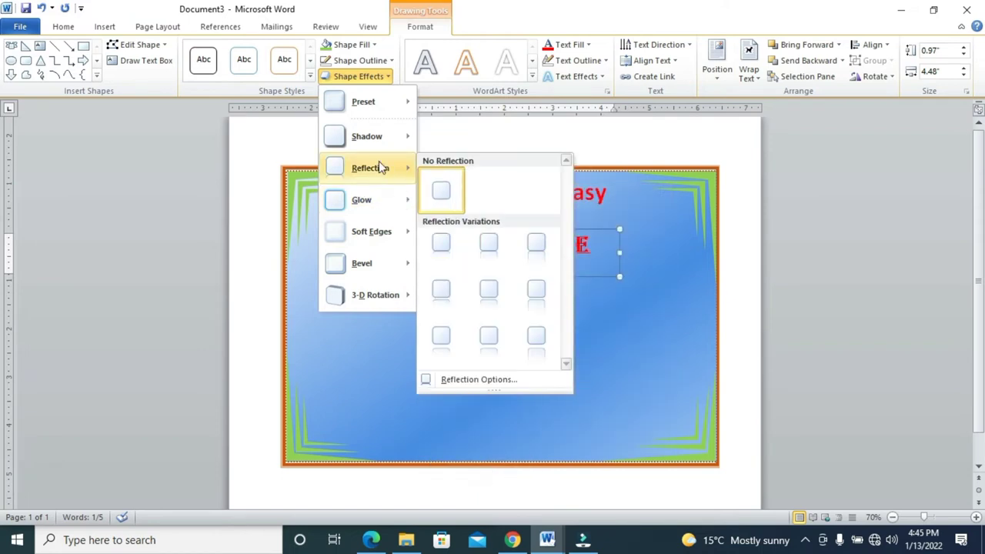
mouse_move(377, 98)
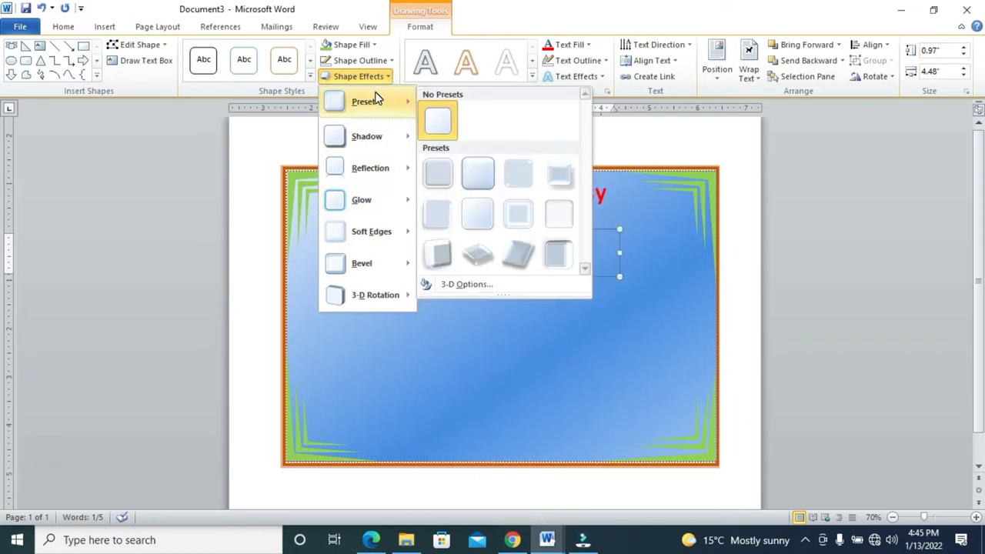
click(875, 76)
click(620, 230)
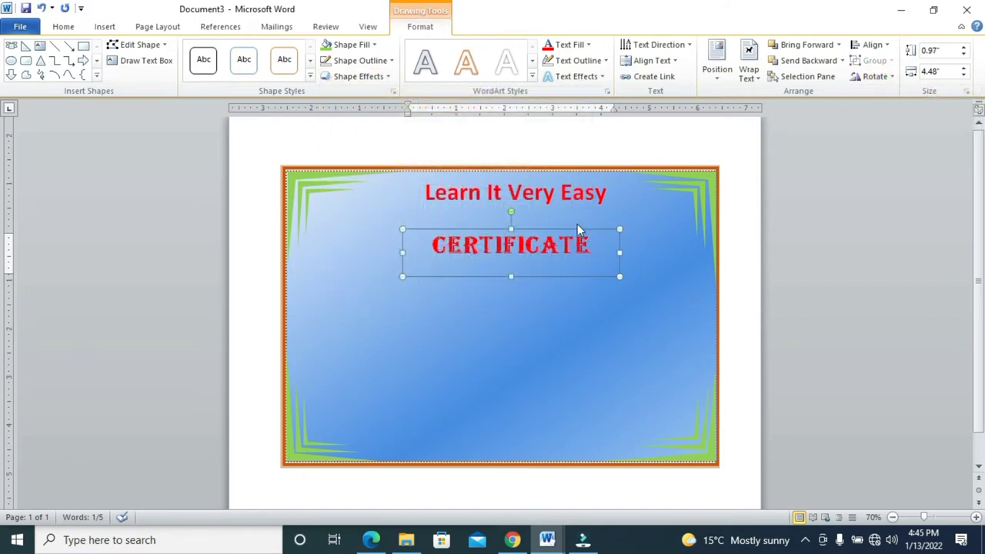
- Bend the CERTIFICATE WordArt into an Arch Up transform
click(602, 78)
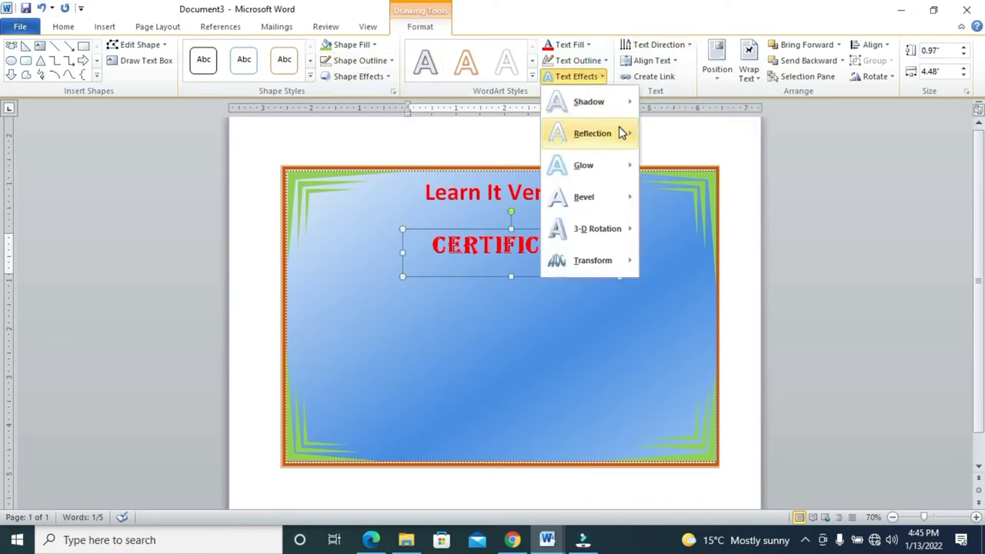
mouse_move(615, 261)
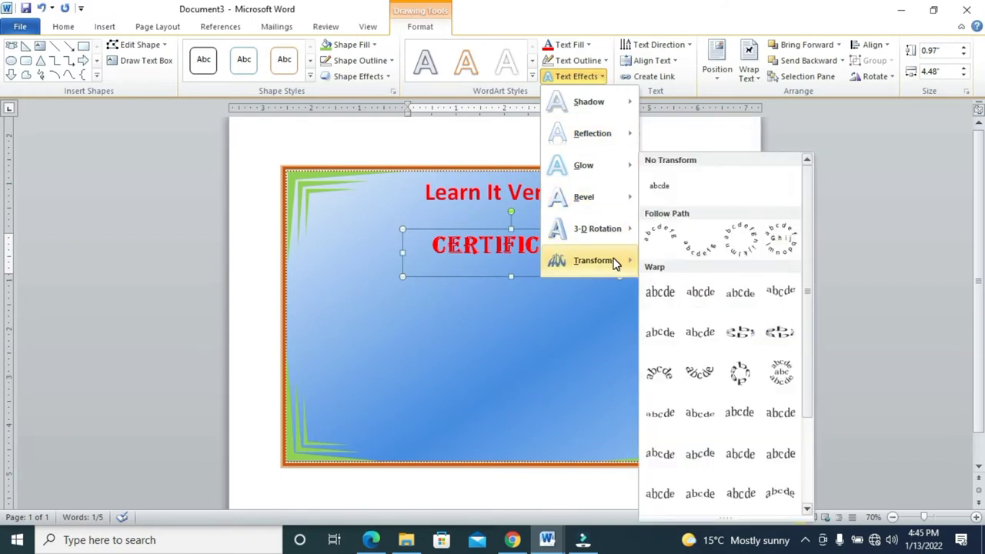
click(659, 240)
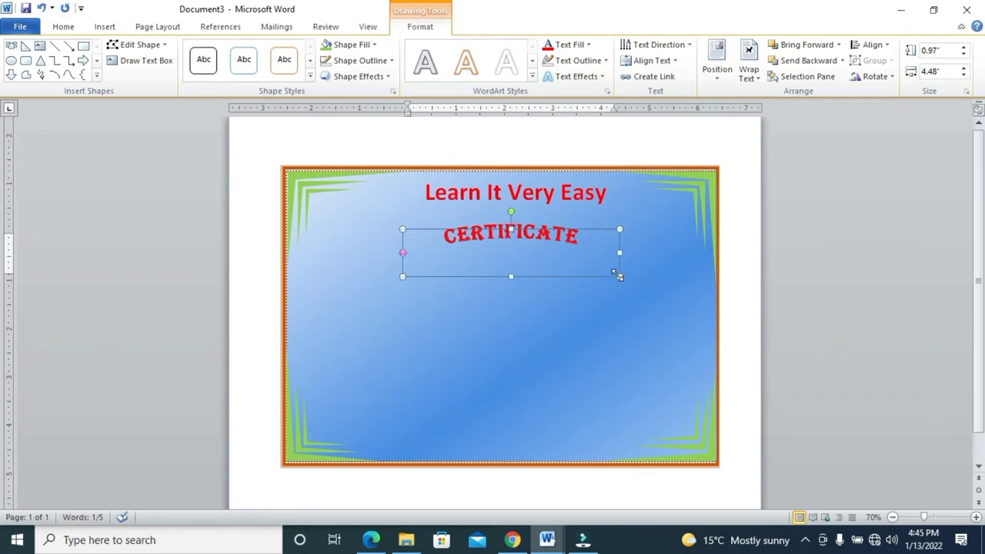
- Enlarge the CERTIFICATE box, nudge it under the heading, and restore the window size
drag(618, 275, 648, 294)
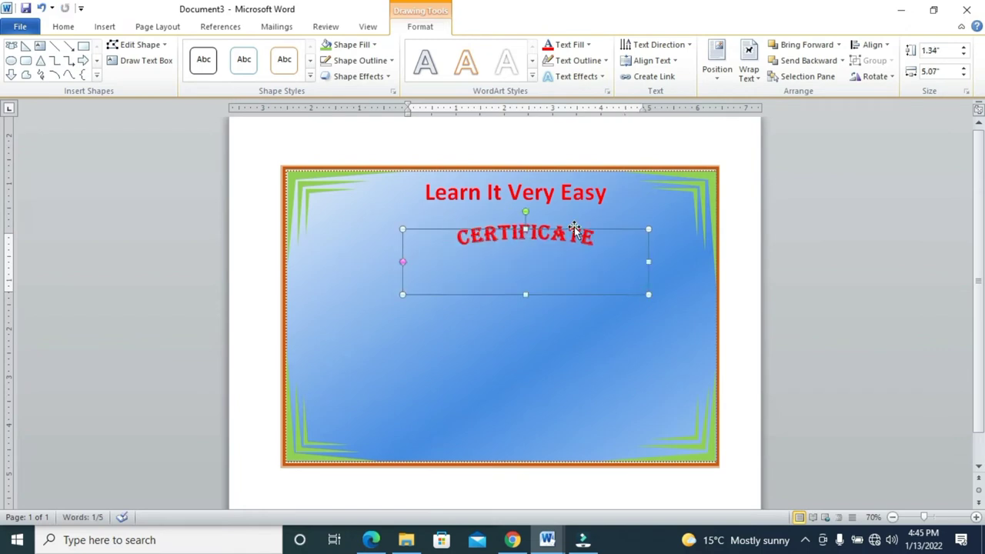
key(Left)
key(Left)
key(Left)
key(Left)
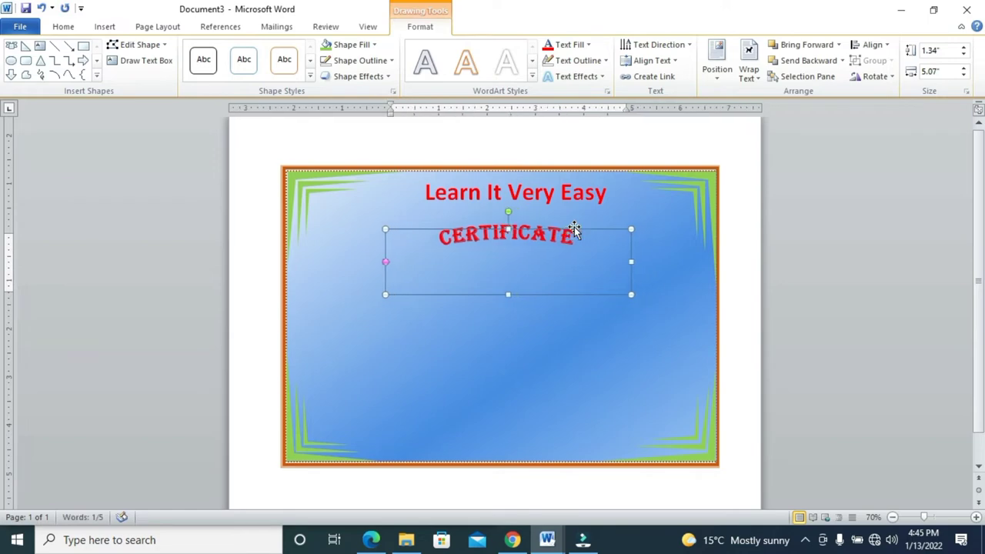
key(Up)
key(Right)
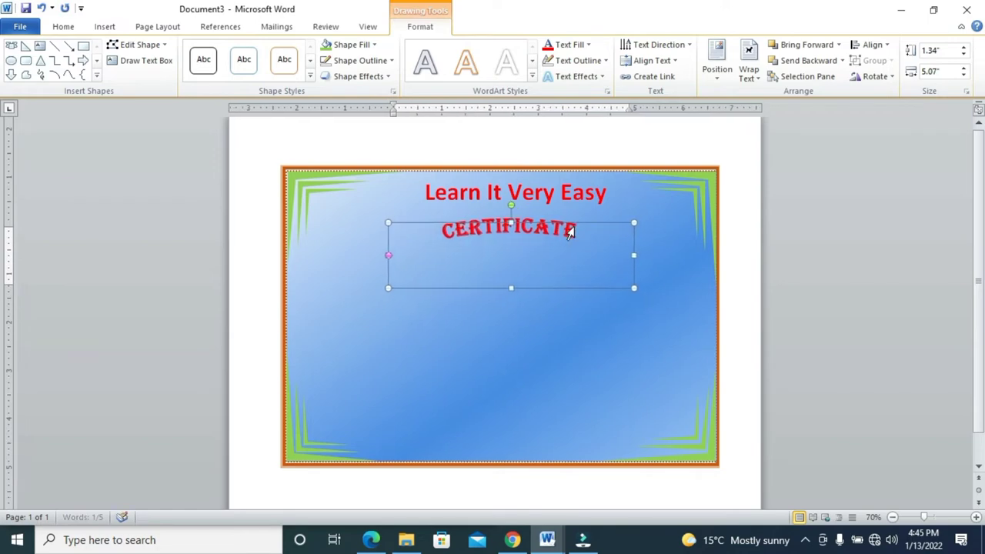
click(933, 9)
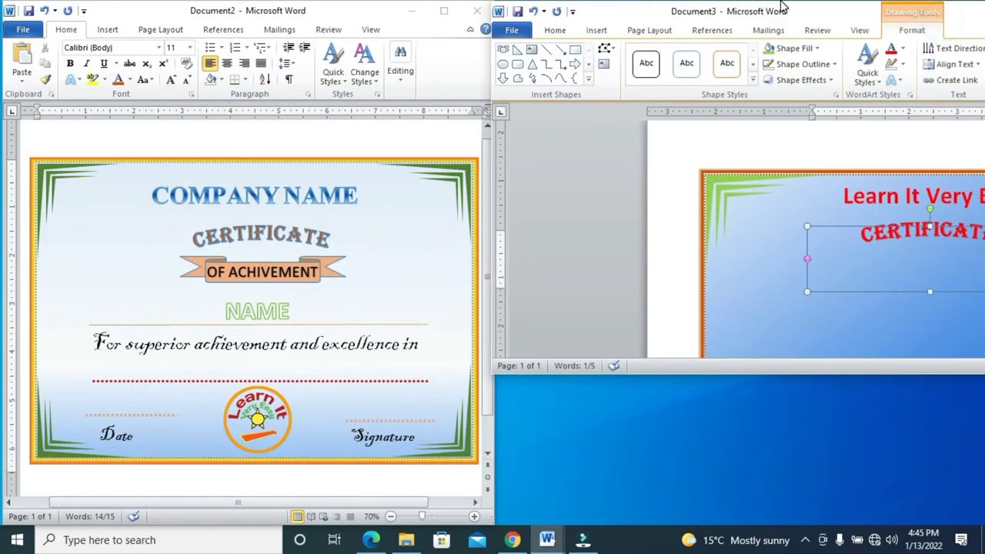
- Dock the Document3 window at the right beside the sample, stretched to full height
drag(780, 15, 956, 17)
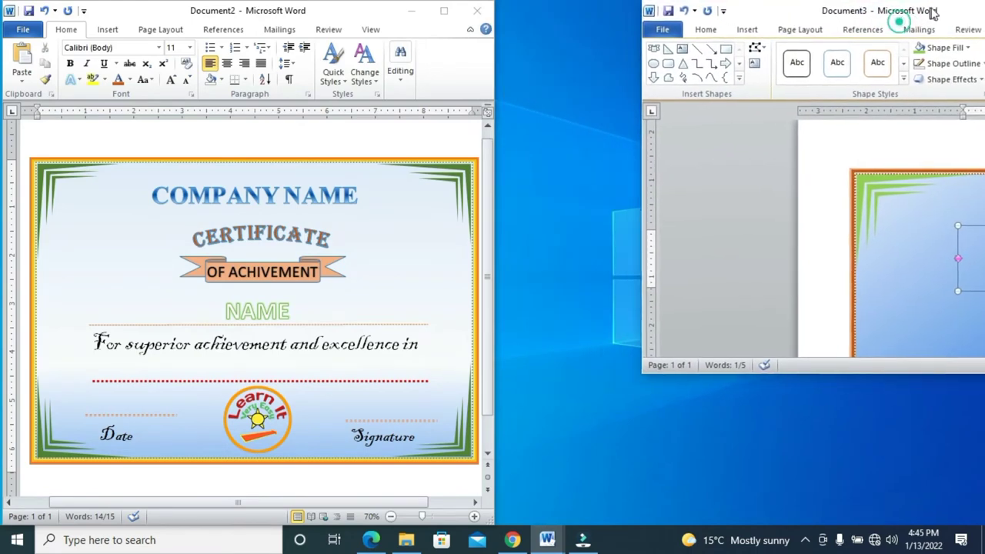
drag(835, 23, 983, 2)
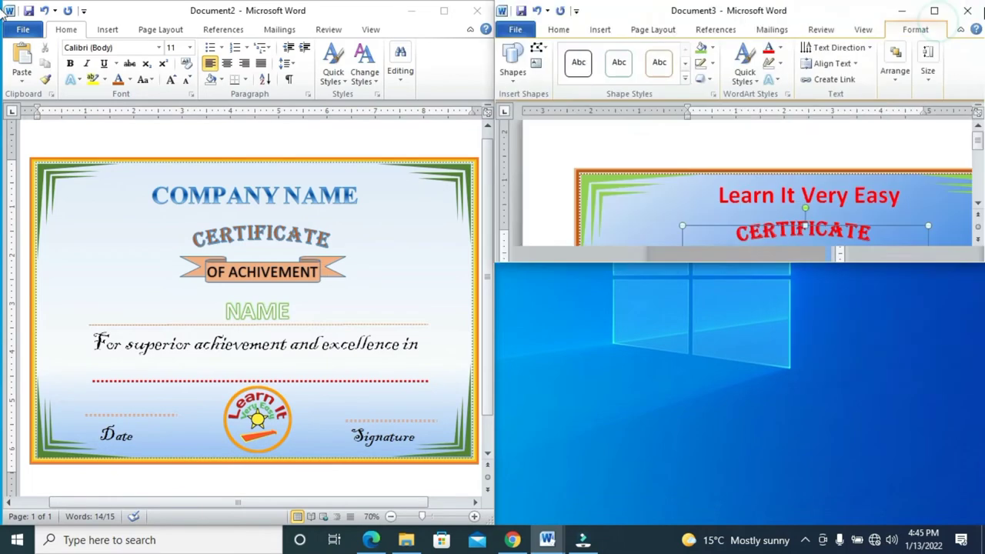
click(832, 262)
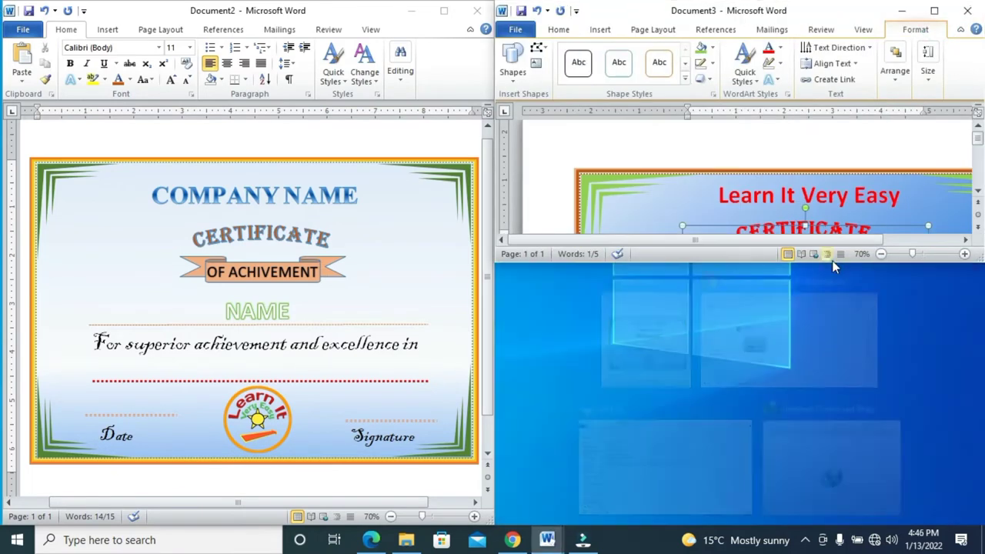
drag(838, 266, 863, 519)
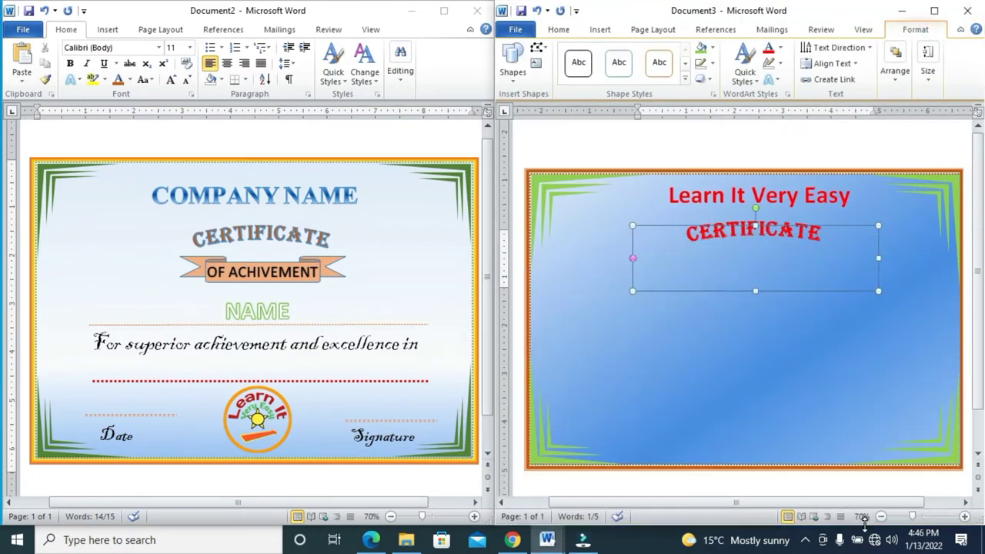
- Fill the arched CERTIFICATE text with Yellow from Standard Colors
triple_click(819, 243)
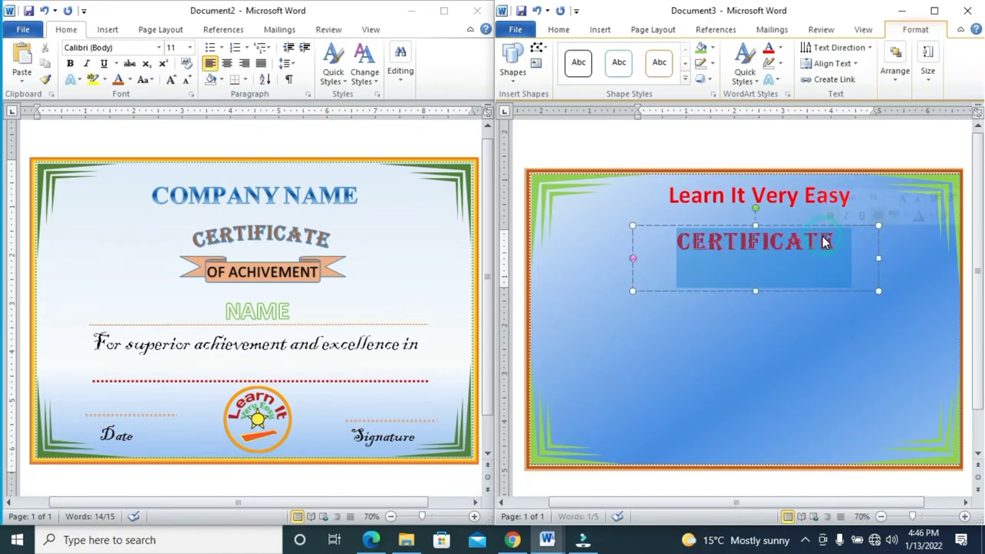
click(780, 48)
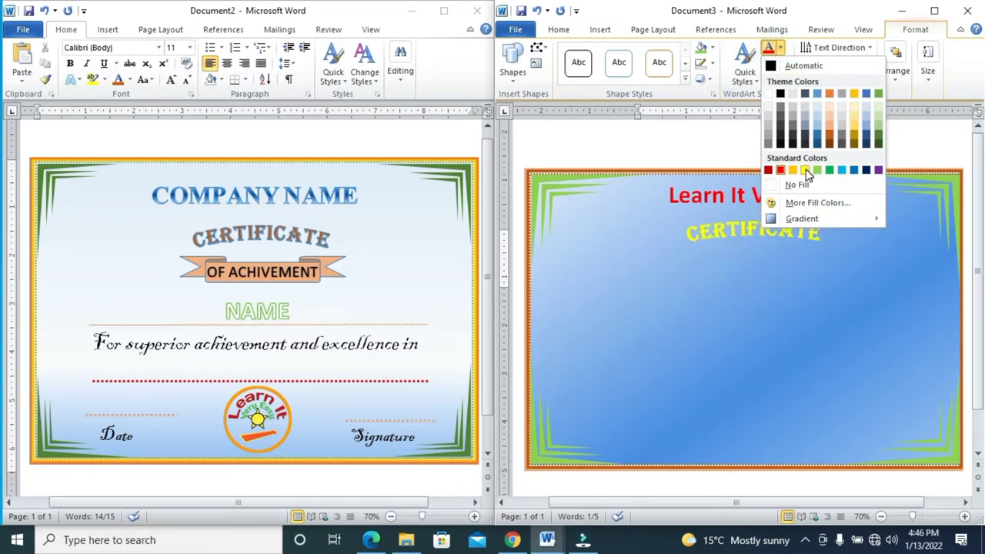
click(816, 170)
click(801, 351)
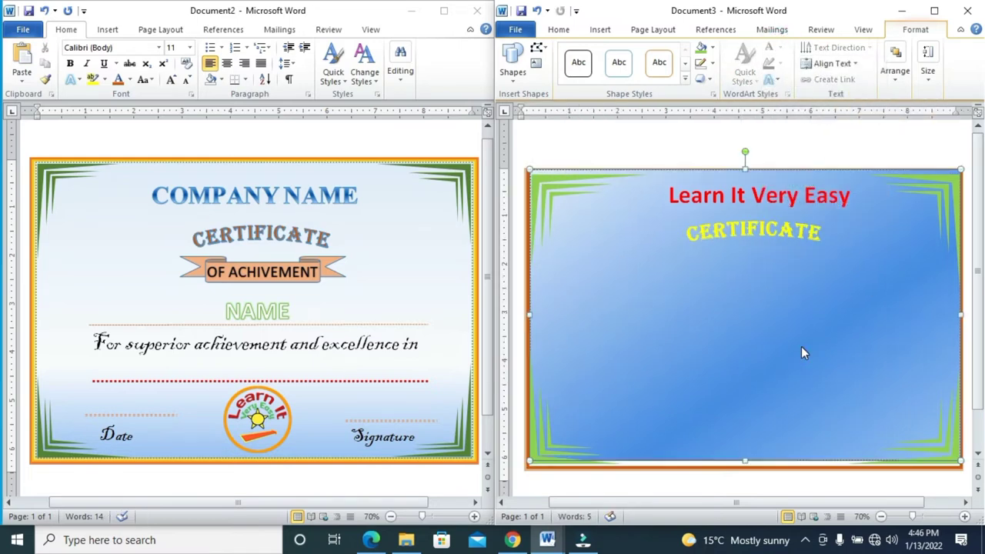
- Compare with the reference certificate and recheck the yellow CERTIFICATE WordArt
click(315, 277)
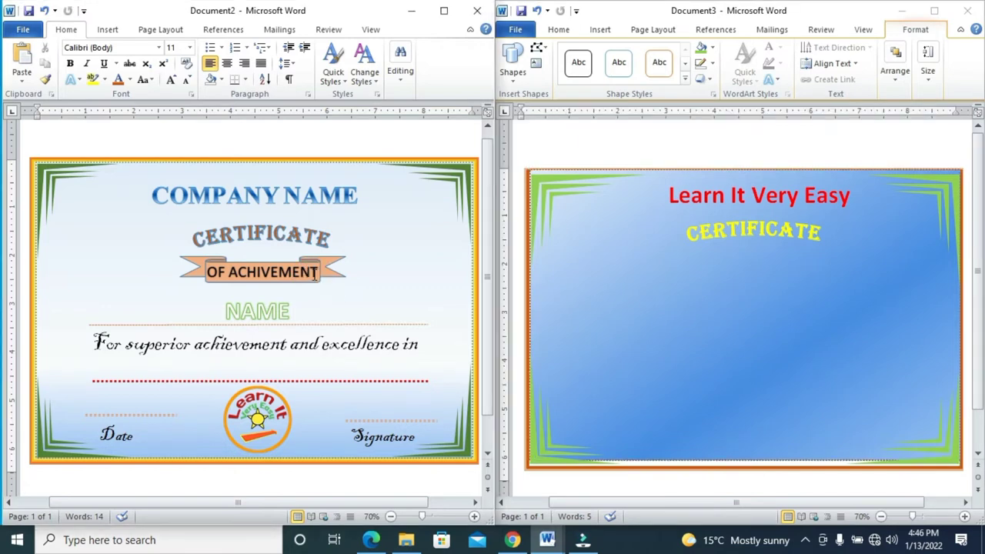
click(736, 295)
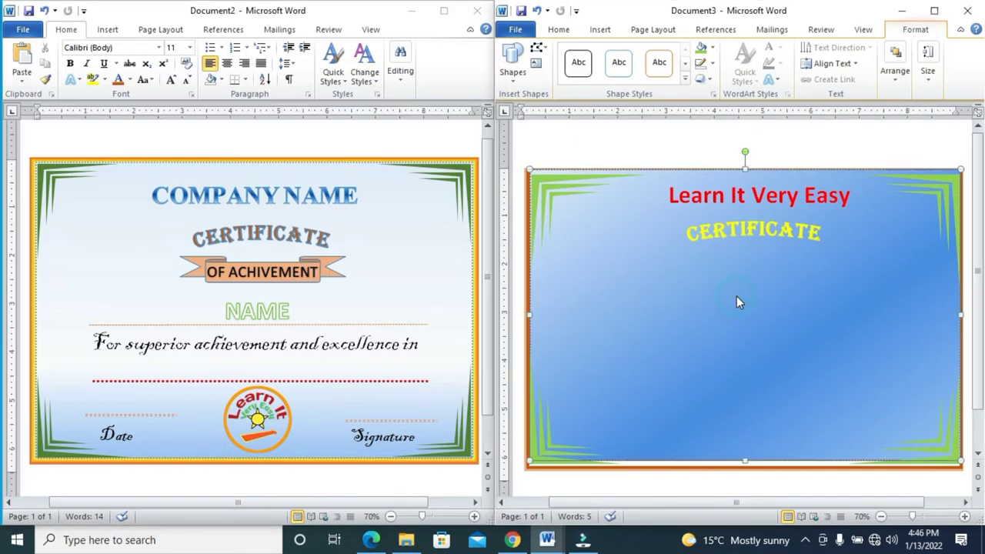
click(703, 150)
click(706, 217)
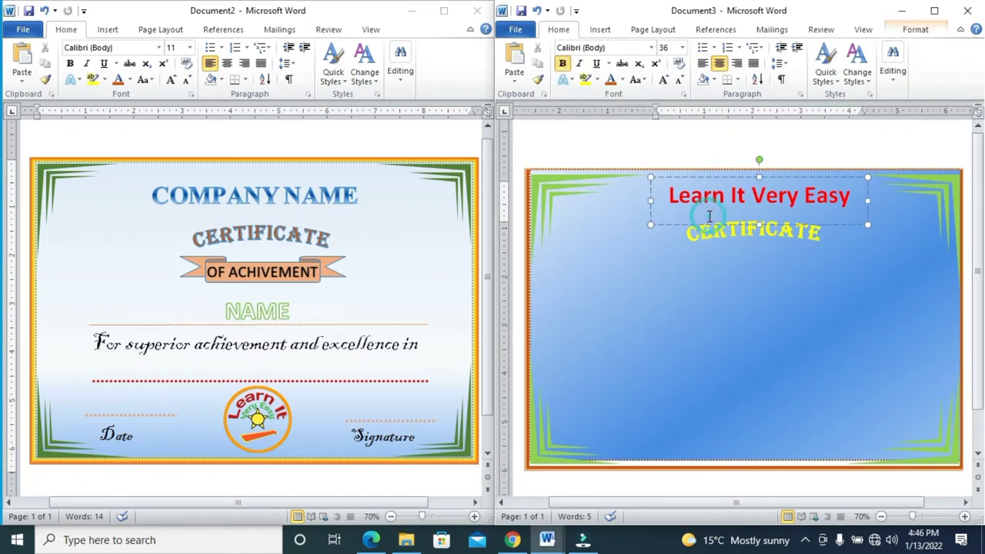
click(725, 247)
double_click(734, 259)
click(728, 315)
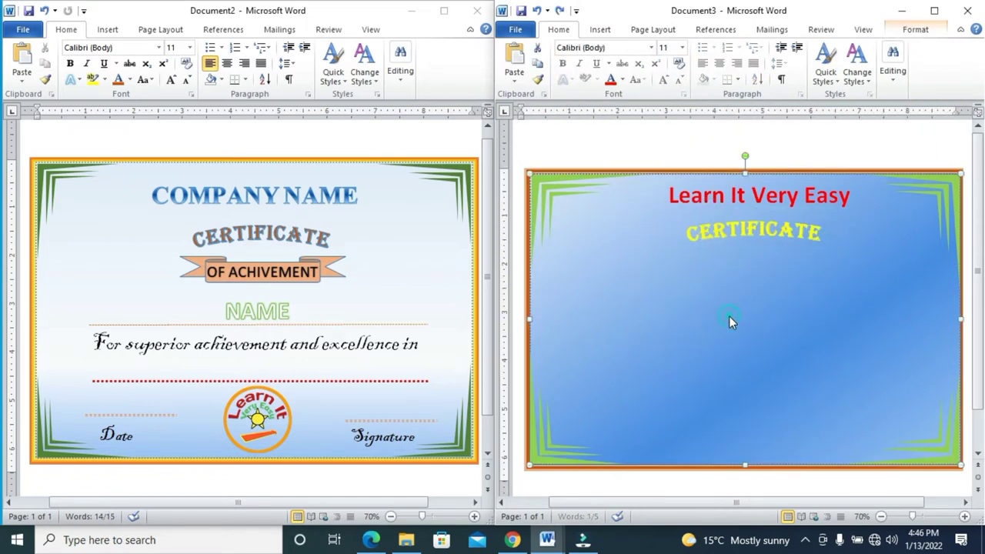
- Draw a ribbon banner shape below CERTIFICATE
click(600, 29)
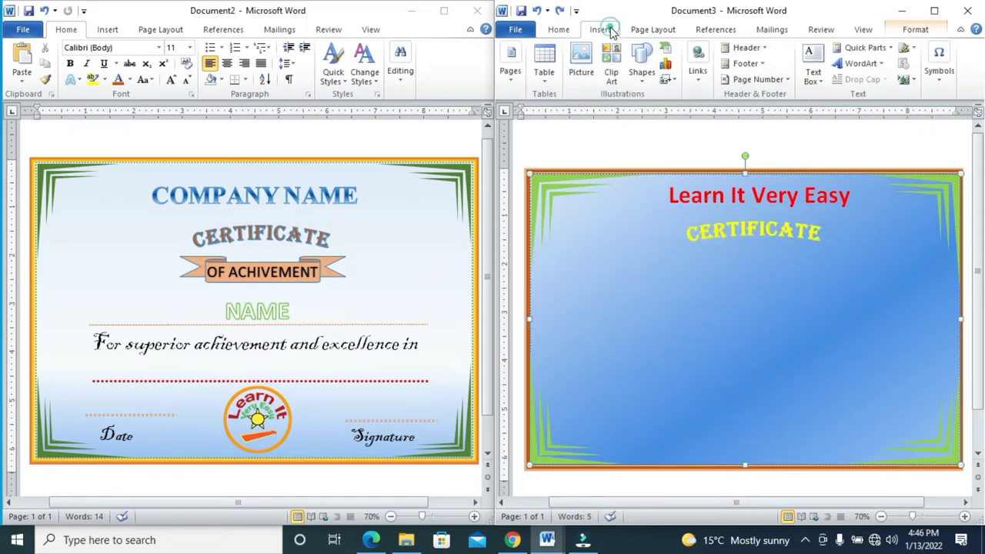
click(641, 77)
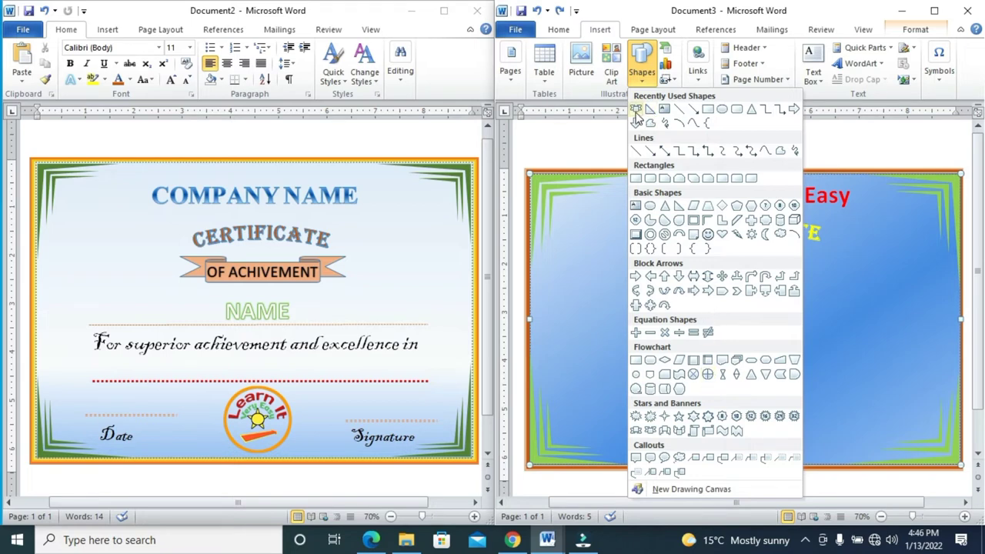
click(646, 433)
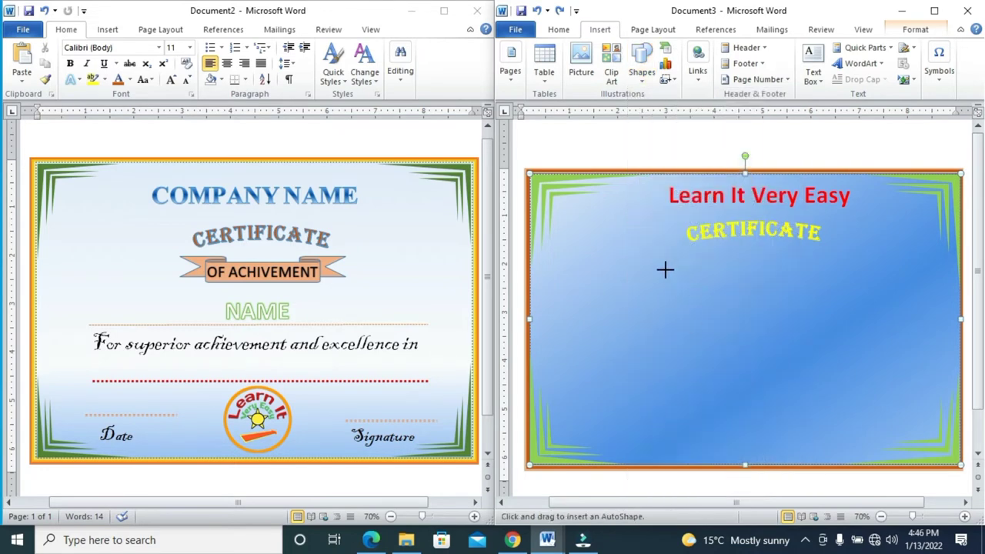
mouse_move(664, 270)
mouse_down()
mouse_move(793, 317)
mouse_move(871, 323)
mouse_up()
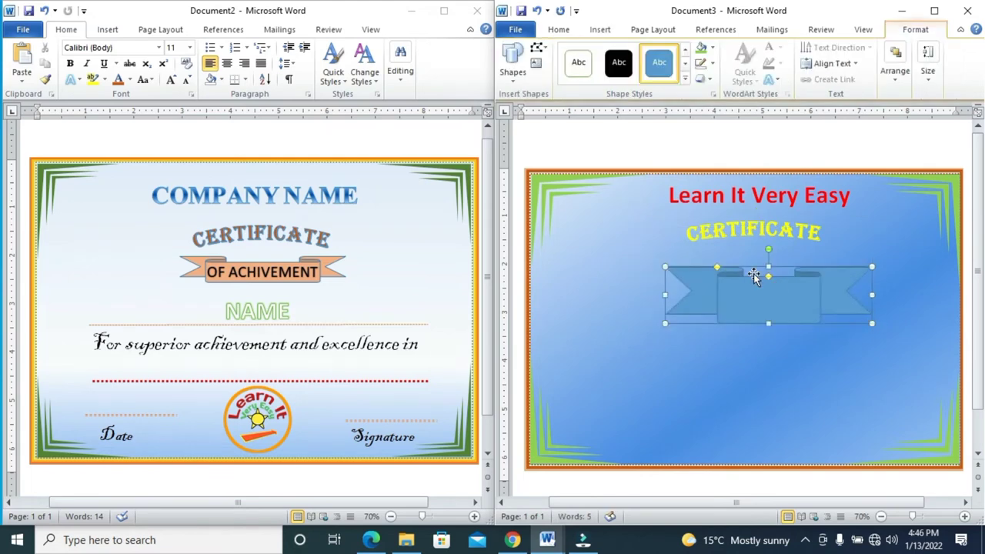
- Reshape the ribbon into a slimmer banner and move it just below CERTIFICATE
drag(768, 277, 769, 293)
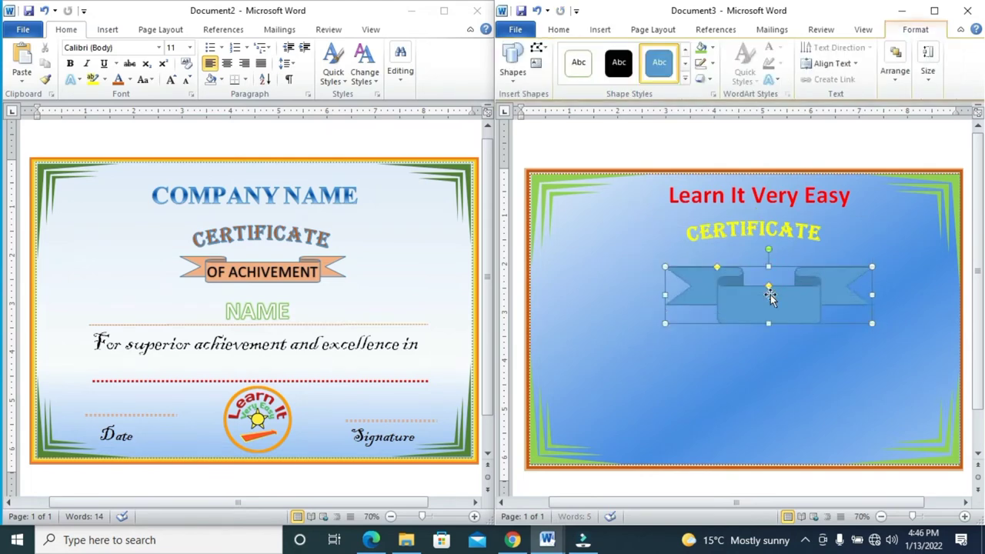
drag(717, 267, 697, 269)
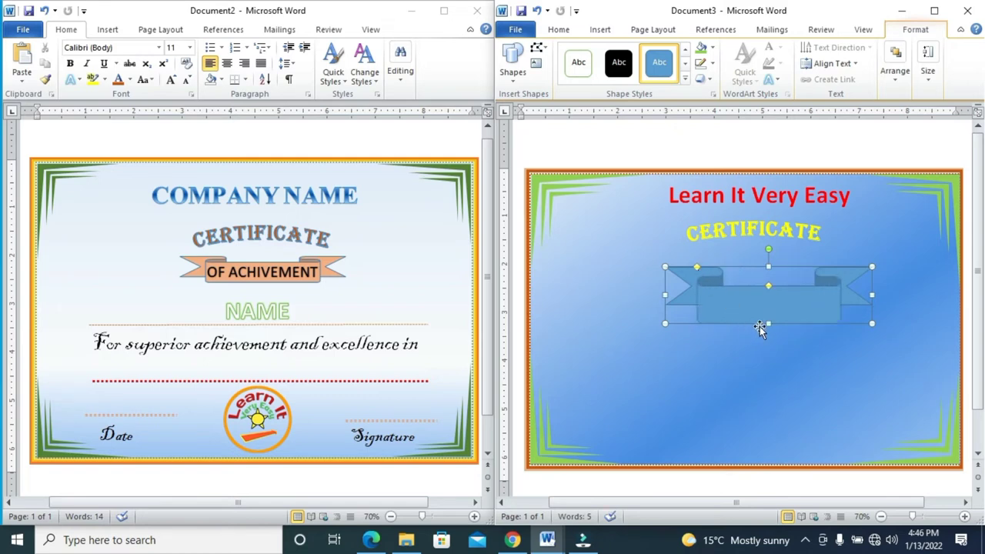
drag(768, 323, 768, 290)
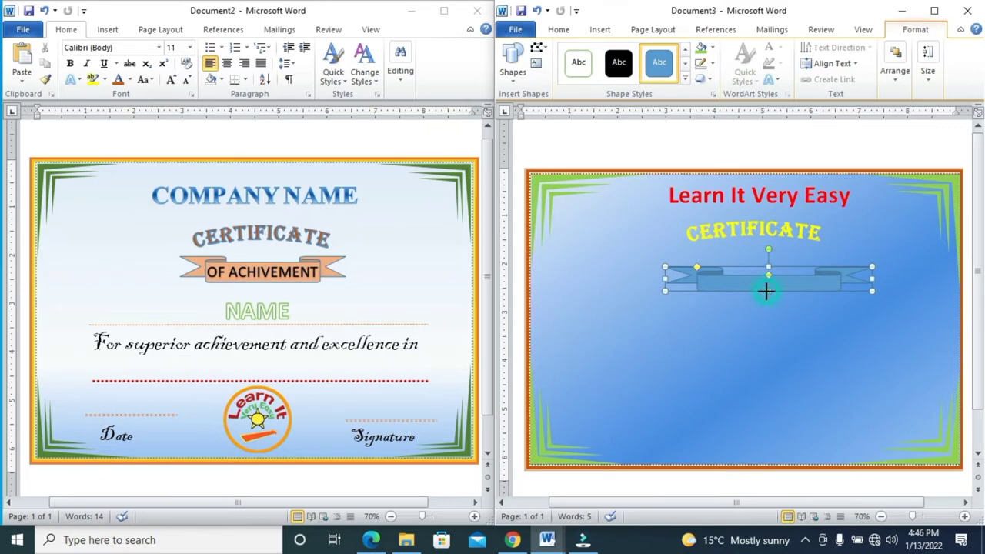
drag(766, 290, 776, 305)
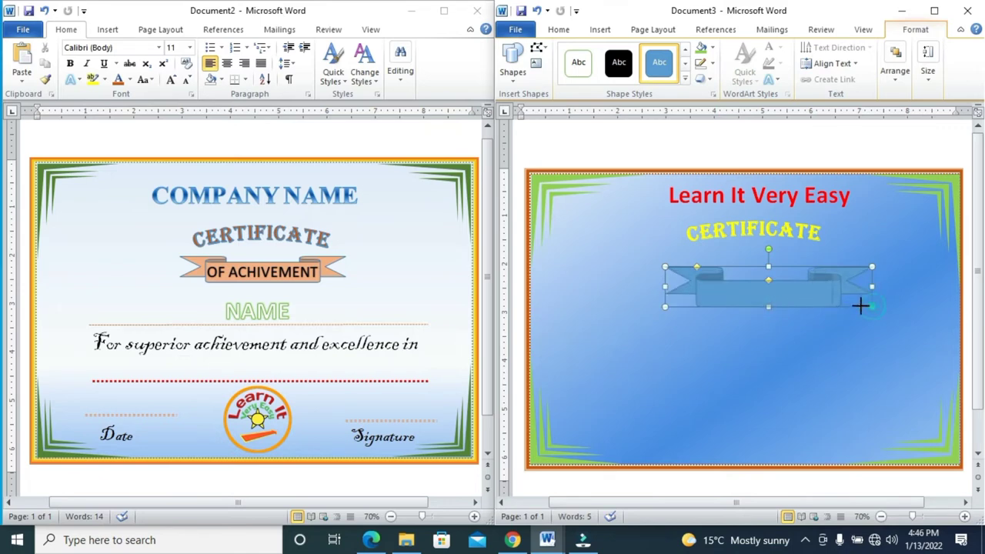
drag(860, 307, 843, 292)
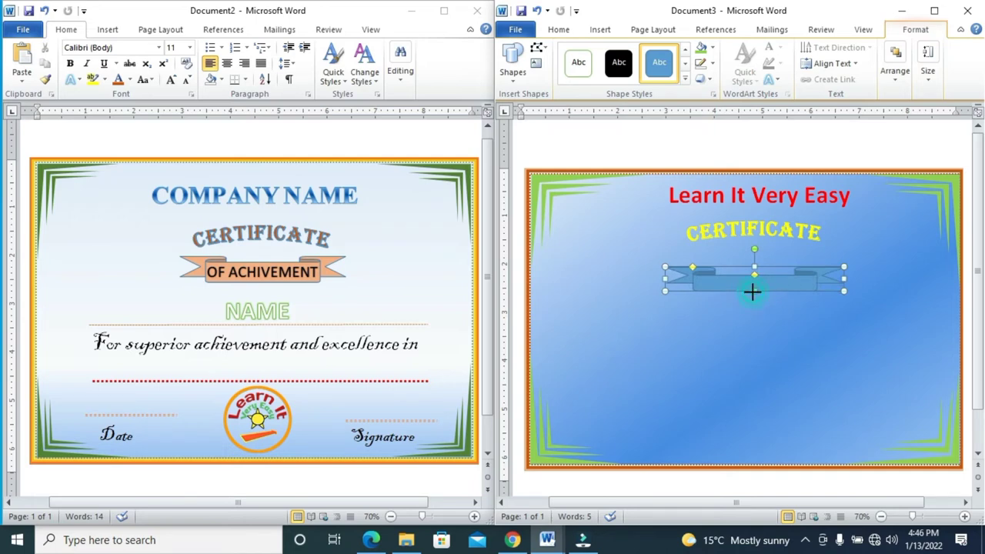
drag(752, 291, 752, 296)
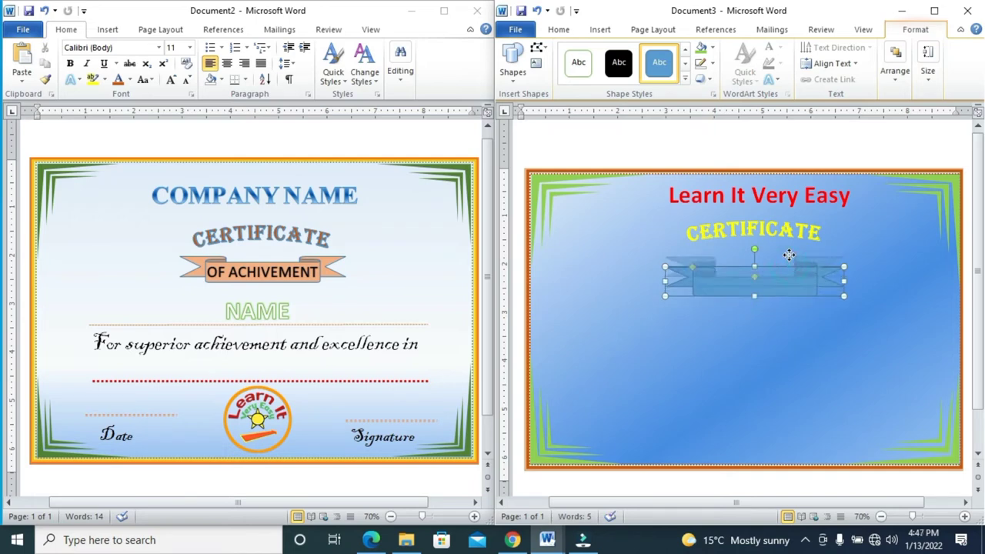
drag(789, 265, 788, 257)
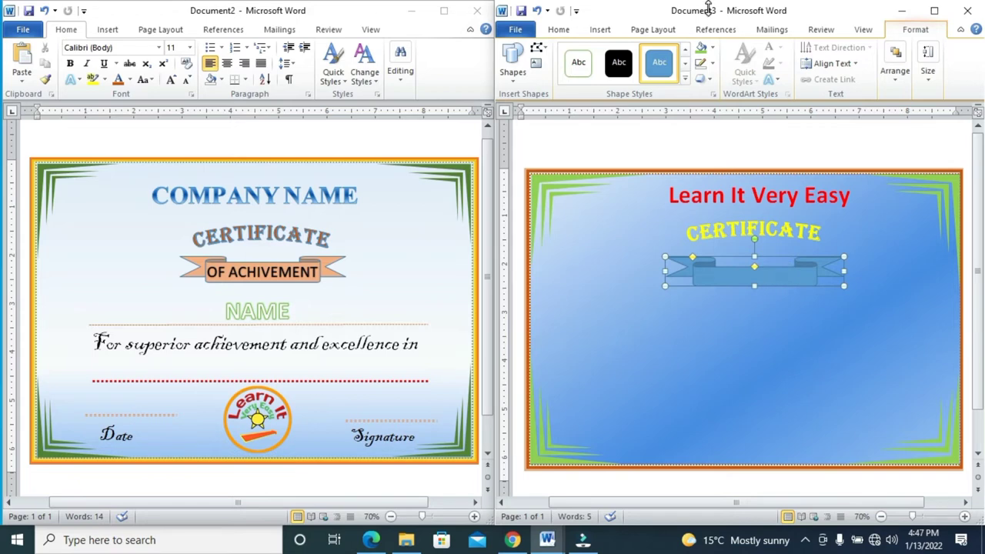
- Fill the ribbon gold orange and give it a new outline colour
click(711, 47)
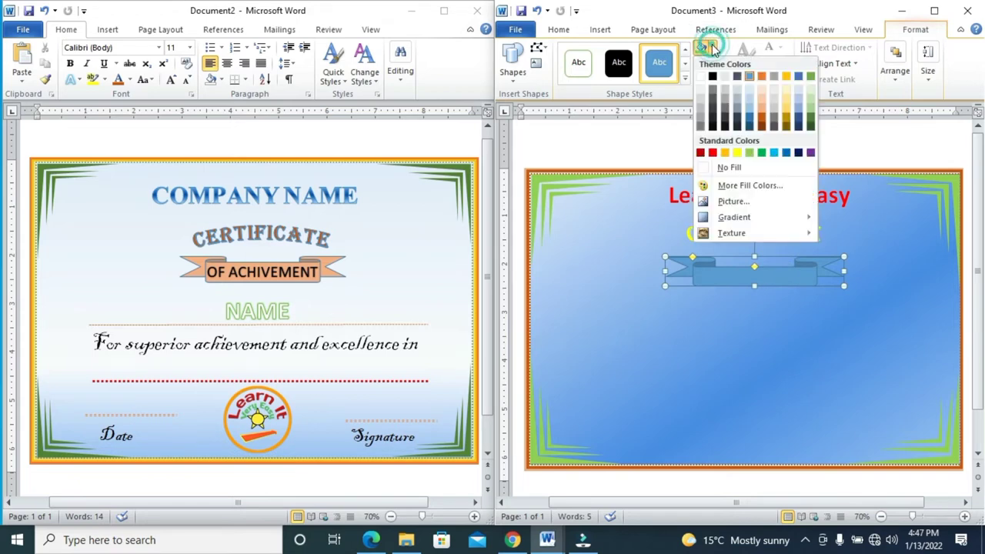
click(725, 156)
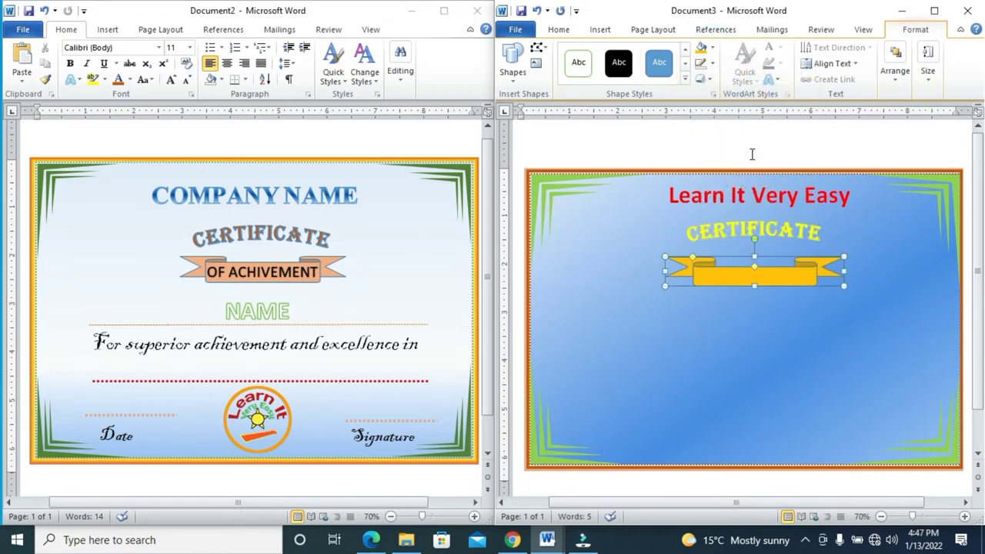
click(710, 63)
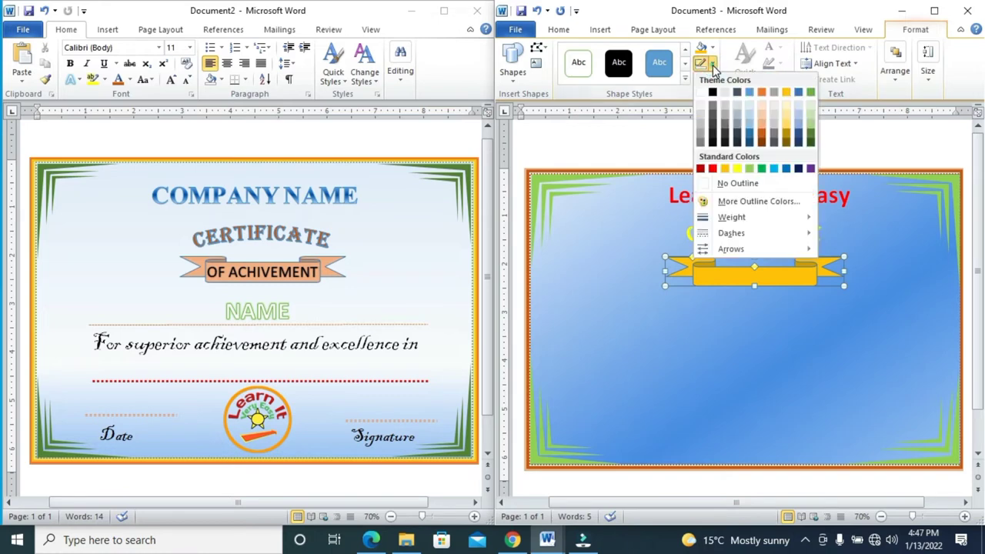
click(760, 141)
click(751, 335)
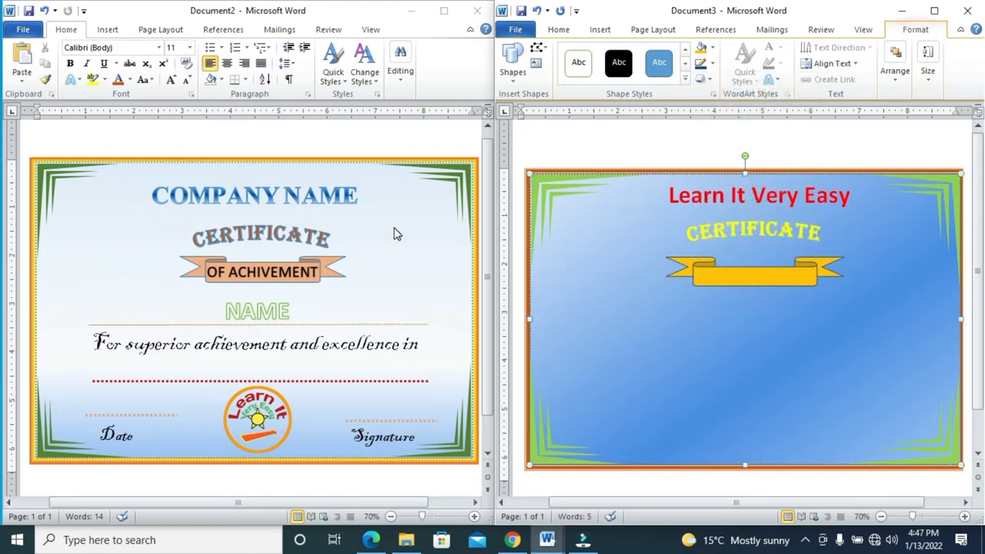
- Duplicate the Learn It Very Easy heading text box onto the yellow ribbon
click(747, 195)
click(769, 177)
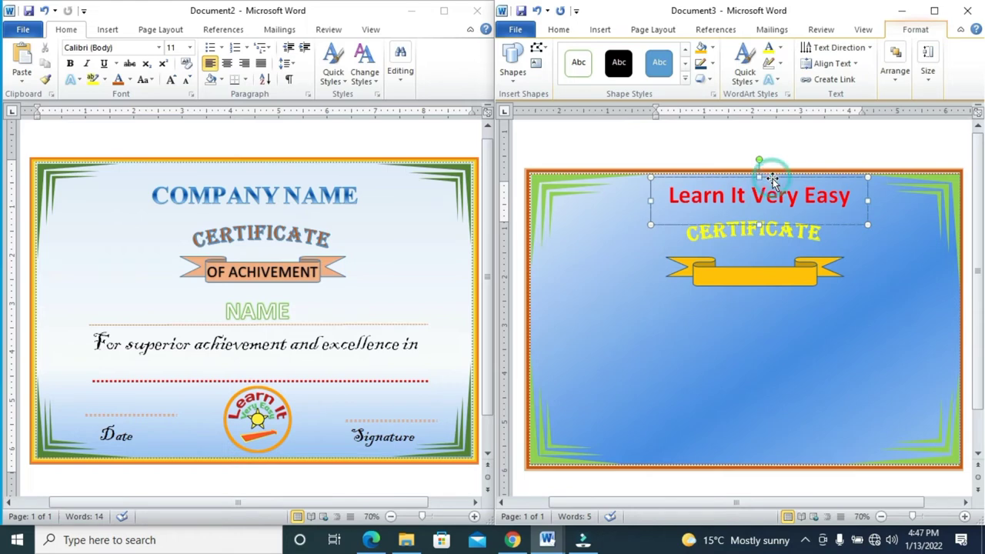
key(ctrl+c)
key(ctrl+v)
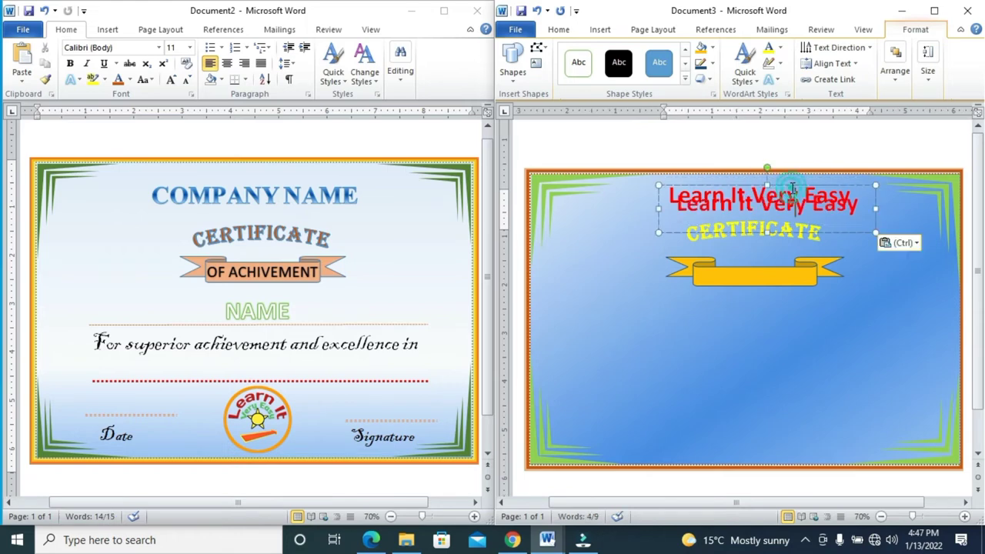
drag(792, 184, 784, 249)
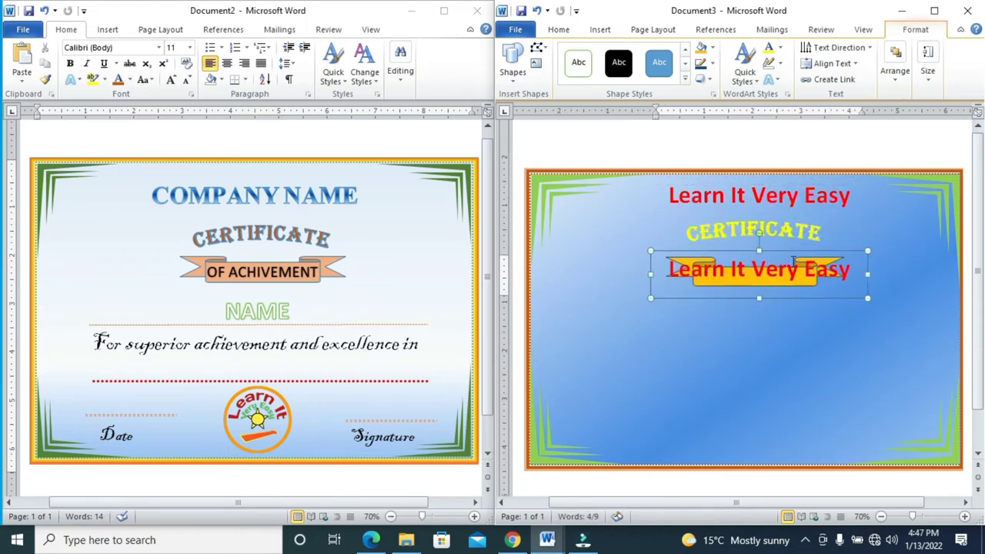
- Replace the copied text with OF ACHIEVEMENT and shrink its font size
drag(852, 272, 679, 271)
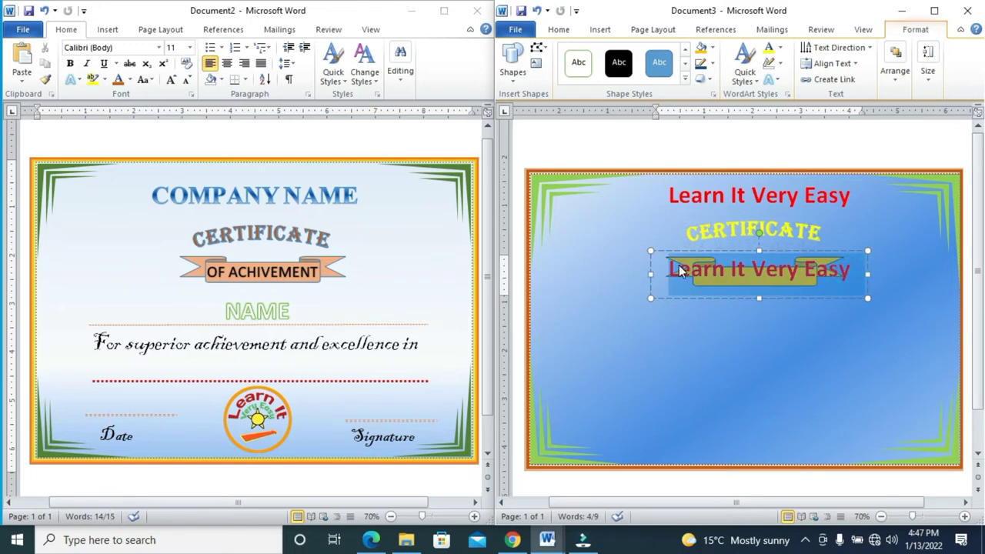
text(OF)
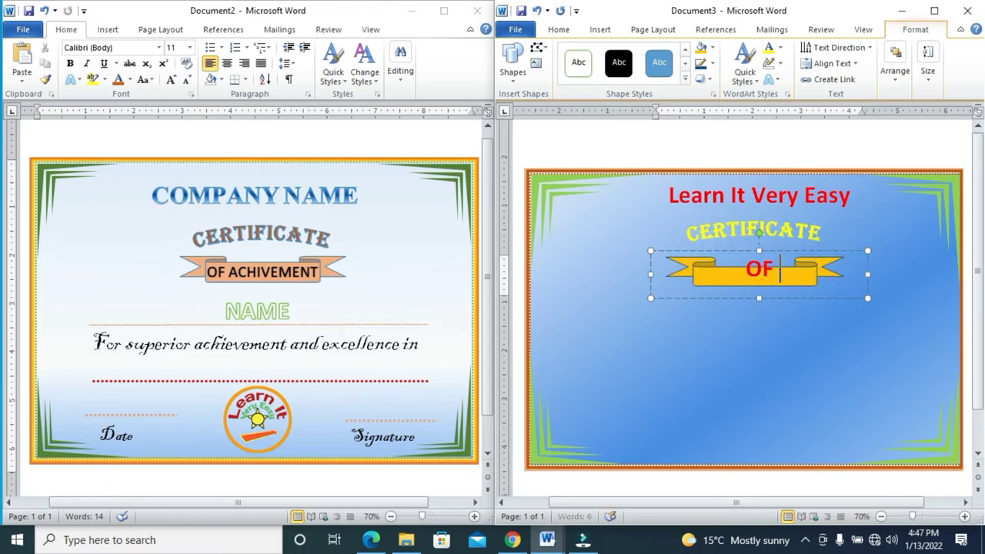
text( ACHIEVEMENT)
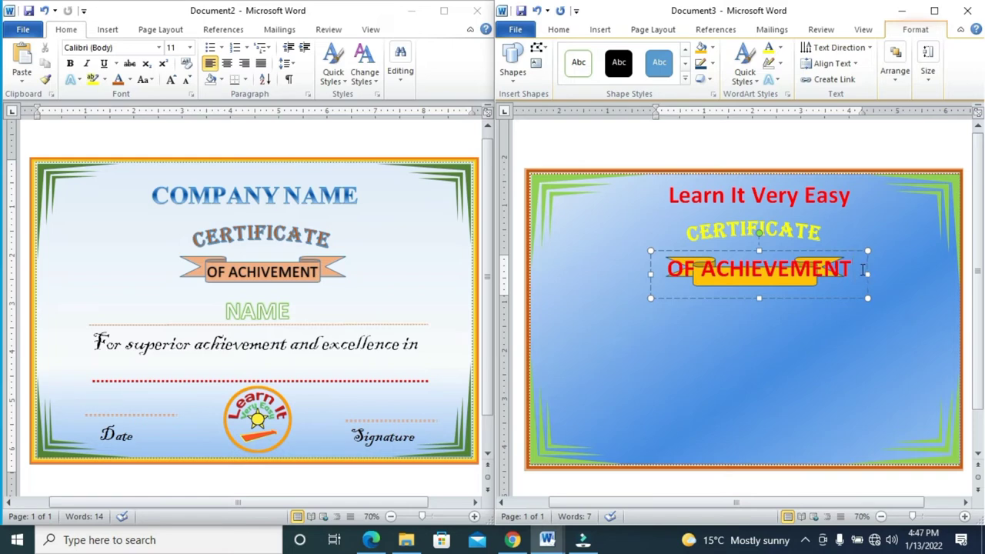
drag(860, 269, 656, 267)
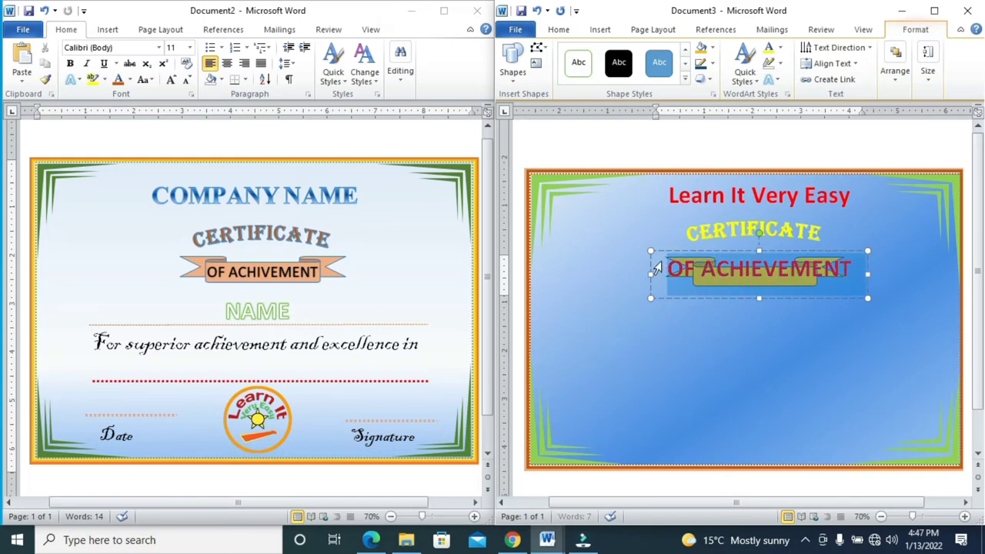
key(ctrl+shift+comma)
key(ctrl+shift+comma)
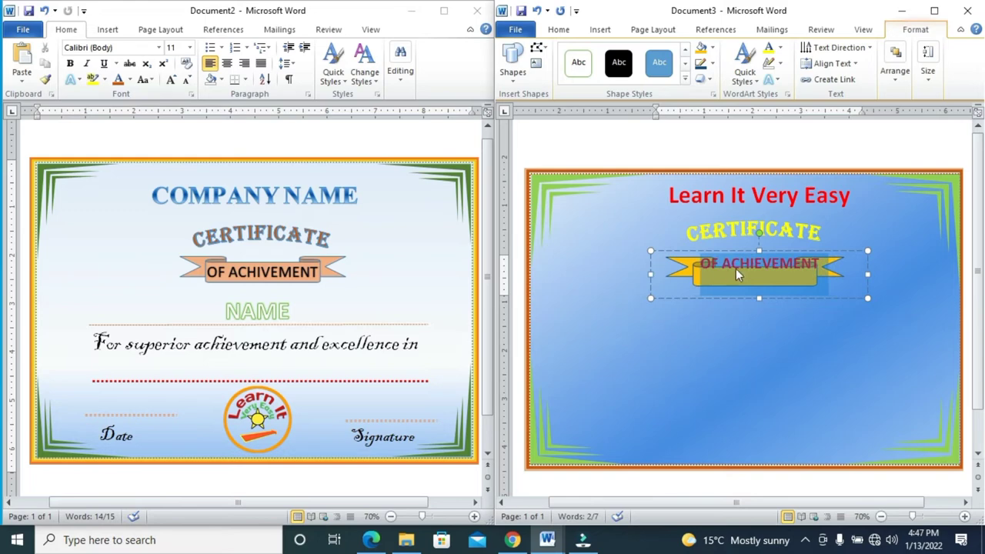
- Centre the OF ACHIEVEMENT text box on the ribbon
drag(811, 251, 817, 261)
key(Down)
key(Down)
key(Left)
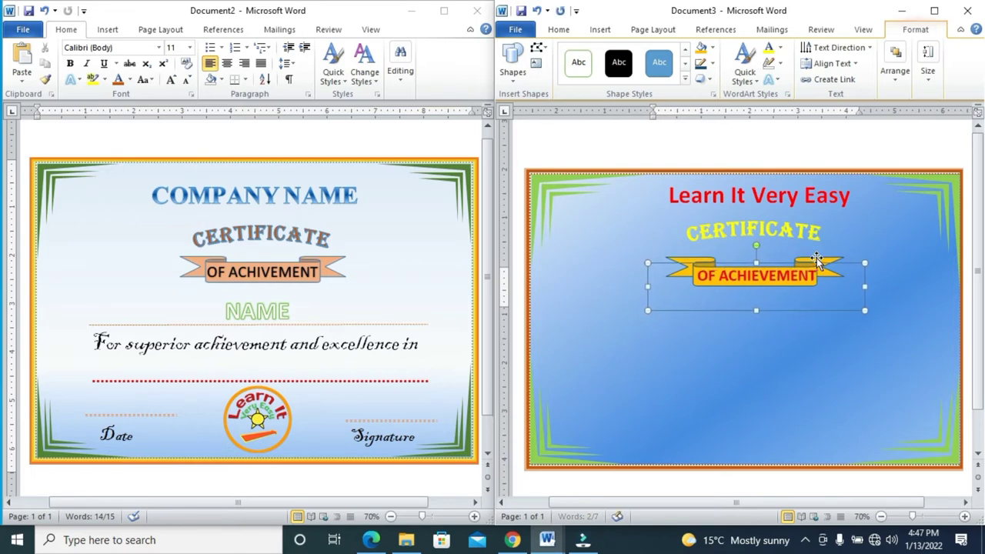
key(Left)
key(Left)
key(Left)
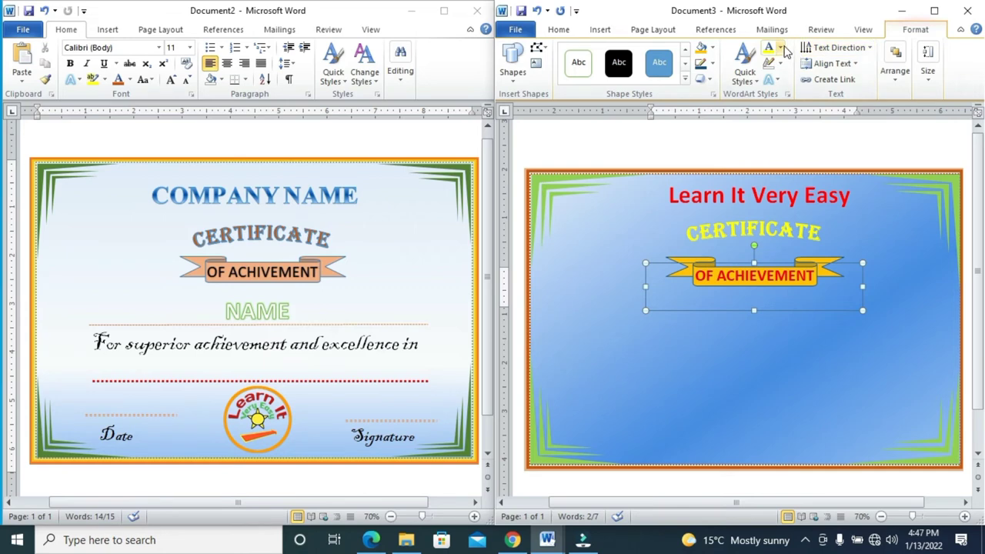
- Colour the OF ACHIEVEMENT text dark
click(778, 48)
click(779, 93)
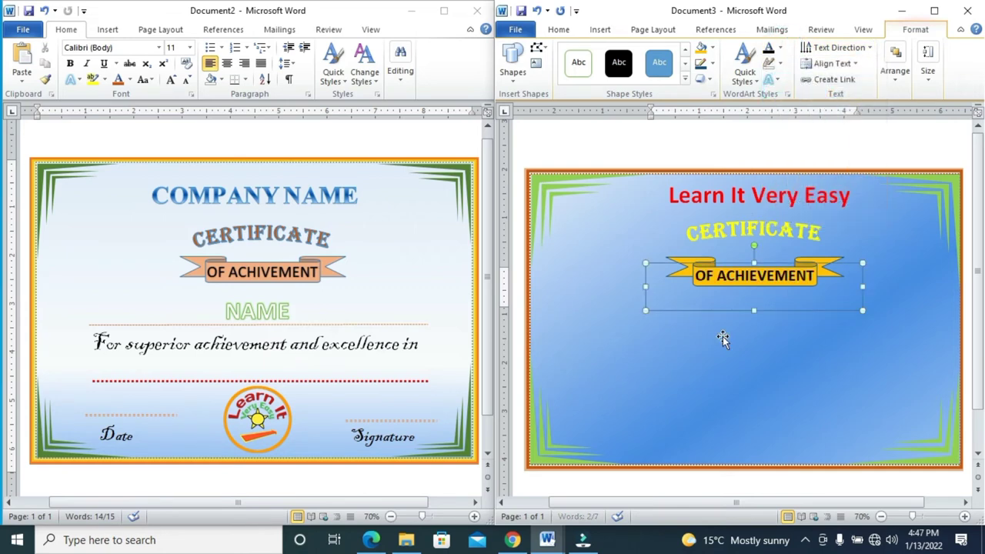
click(723, 338)
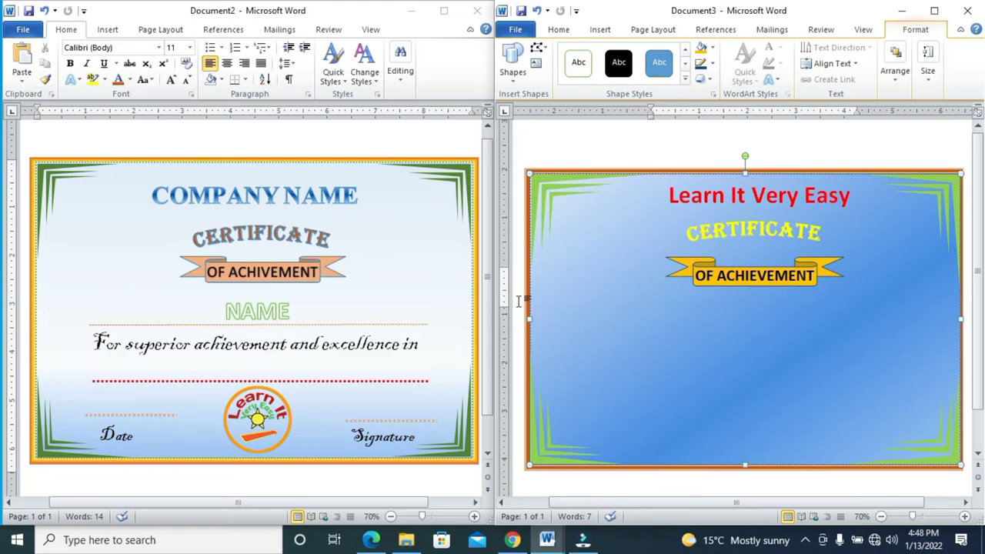
- Draw a straight horizontal line across the certificate just below the OF ACHIEVEMENT banner
click(558, 31)
click(601, 31)
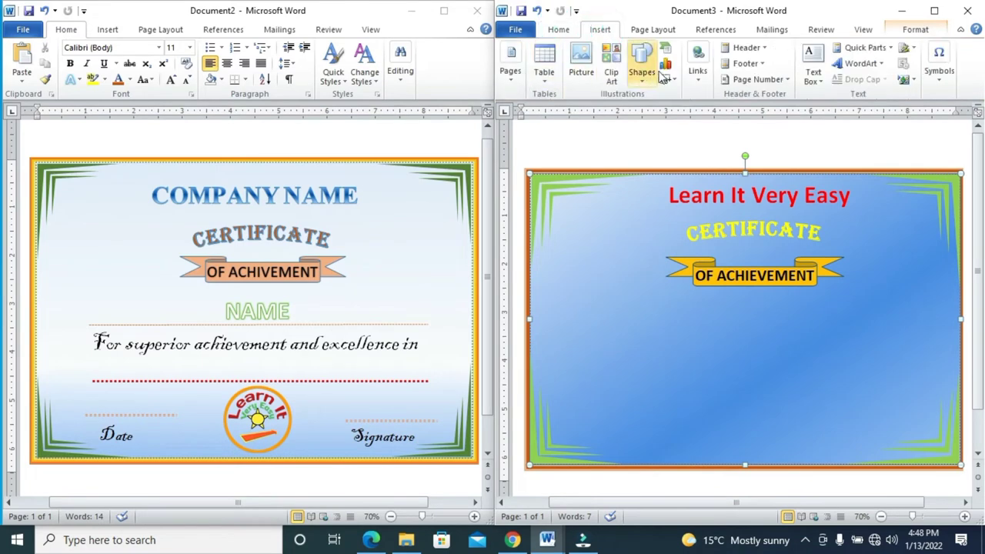
click(646, 80)
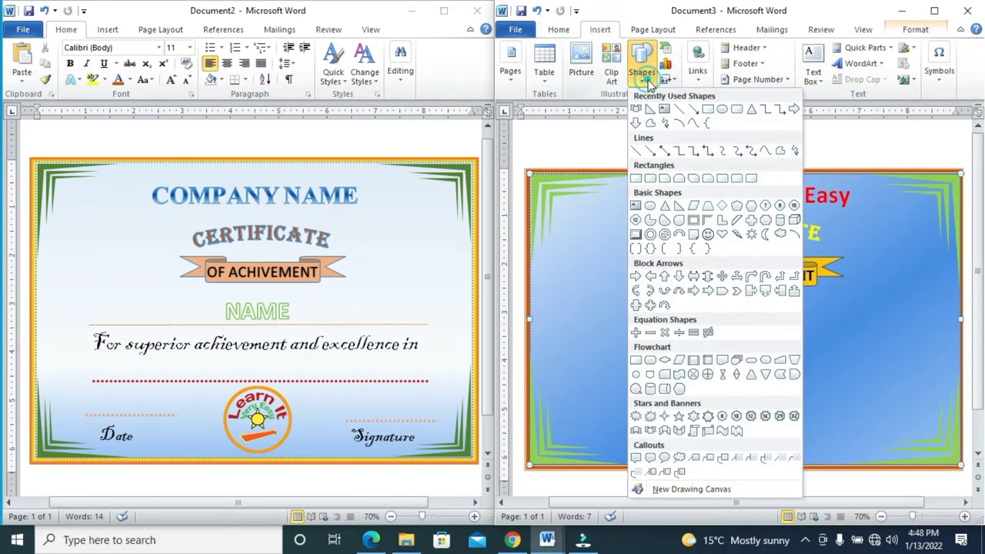
click(692, 122)
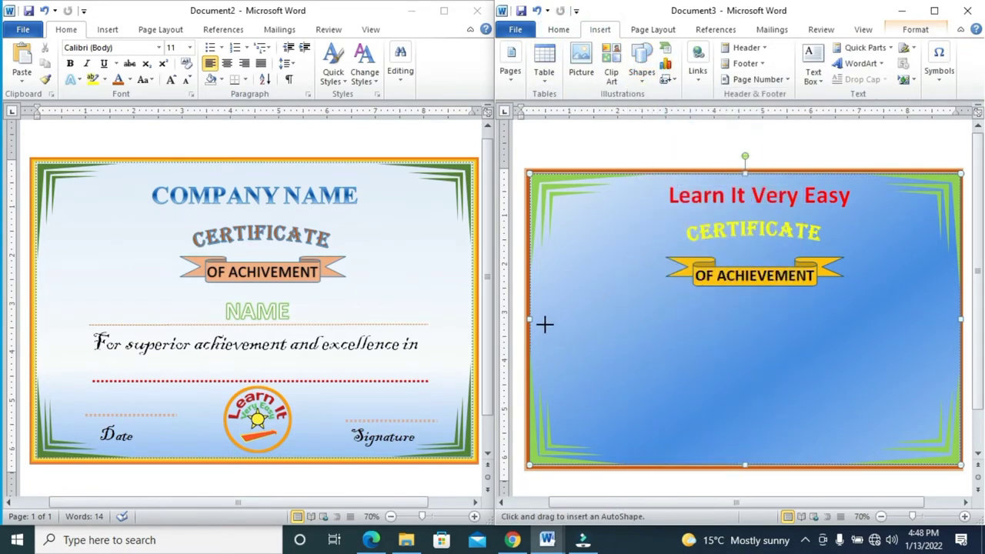
drag(544, 324, 934, 326)
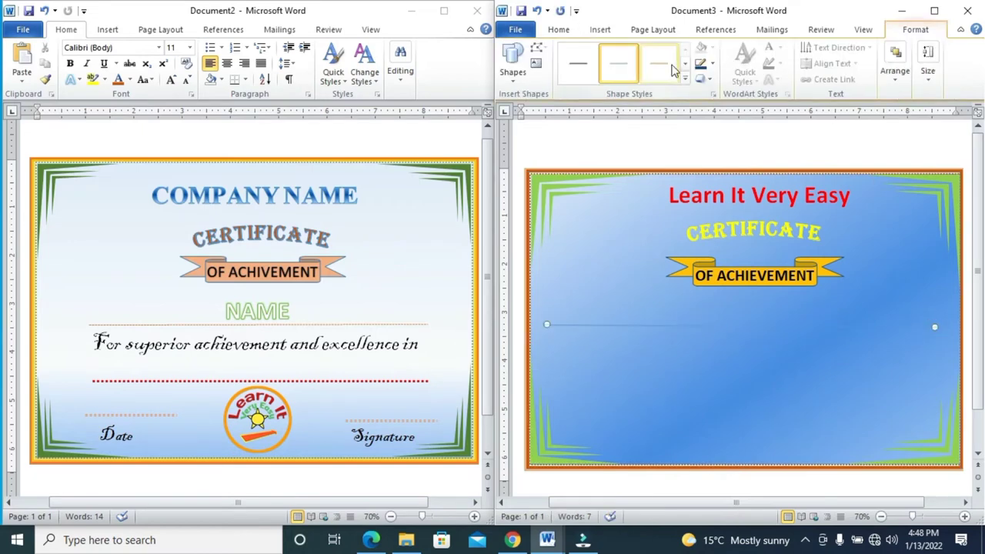
- Give the line an orange style, 3 pt weight and Round Dot dashes
click(666, 66)
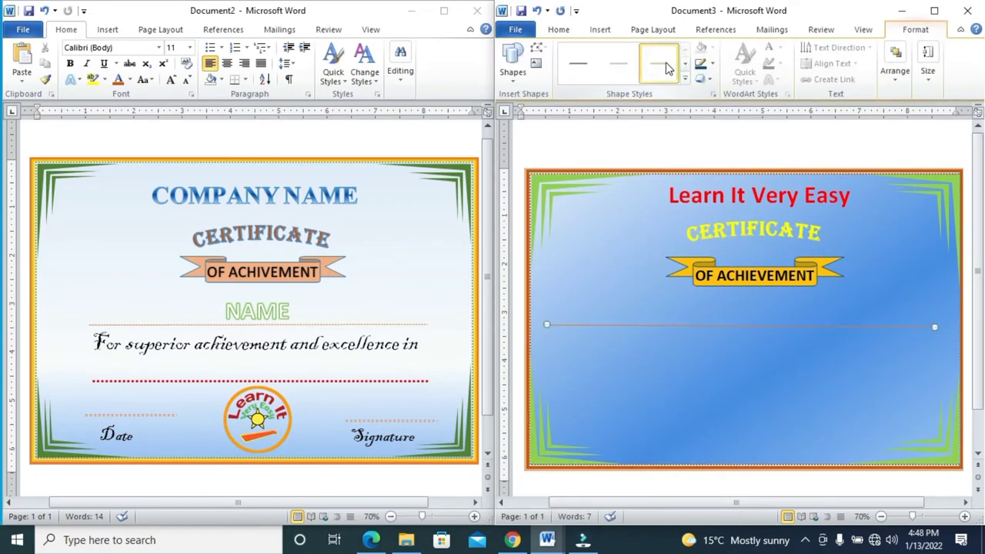
click(712, 66)
mouse_move(769, 219)
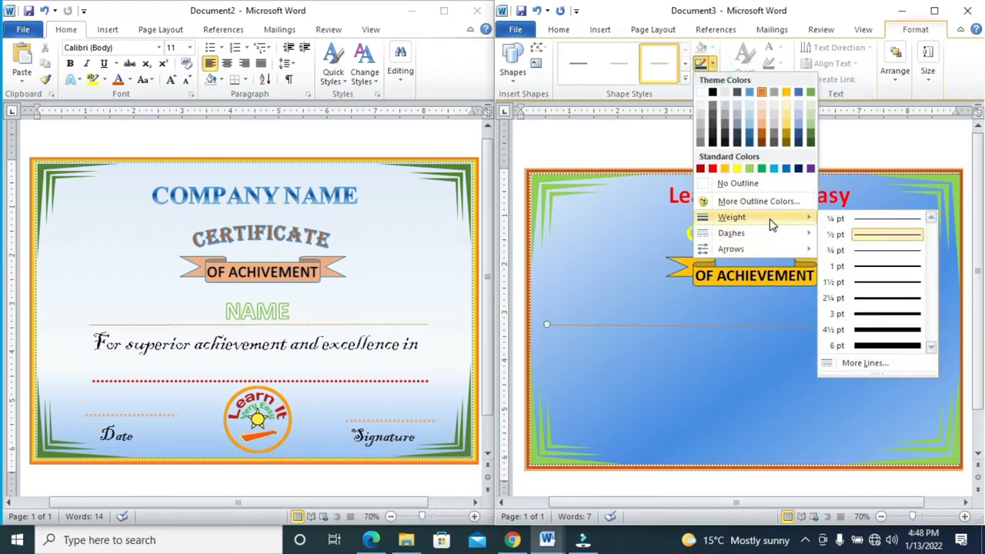
click(867, 314)
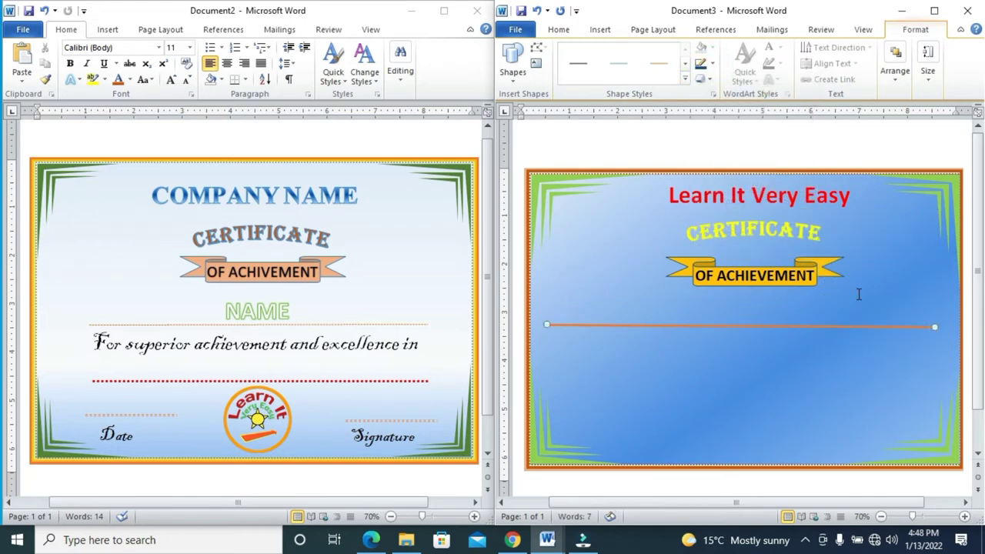
click(714, 68)
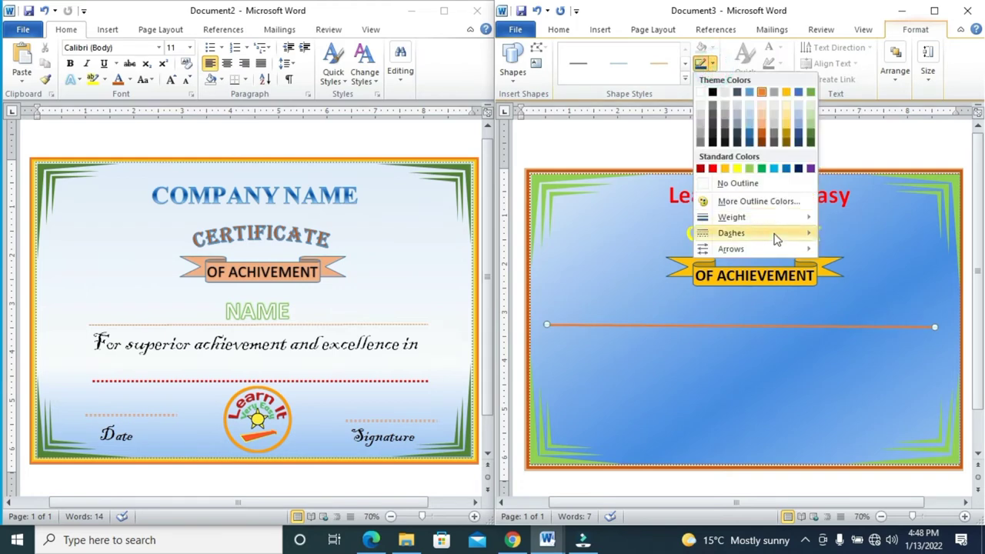
mouse_move(775, 234)
click(838, 247)
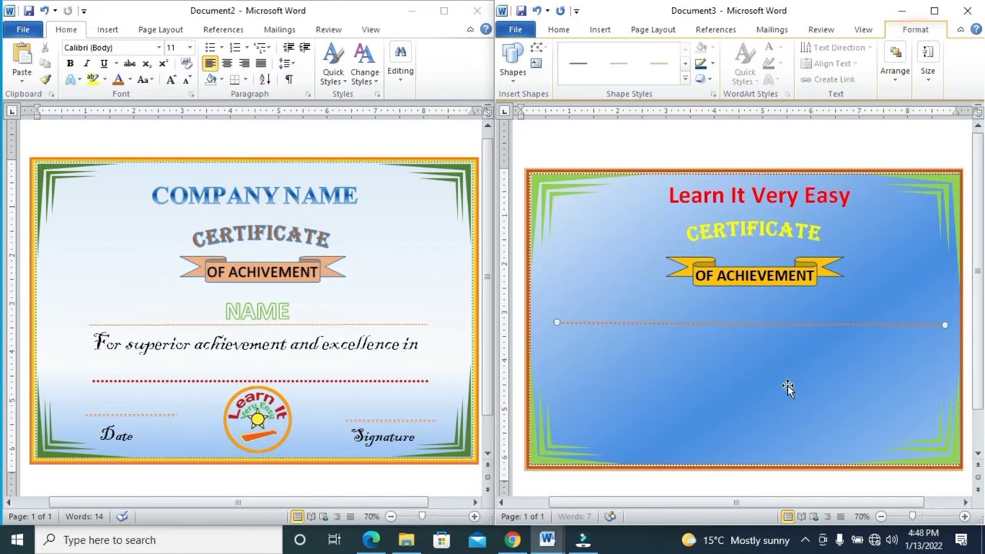
click(769, 315)
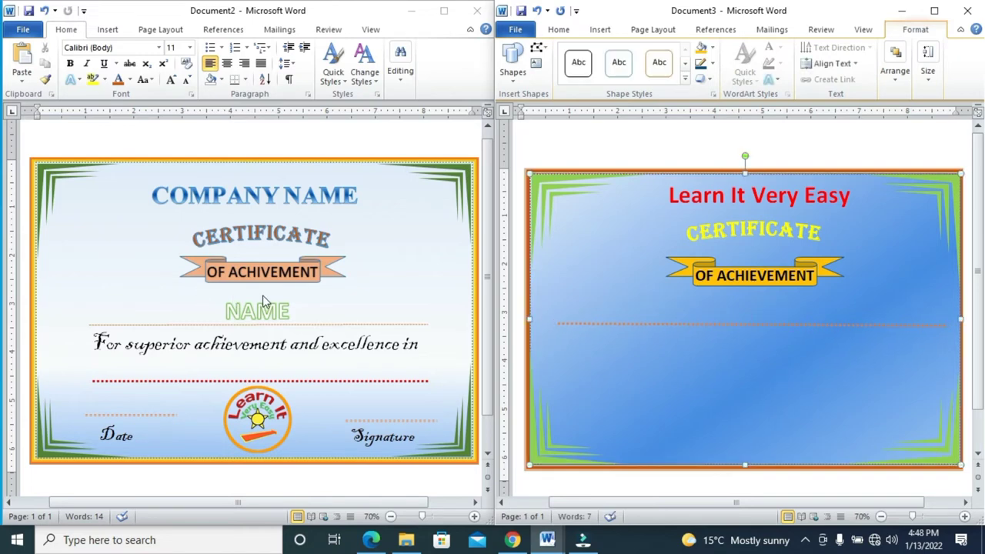
- Insert pale WordArt with the recipient's name and move it beneath the OF ACHIEVEMENT banner
click(596, 34)
click(860, 64)
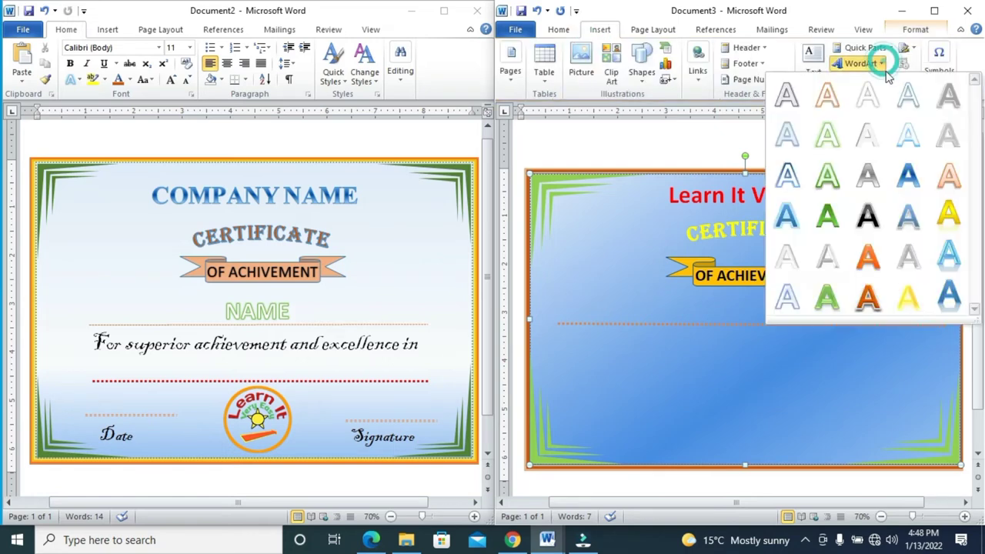
click(906, 138)
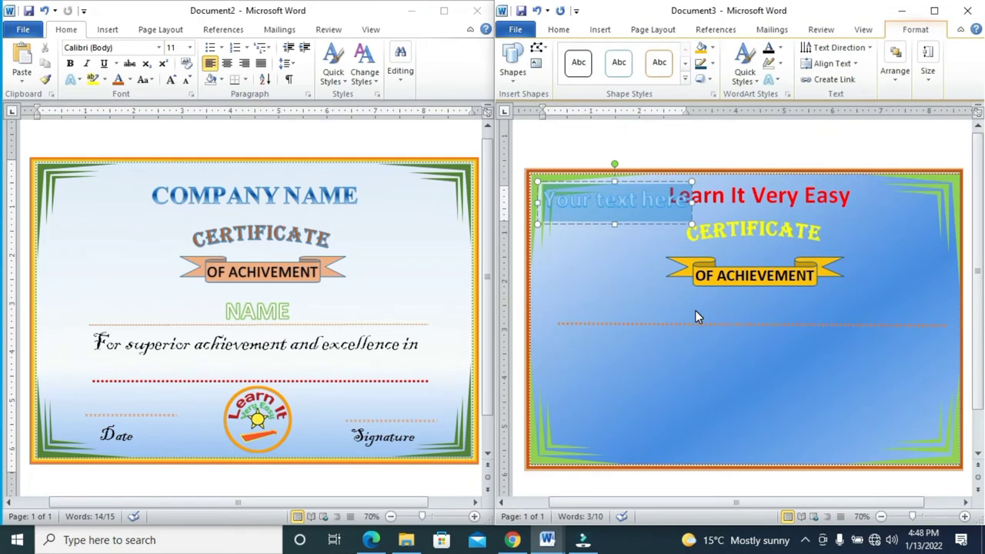
text(DIPANKAR)
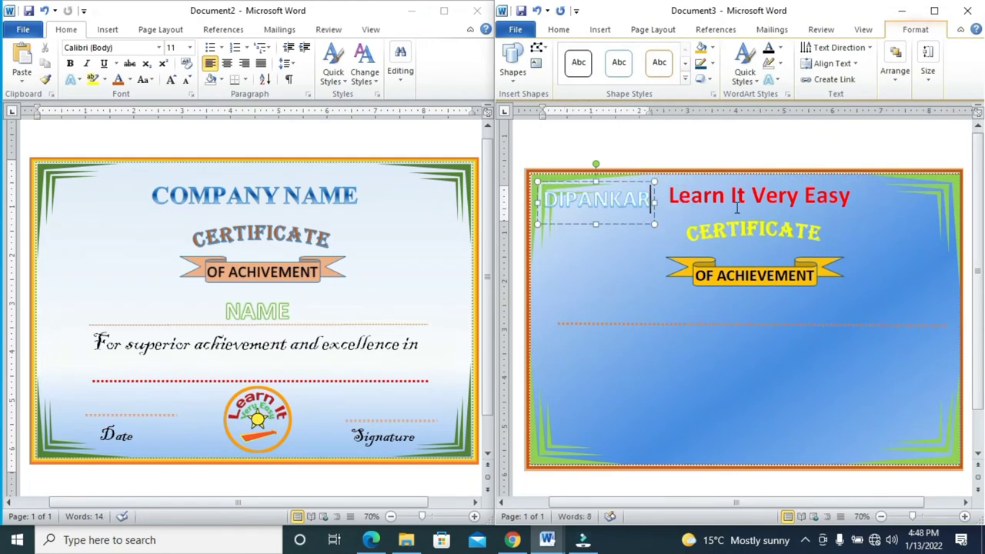
click(634, 182)
drag(633, 182, 779, 283)
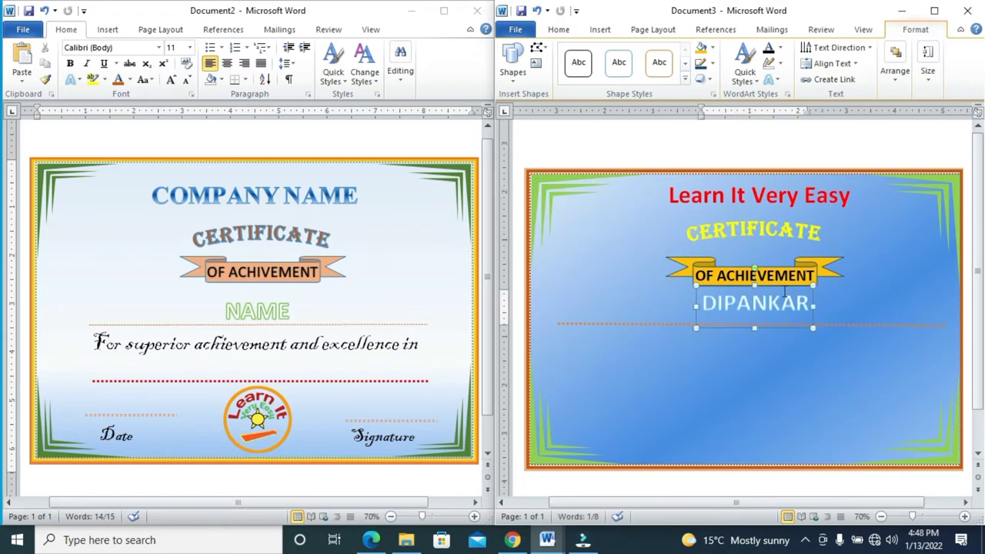
drag(779, 280, 785, 285)
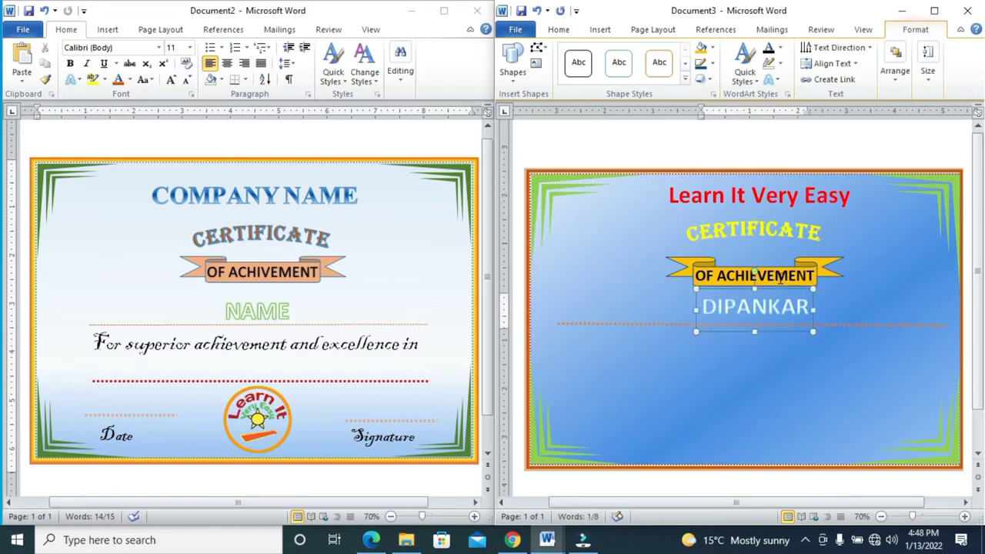
click(789, 373)
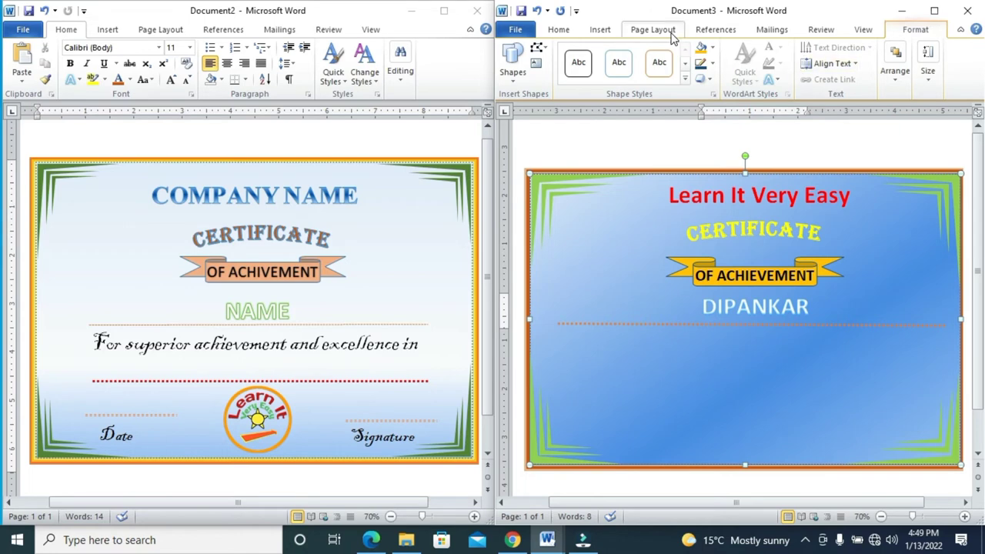
- Draw a text box below the name and type 'For superior achievement and excellence in'
click(595, 32)
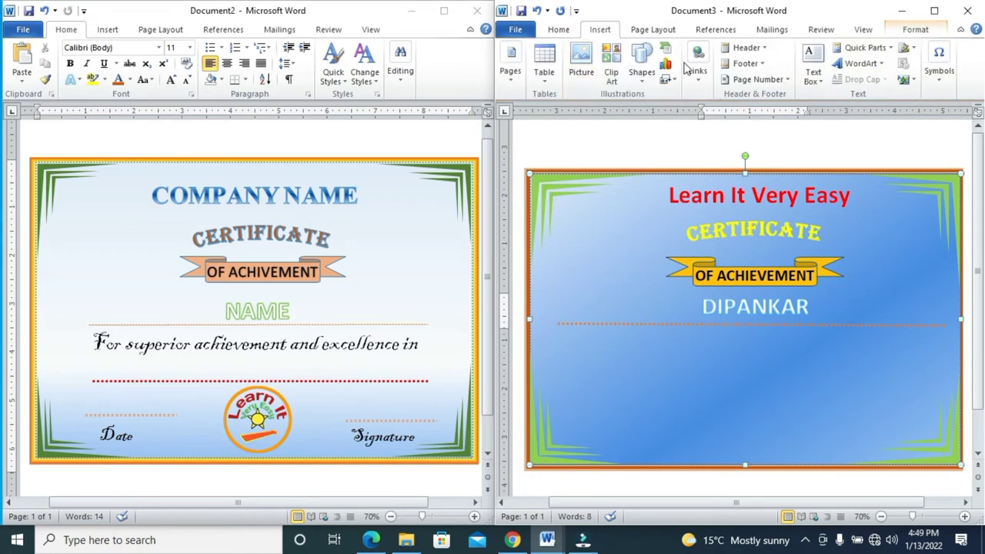
click(641, 68)
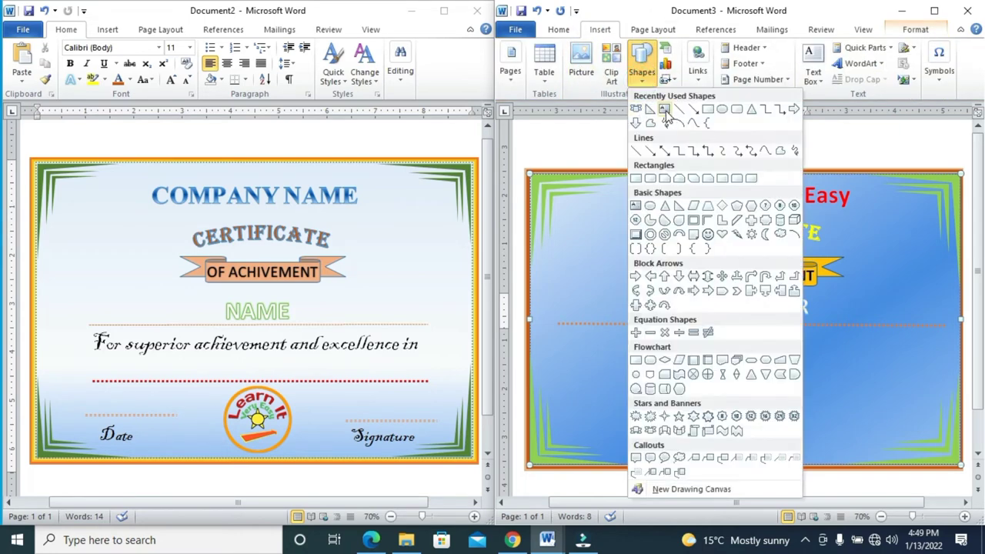
click(664, 112)
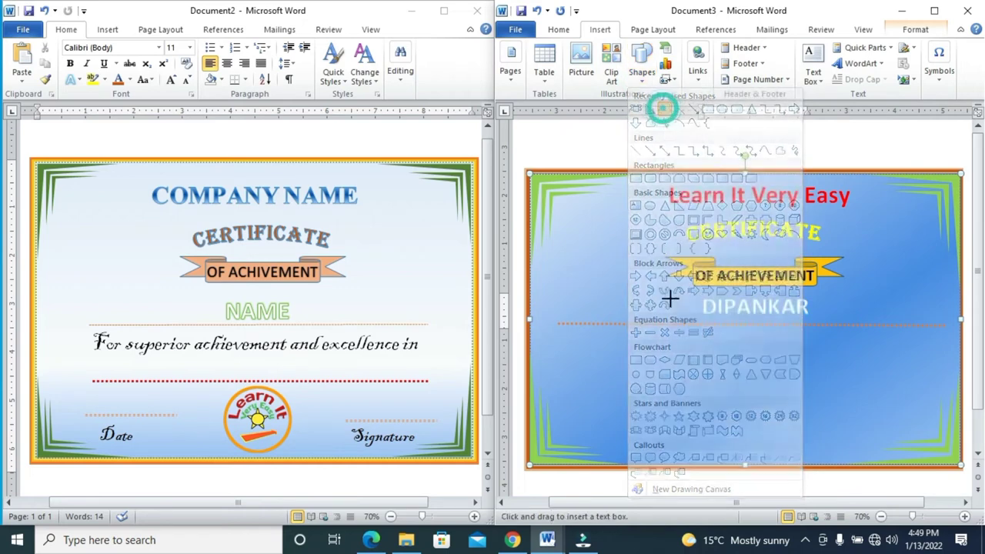
drag(580, 341, 867, 372)
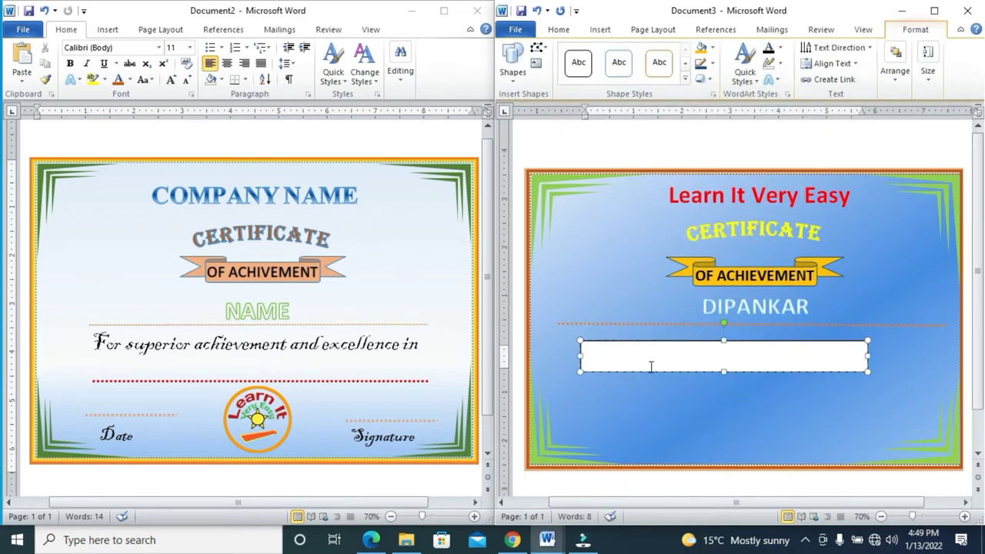
text(for)
key(BackSpace)
key(BackSpace)
text(superio)
text(rior)
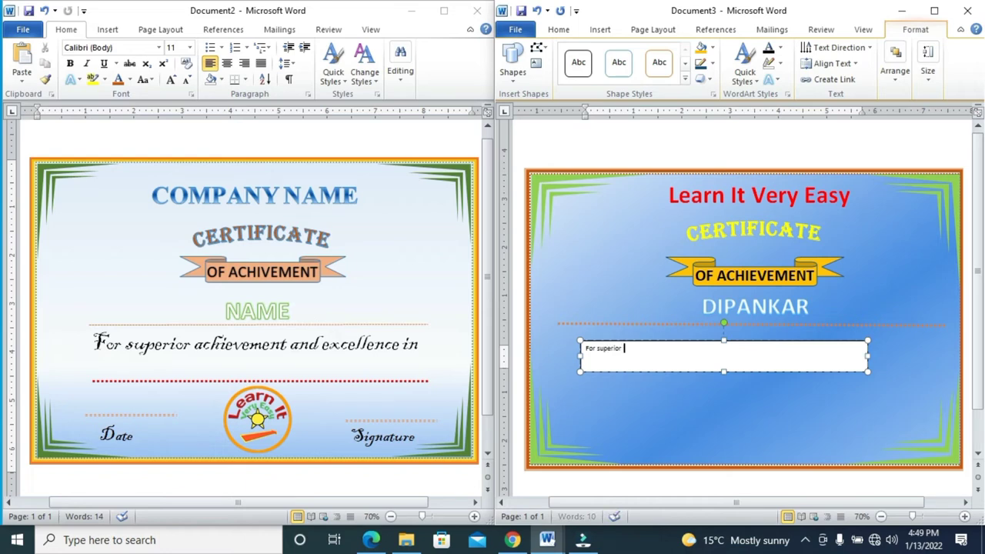
text( achievement )
text(and )
text(excellence in)
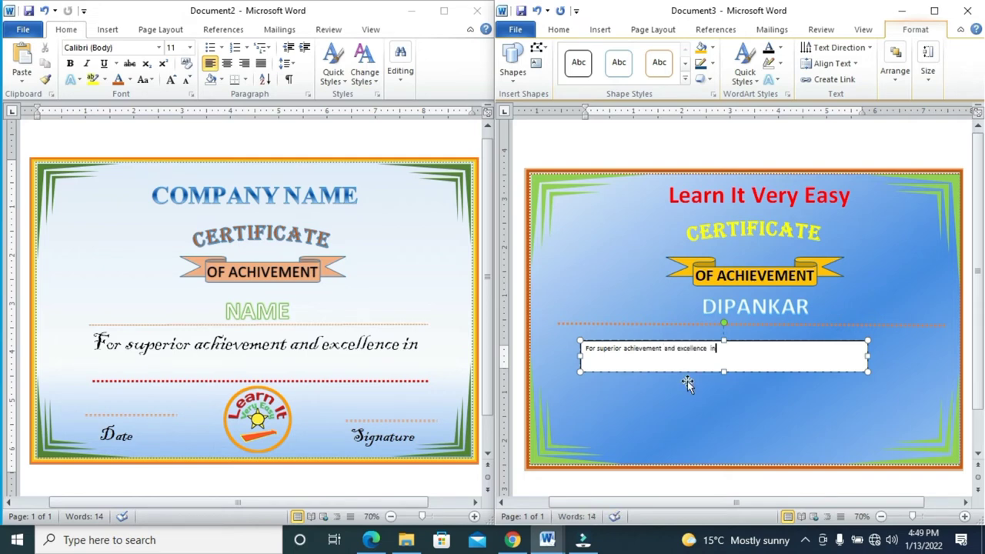
- Enlarge the line's text and widen the text box so the line fits
drag(720, 361, 571, 358)
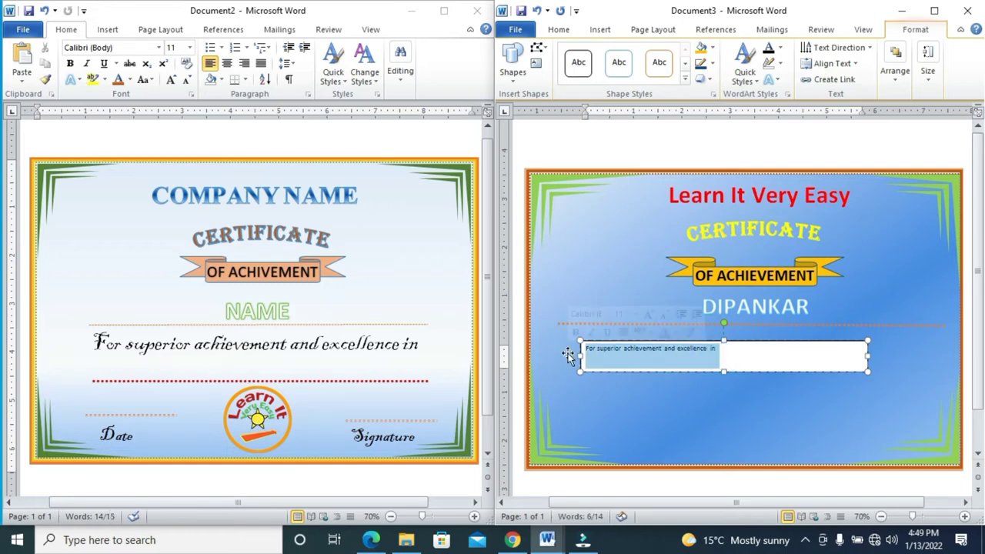
key(ctrl+bracketright)
key(ctrl+bracketright)
key(ctrl+bracketright)
key(ctrl+bracketright)
key(ctrl+bracketright)
key(ctrl+bracketright)
key(ctrl+bracketright)
key(ctrl+bracketright)
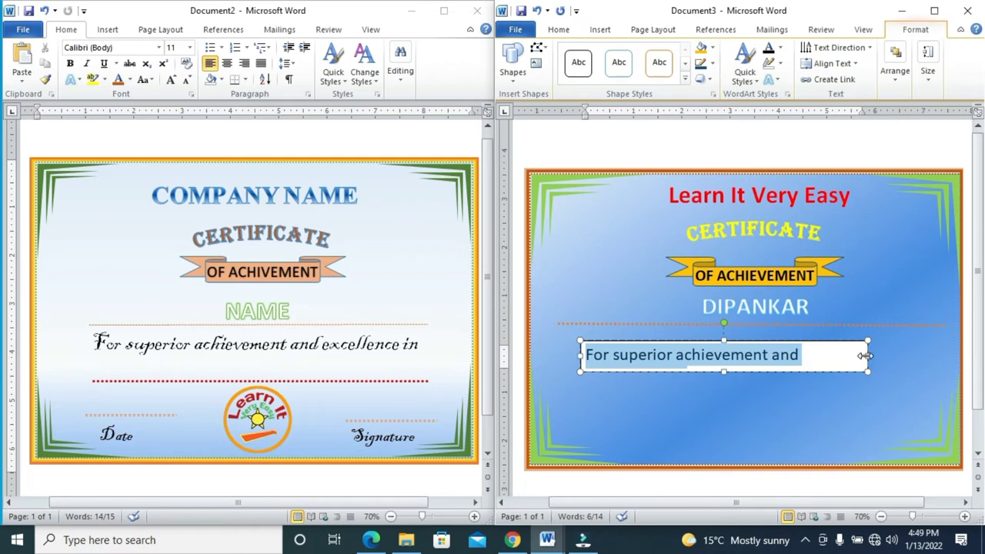
drag(867, 355, 949, 356)
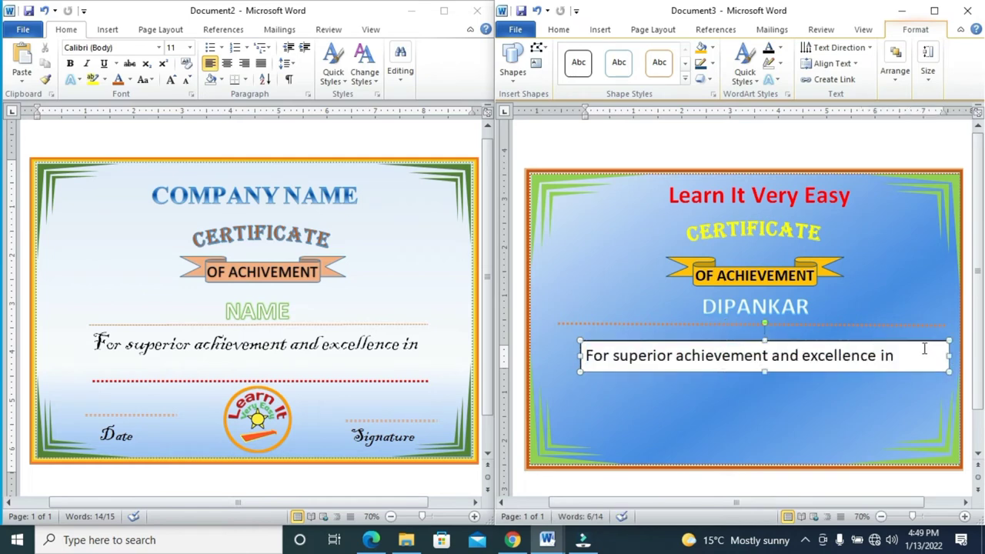
drag(920, 347, 918, 337)
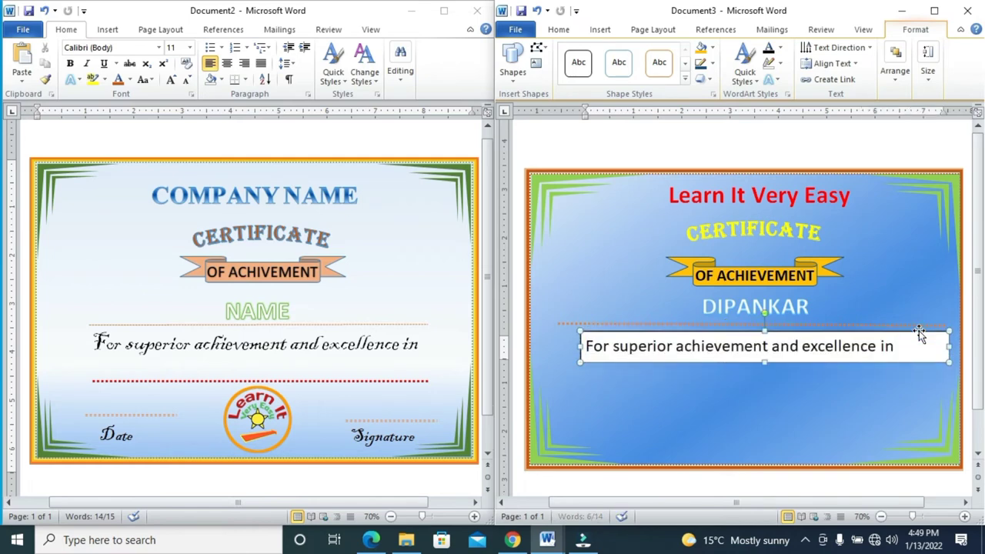
click(872, 382)
- Set the text box to No Fill and No Outline
click(857, 352)
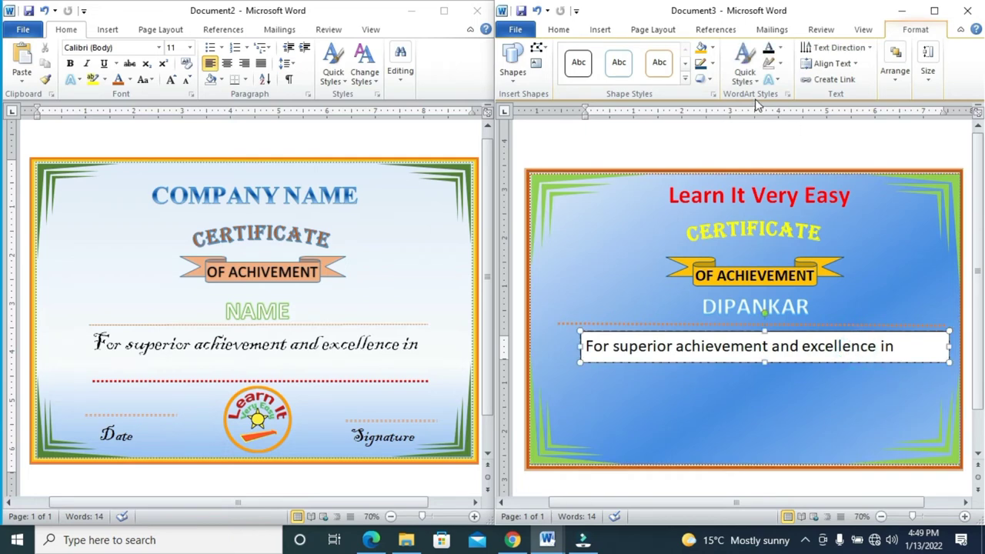
click(713, 49)
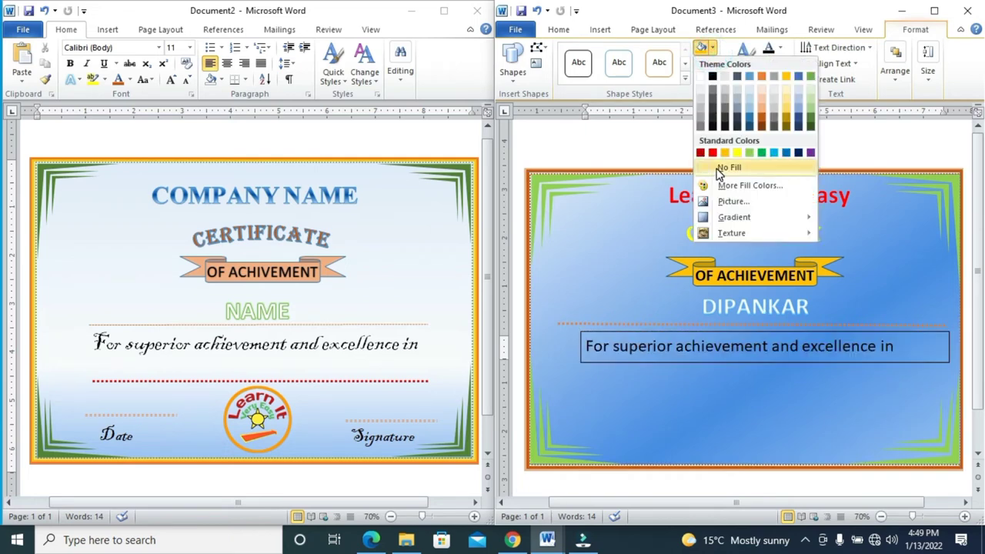
click(718, 168)
click(712, 64)
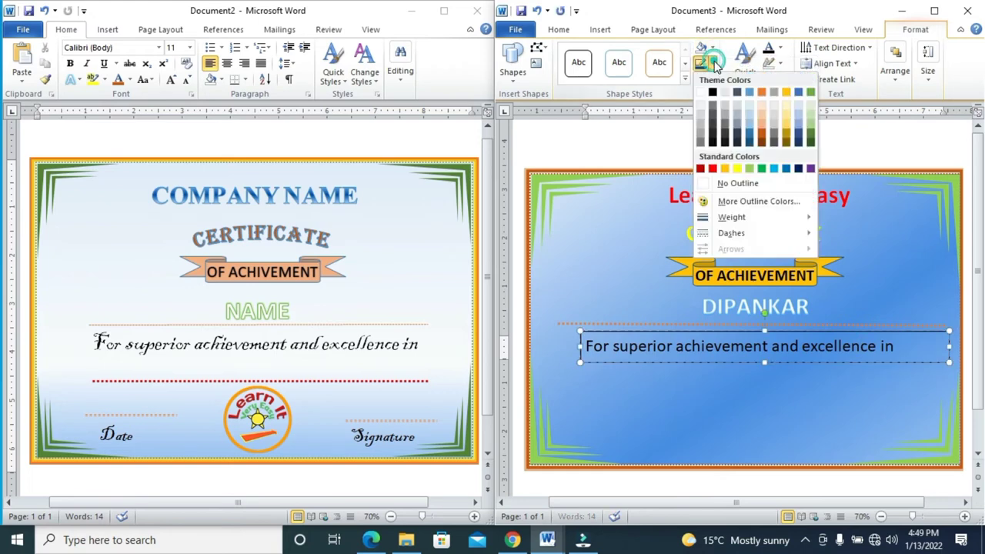
click(731, 183)
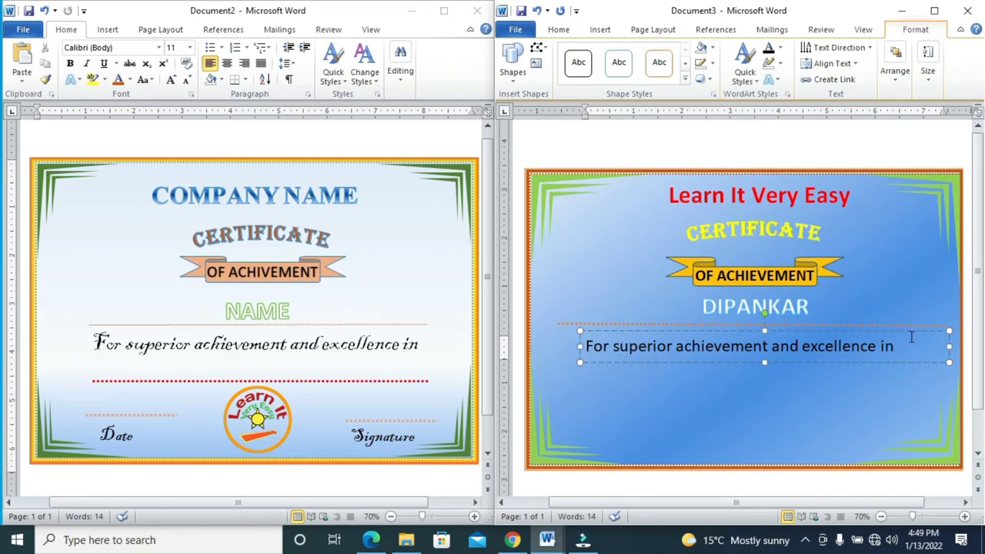
- Set the 'For superior achievement' line in the Blackadder ITC font
drag(910, 336, 572, 395)
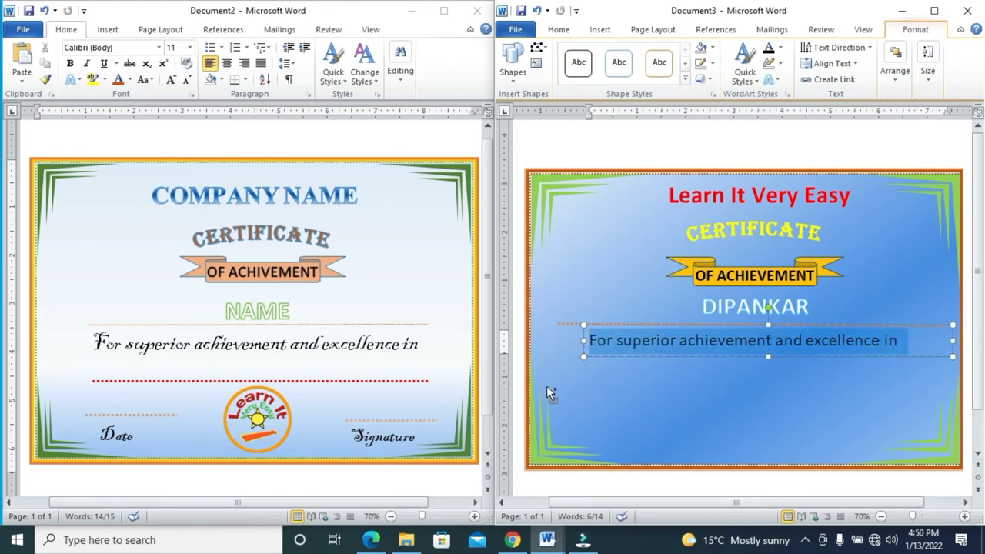
key(ctrl+bracketright)
key(ctrl+bracketright)
key(ctrl+bracketright)
key(ctrl+bracketright)
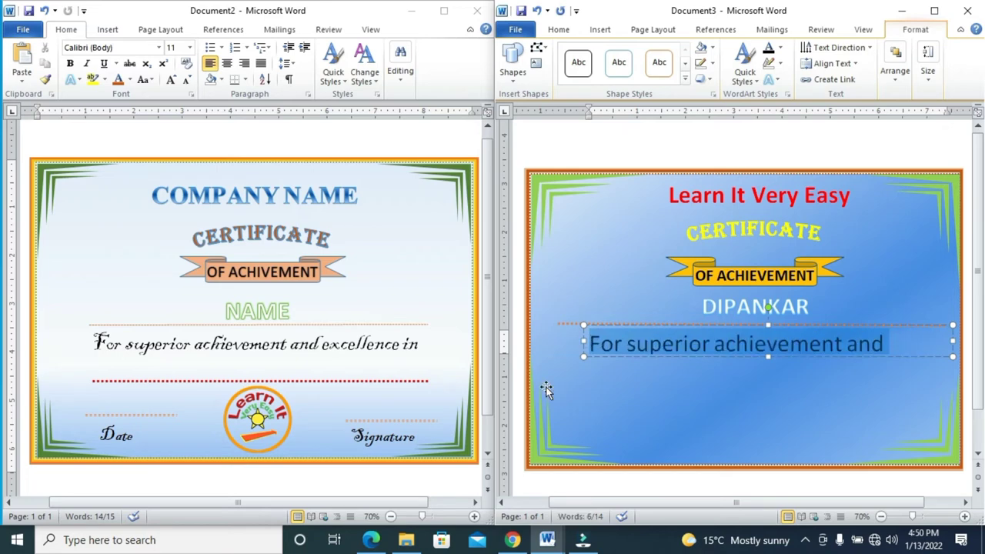
key(ctrl+bracketleft)
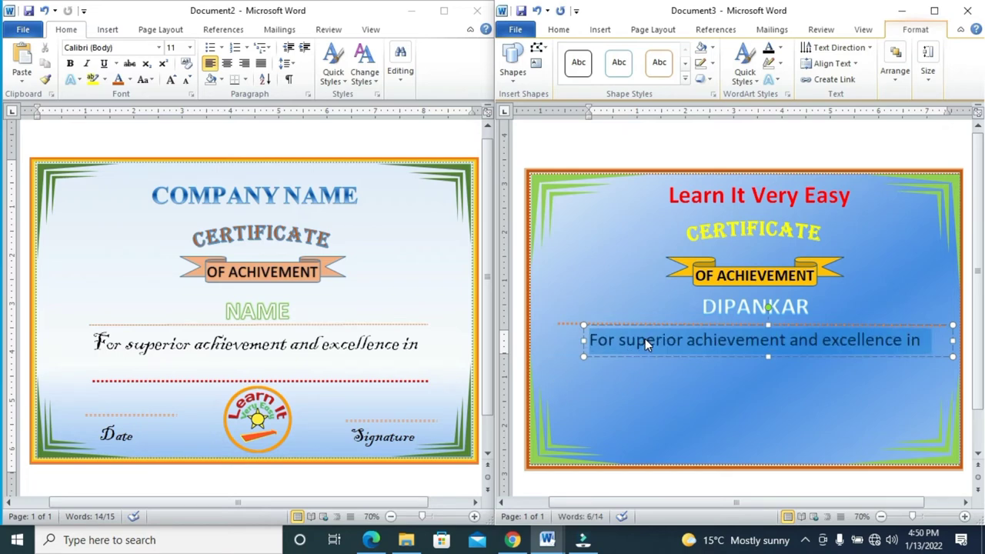
key(ctrl+d)
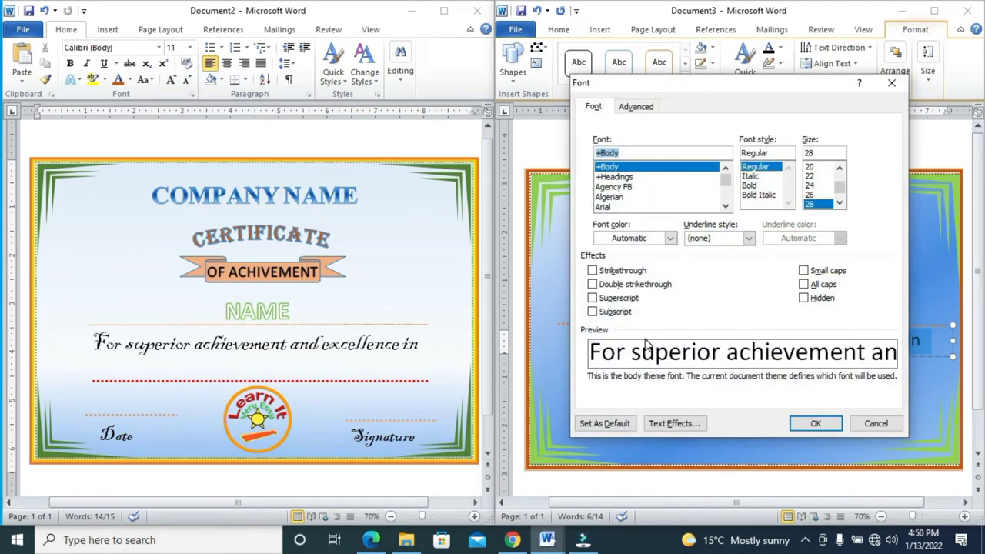
key(Down)
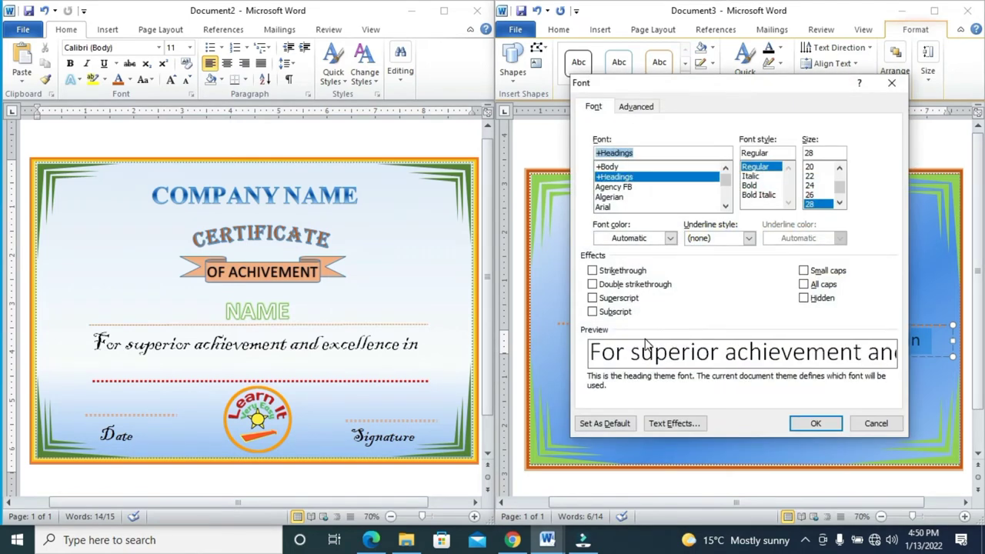
key(Down)
key(Down)
key(Down)
key(Down)
key(Down)
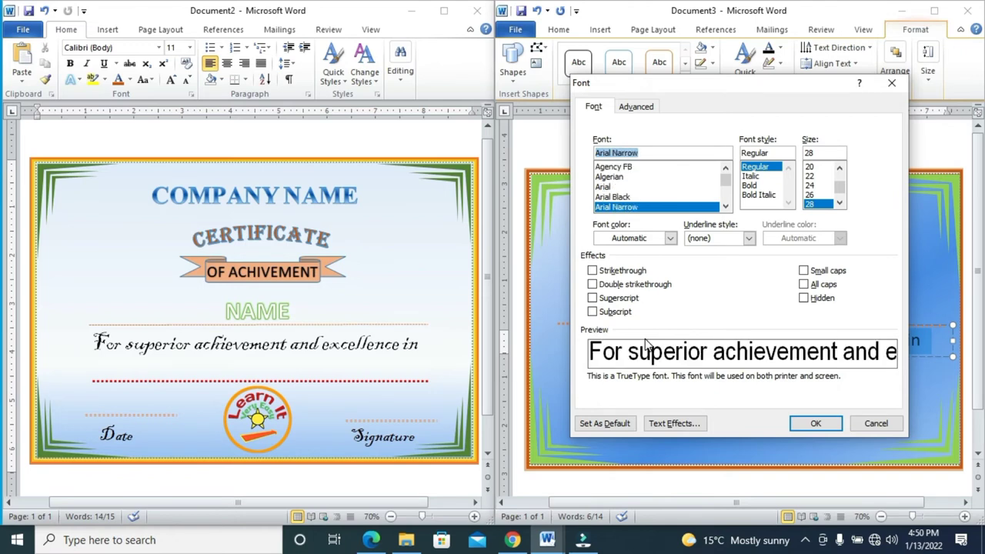
key(Down)
key(Down)
key(Down)
key(Down)
key(Down)
key(Down)
key(Down)
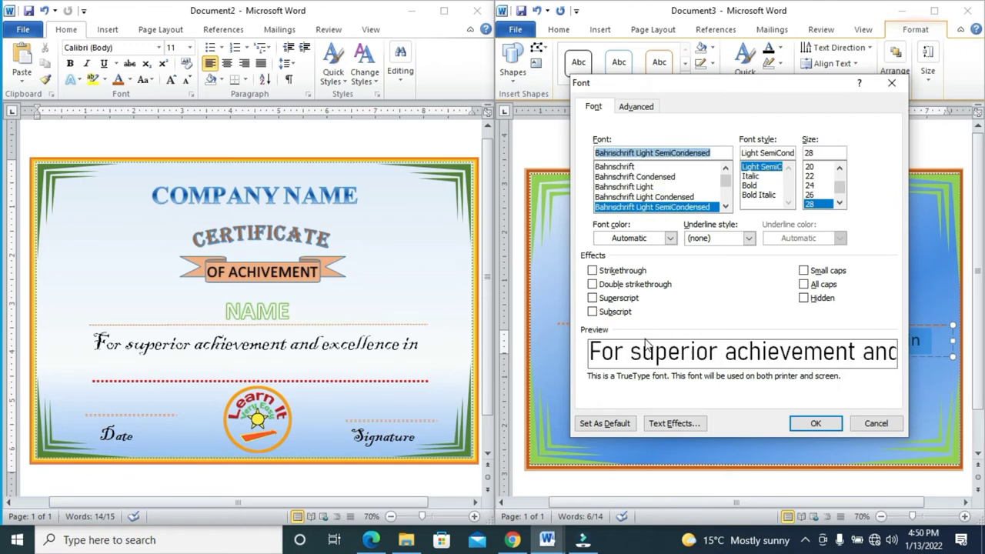
key(Down)
key(Down)
key(Down)
key(Down)
key(Down)
key(Down)
key(Down)
key(Down)
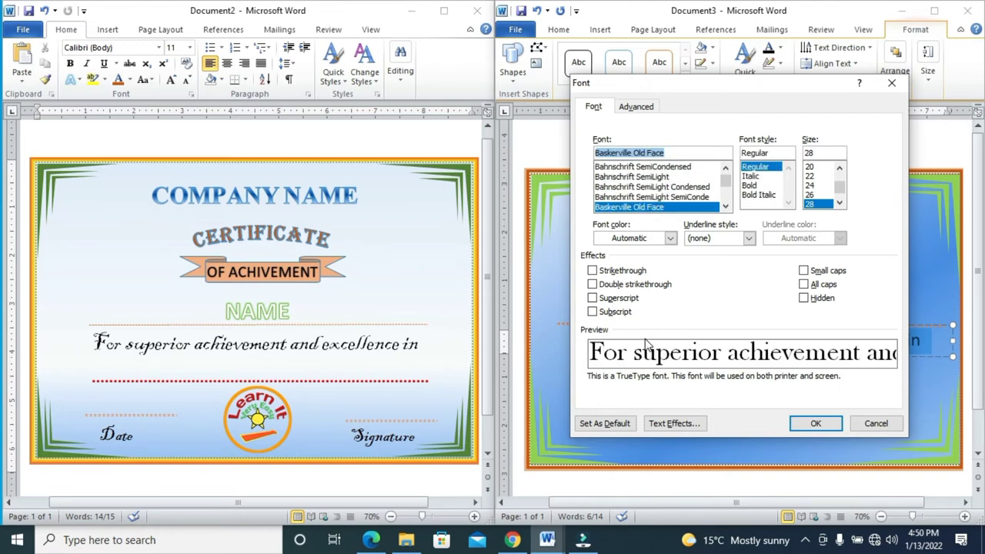
key(Down)
key(Down)
key(Down)
key(Down)
key(Down)
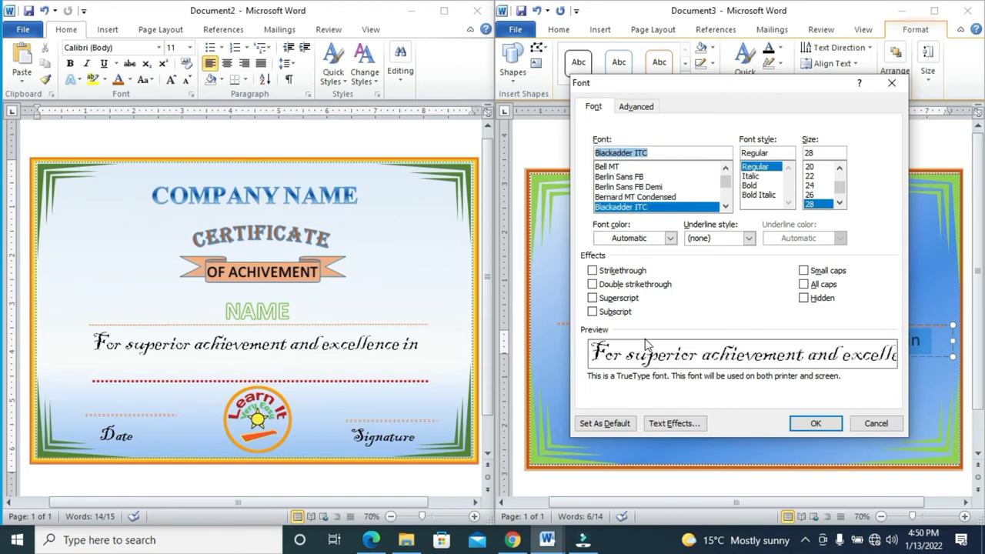
key(Down)
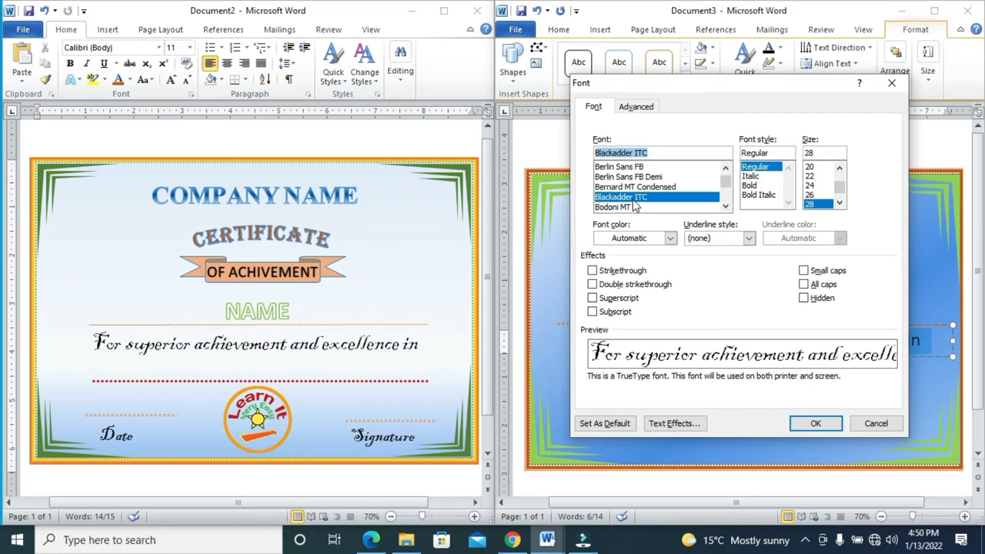
click(817, 427)
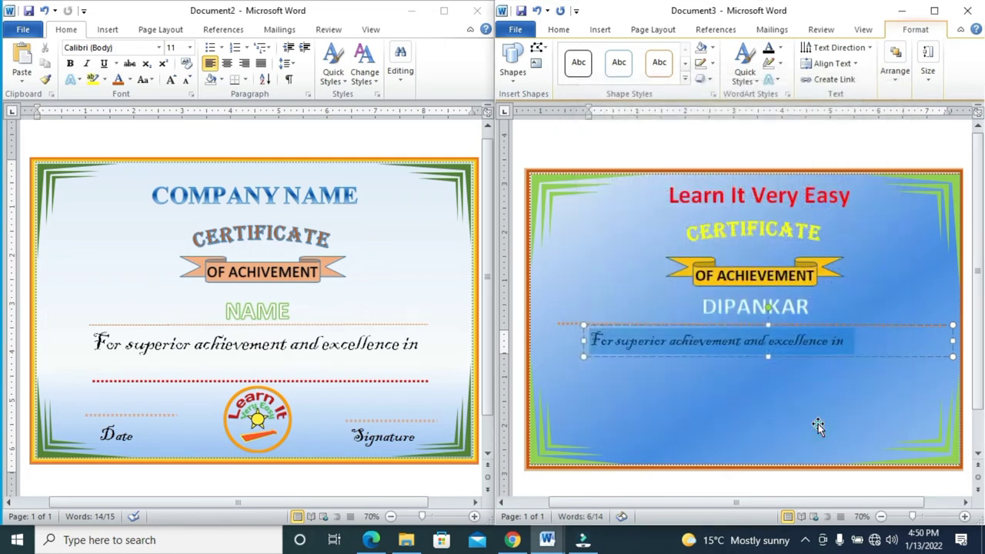
- Enlarge the script text, widen and heighten its box, then shrink the text to fit
key(ctrl+shift+period)
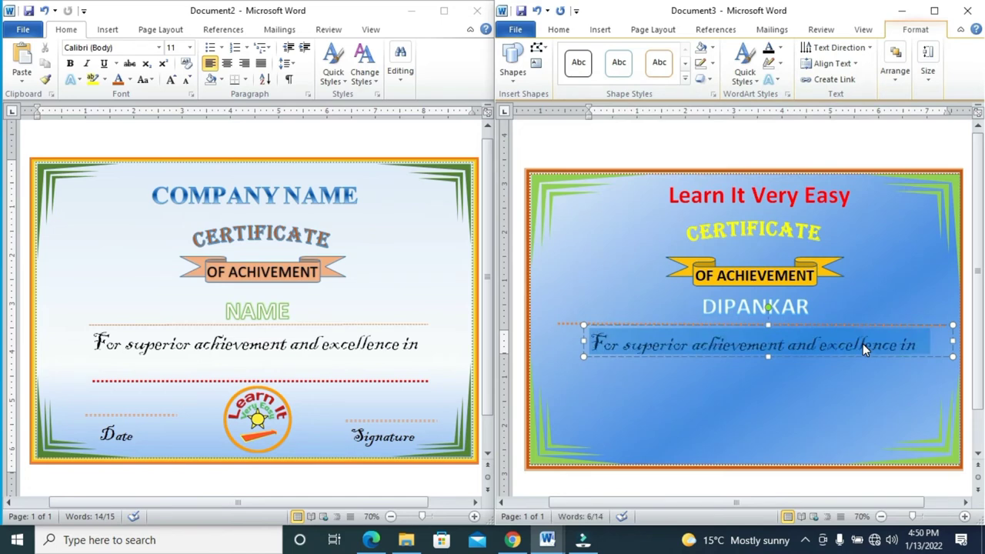
key(ctrl+shift+period)
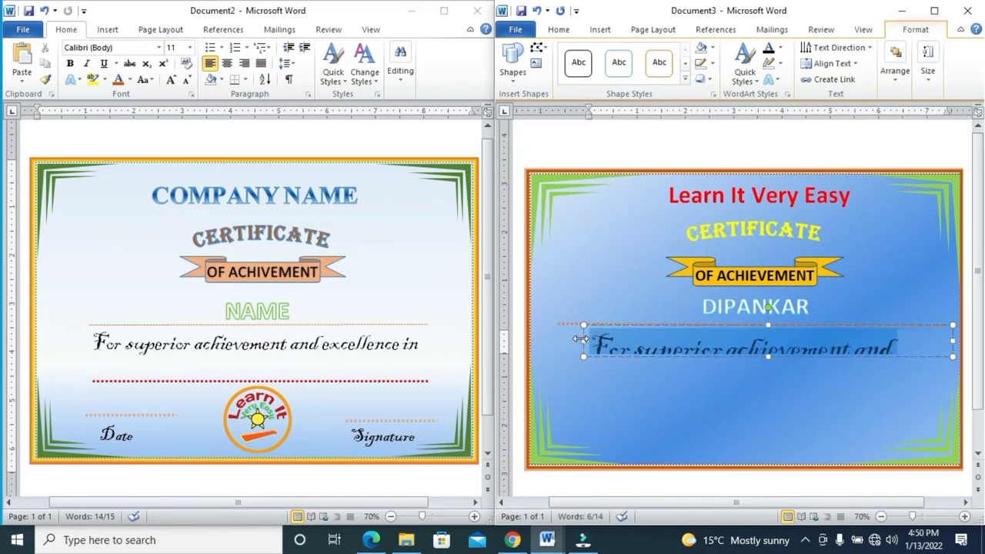
drag(579, 339, 547, 340)
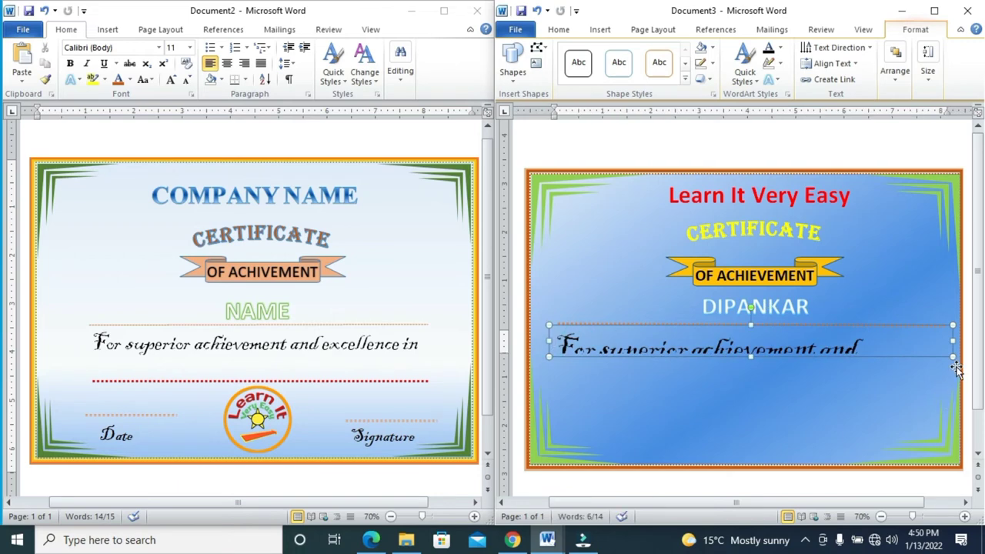
drag(954, 362, 972, 339)
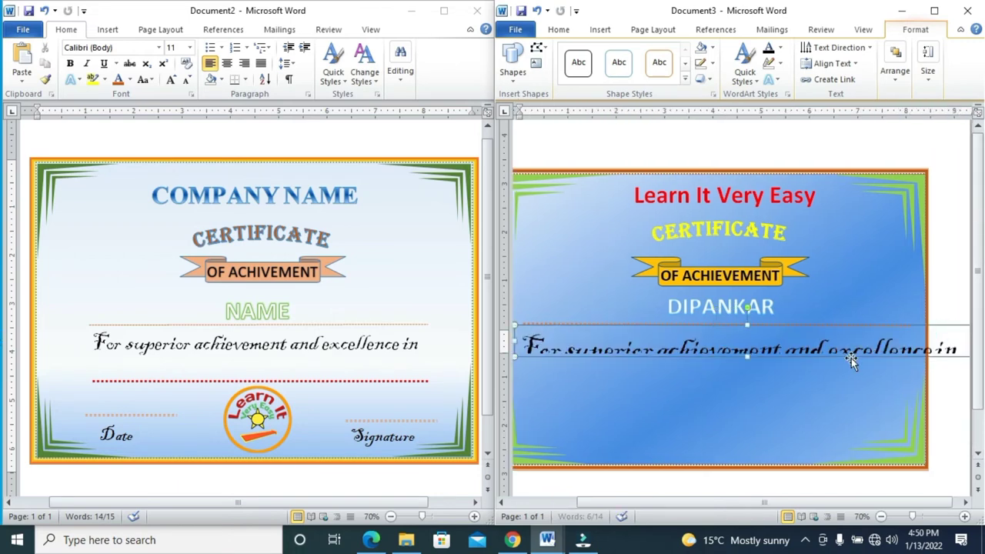
drag(747, 355, 757, 397)
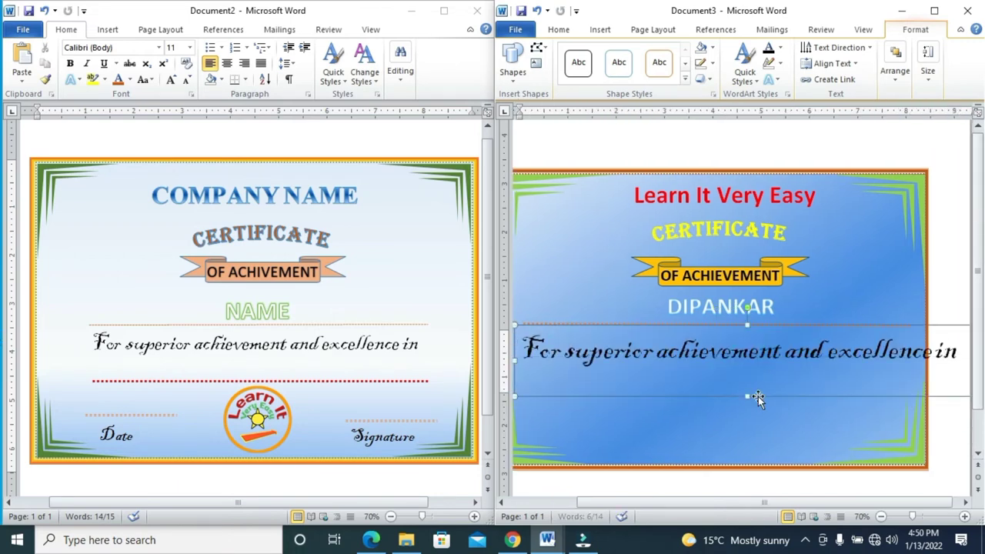
click(682, 502)
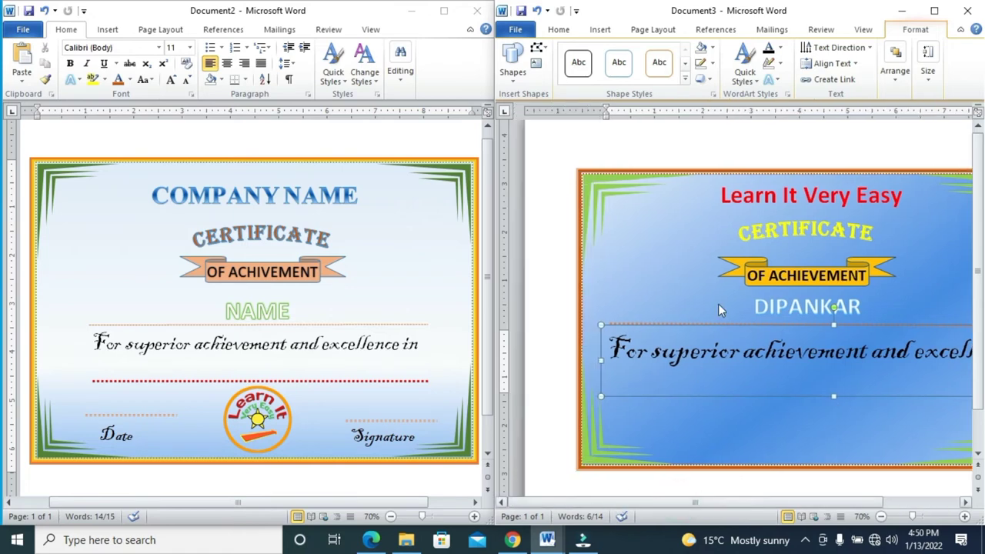
key(ctrl+a)
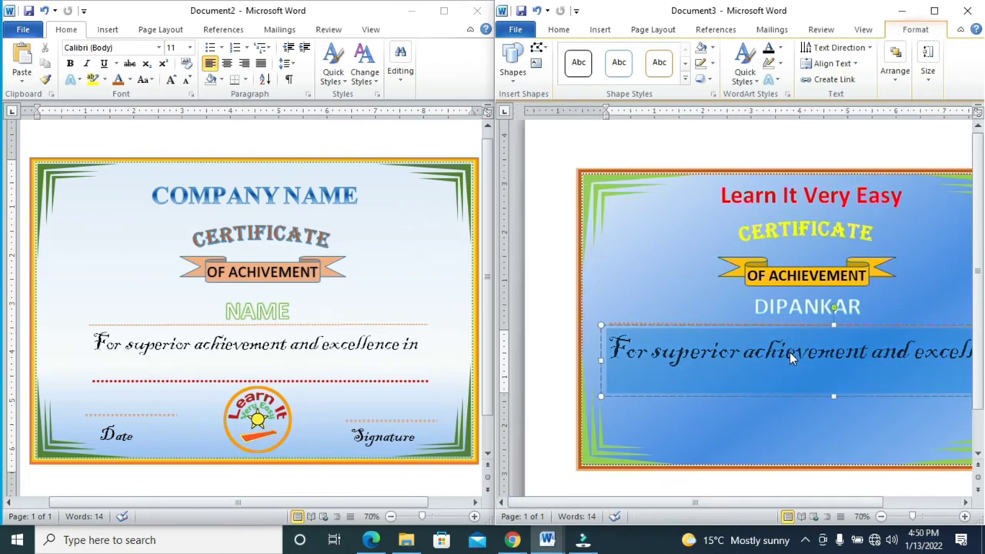
key(ctrl+shift+less)
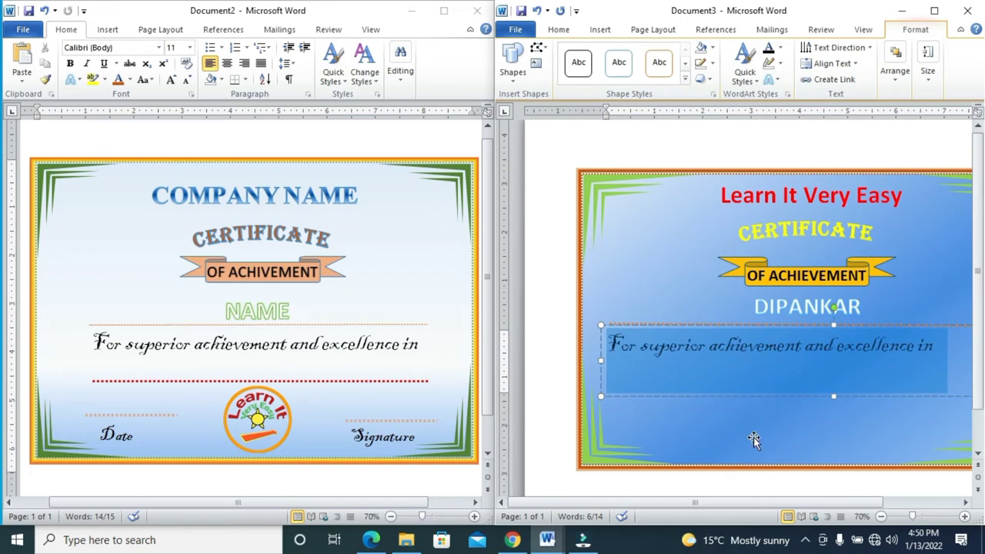
drag(709, 502, 740, 502)
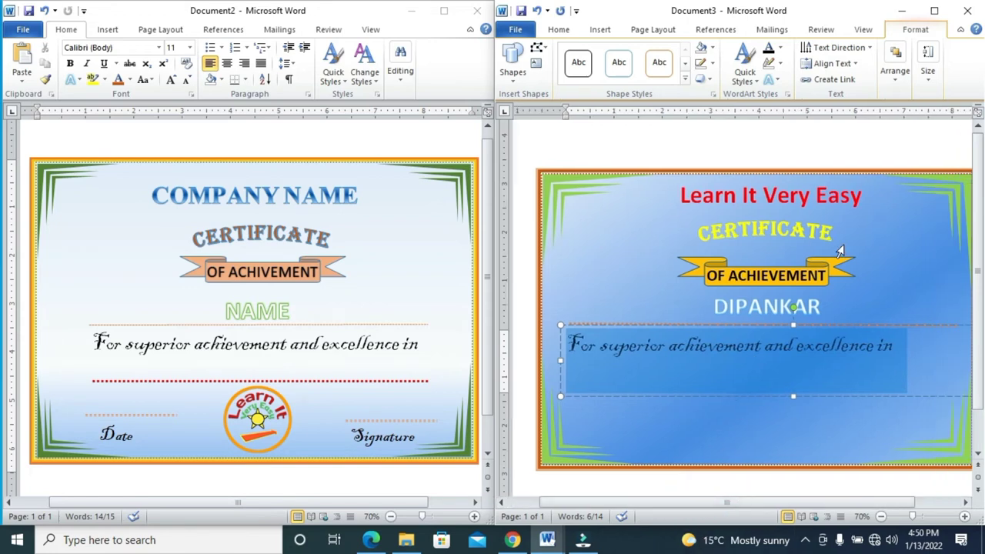
- Set the script line's font size to 42
right_click(750, 365)
mouse_move(820, 229)
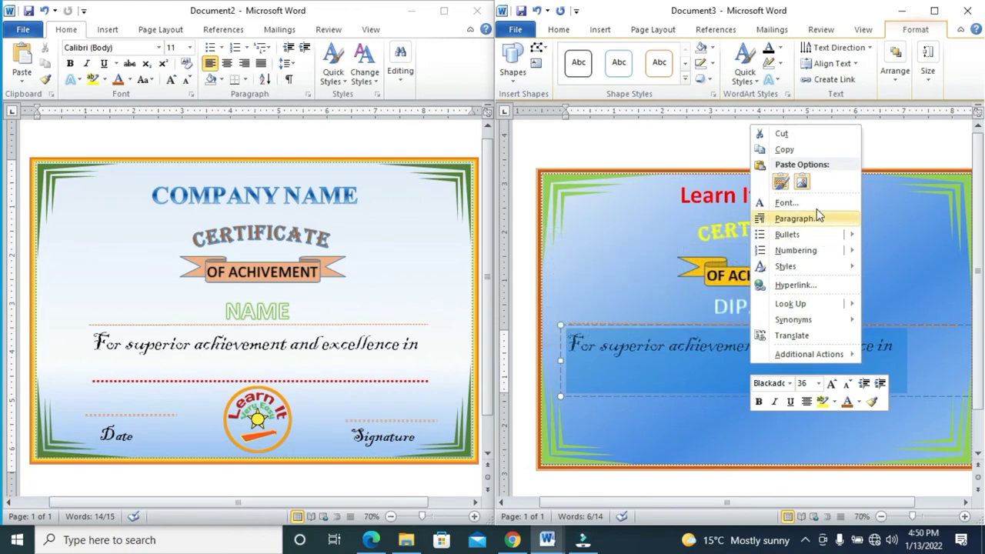
click(813, 202)
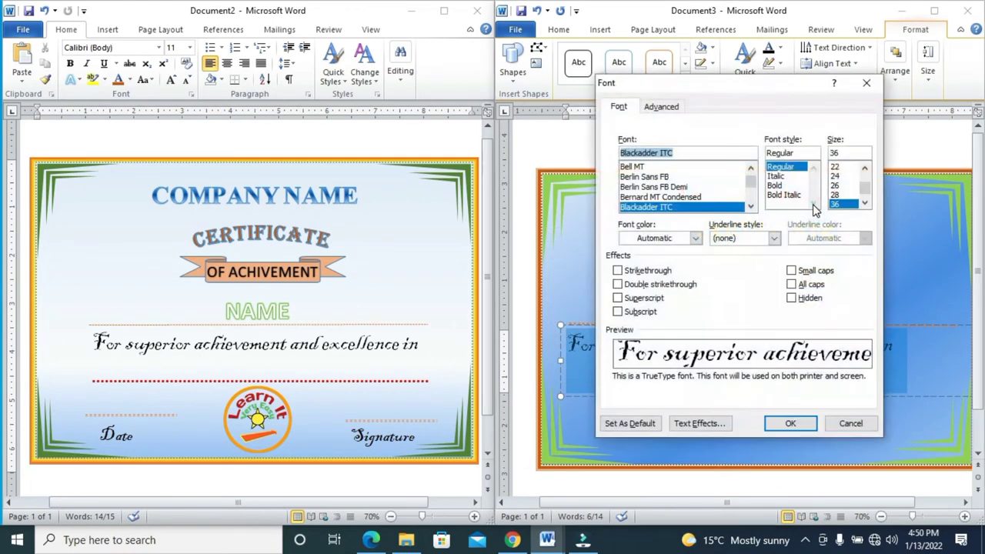
click(863, 201)
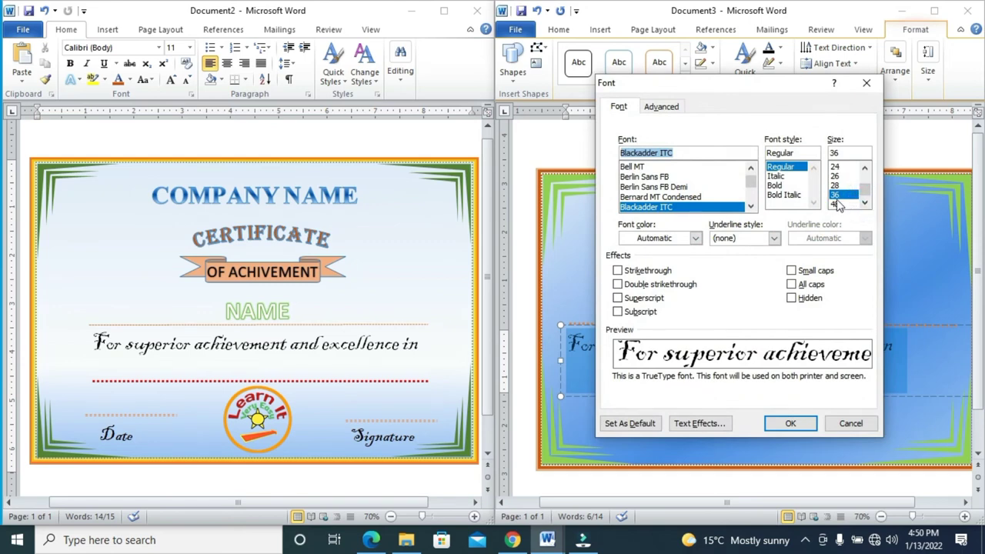
double_click(837, 152)
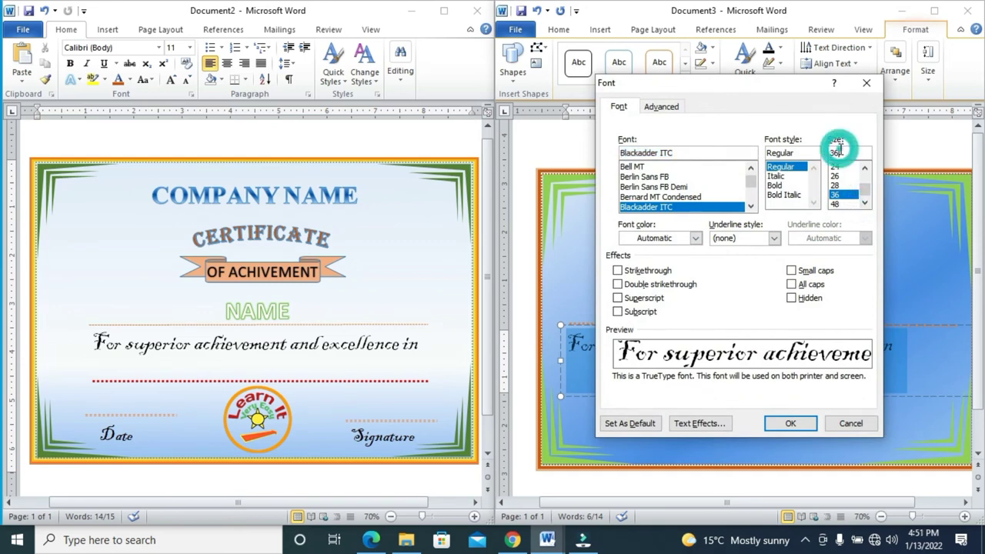
key(BackSpace)
text(42)
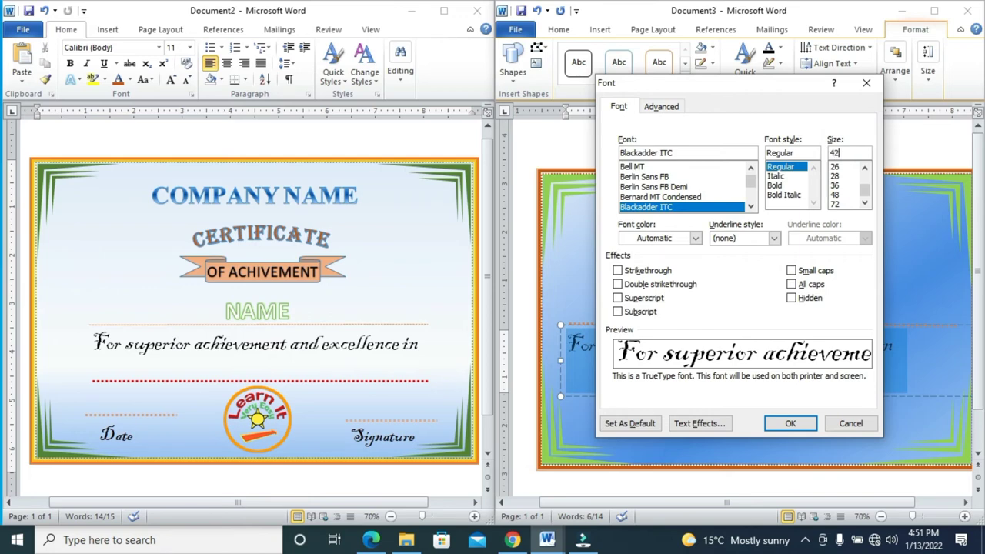
key(Return)
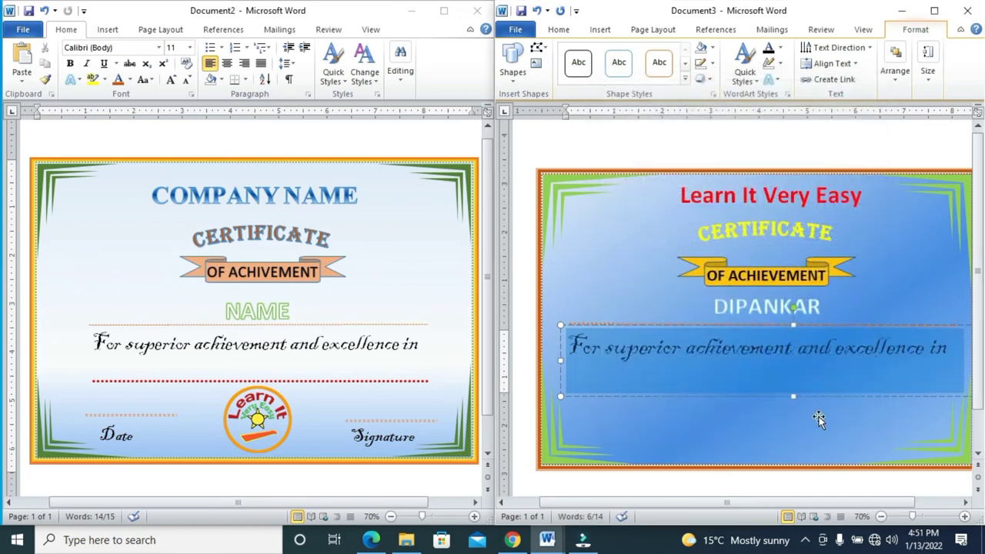
click(818, 417)
- Nudge the script line's text box slightly to the right
drag(756, 501, 764, 506)
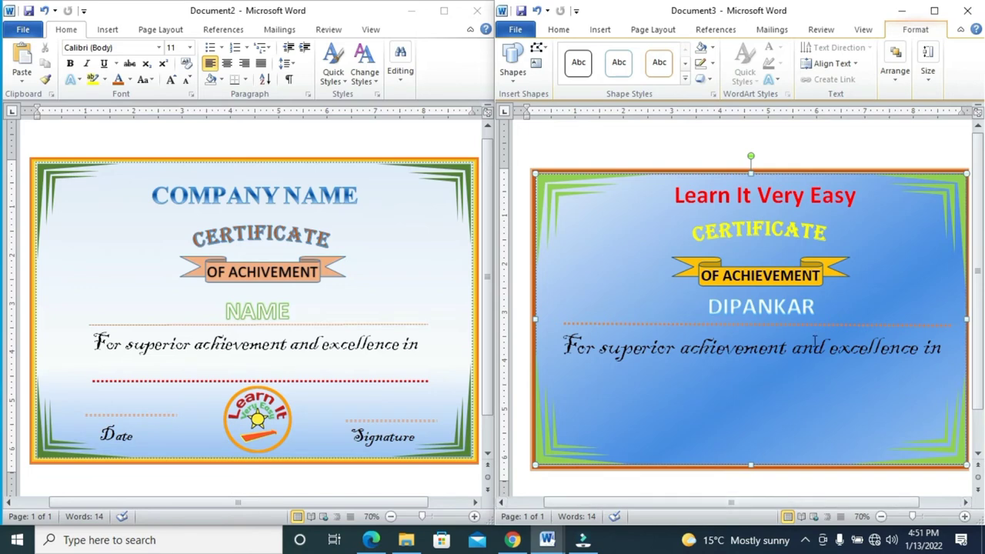
click(817, 327)
drag(816, 326, 826, 324)
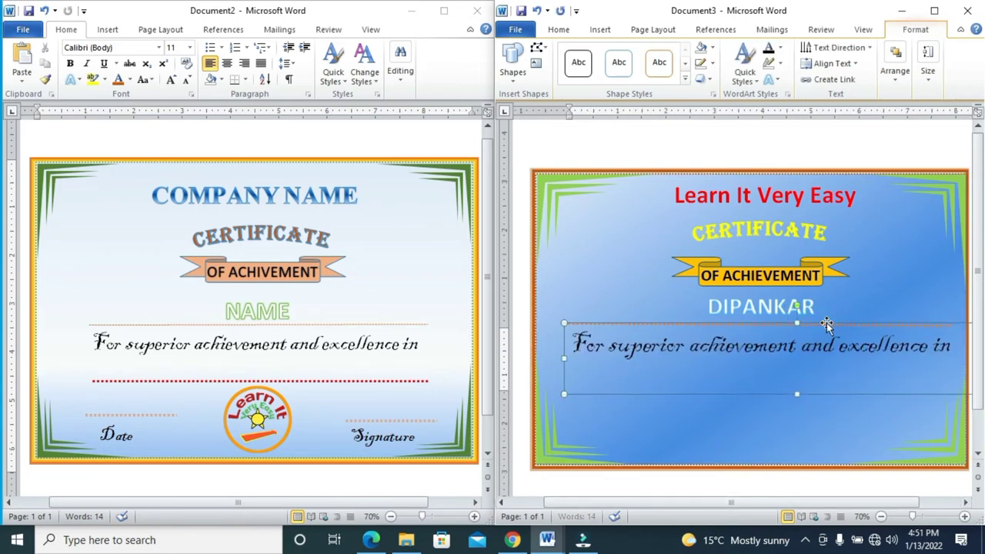
click(817, 431)
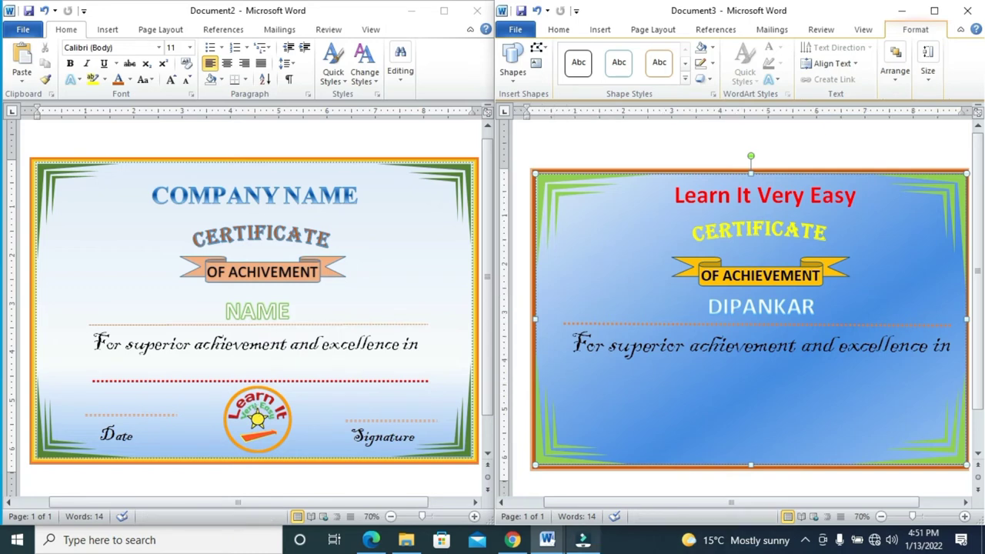
- Check the reference certificate window, then return to Document3 and select the background
click(547, 539)
click(523, 515)
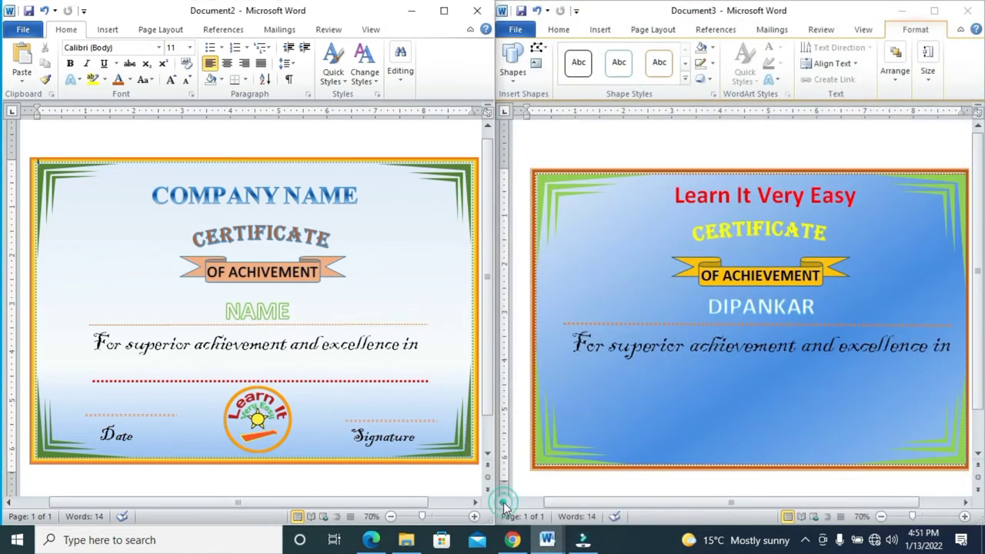
click(707, 375)
click(707, 375)
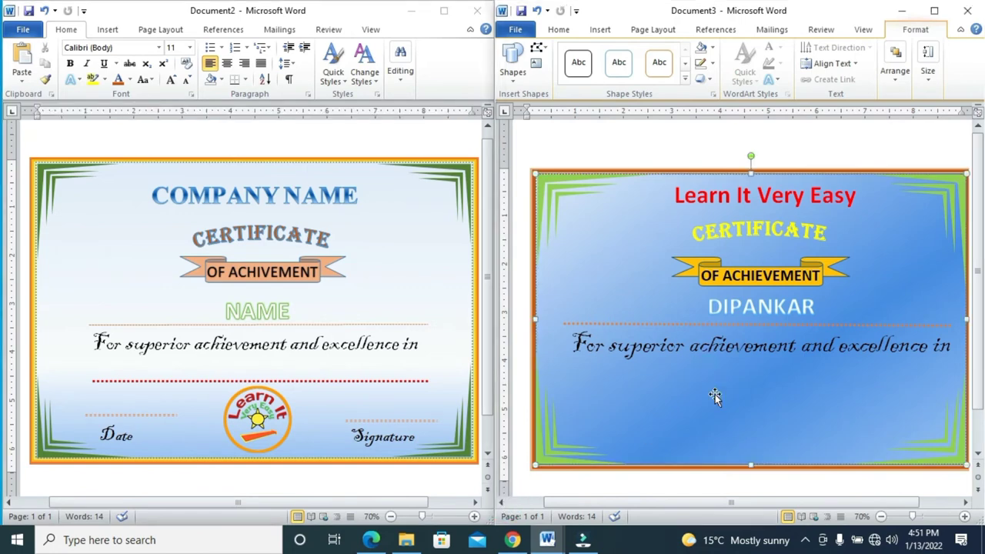
- Insert the round Learn It logo picture into the certificate and maximise the window
click(599, 31)
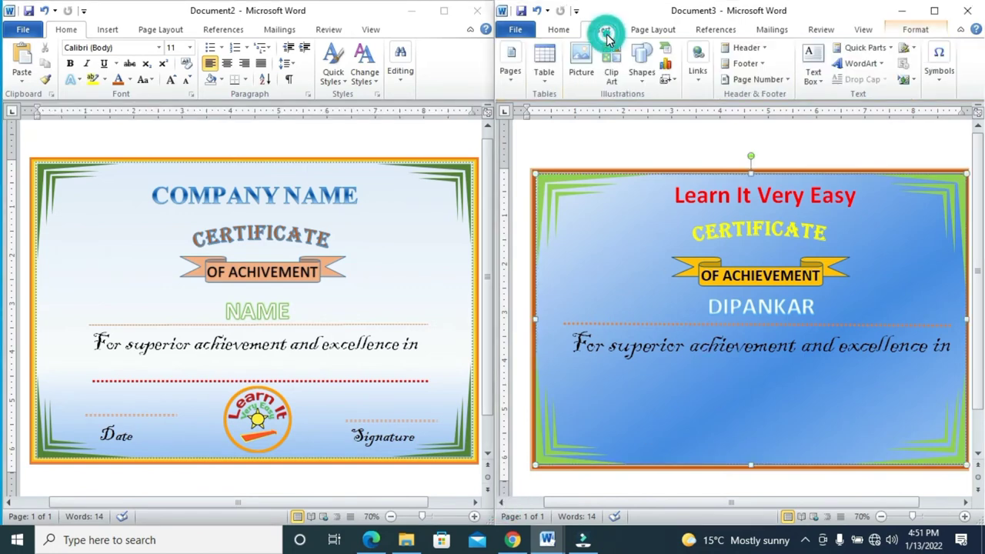
click(586, 50)
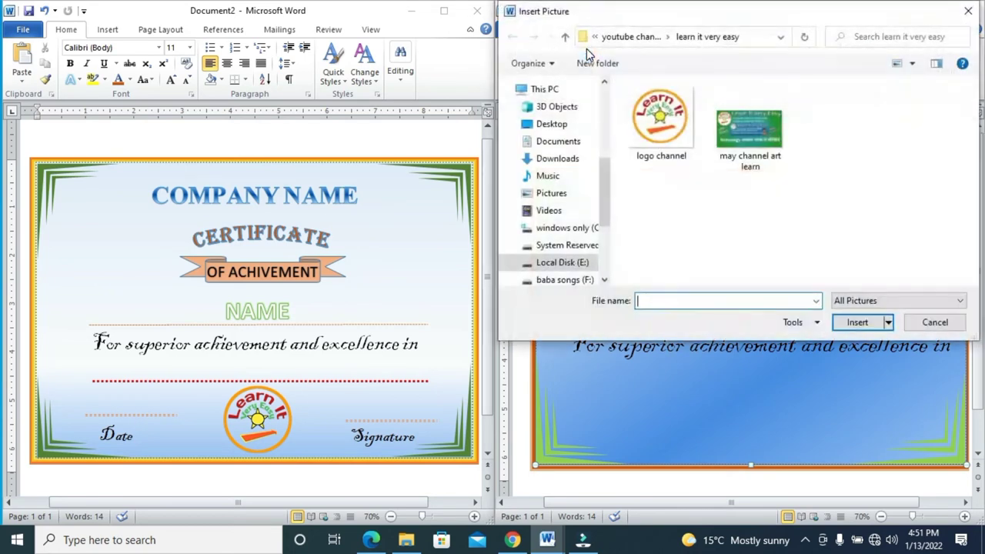
click(661, 119)
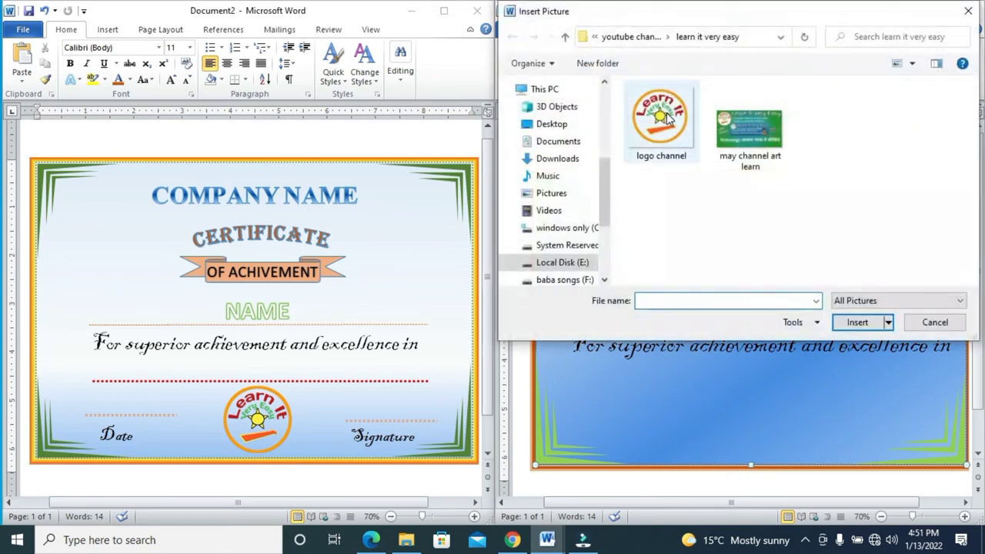
click(870, 326)
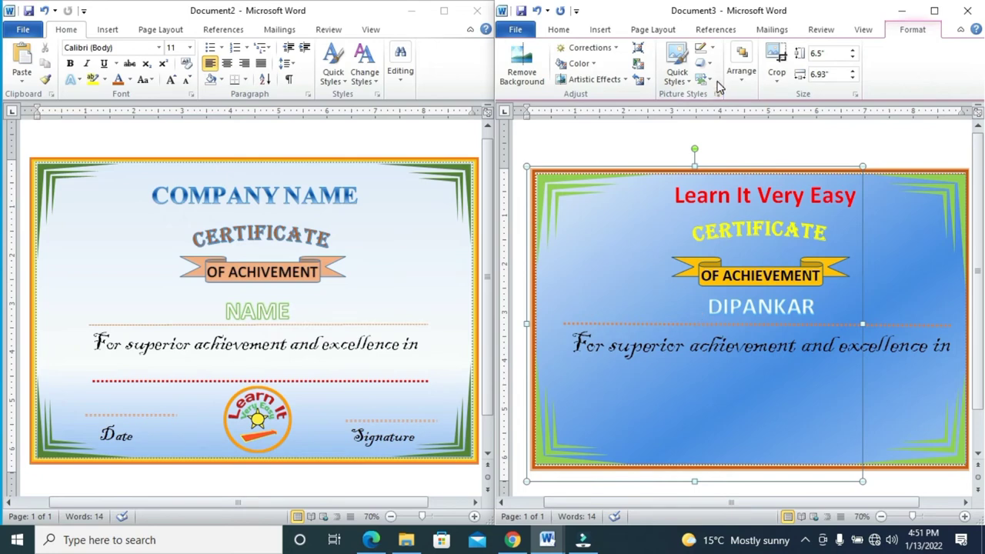
click(933, 11)
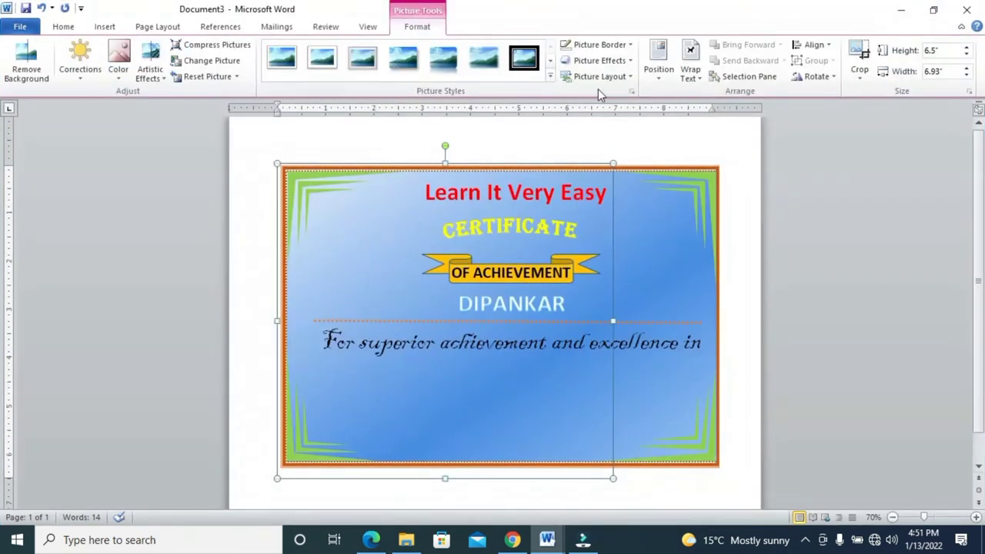
- Set the logo to In Front of Text, shrink it and move it to the lower centre
click(693, 74)
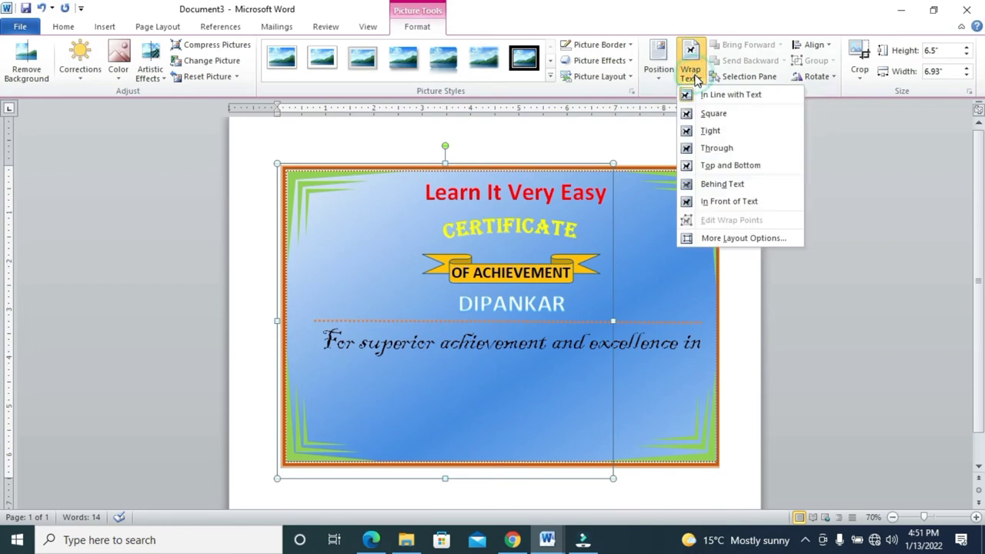
click(728, 203)
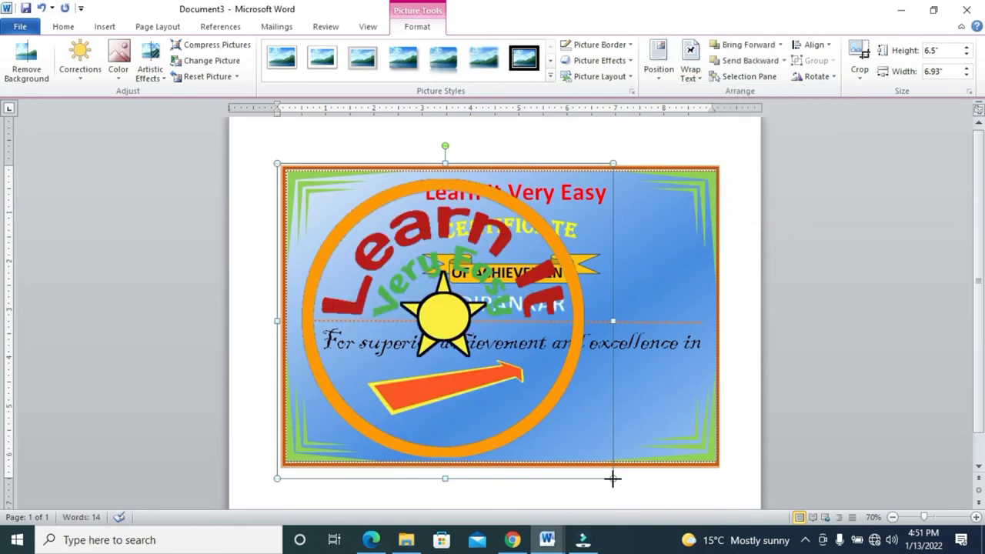
drag(612, 478, 472, 345)
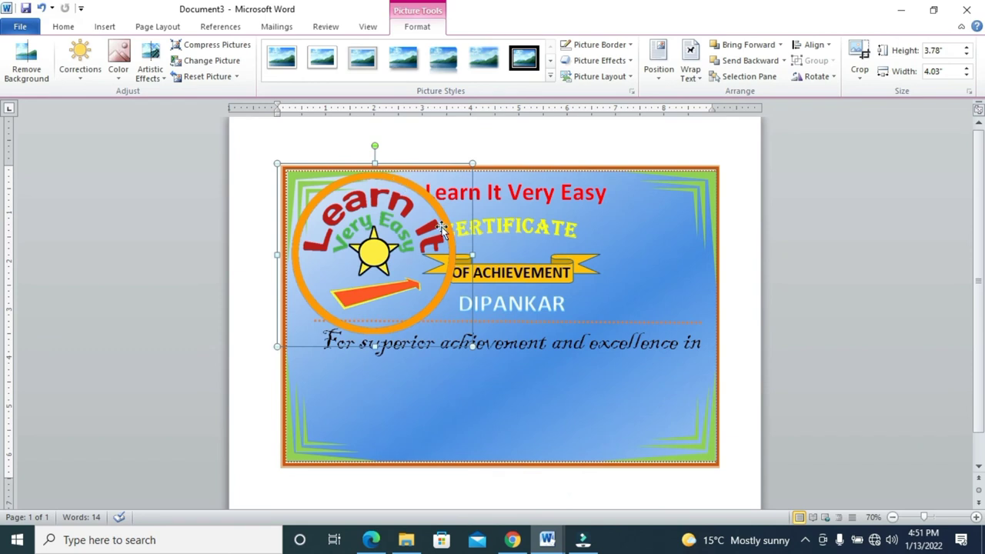
drag(440, 228, 446, 239)
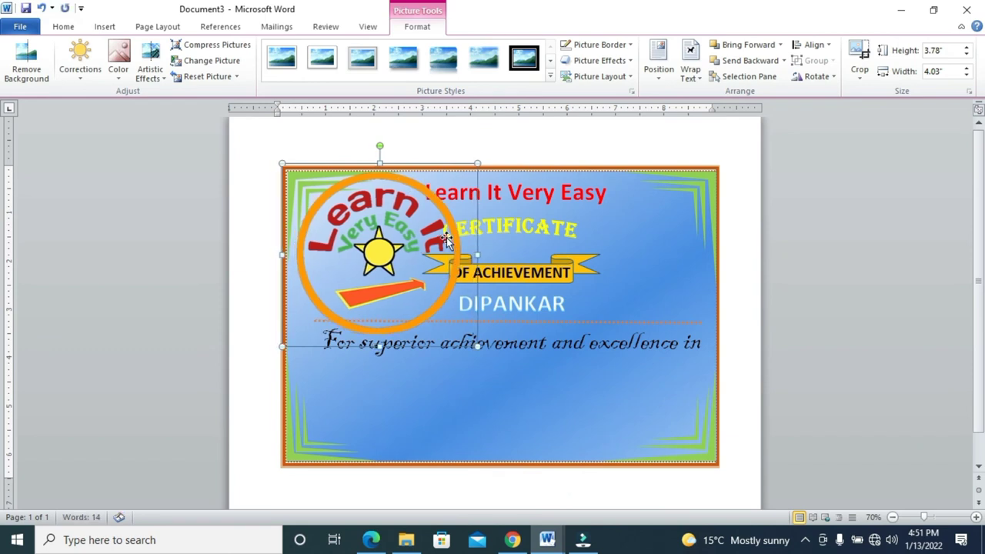
key(Right)
key(Down)
key(Down)
key(Down)
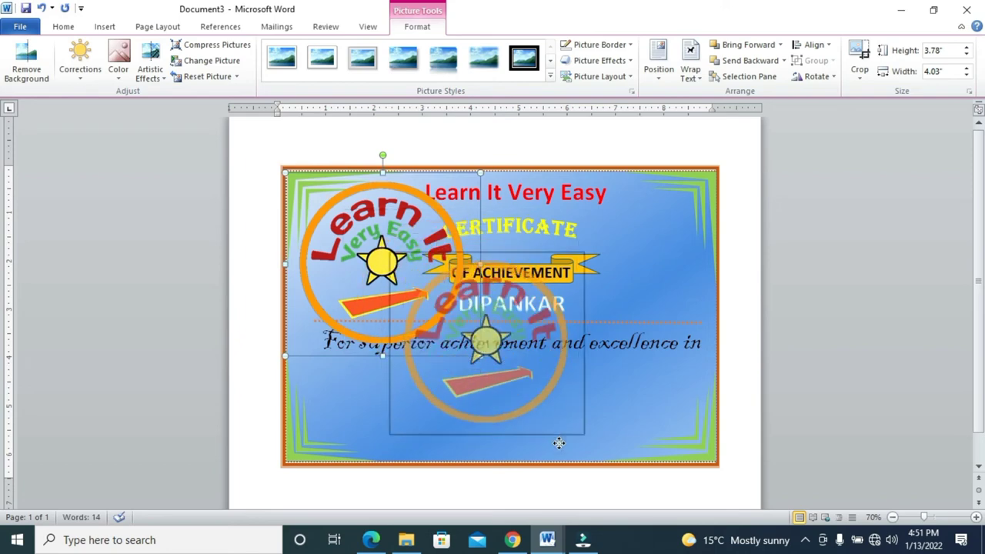
mouse_move(450, 355)
mouse_down()
mouse_move(567, 461)
mouse_move(517, 387)
mouse_move(564, 459)
mouse_move(520, 408)
mouse_up()
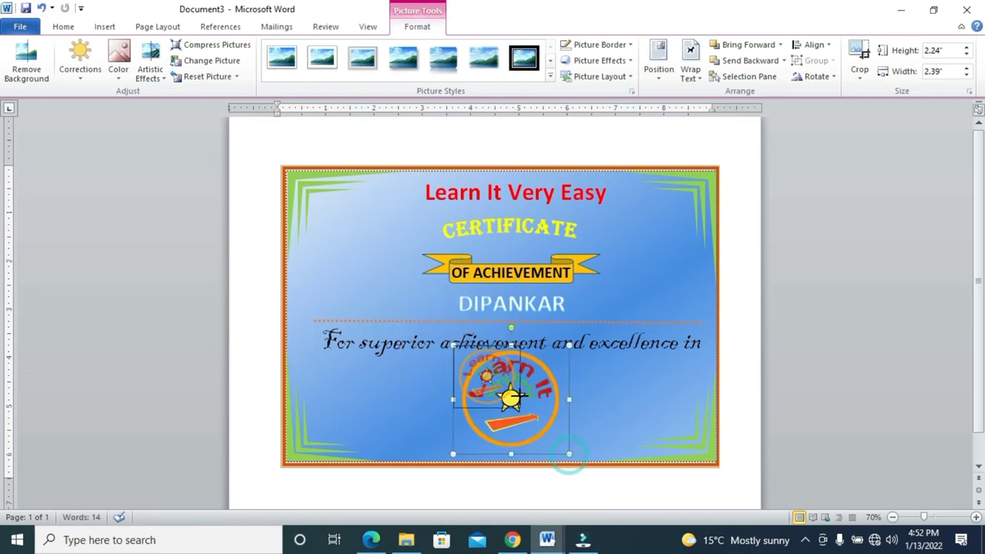
- Shrink the logo to 1.16 by 1.09 inches, centre it, and restore the window
drag(500, 358, 527, 411)
drag(545, 462, 535, 453)
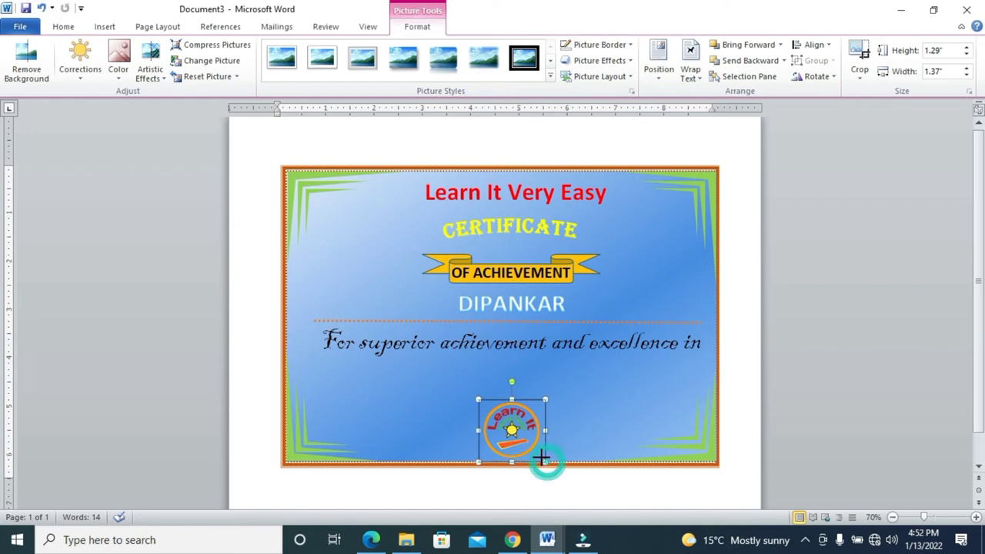
drag(523, 415, 528, 415)
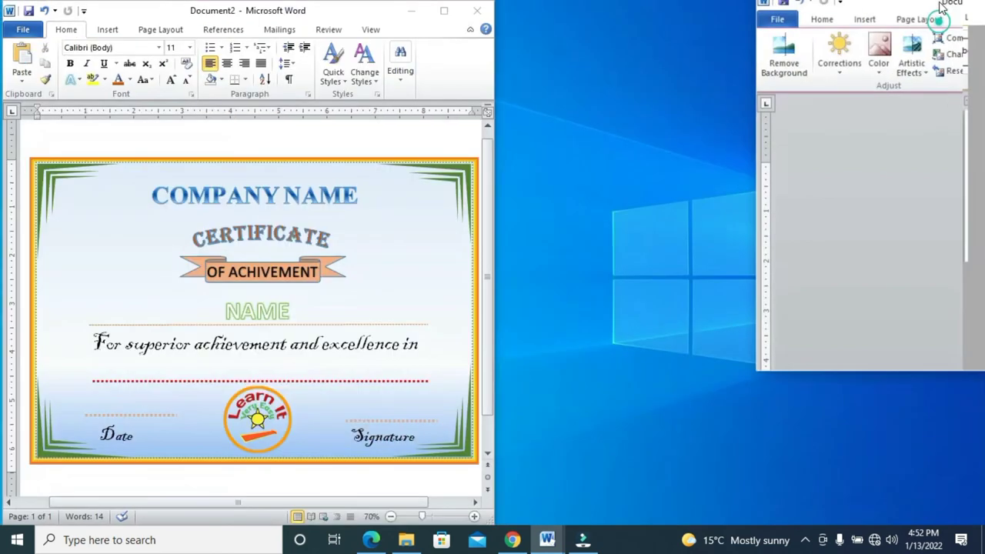
click(933, 9)
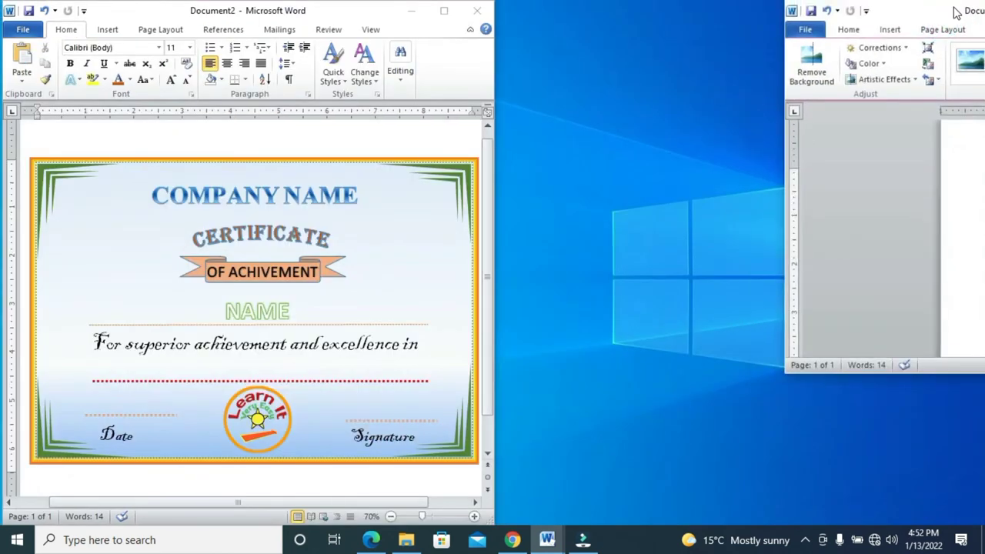
- Snap the Document3 window to fill the right half of the screen
drag(954, 13, 983, 1)
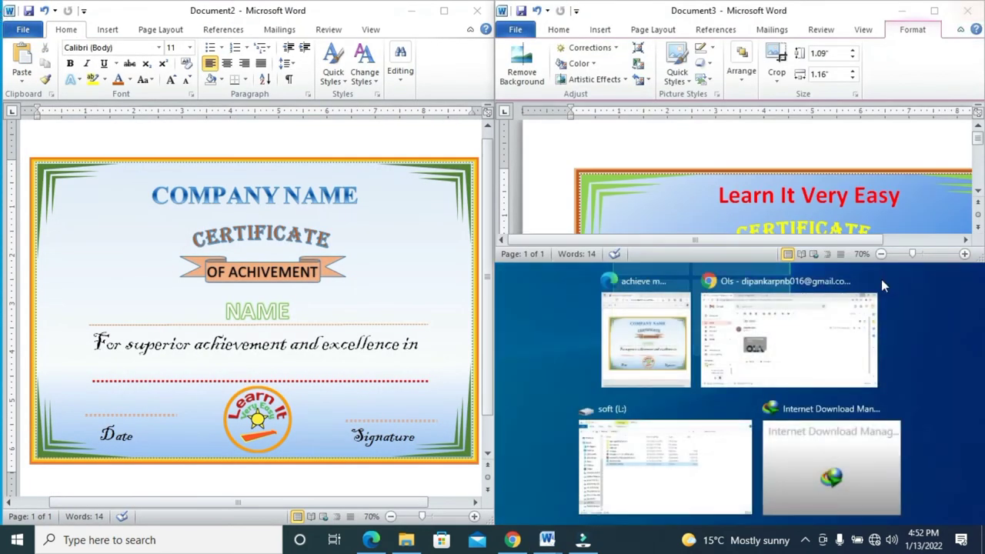
click(833, 265)
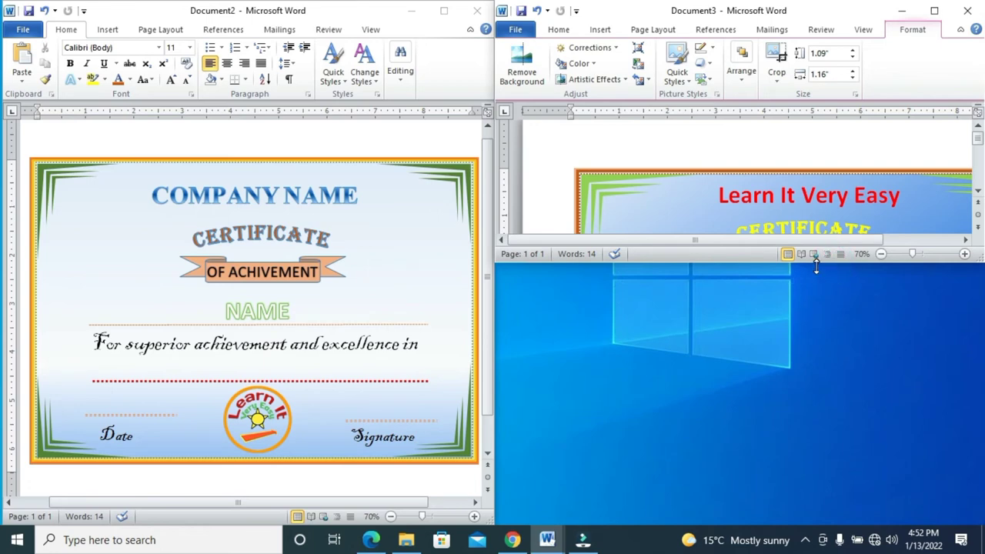
drag(815, 265, 839, 523)
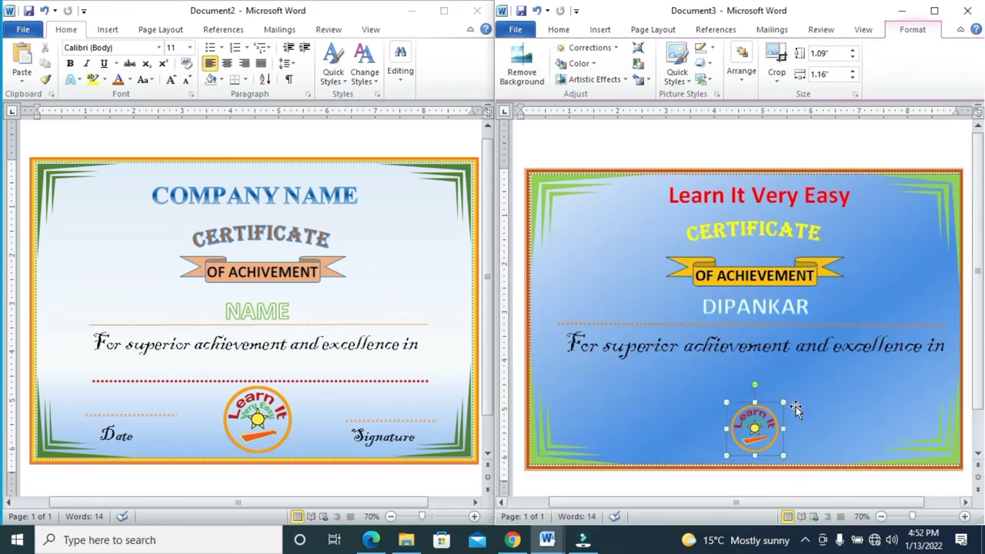
- Select the certificate background, the name text box and the script-line text box in turn
click(794, 406)
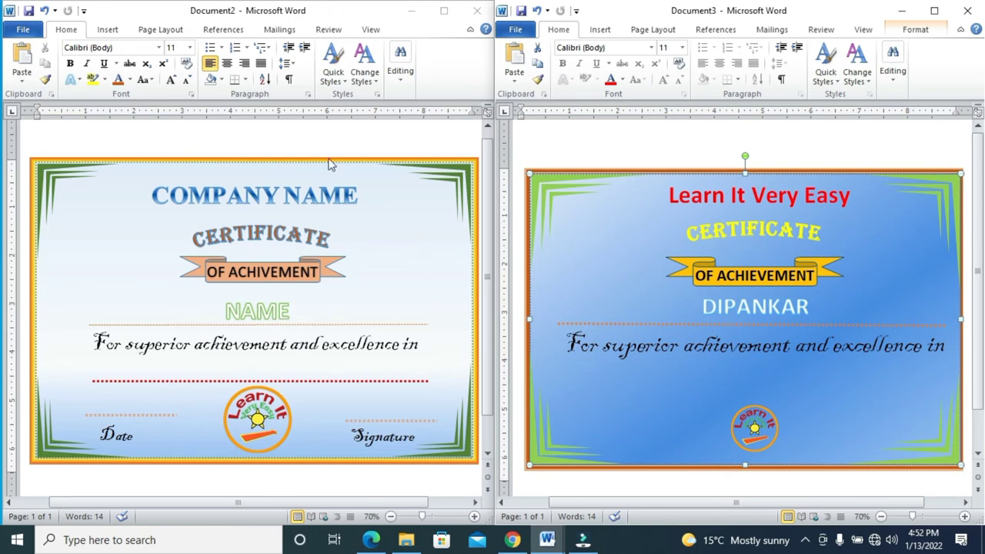
click(715, 329)
click(708, 321)
click(644, 298)
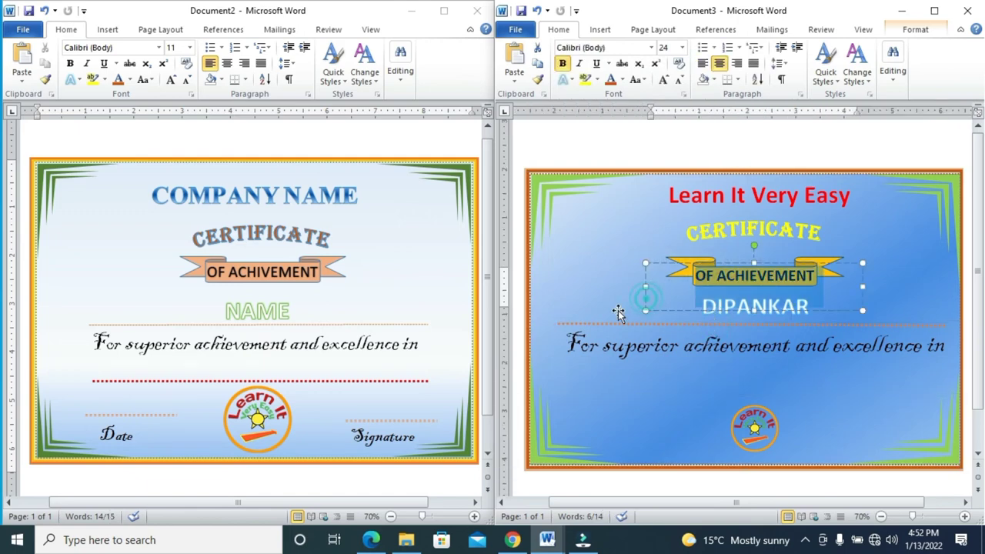
click(571, 323)
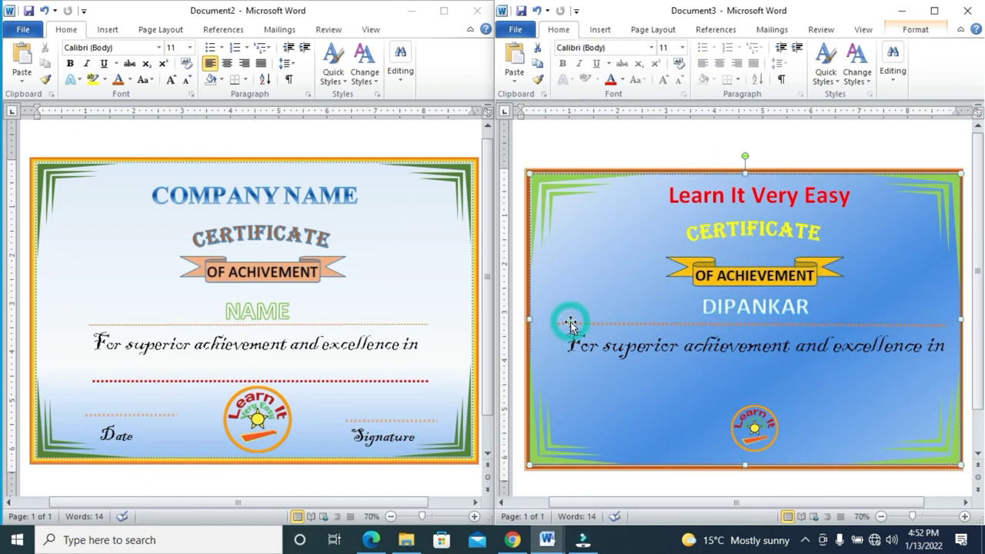
click(573, 324)
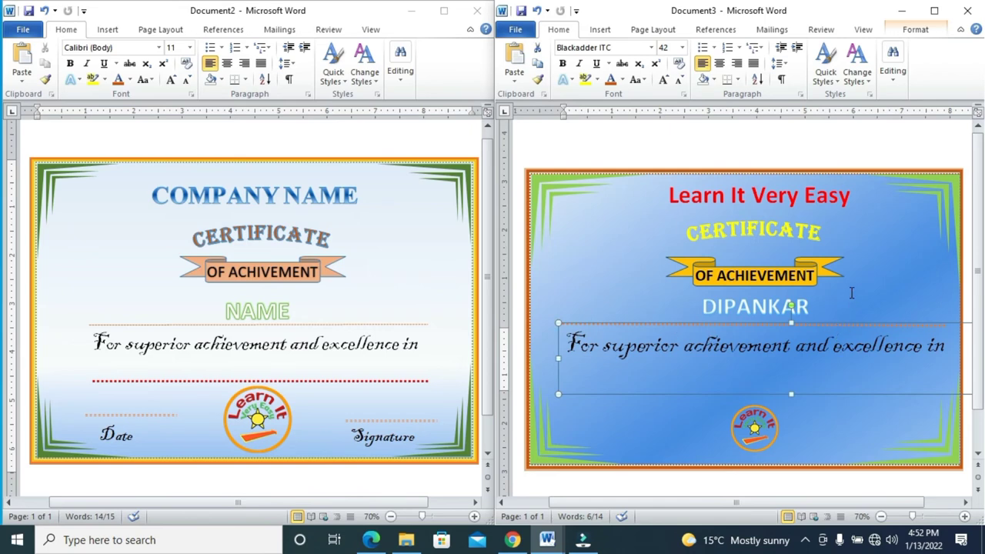
drag(851, 292, 645, 43)
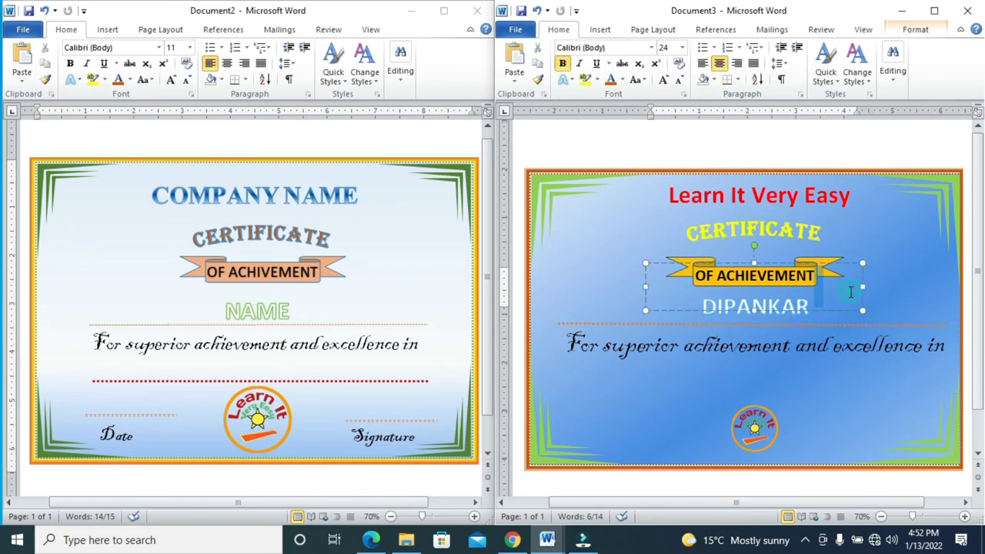
click(600, 29)
- Draw a second horizontal line across the certificate below the script line
click(644, 80)
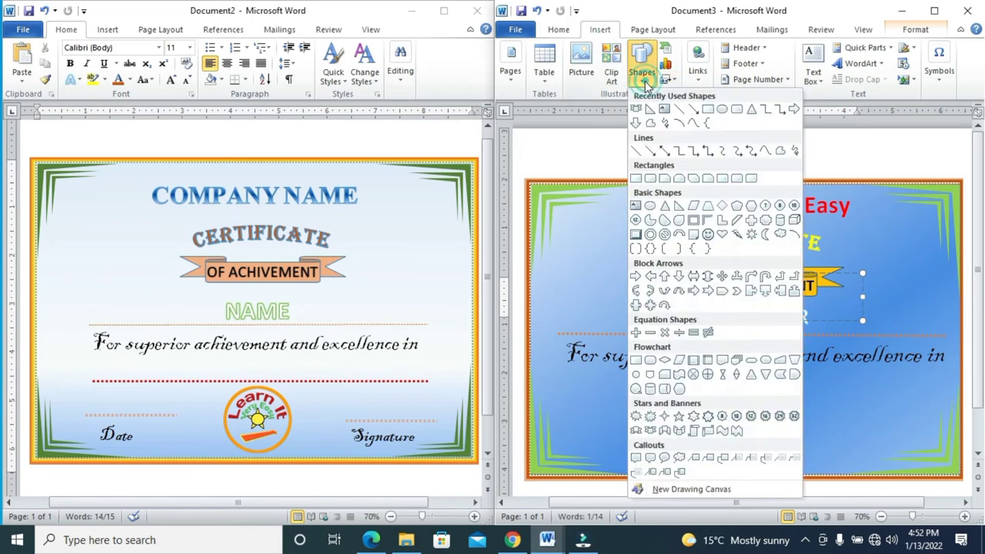
click(678, 109)
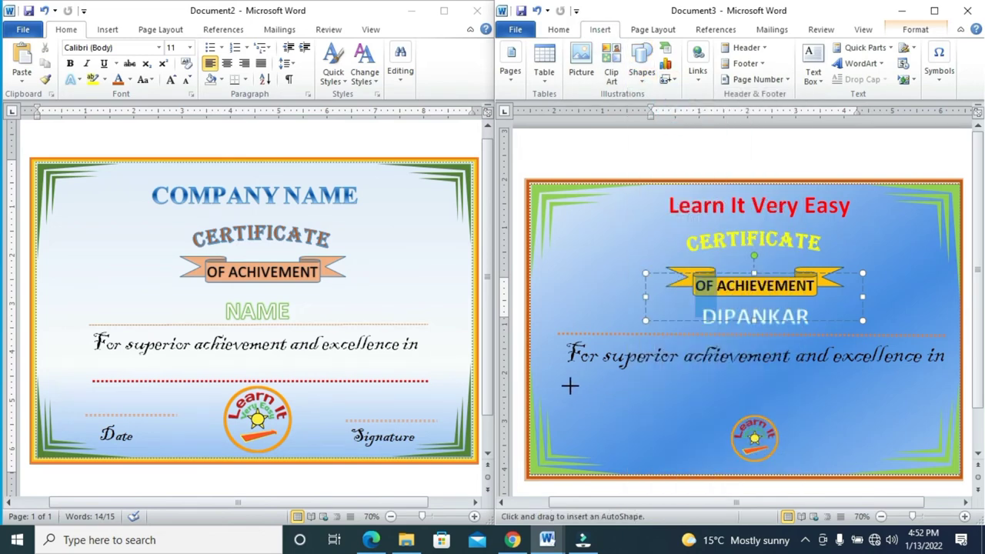
drag(568, 396, 806, 386)
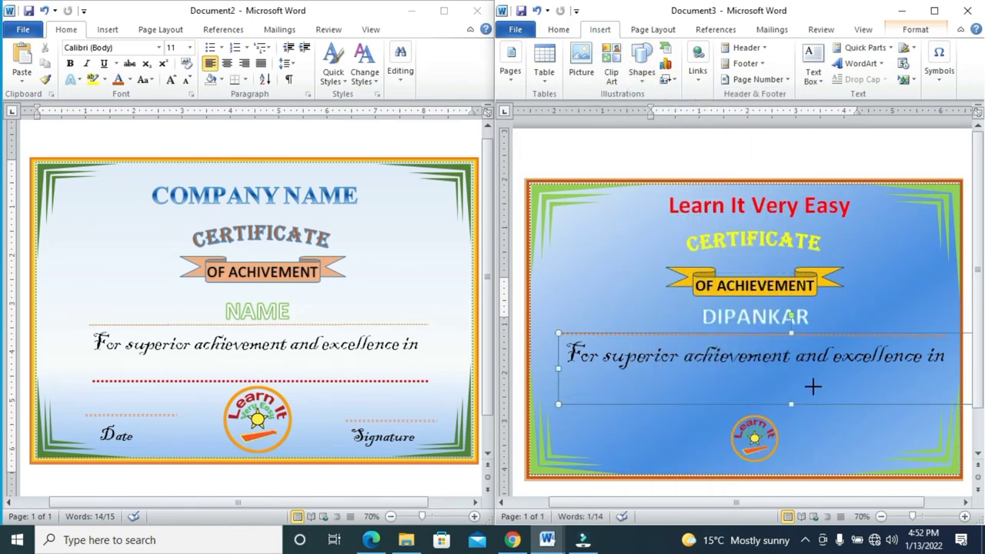
drag(947, 392, 949, 393)
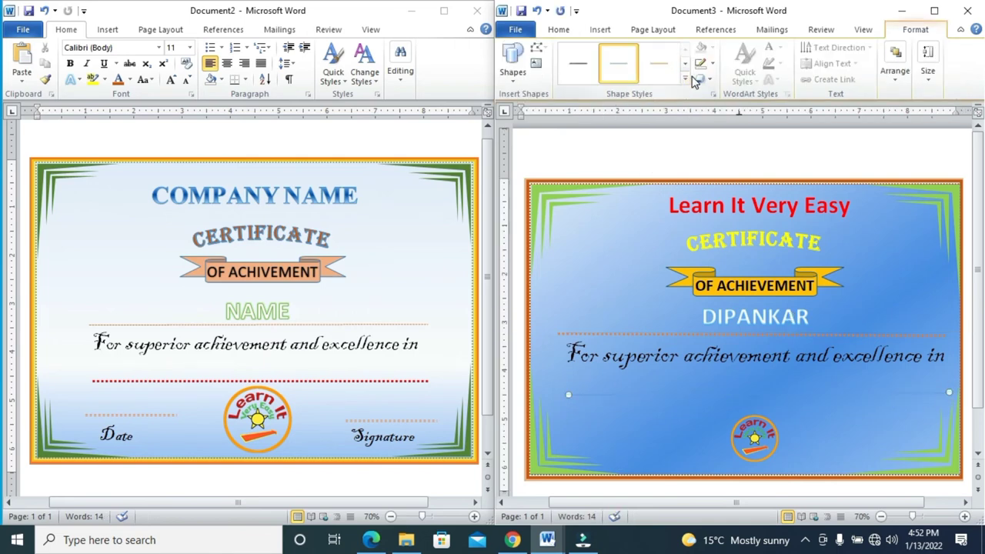
- Make the new line 3 pt, light orange and dotted
mouse_move(770, 254)
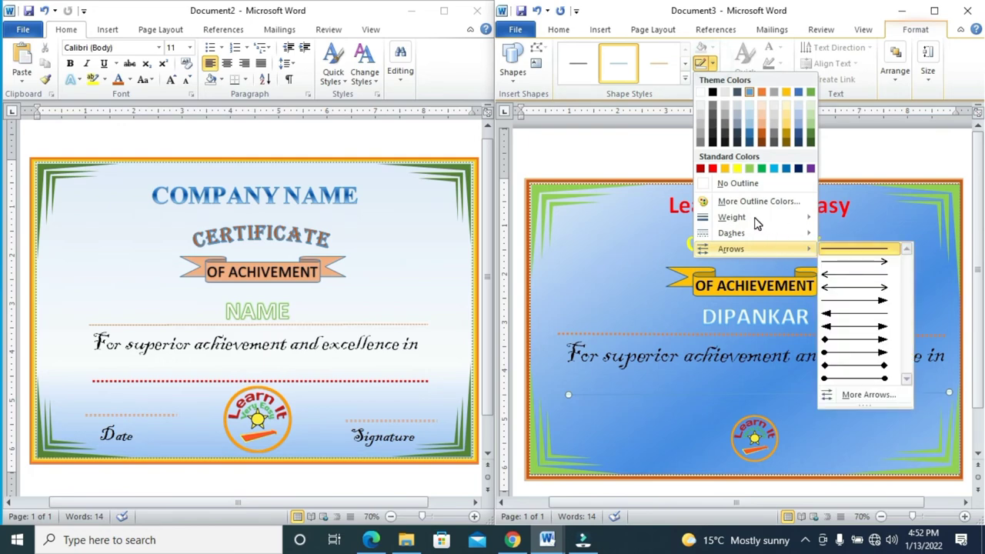
mouse_move(754, 219)
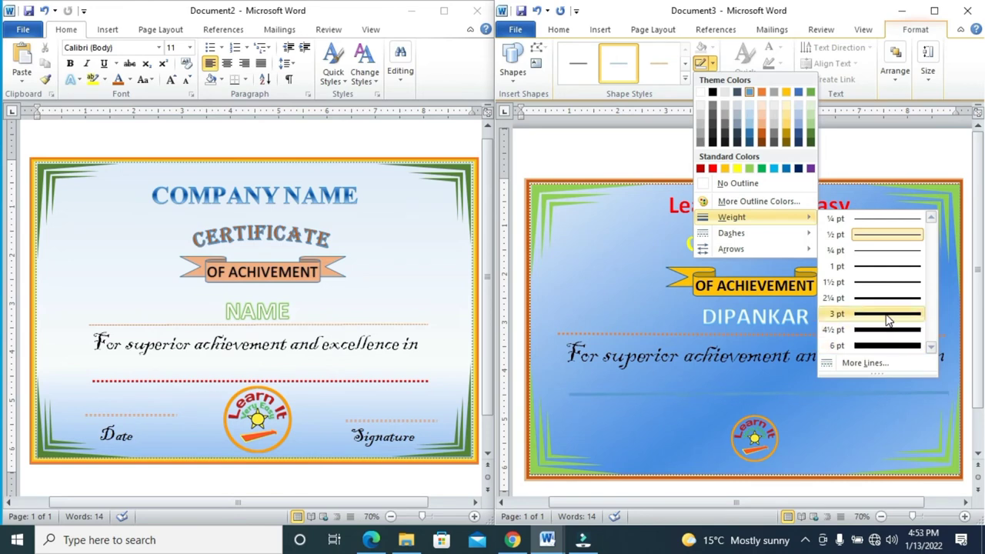
click(886, 320)
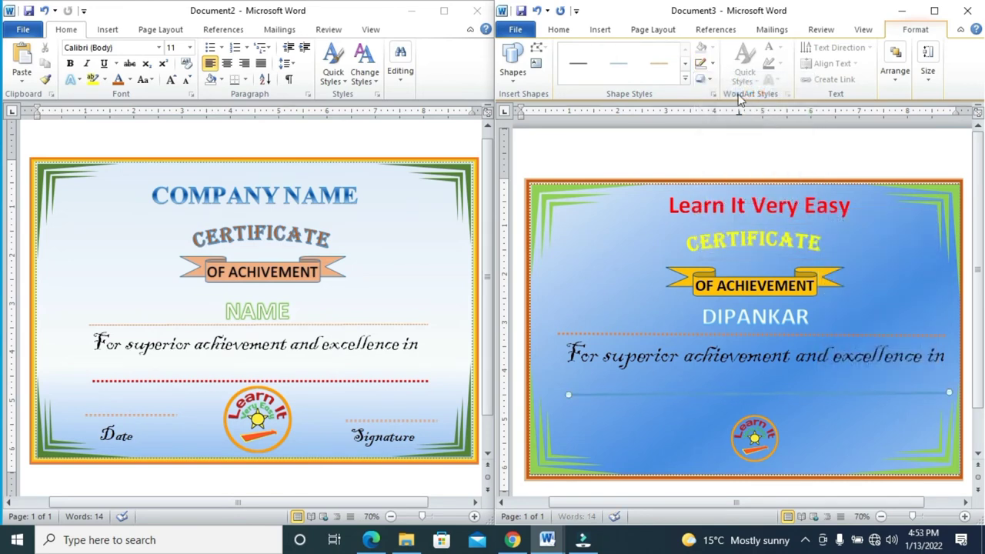
click(711, 63)
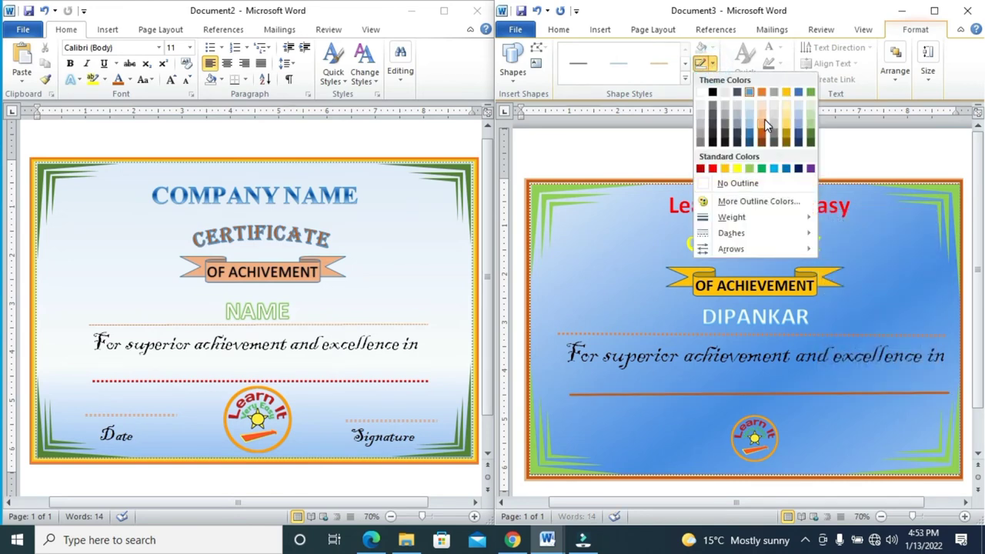
click(766, 125)
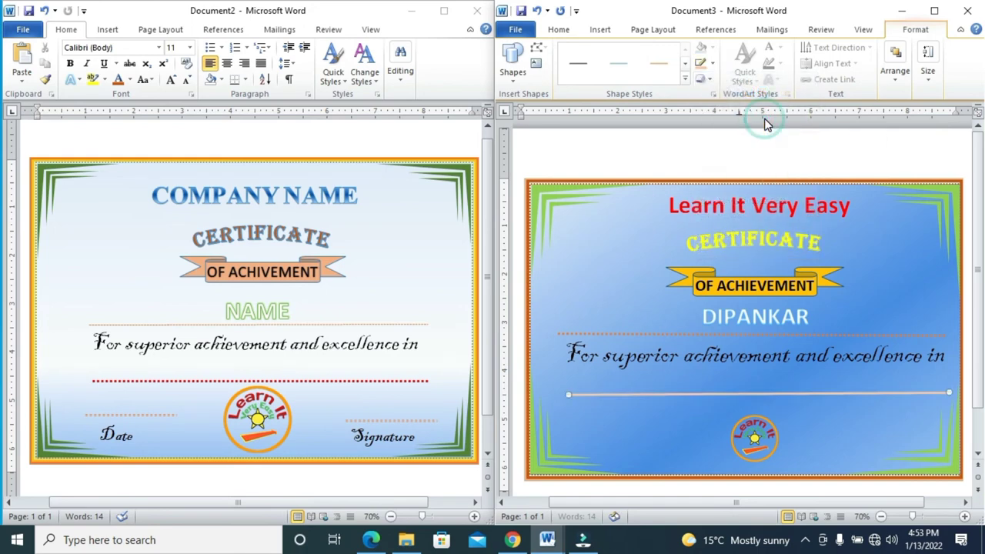
click(711, 63)
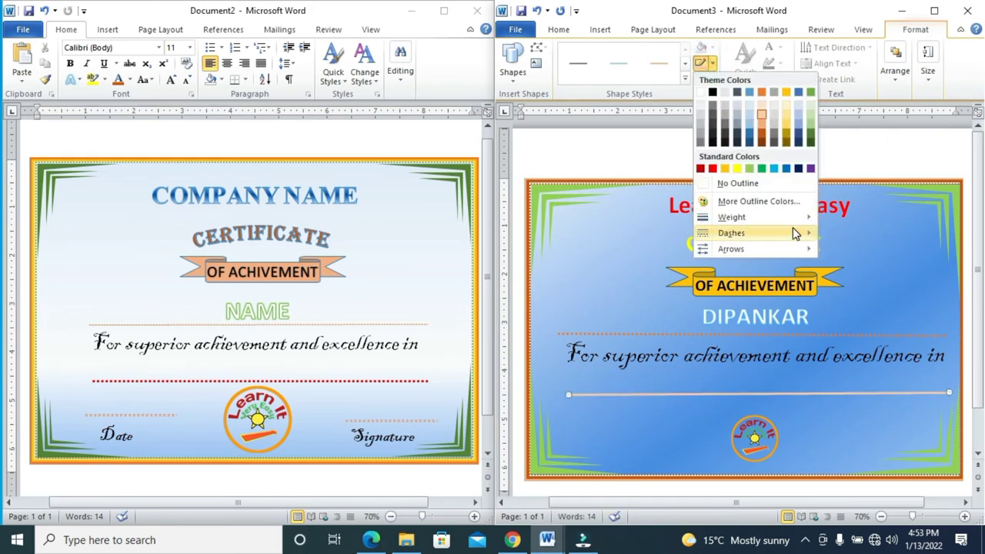
mouse_move(796, 217)
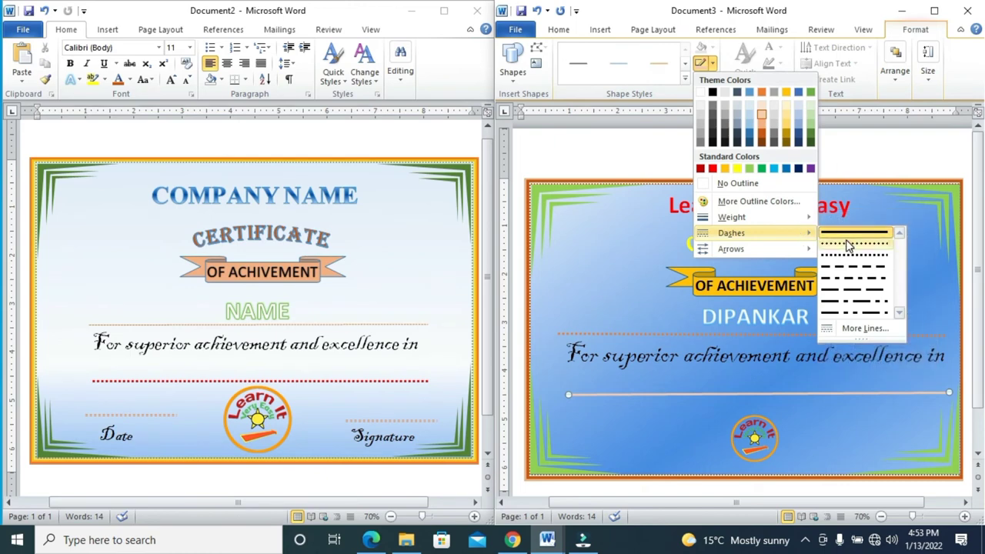
click(847, 240)
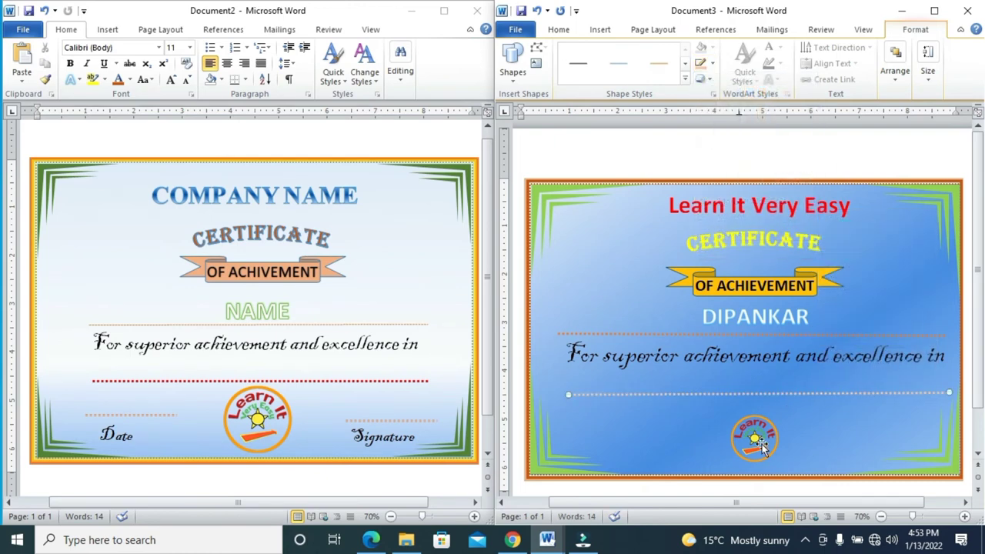
- Nudge the lower dotted rule into place just beneath the script line
key(Up)
key(Left)
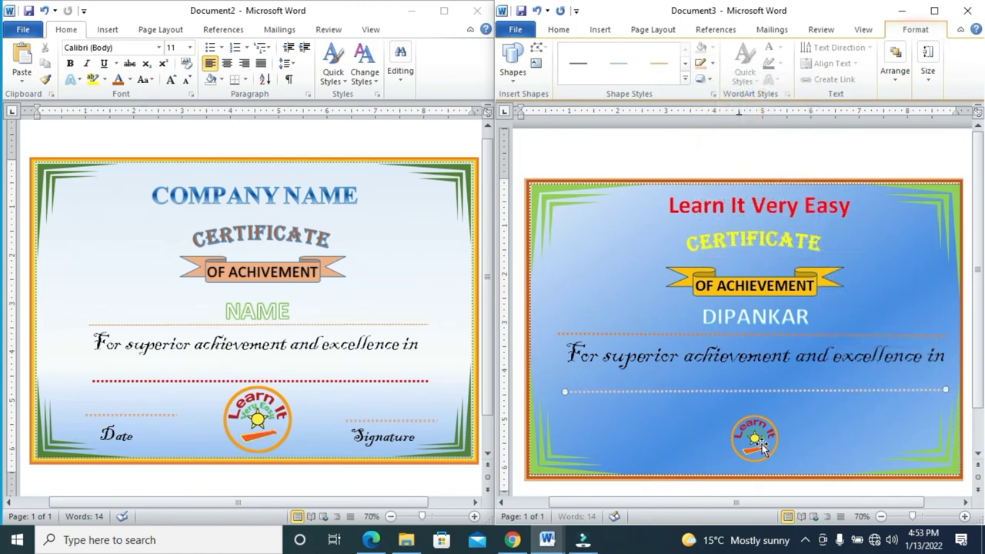
key(Down)
key(Down)
key(Down)
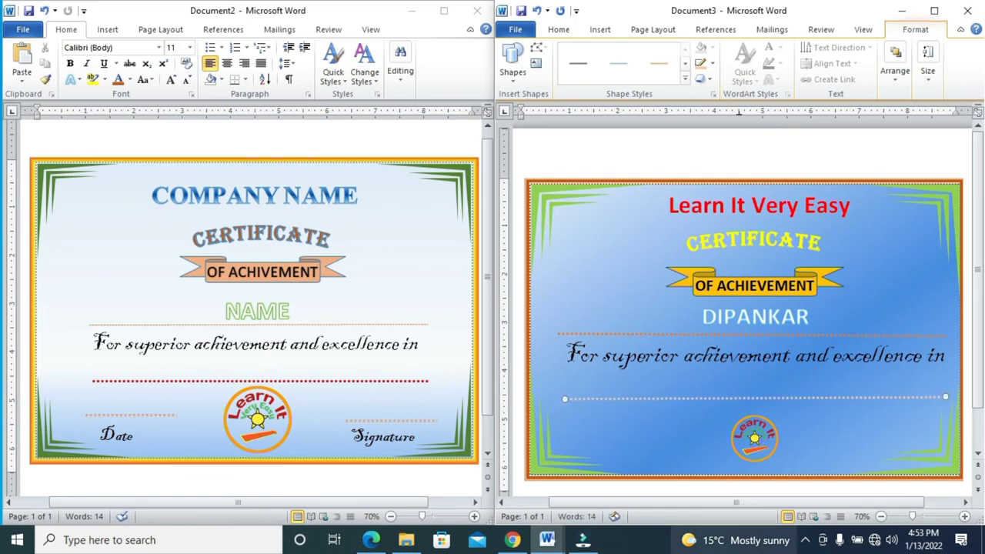
click(687, 435)
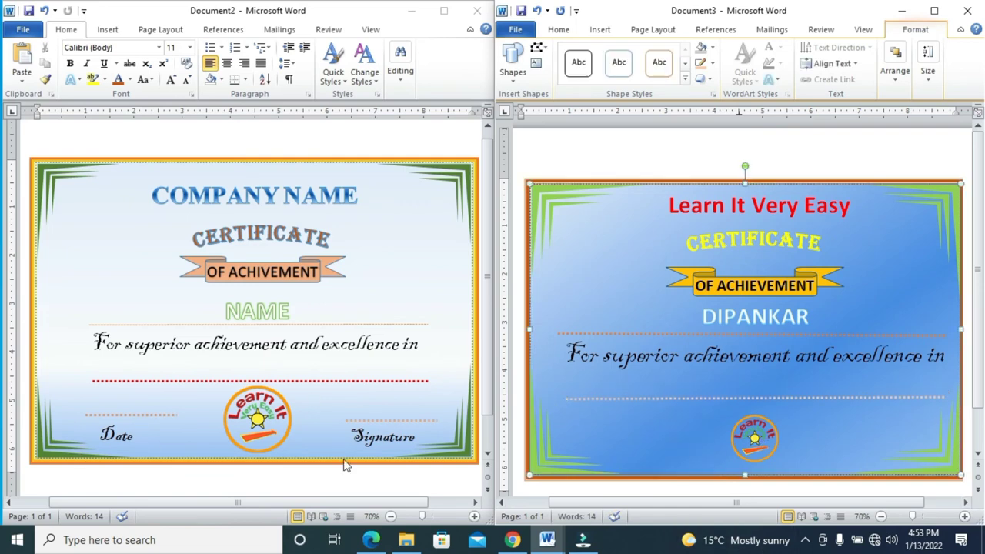
click(598, 31)
- Add a text box reading 'Date' at the lower left and enlarge its text
click(642, 61)
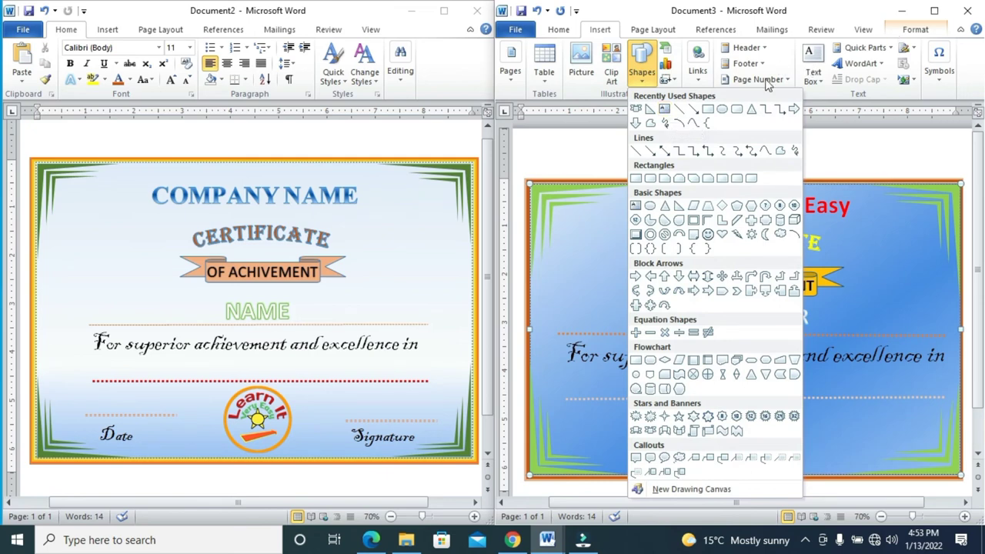
click(664, 108)
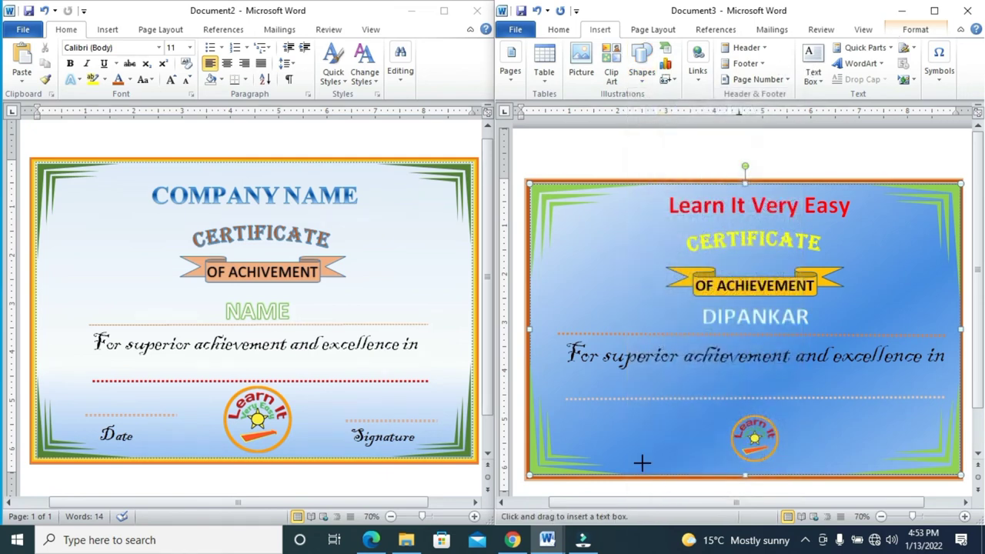
drag(604, 425, 689, 455)
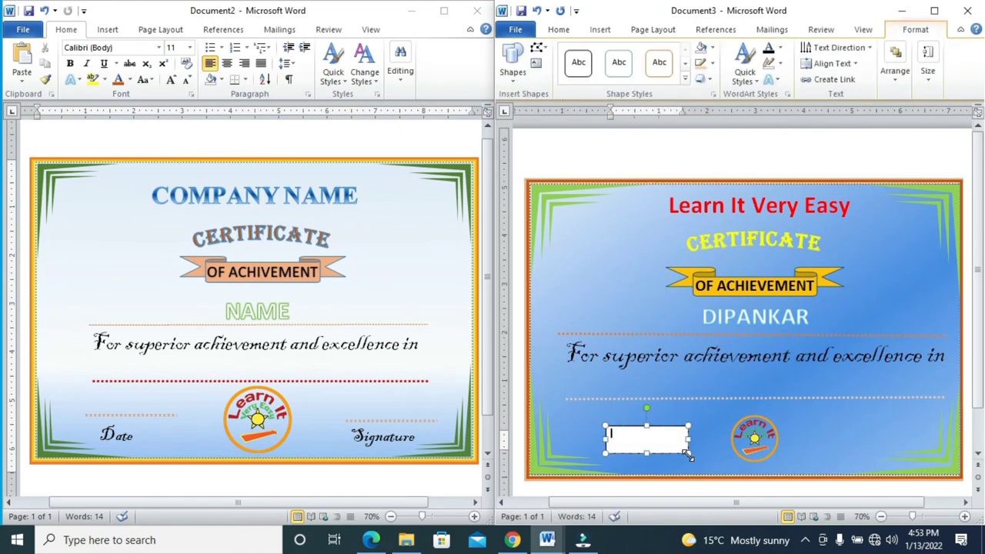
text(Date)
drag(632, 437, 597, 433)
key(ctrl+shift+period)
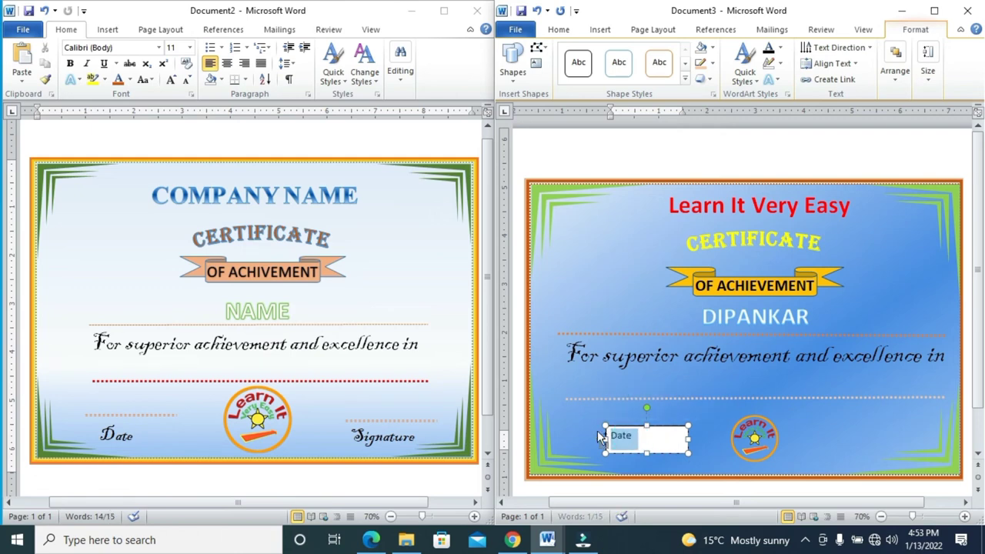
key(ctrl+shift+period)
key(ctrl+shift+period)
key(ctrl+shift+period)
key(ctrl+shift+period)
- Apply Blackadder ITC at size 28 to the Date text in the Font dialog
key(ctrl+d)
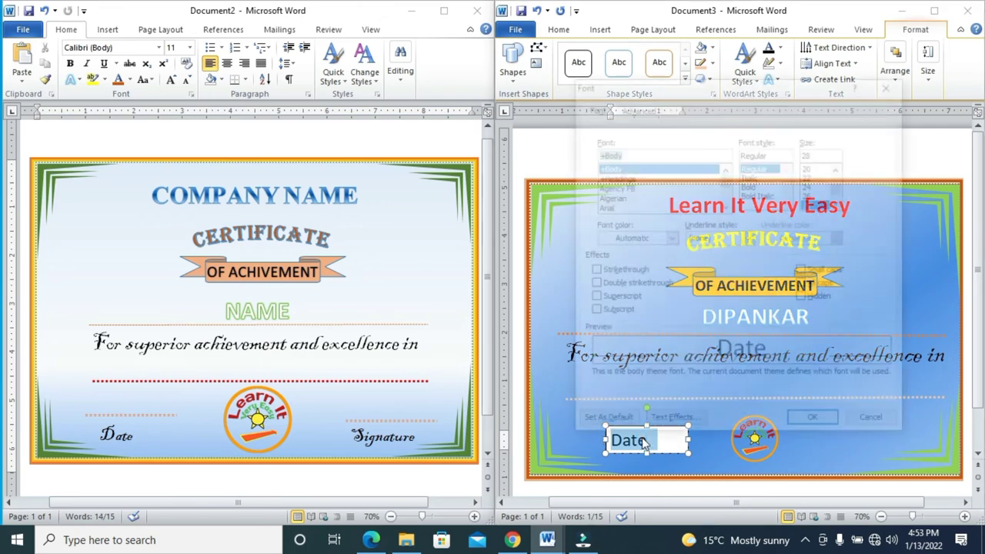
key(Down)
key(Down)
key(Down)
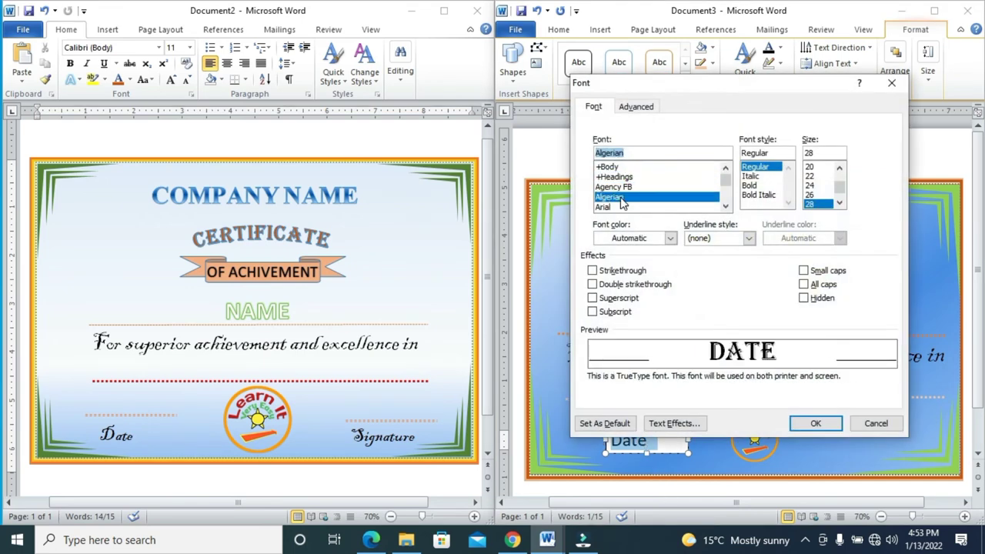
key(Down)
key(Down)
key(Down)
key(Down)
key(Down)
key(Down)
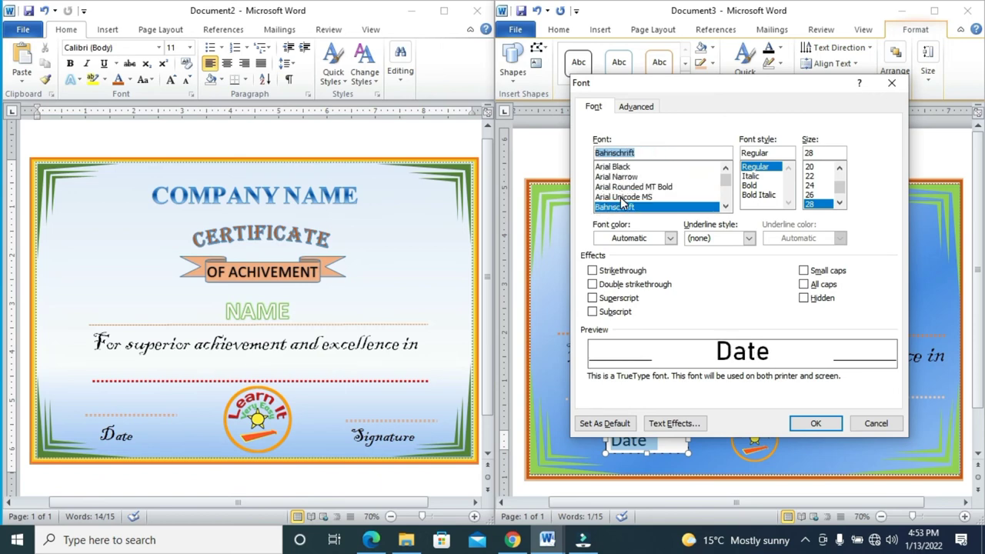
key(Down)
key(Down)
key(Down)
key(Down)
key(Down)
key(Down)
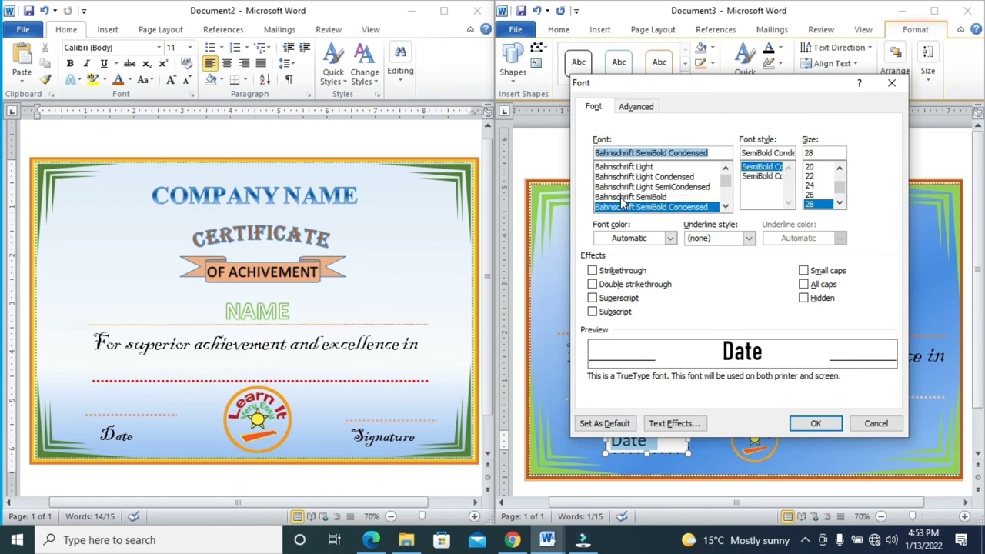
key(Down)
key(Down)
key(Down)
key(Down)
key(Down)
key(Down)
key(Down)
key(Down)
key(Down)
key(Down)
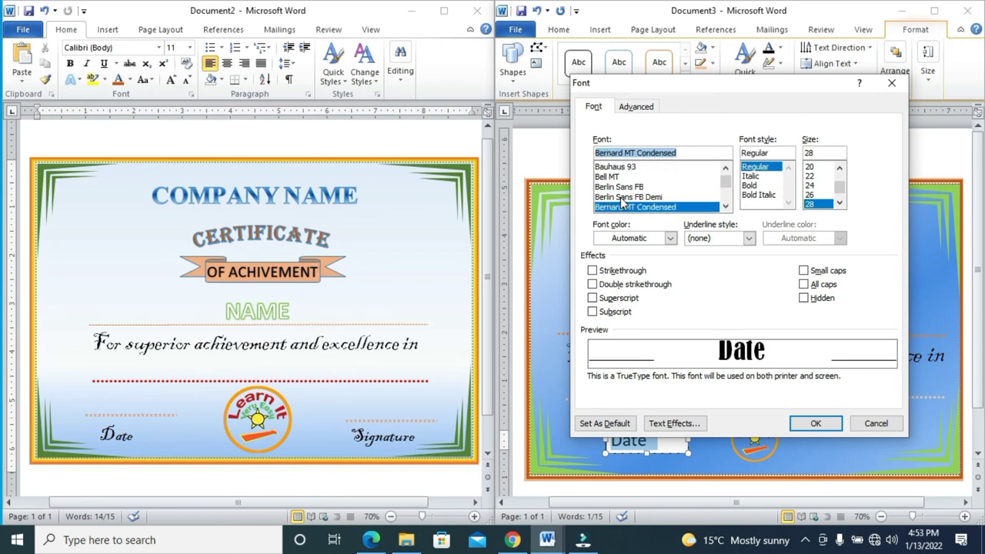
key(Down)
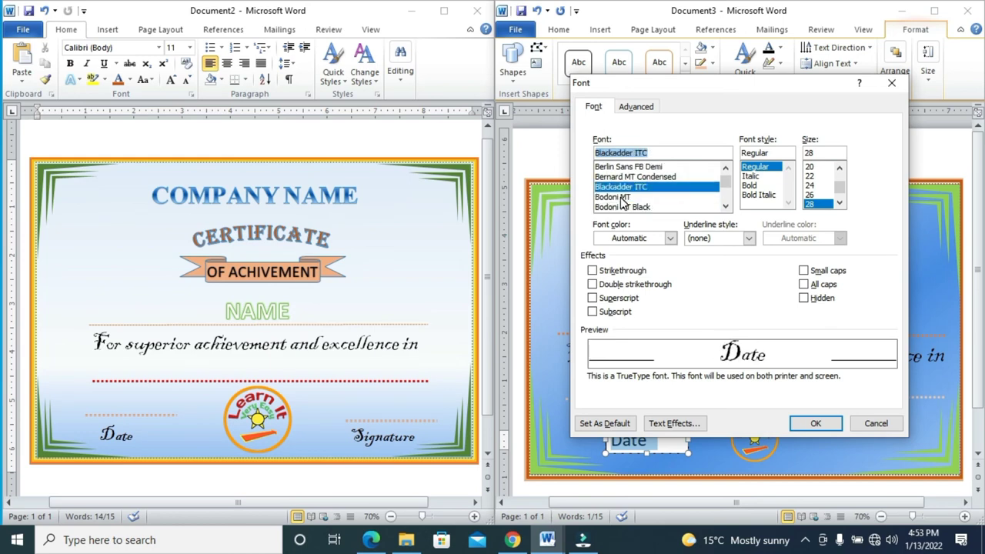
click(803, 425)
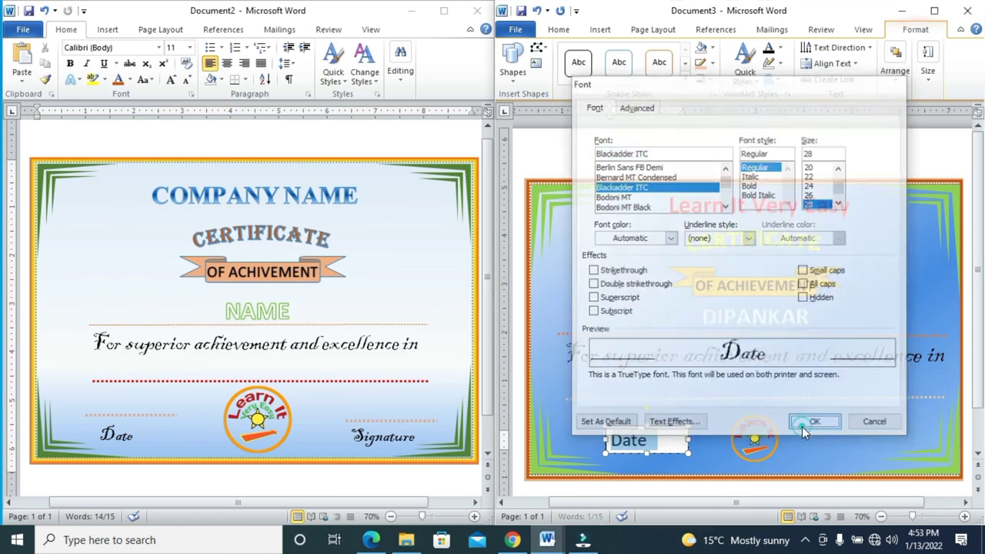
- Enlarge the Date text one size step and select its text box
key(ctrl+shift+period)
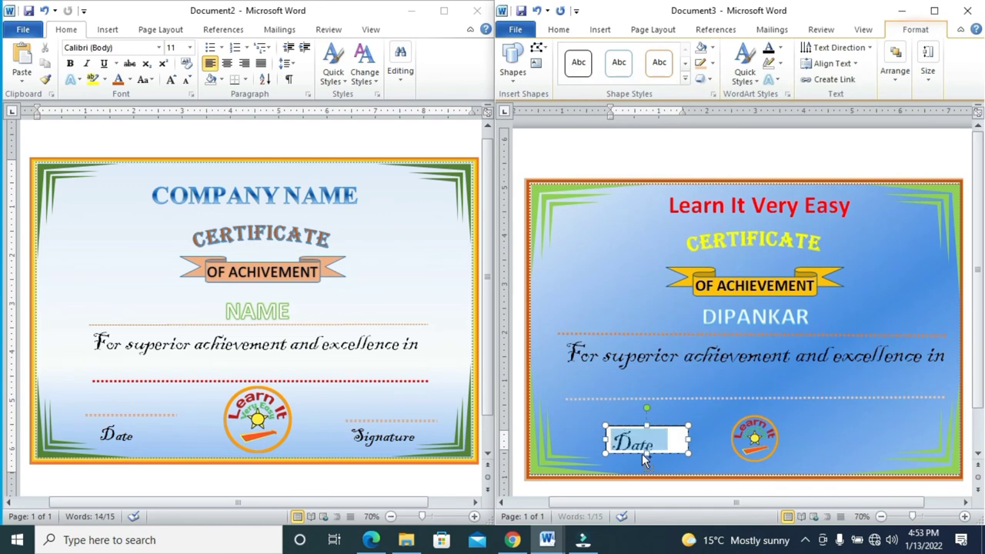
click(646, 454)
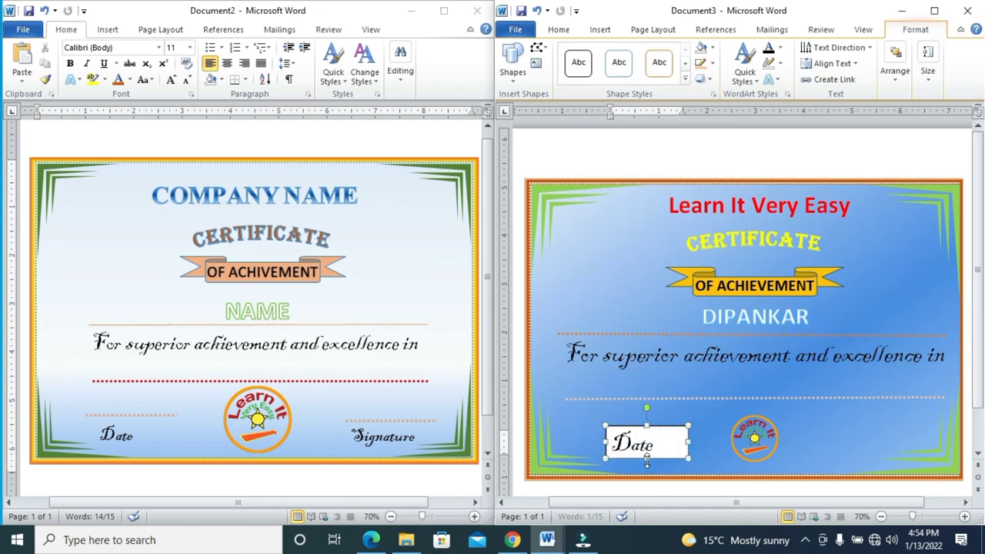
click(651, 460)
- Give the Date box no fill and no outline, then paste a duplicate of it
click(700, 48)
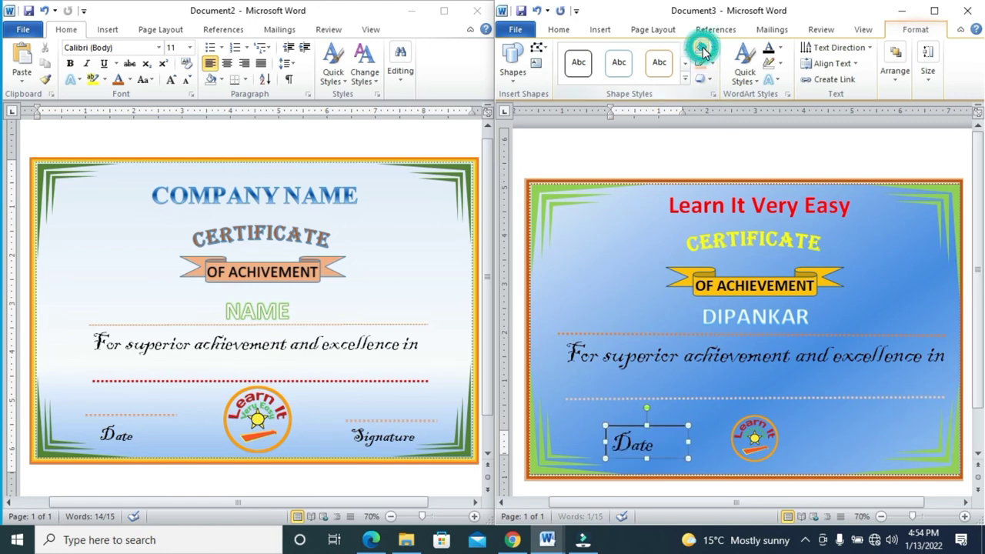
click(712, 63)
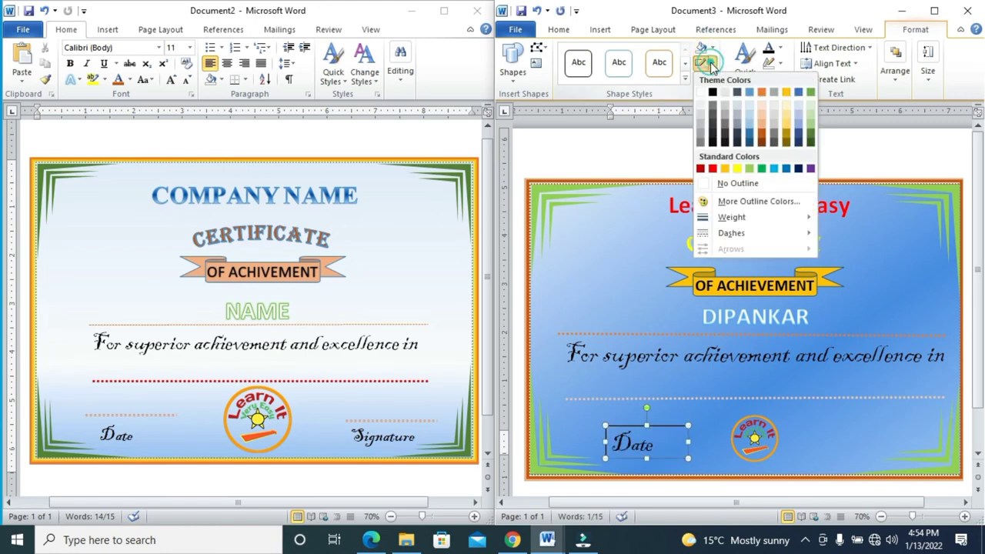
click(723, 184)
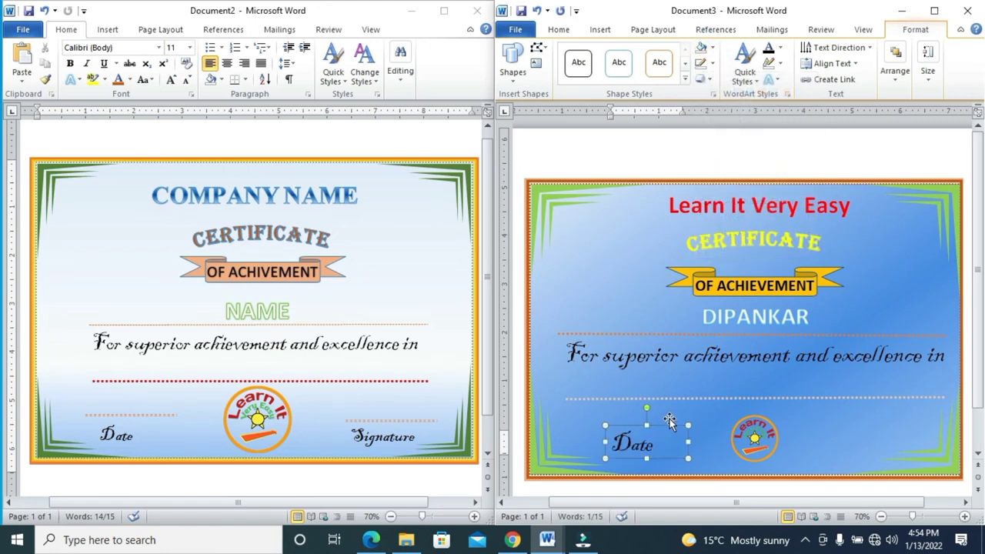
key(ctrl+c)
key(ctrl+v)
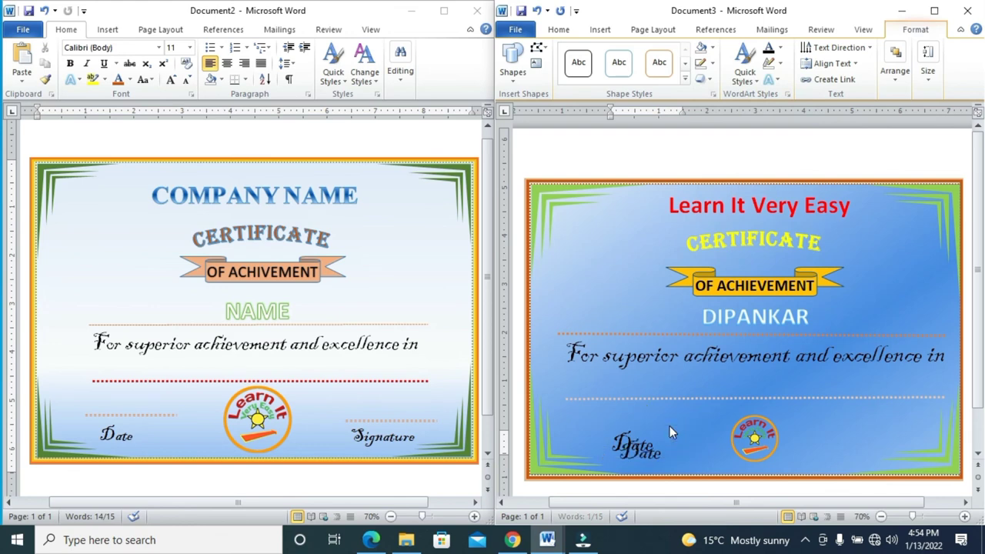
- Move the copied box right of the logo and change its text to 'Signature'
drag(675, 435, 874, 414)
click(865, 439)
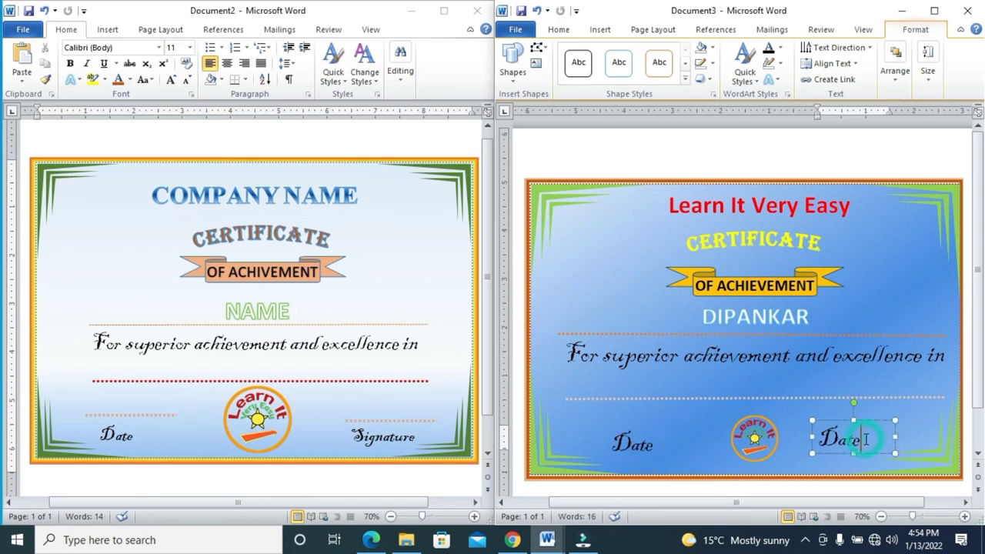
key(BackSpace)
key(BackSpace)
key(BackSpace)
key(BackSpace)
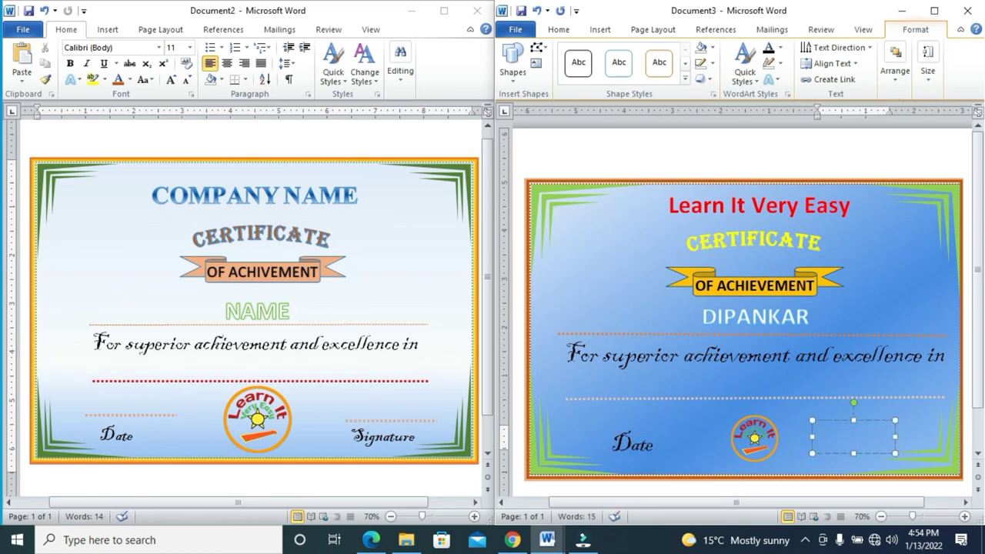
text(Signatu)
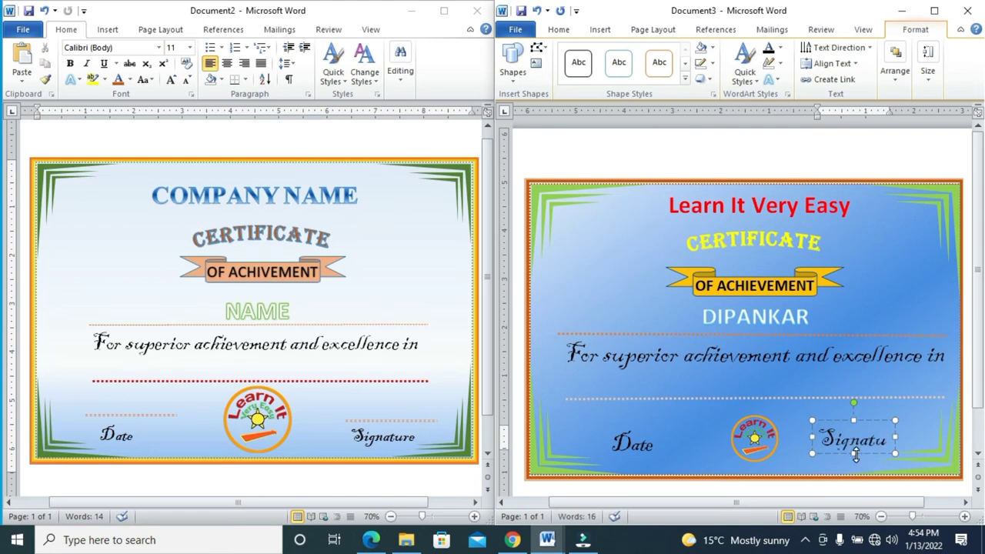
- Position the Signature label beside the logo, level with the Date label
drag(855, 455, 918, 438)
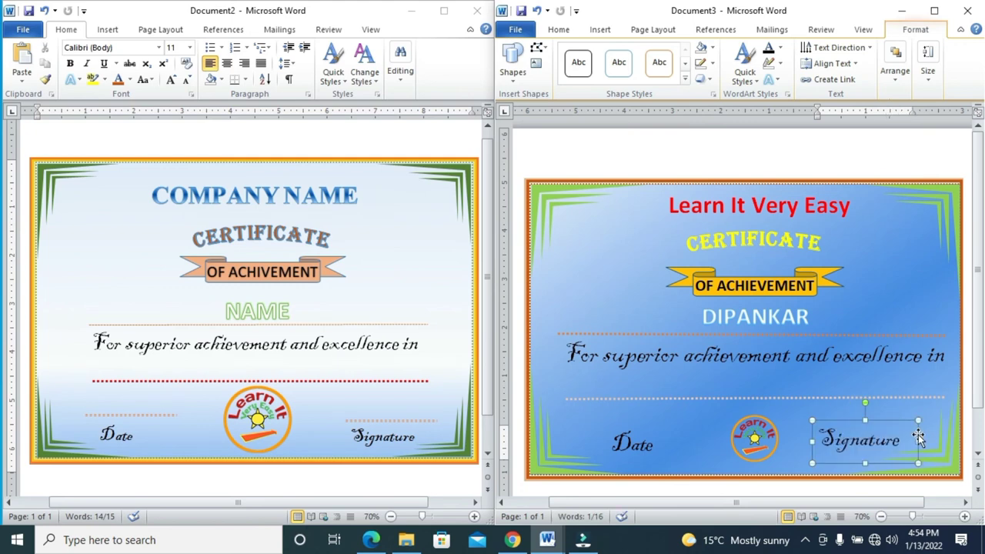
click(932, 386)
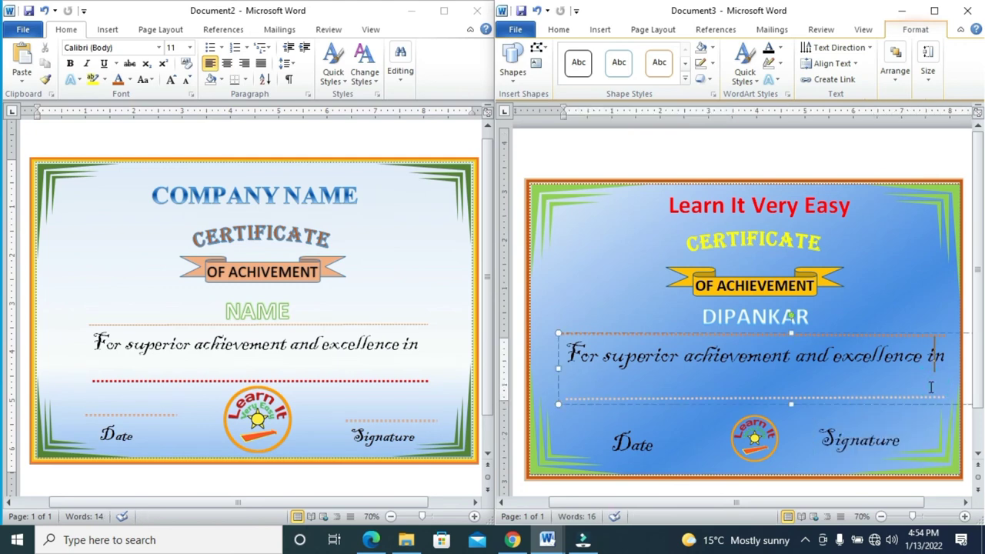
click(859, 442)
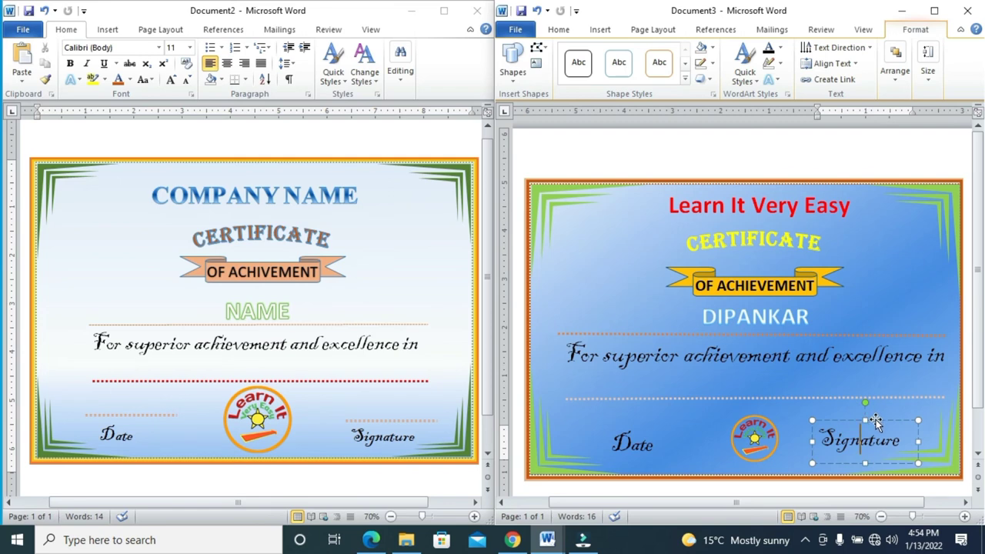
click(874, 421)
key(Down)
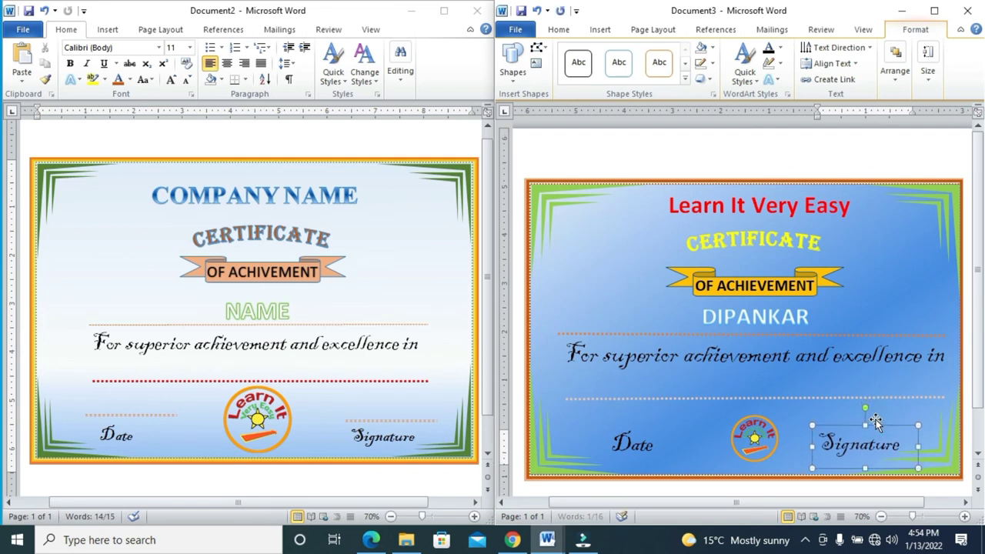
key(ctrl+Down)
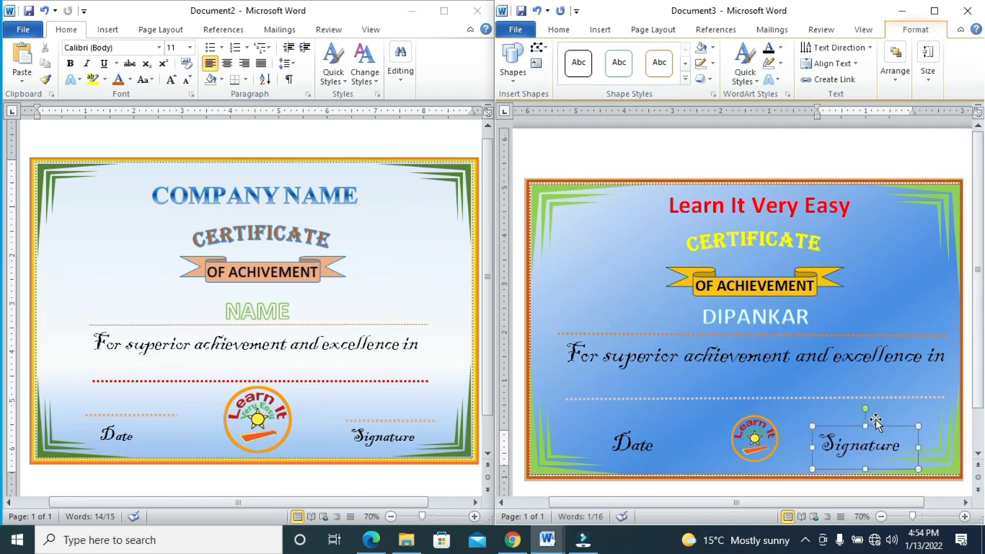
- Enlarge the Learn It logo from its corner and nudge it down and right, centred
click(770, 440)
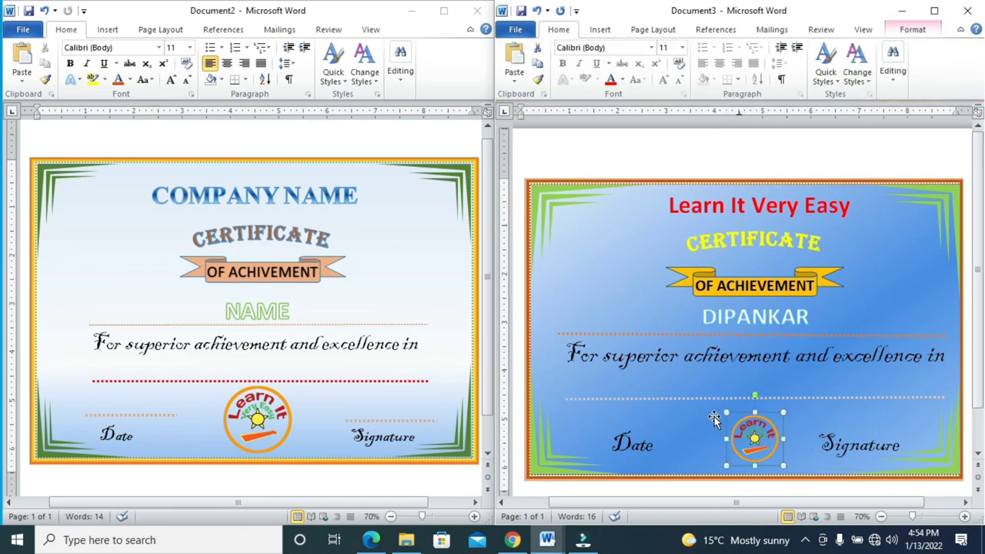
drag(725, 413, 709, 397)
key(ctrl+Down)
key(ctrl+Down)
key(ctrl+Down)
key(ctrl+Down)
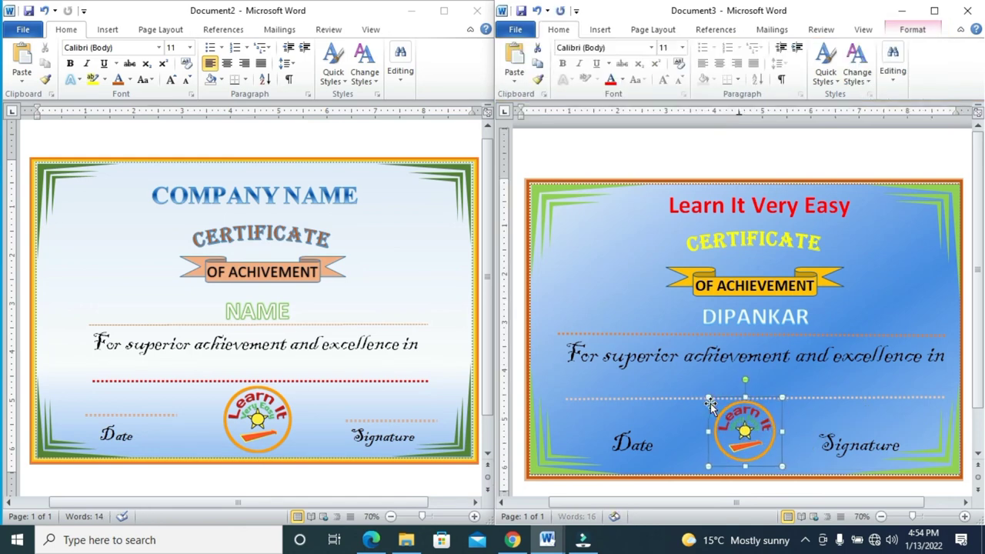
key(ctrl+Down)
key(ctrl+Down)
key(ctrl+Down)
key(ctrl+Down)
key(ctrl+Right)
key(ctrl+Right)
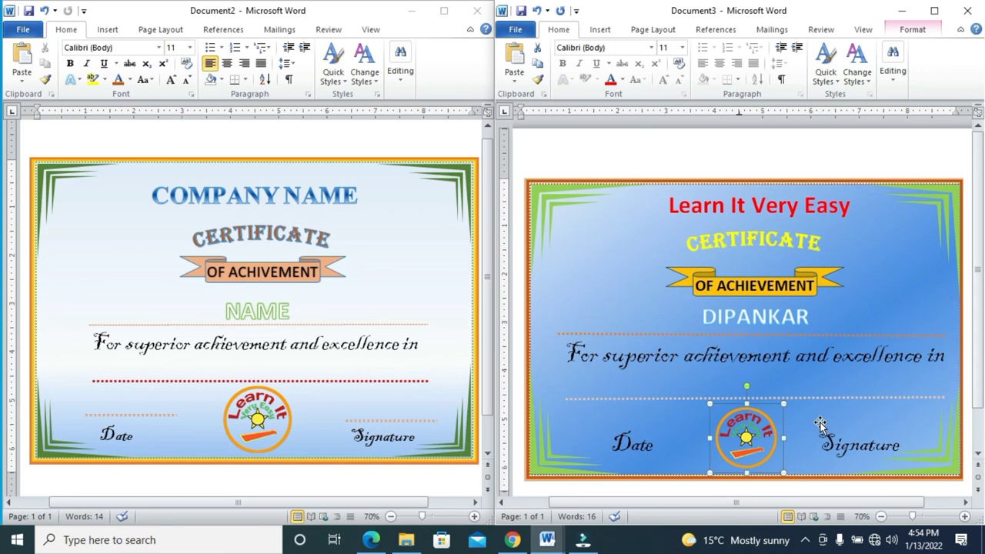
click(637, 422)
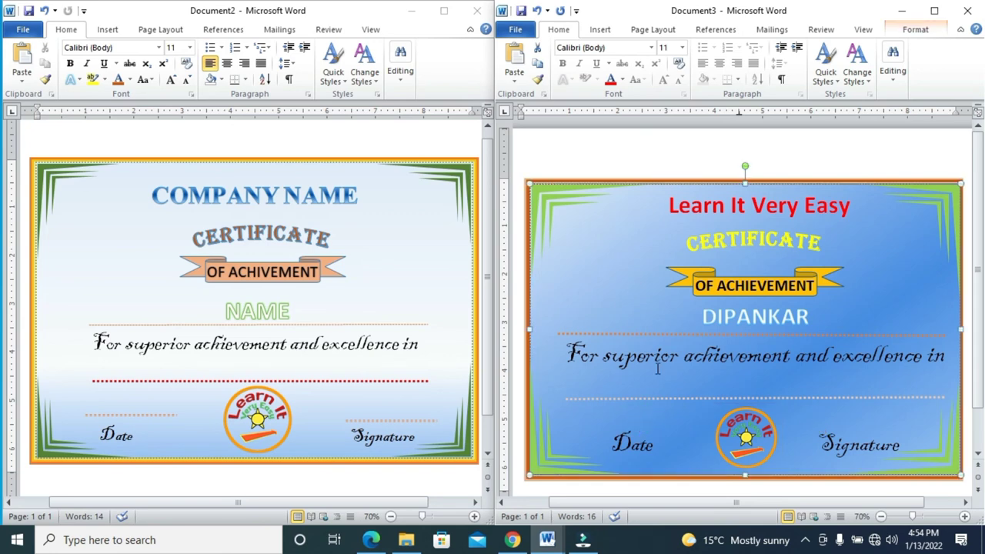
- Duplicate the dotted rule, shorten it, and place it above the Date label
click(662, 398)
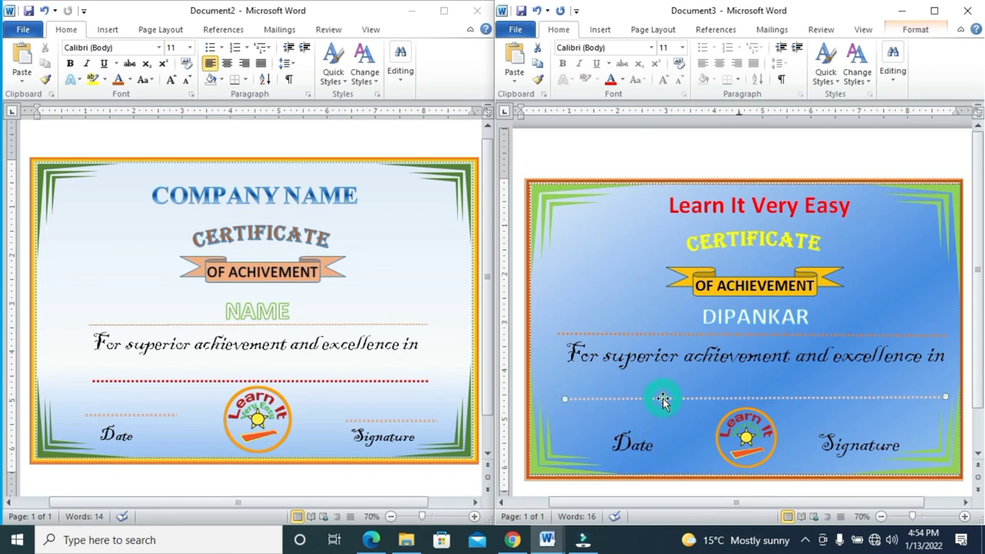
key(ctrl+c)
key(ctrl+v)
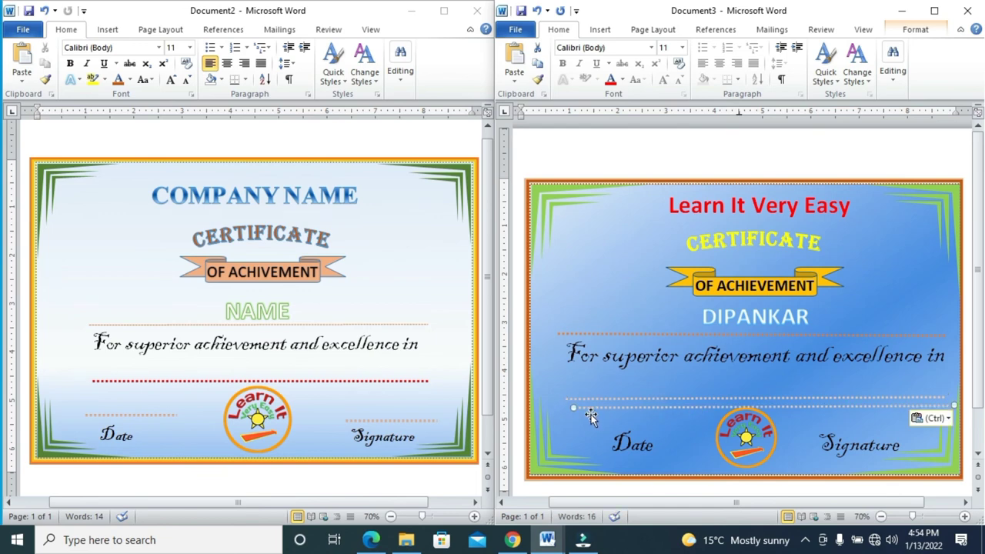
drag(573, 408, 795, 408)
drag(871, 405, 631, 424)
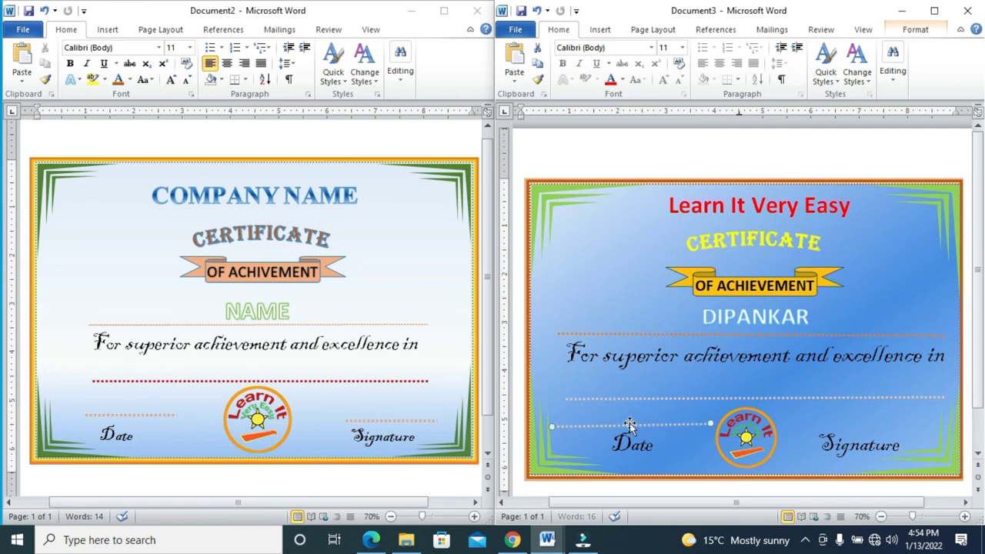
drag(554, 424, 548, 423)
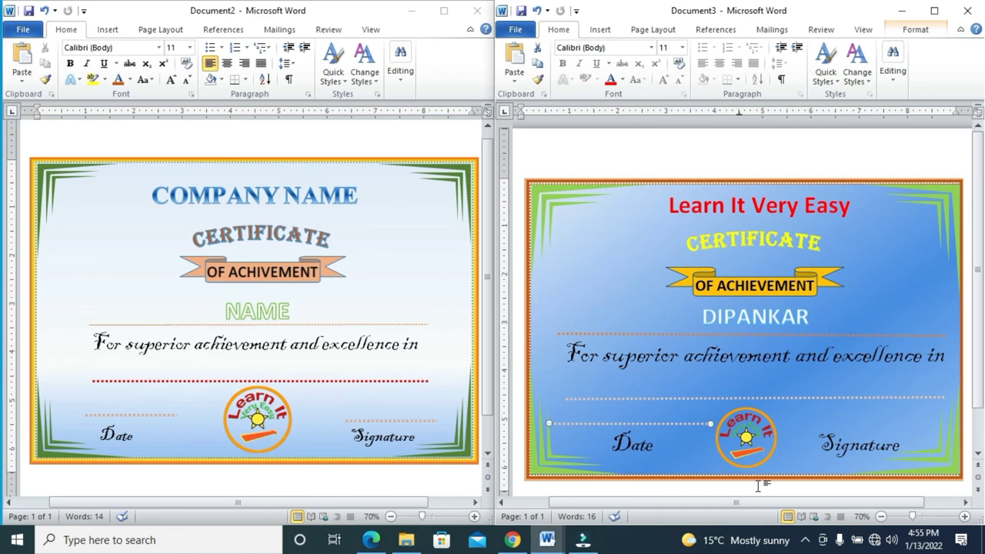
- Paste another short dotted line and fit it above the Signature label
key(ctrl+v)
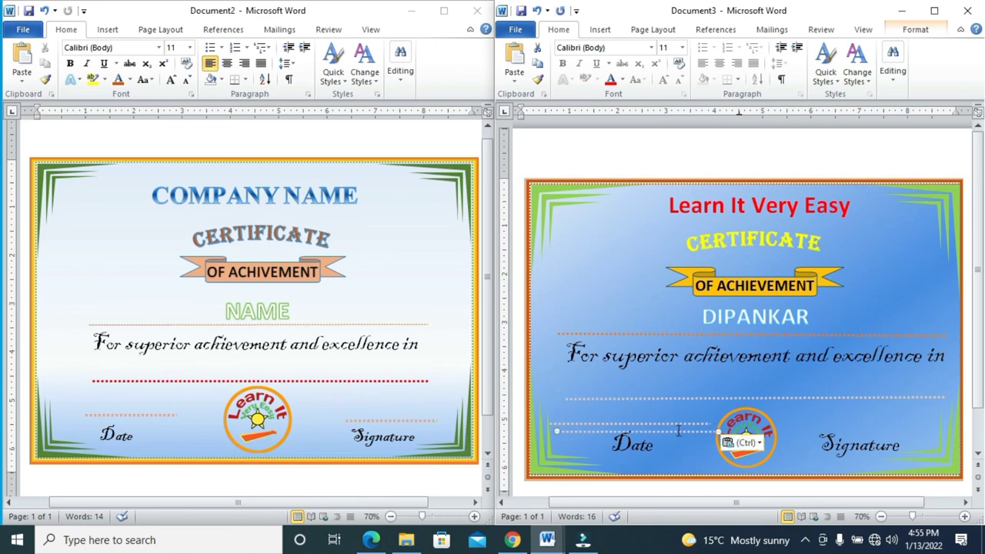
drag(677, 431, 903, 428)
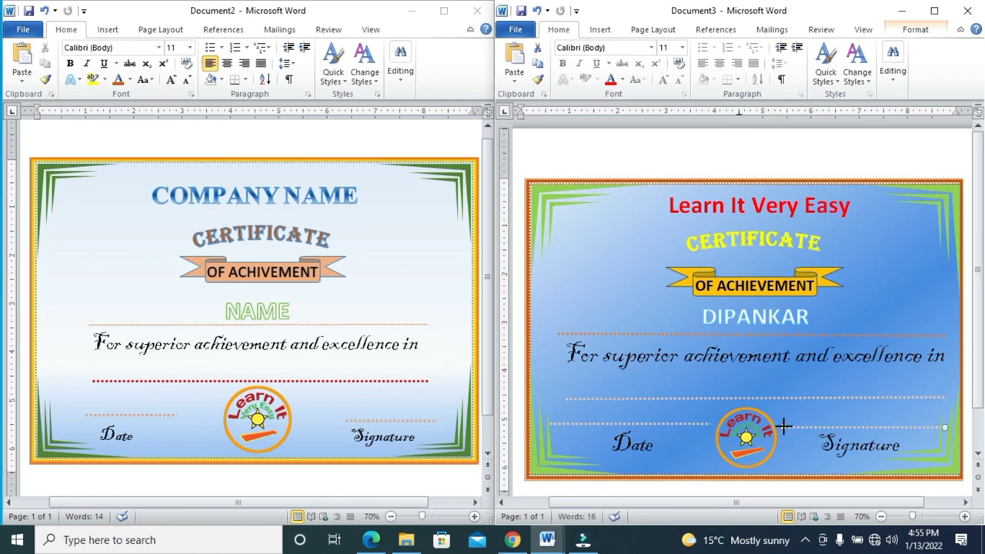
drag(815, 425, 817, 426)
key(Left)
key(Left)
key(Left)
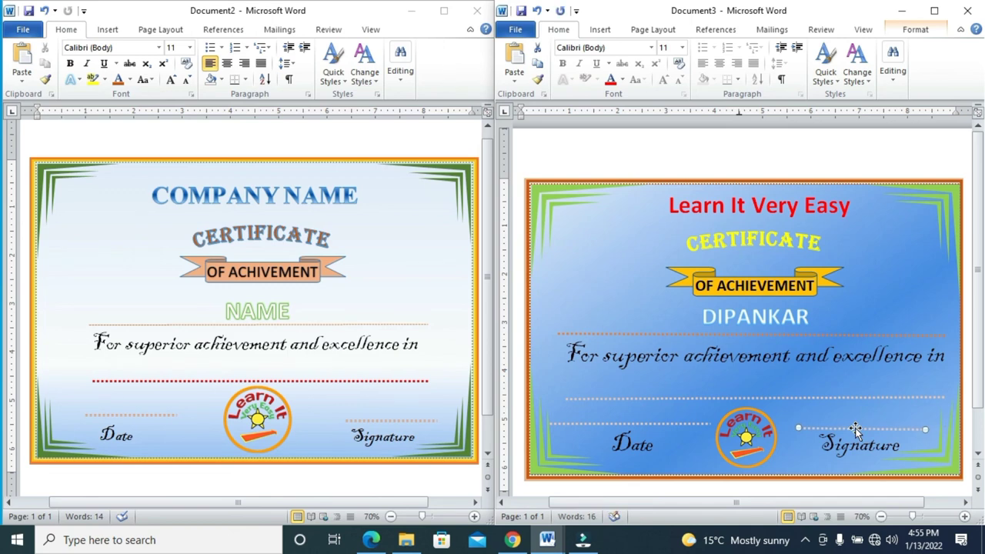
click(700, 427)
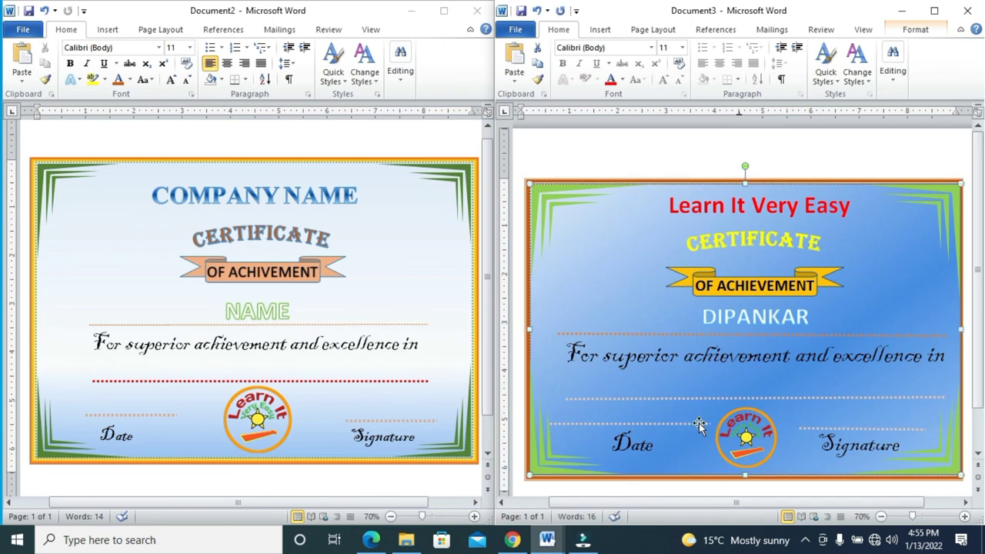
- Adjust the length and position of the dotted line above Date
click(700, 424)
drag(705, 422, 660, 423)
key(Right)
key(Right)
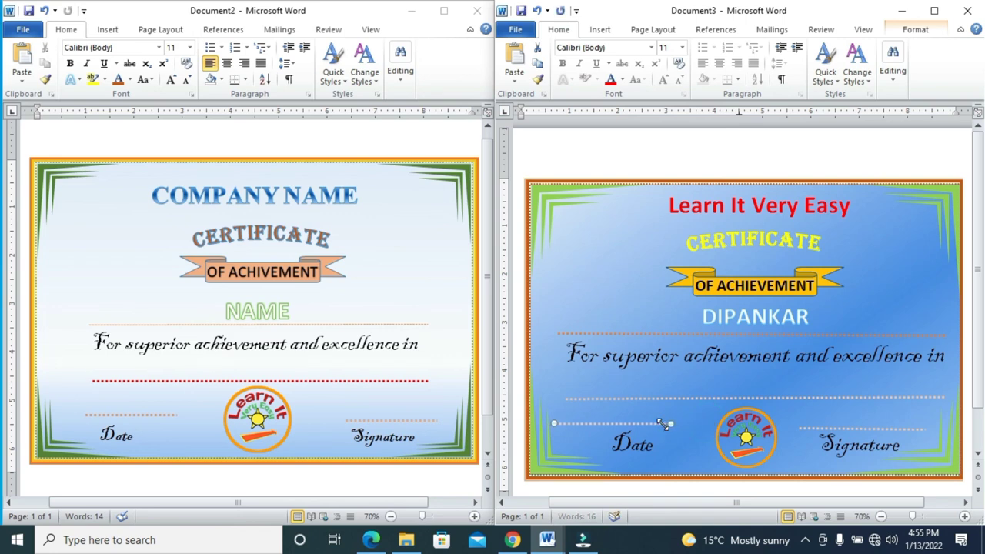
key(Right)
key(Right)
key(Right)
key(Right)
key(Right)
key(Right)
key(Down)
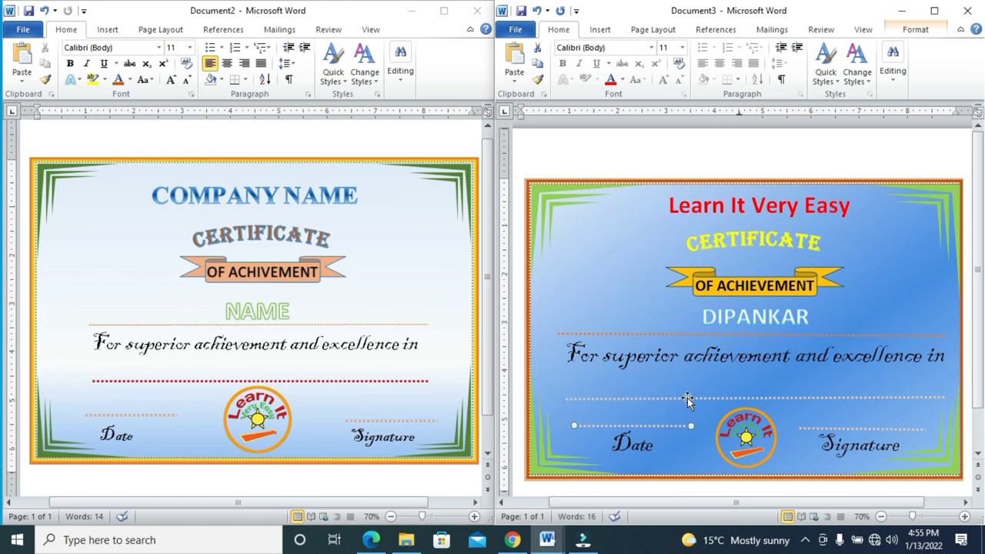
- Nudge the long dotted rule under the script line slightly upward
click(687, 398)
key(Up)
key(Up)
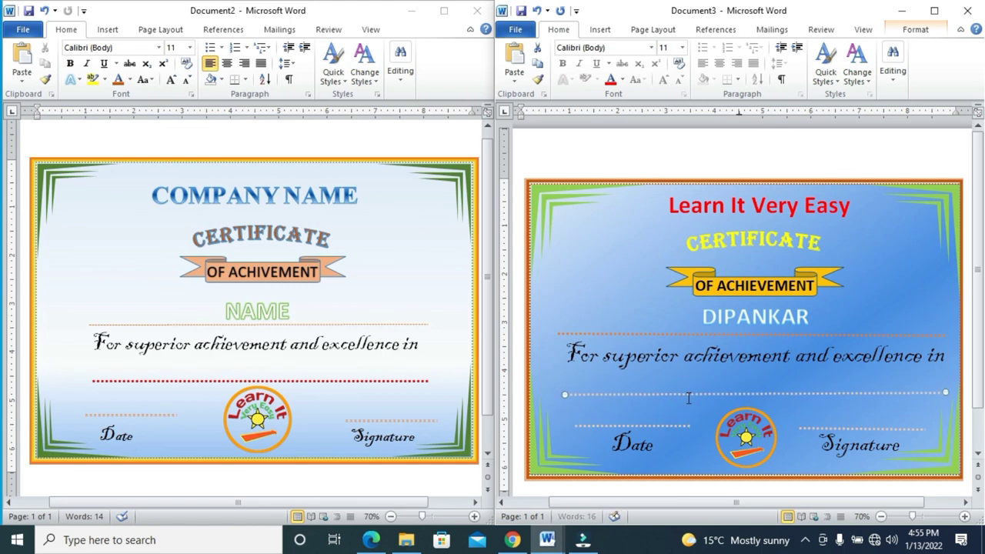
key(Up)
key(Up)
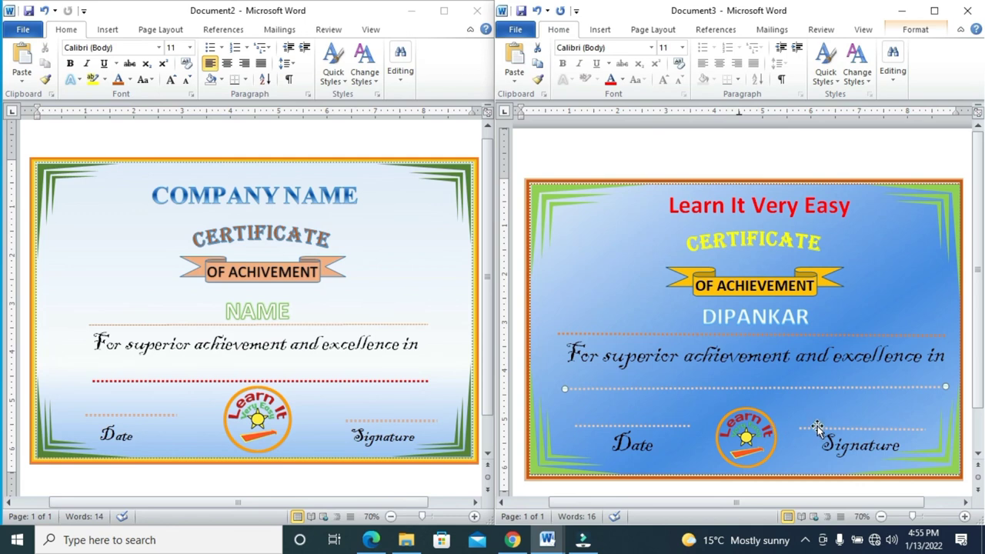
- Maximize the Document3 certificate window
click(98, 277)
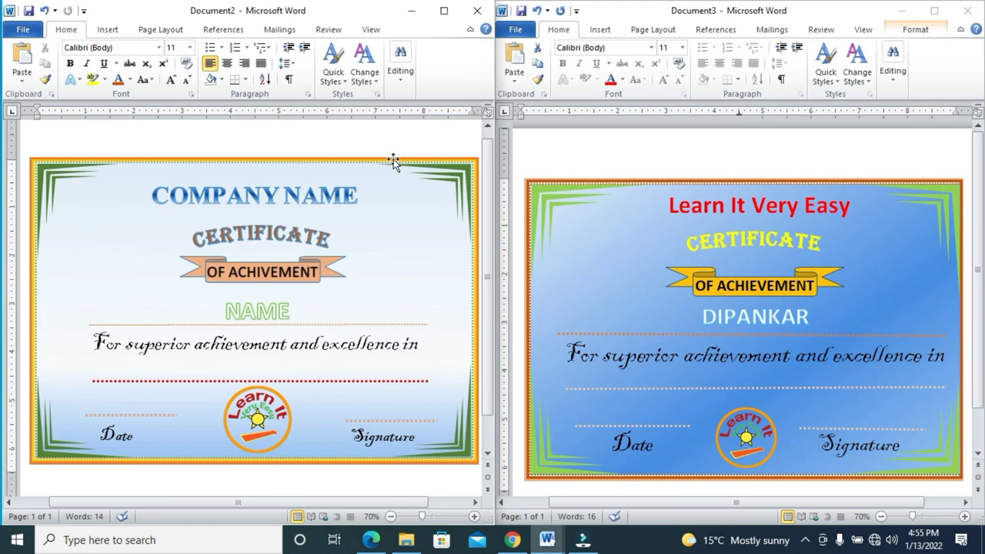
click(566, 148)
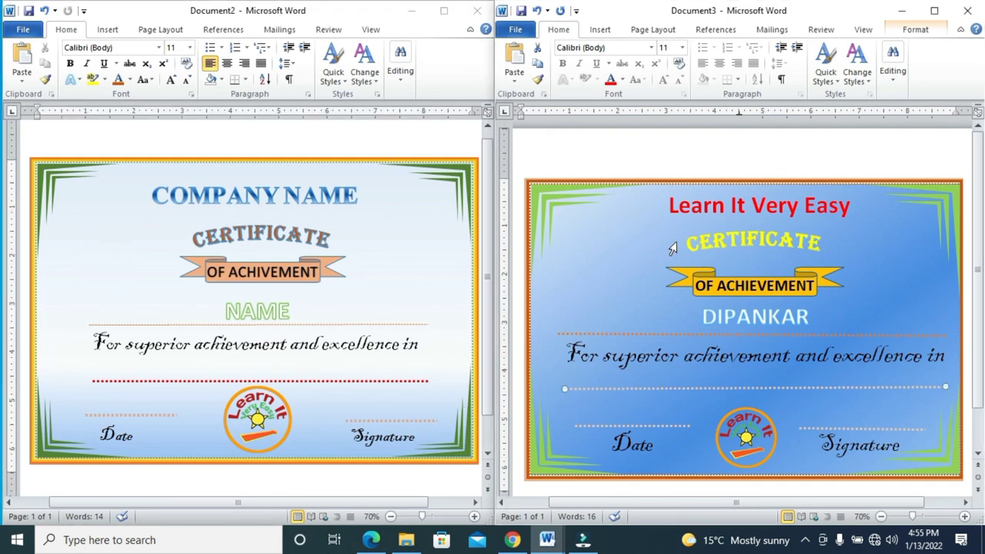
click(933, 11)
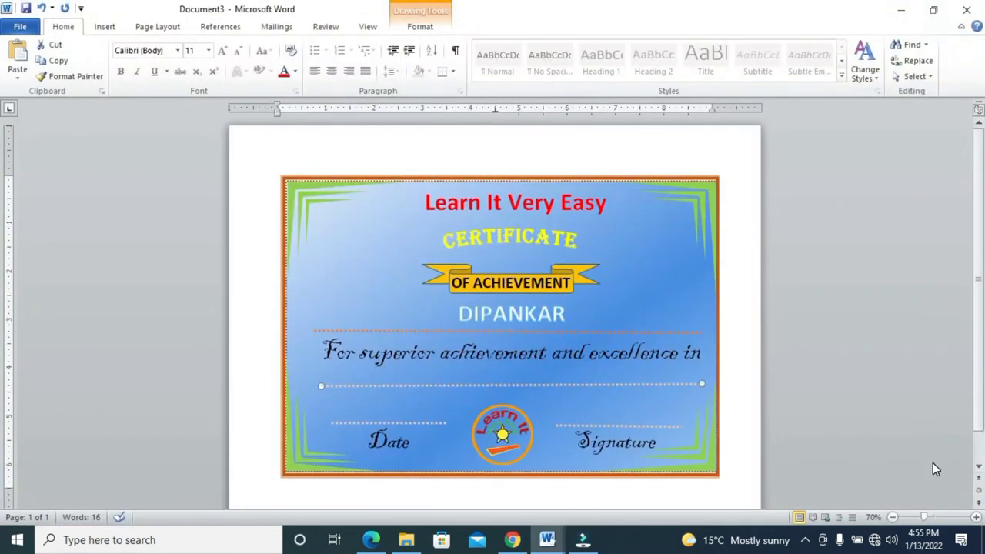
- Zoom Document3 to 100% and scroll through the finished certificate
click(976, 517)
click(976, 517)
click(975, 517)
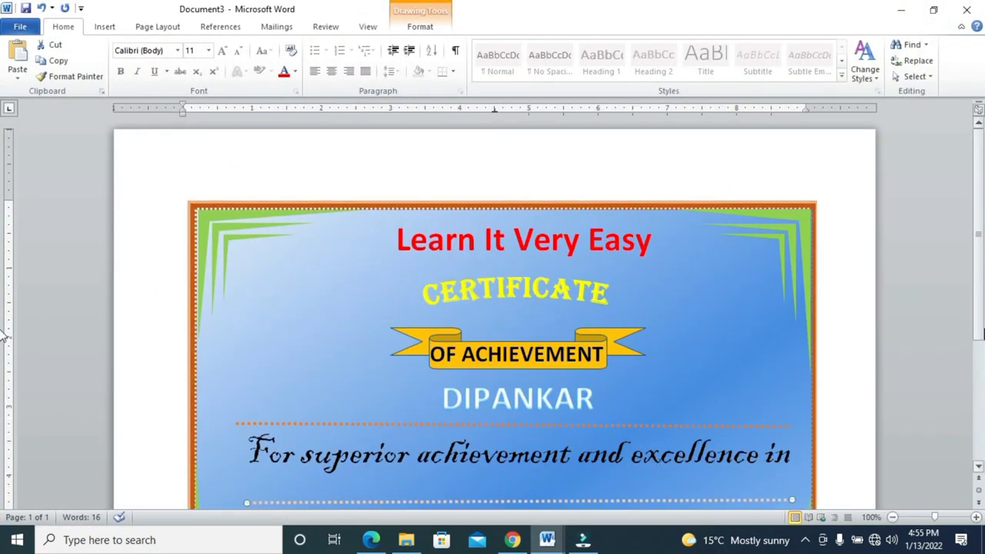
scroll(4, 394, down, 3)
scroll(4, 394, up, 3)
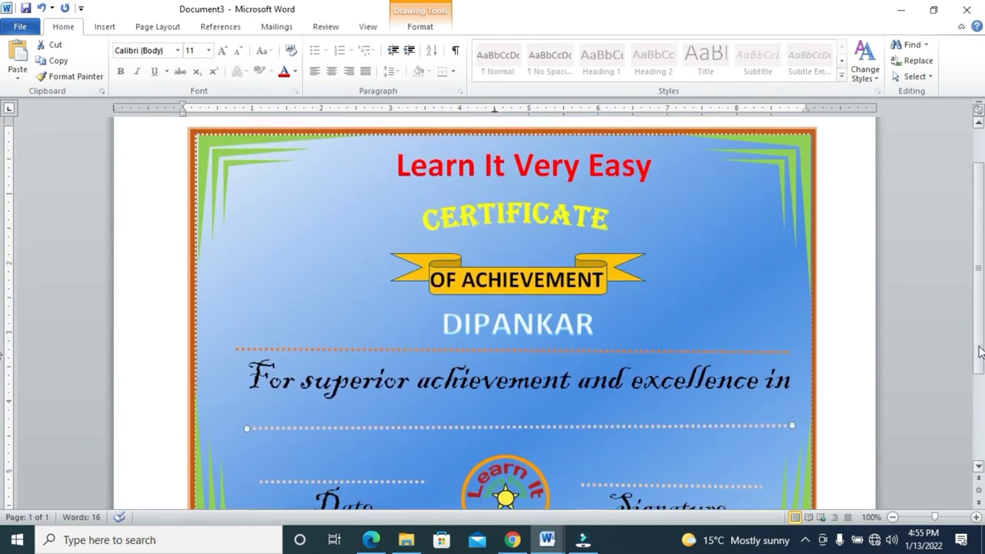
scroll(3, 388, down, 2)
scroll(3, 385, down, 1)
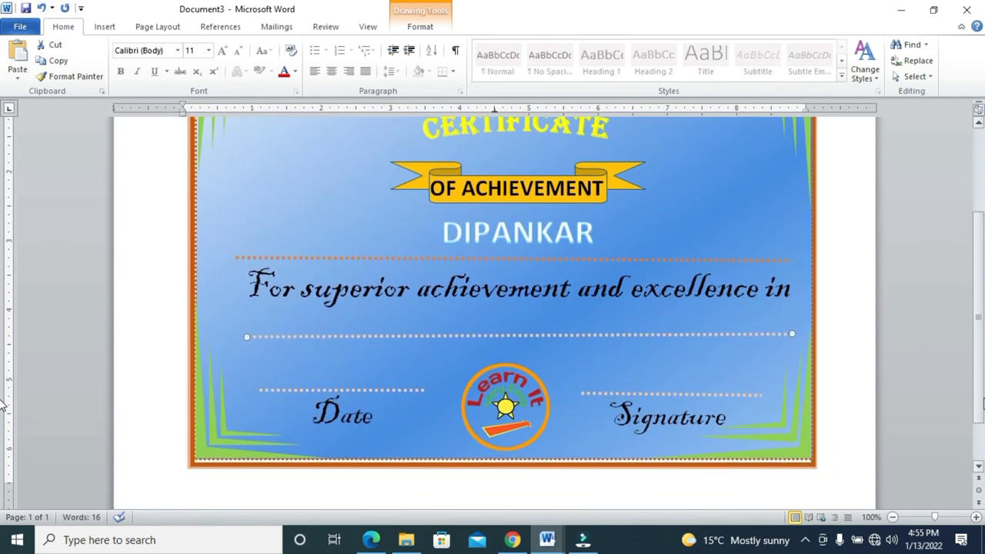
scroll(3, 385, up, 3)
scroll(3, 385, up, 1)
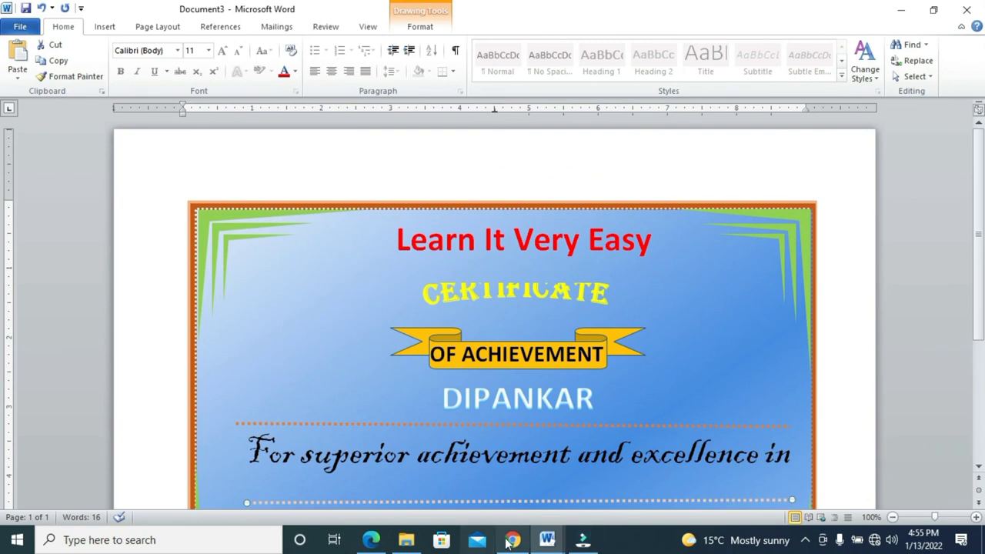
click(547, 540)
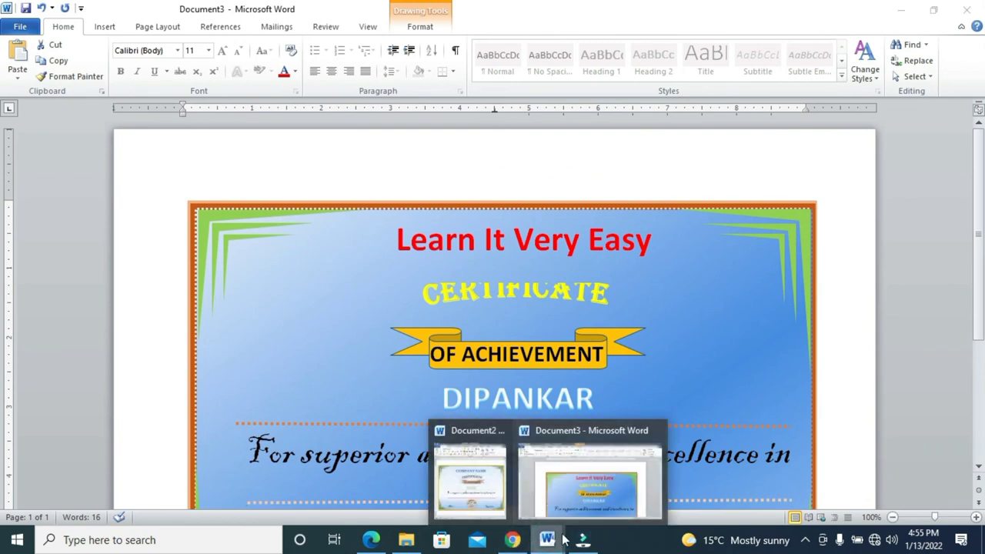
- Maximize the Document2 reference certificate at 100% zoom and scroll through it
click(485, 472)
click(444, 10)
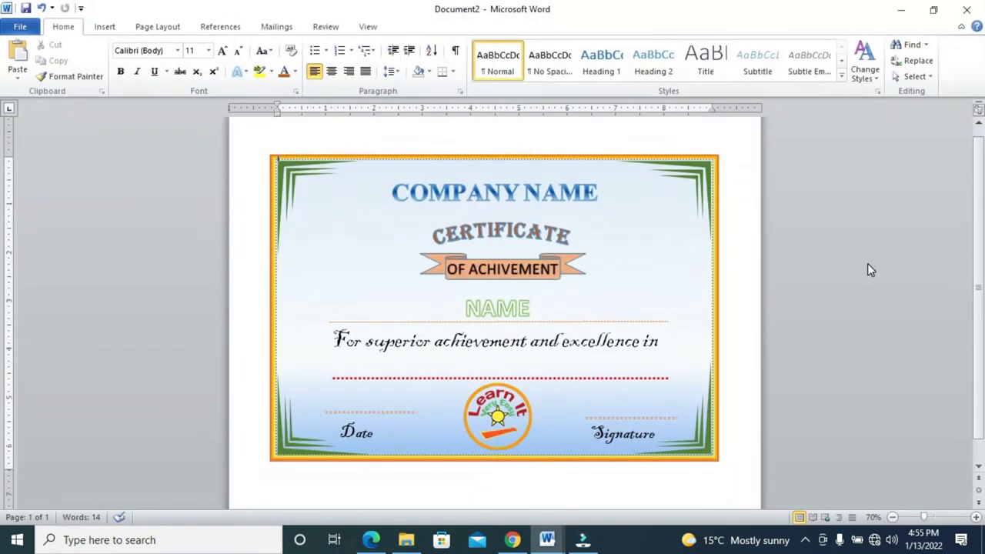
click(975, 517)
click(976, 517)
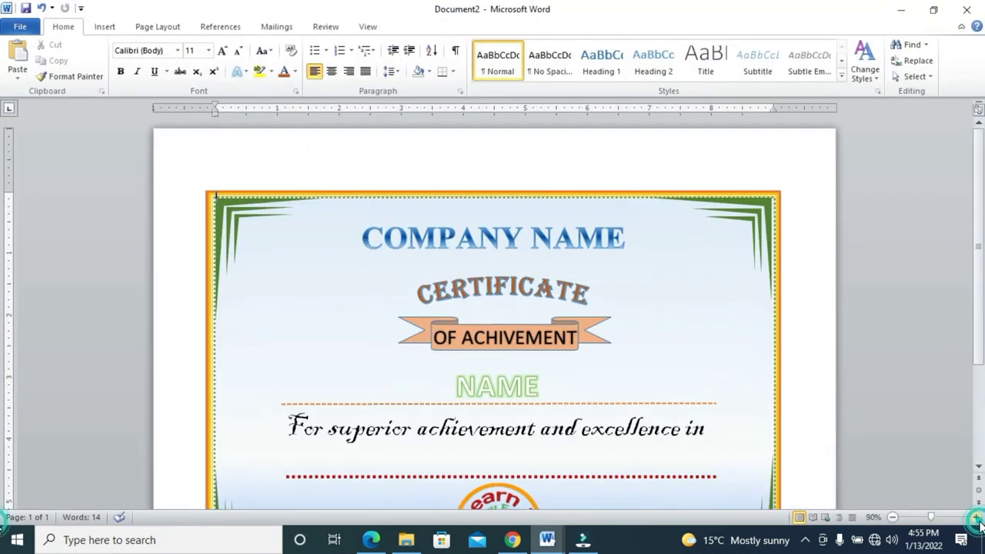
click(975, 516)
scroll(2, 290, down, 3)
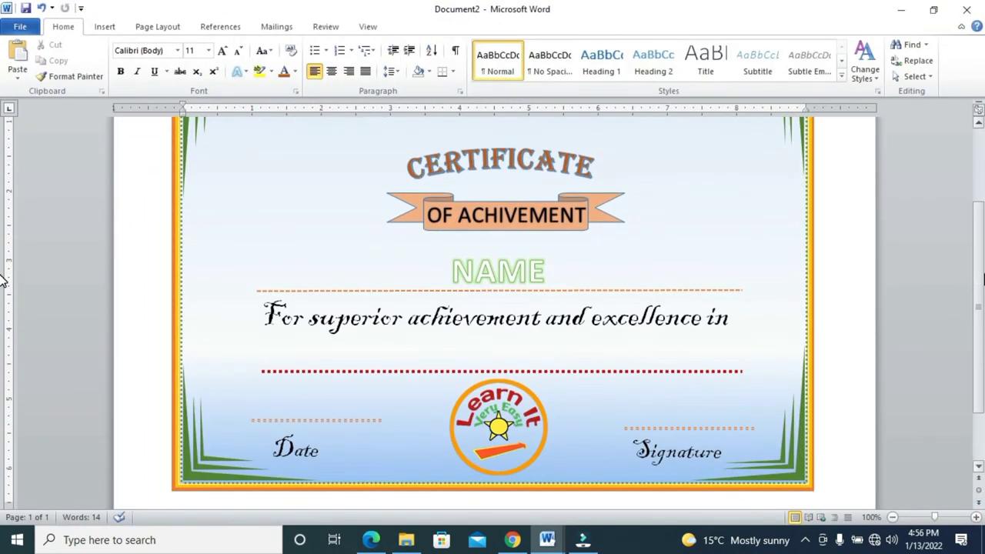
scroll(2, 276, up, 3)
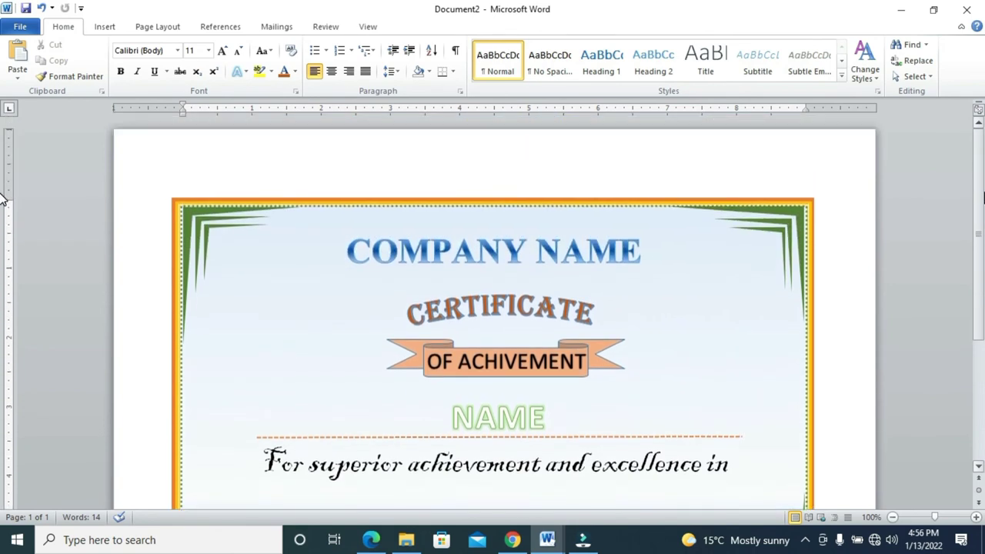
scroll(3, 211, down, 3)
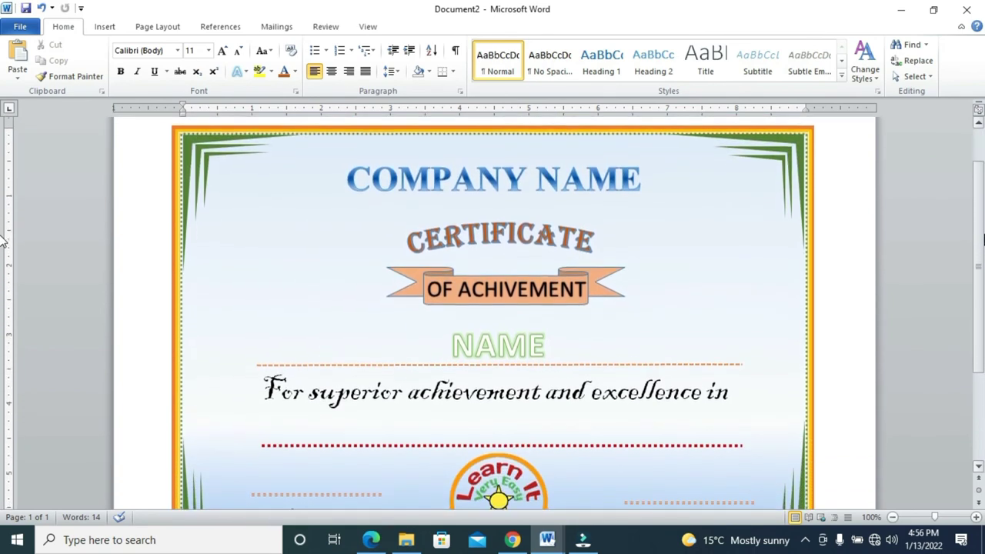
scroll(3, 264, down, 1)
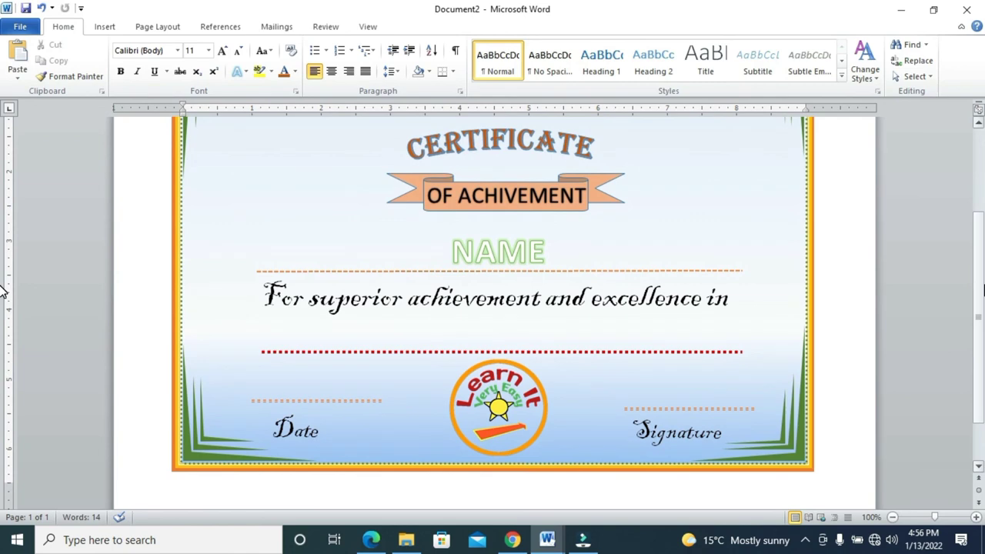
scroll(2, 290, up, 1)
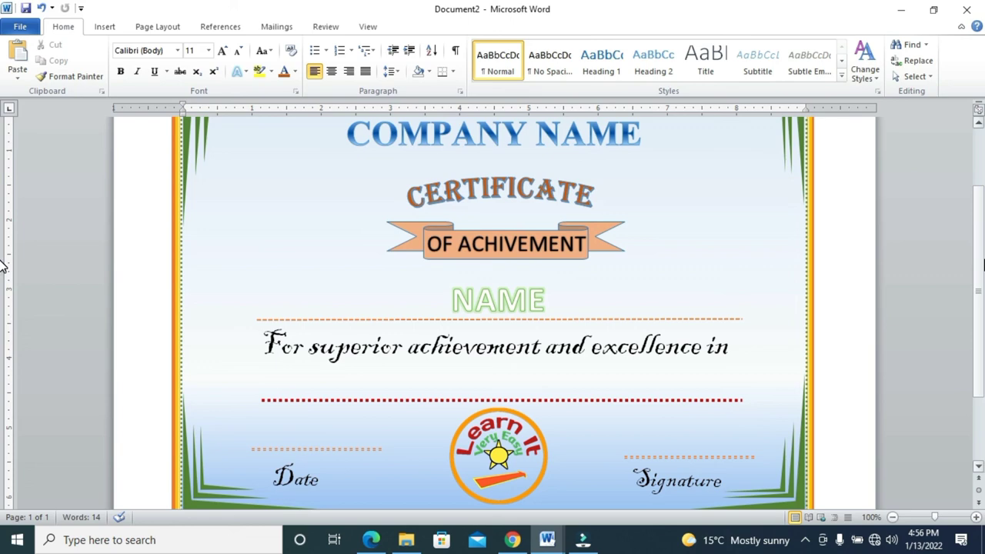
scroll(2, 265, up, 3)
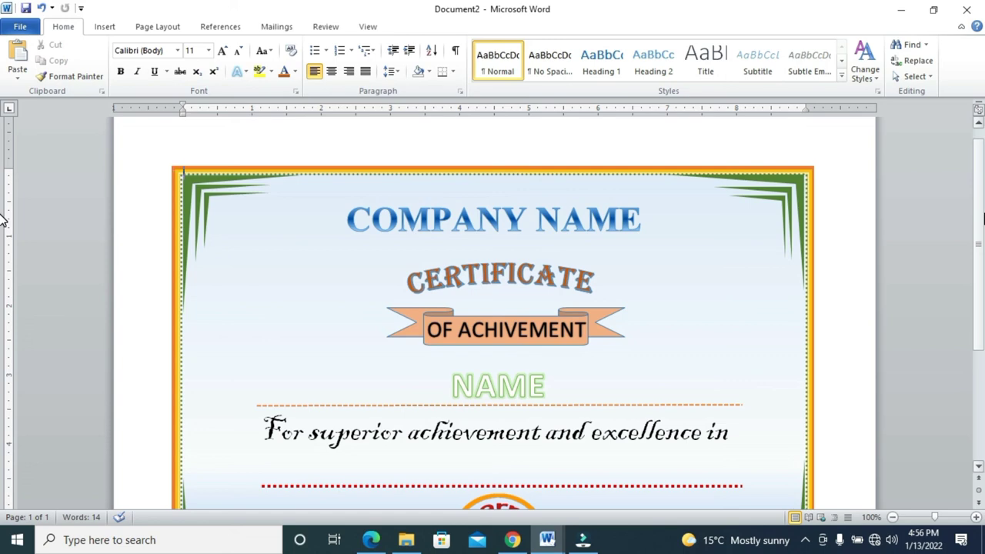
scroll(2, 221, down, 1)
- Zoom the Document2 view back out to 80% to see the whole certificate
click(892, 517)
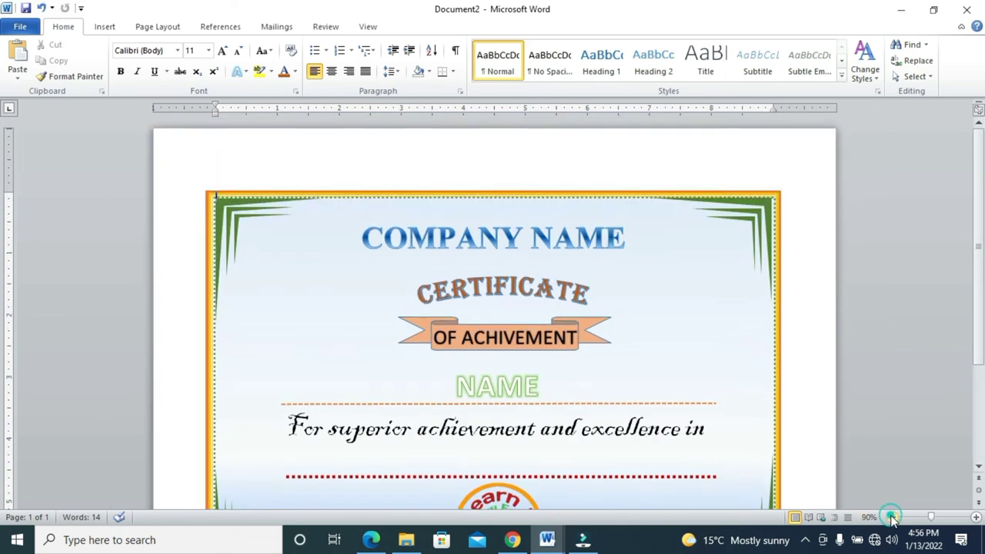
click(892, 516)
scroll(2, 371, down, 1)
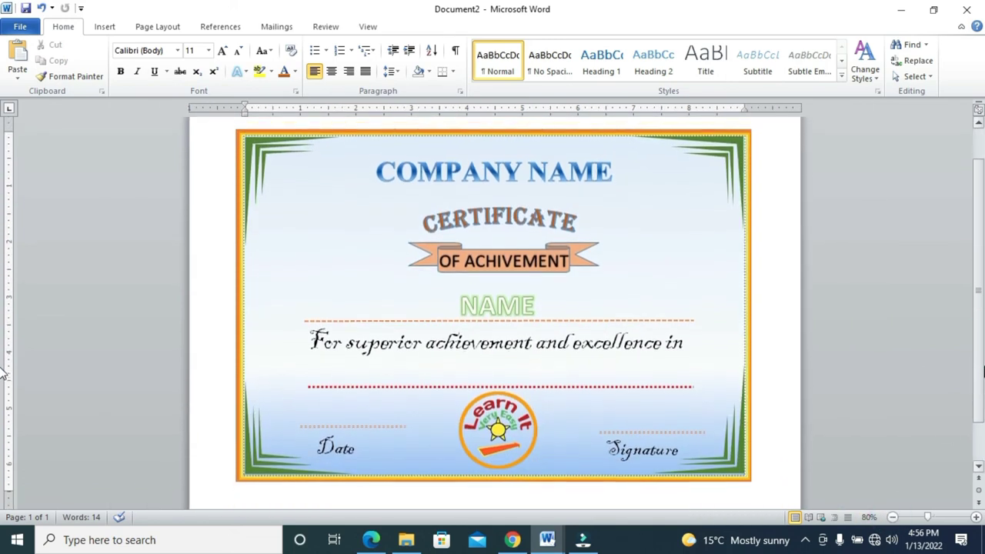
scroll(2, 374, up, 1)
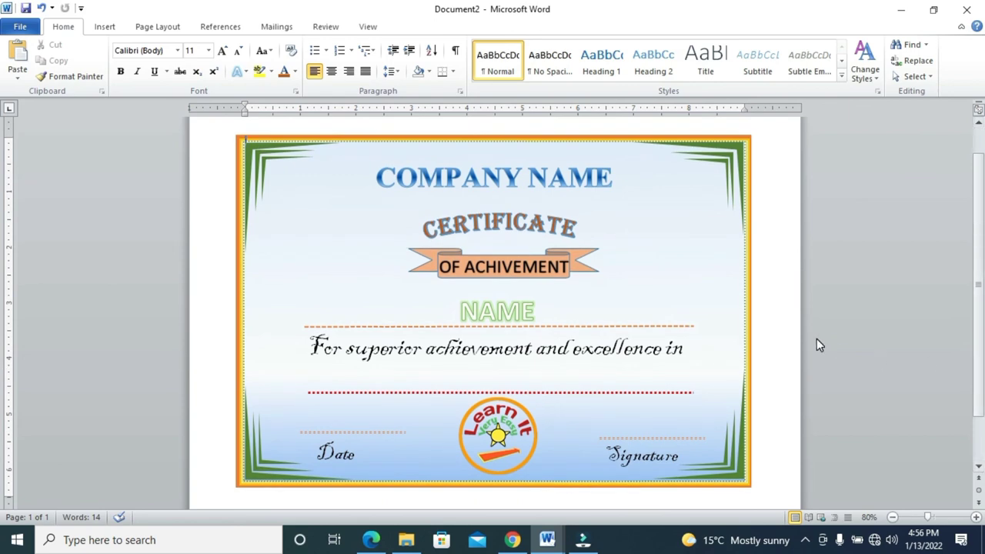